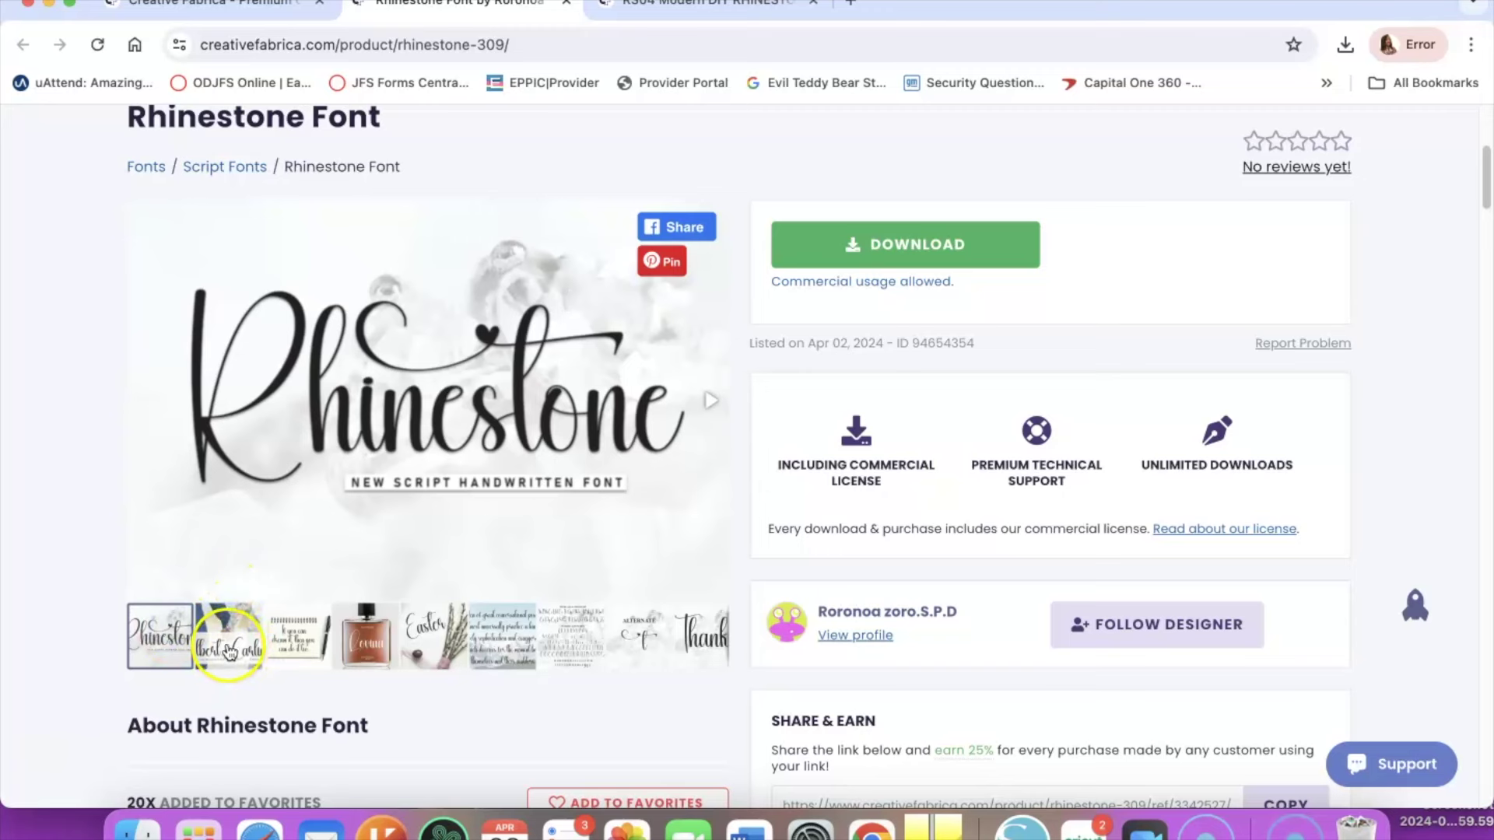
Examine the Rhinestone Font page's preview images, compatibility list, installation notes and sample text.
scroll(277, 293, up, 1)
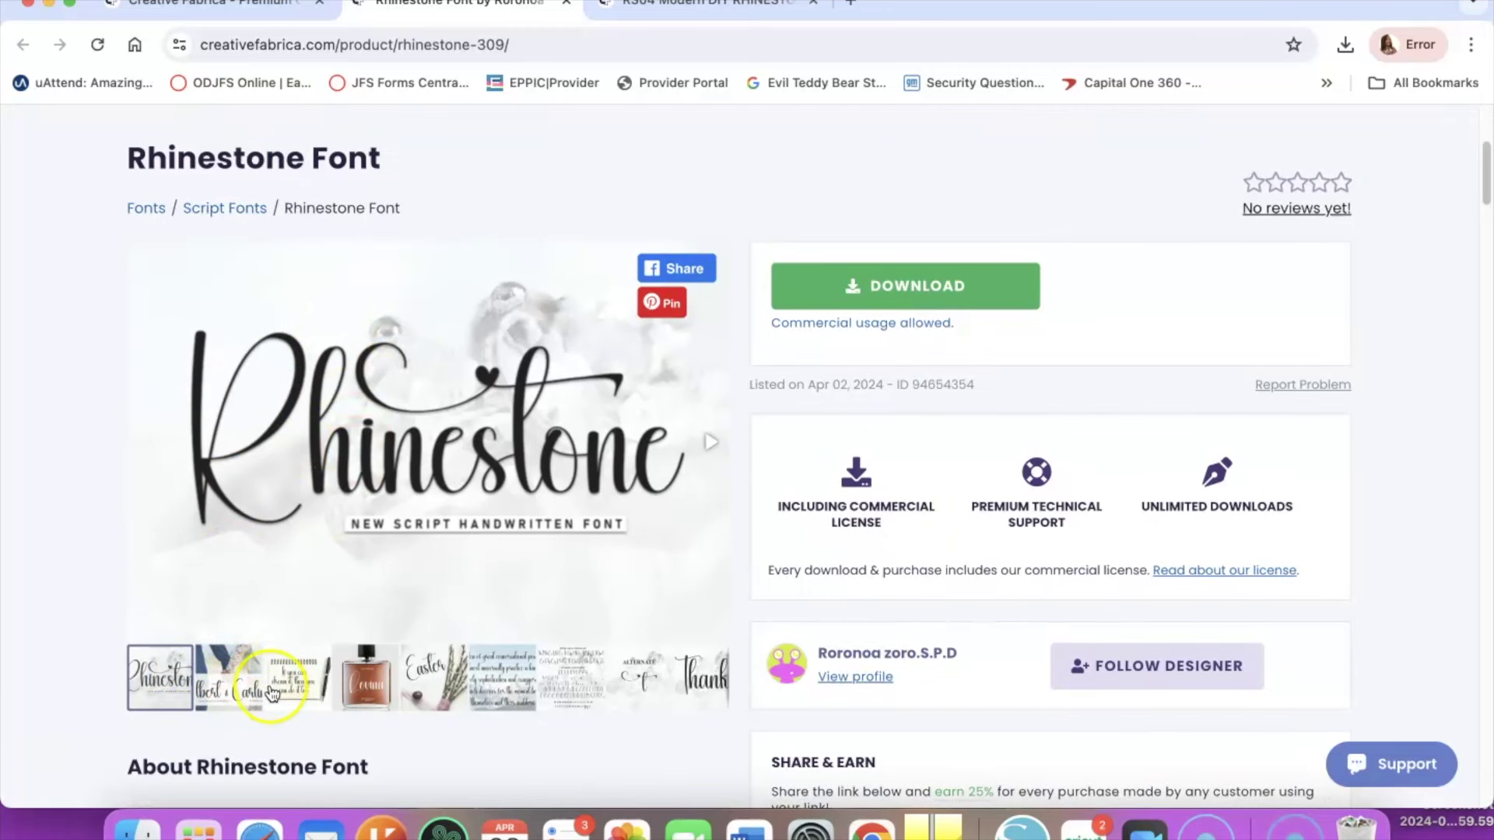
scroll(273, 689, down, 5)
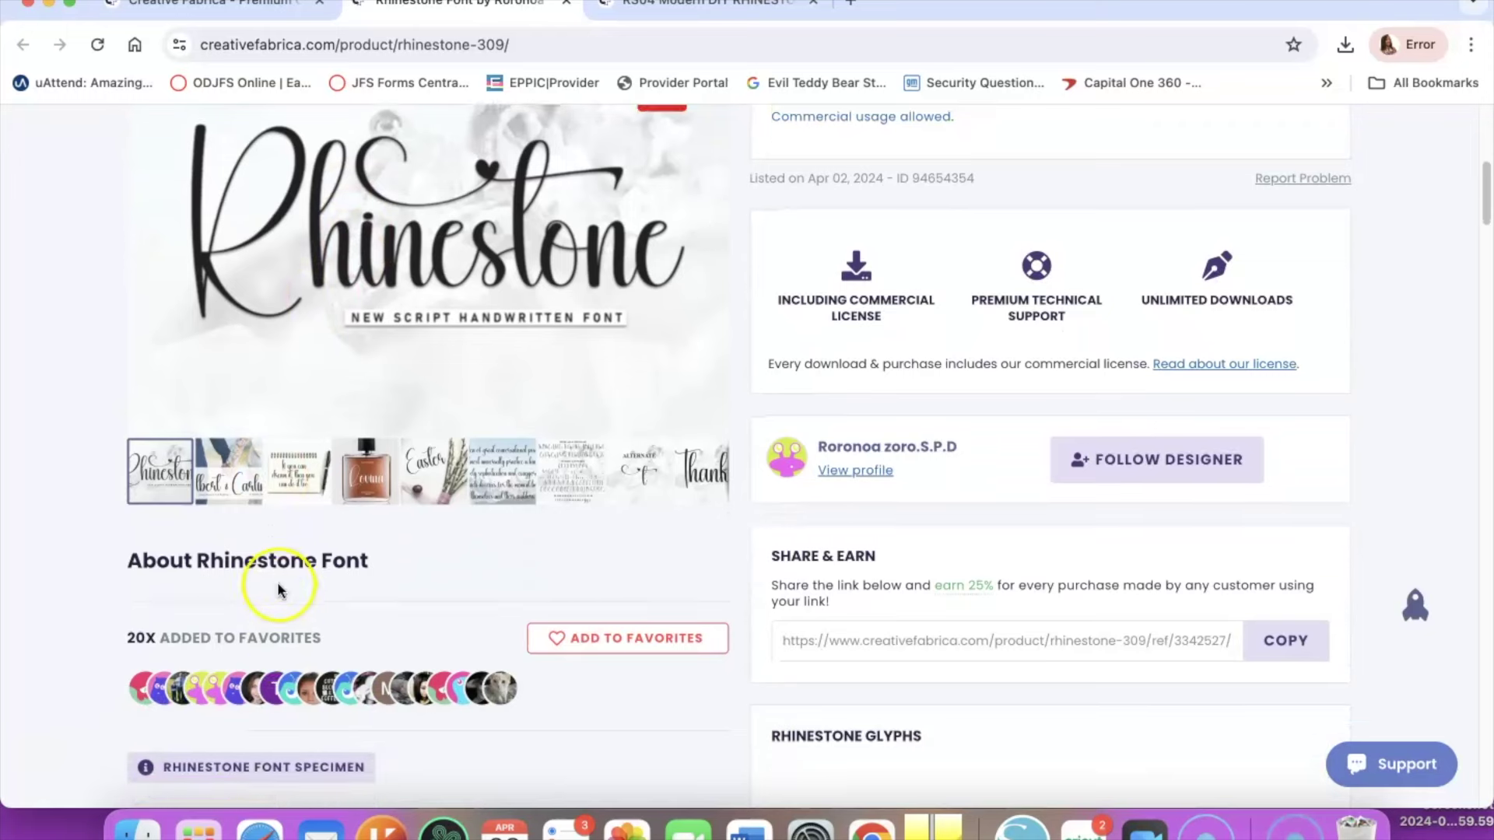
scroll(346, 569, down, 15)
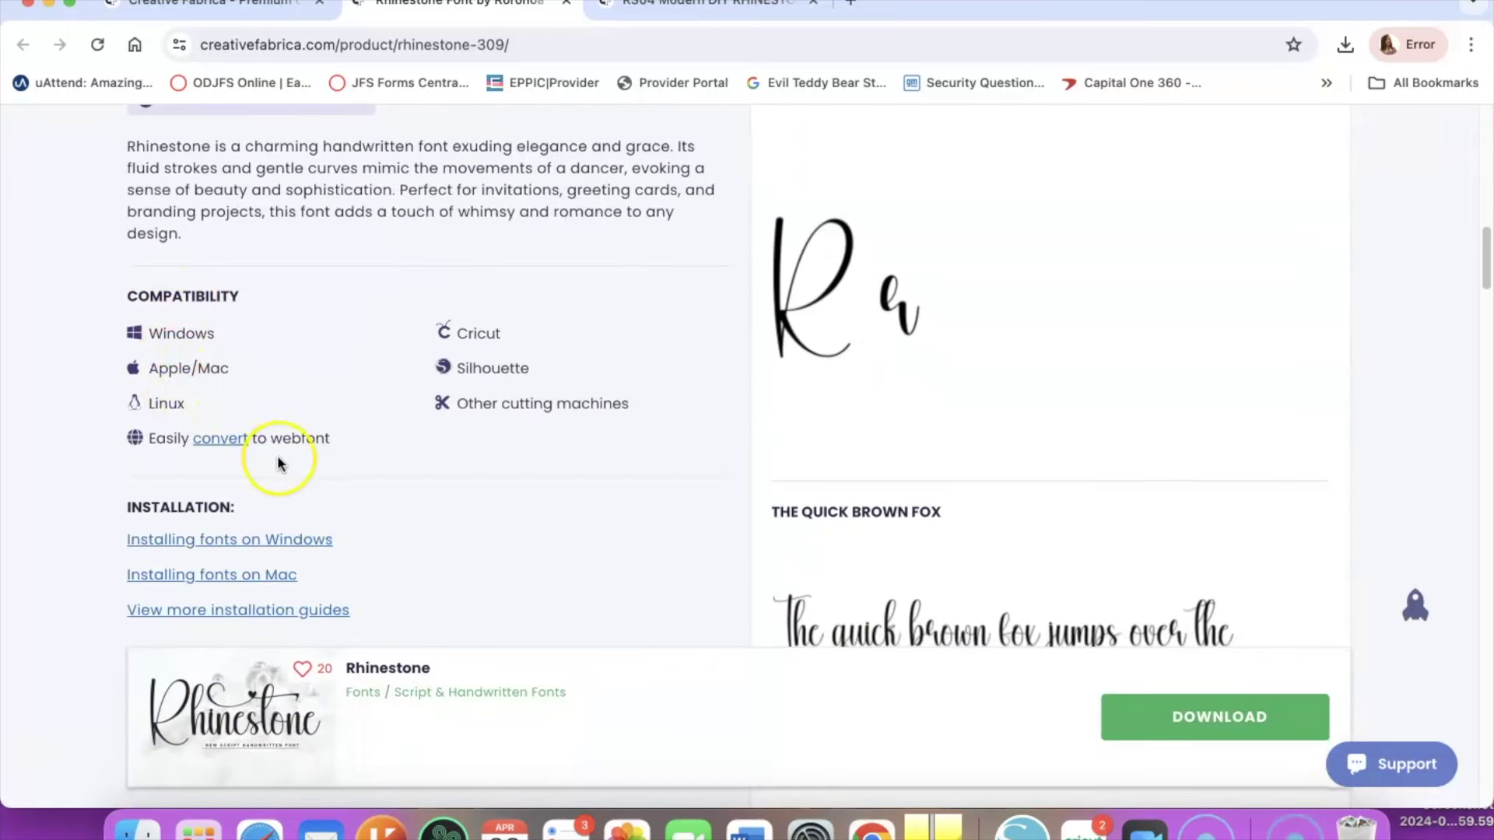
scroll(277, 455, down, 6)
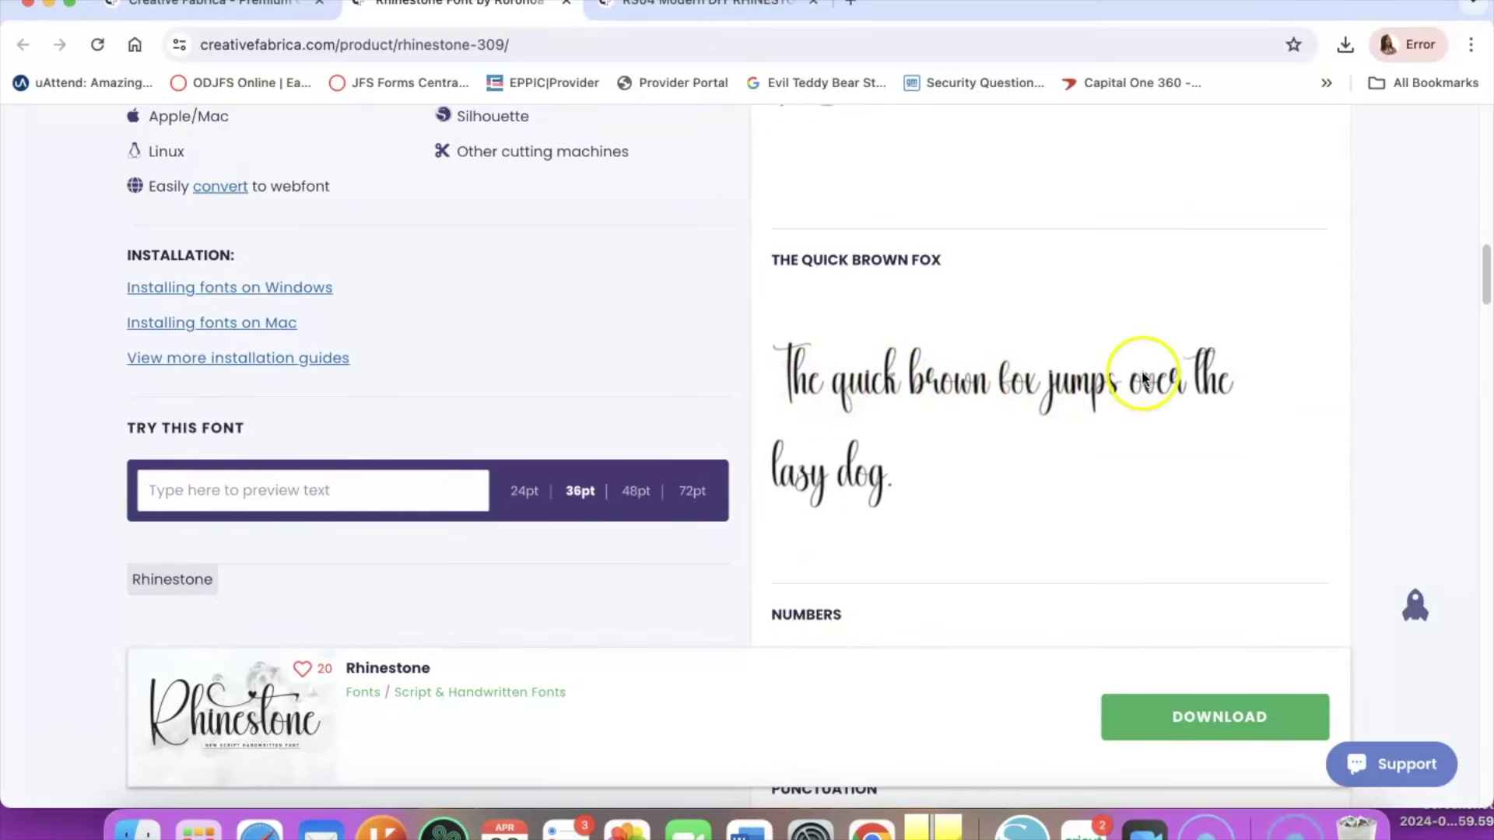
scroll(416, 304, up, 5)
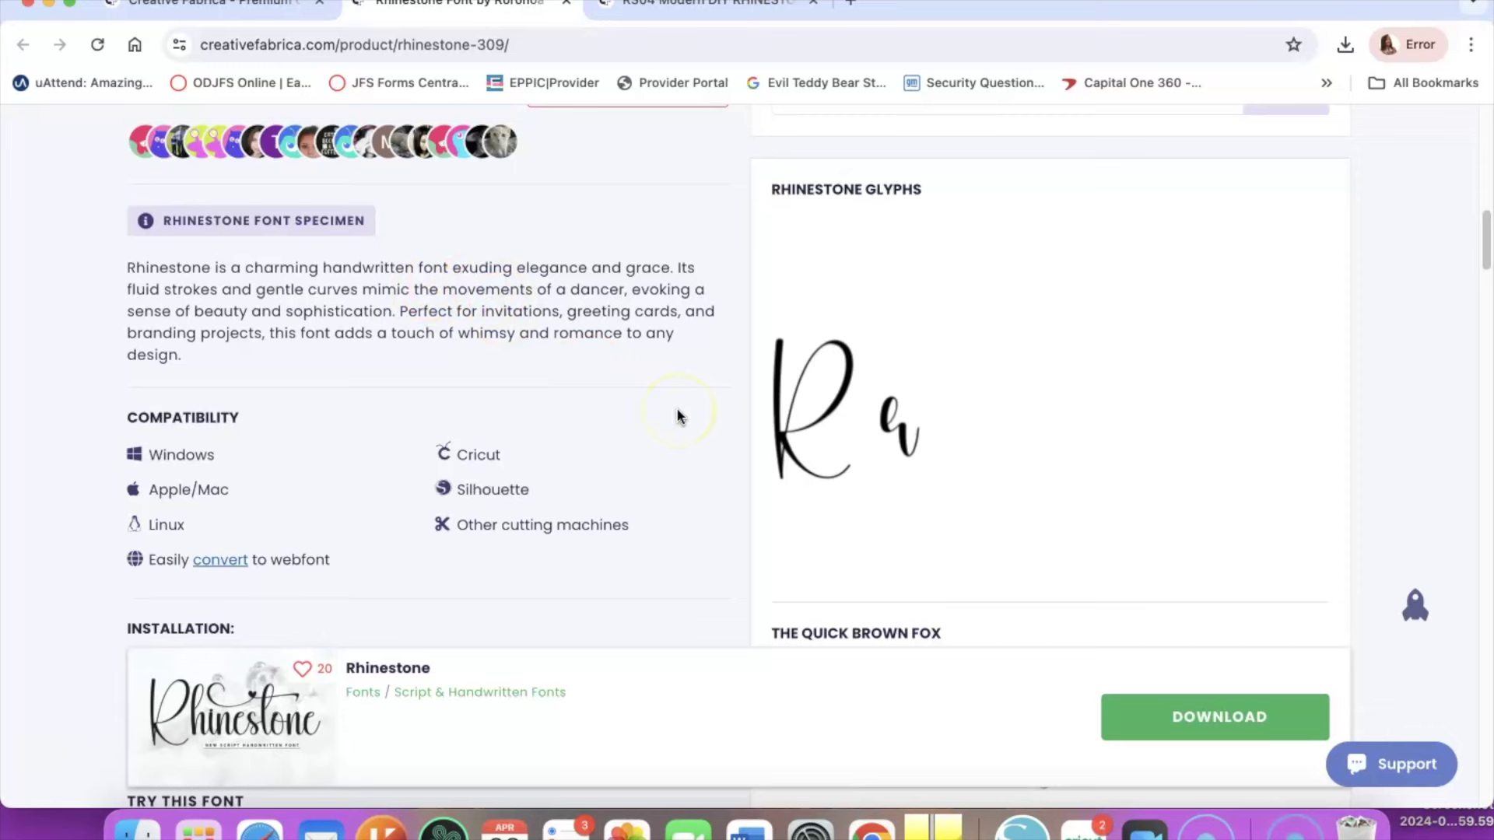
scroll(677, 416, up, 5)
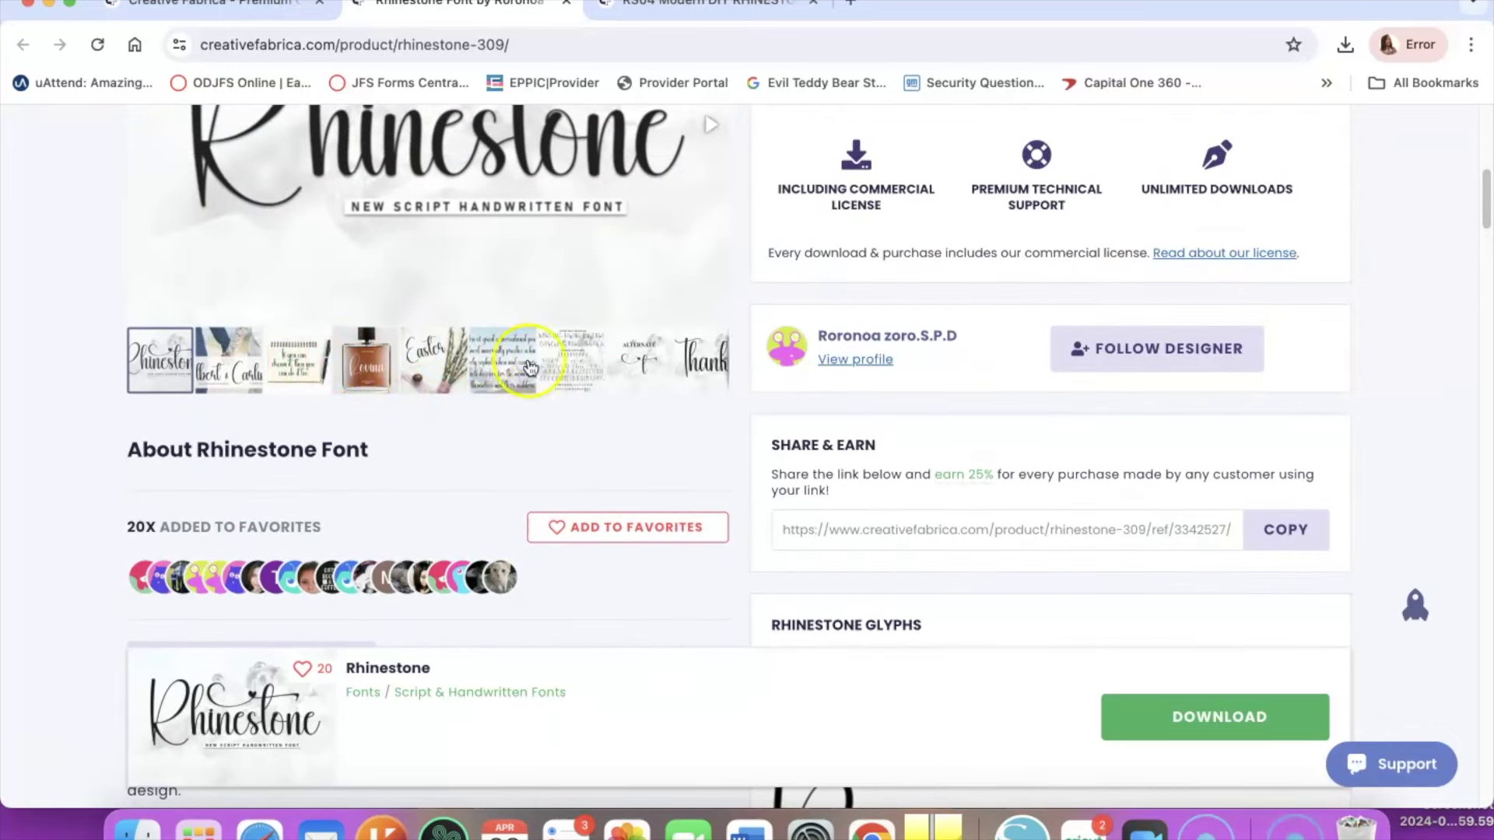
scroll(545, 365, up, 5)
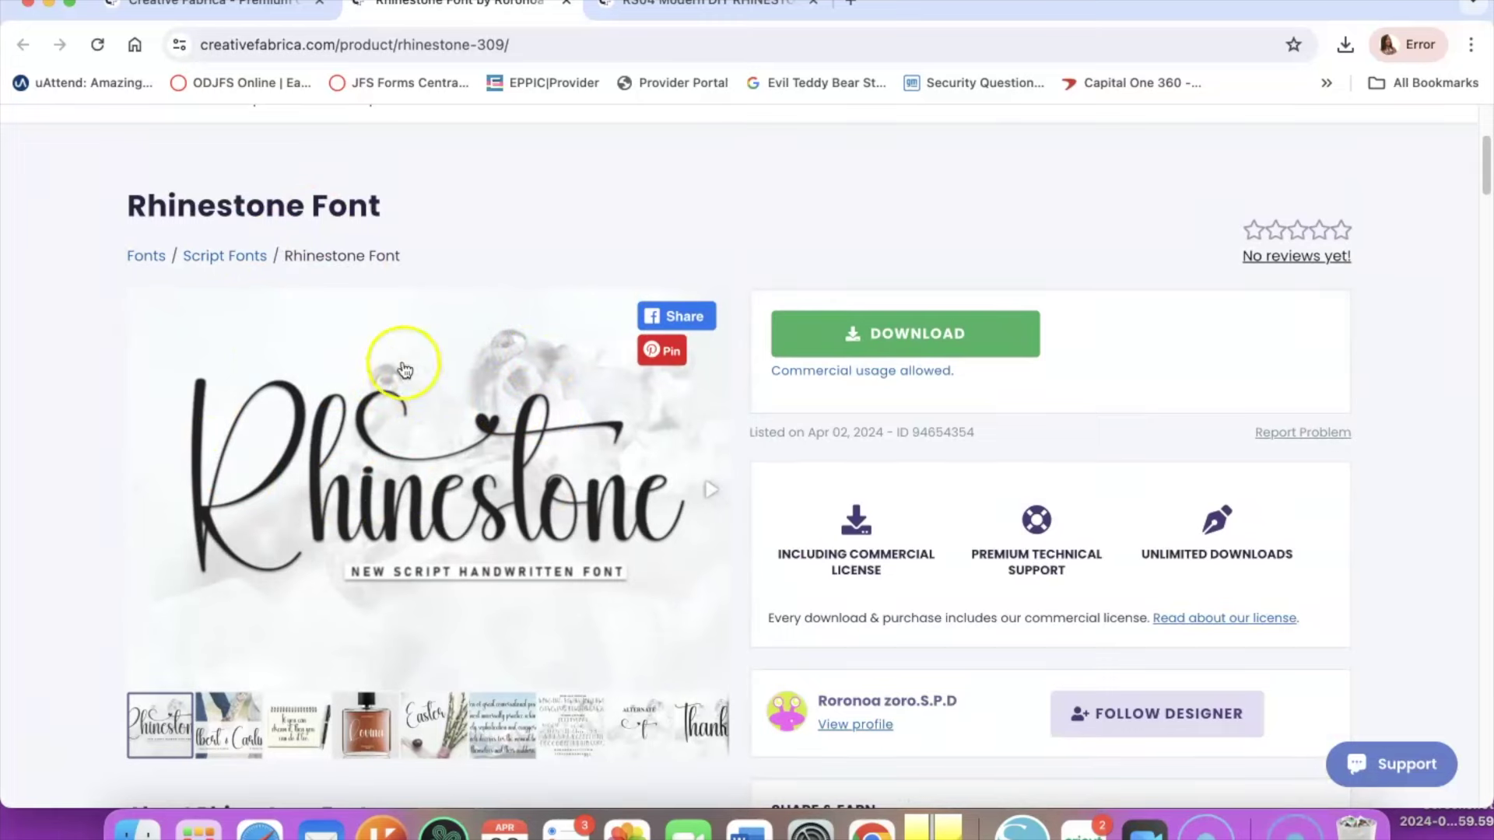
Look through the rhinestone templates and fonts in the Creative Fabrica search results.
click(254, 7)
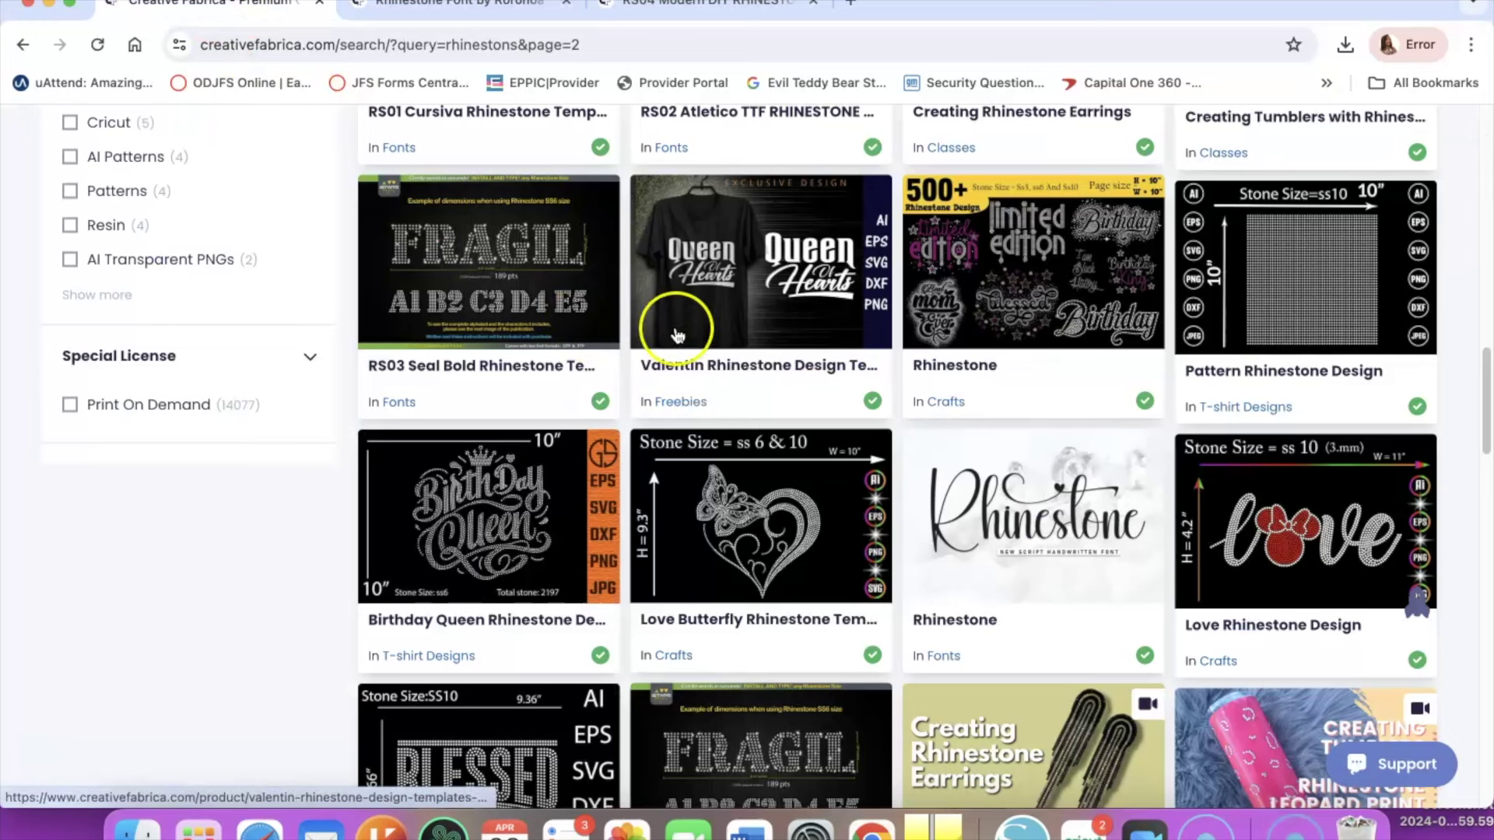
scroll(669, 342, down, 2)
scroll(697, 353, down, 2)
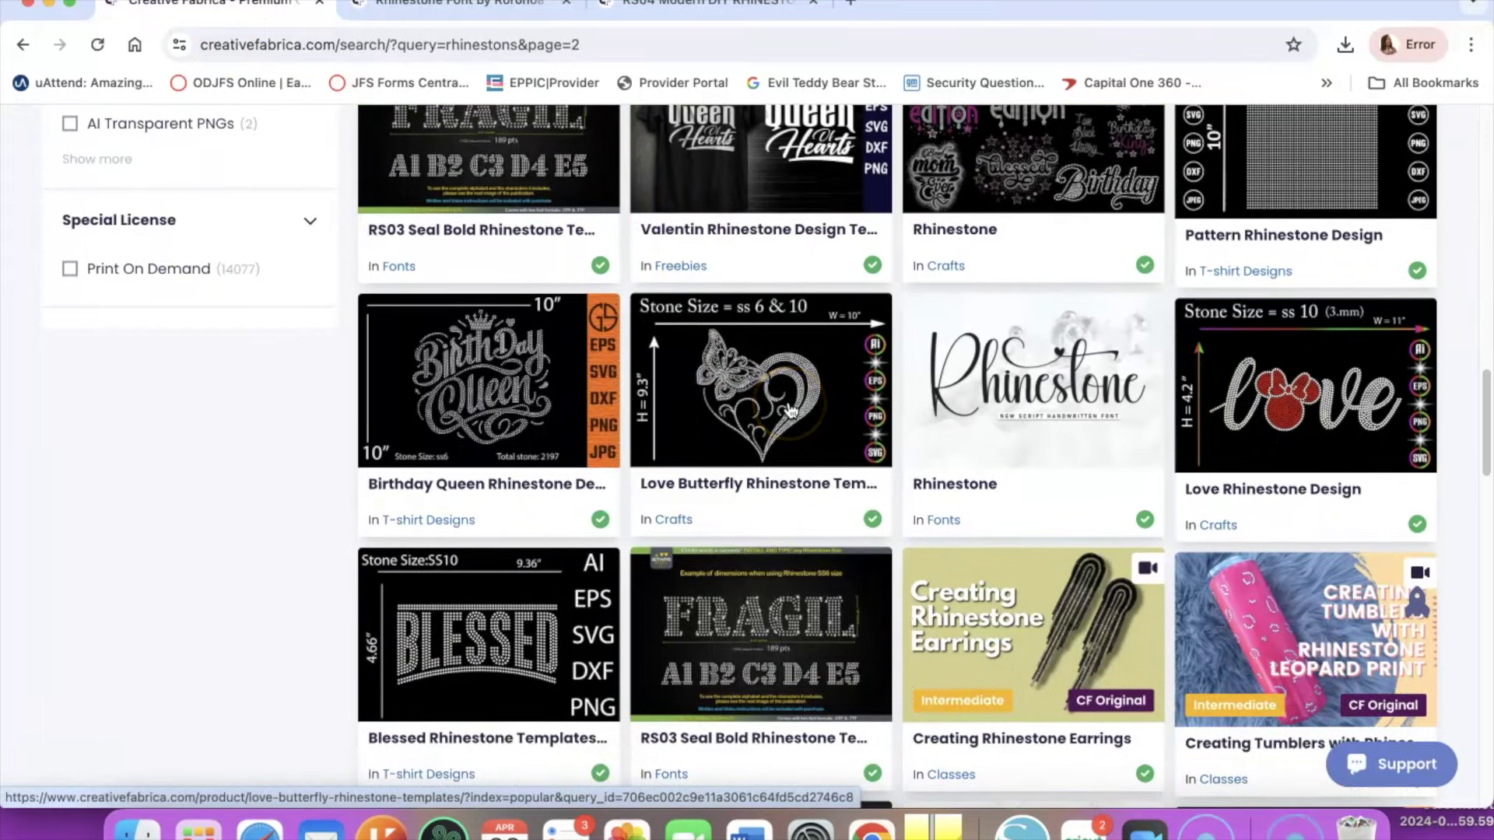
scroll(791, 411, up, 10)
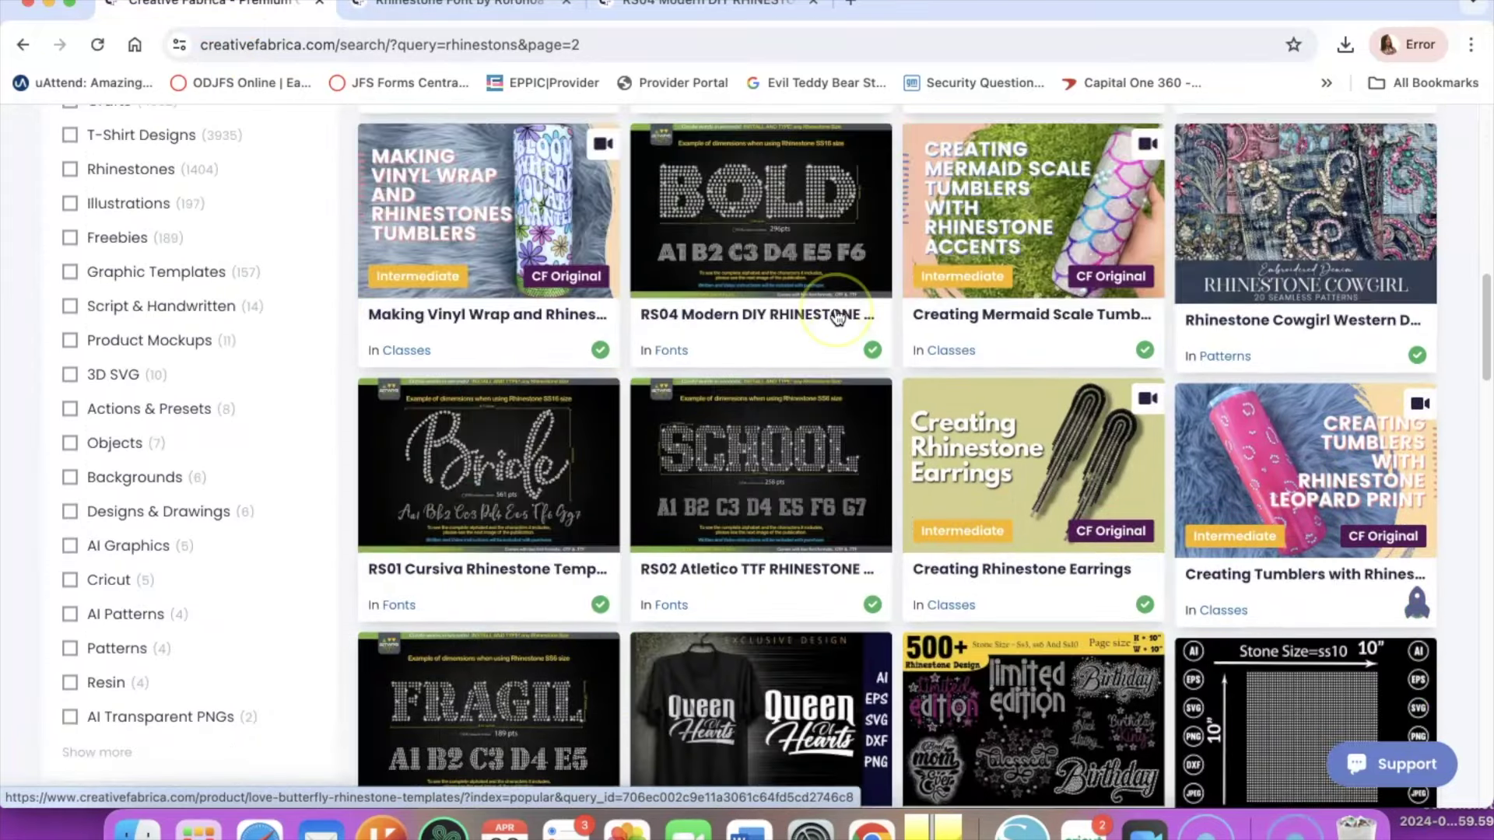
Open the saved favorites and go to the But God Rhinestone Templates Design product page.
scroll(837, 315, up, 10)
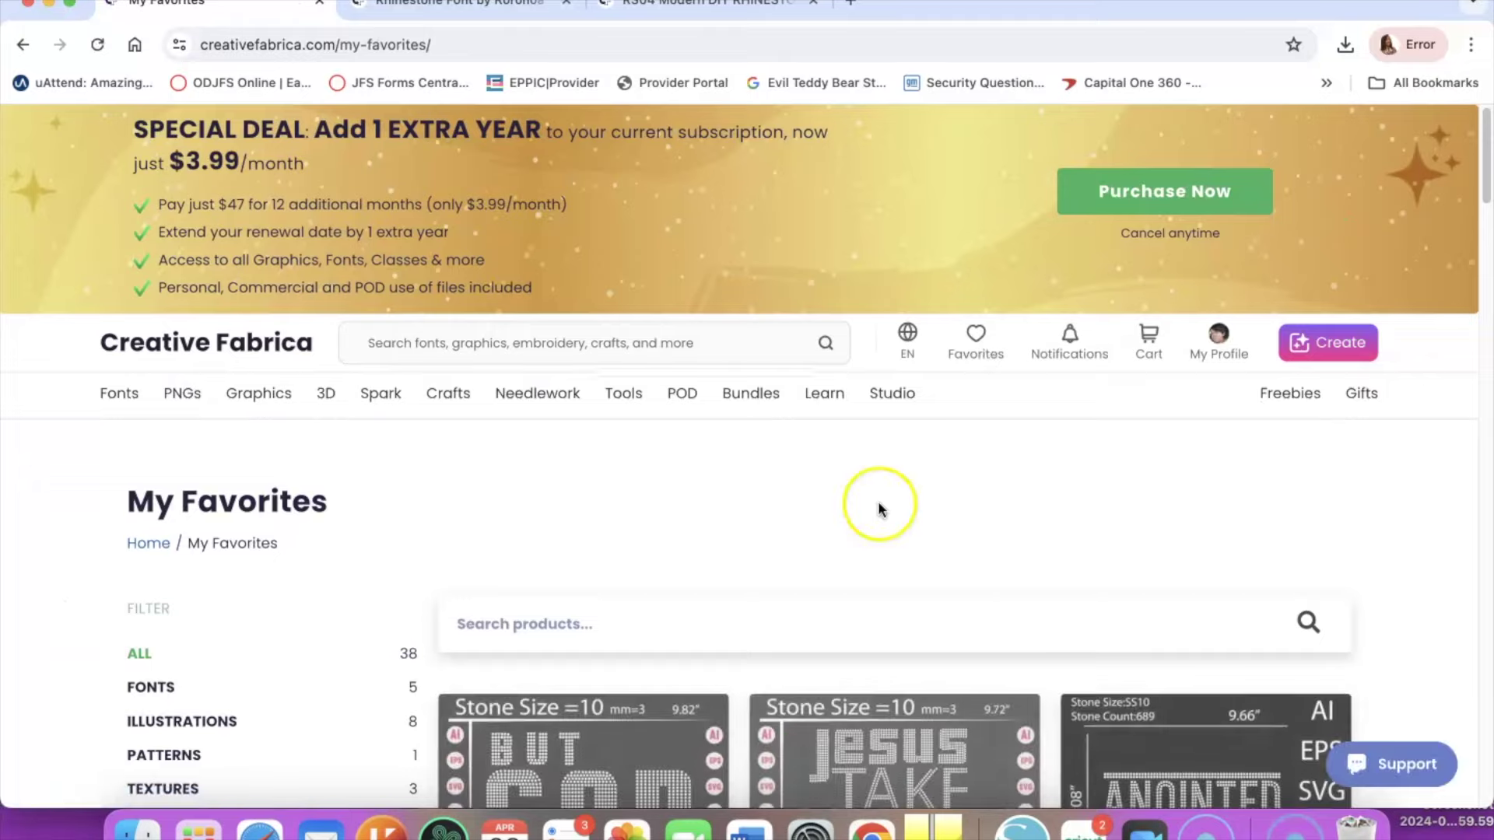
scroll(878, 501, down, 4)
mouse_move(634, 493)
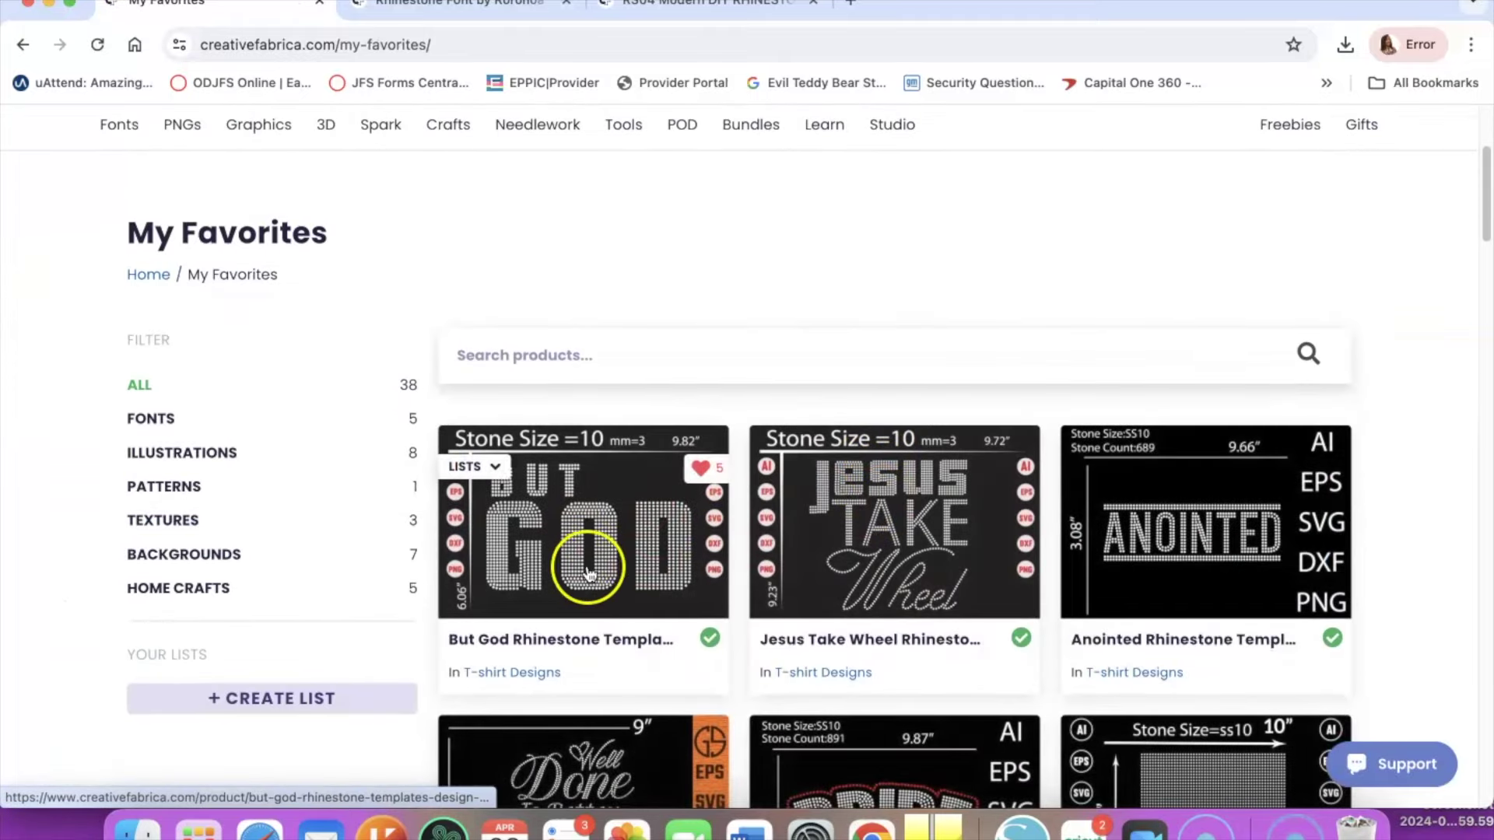
scroll(620, 519, down, 3)
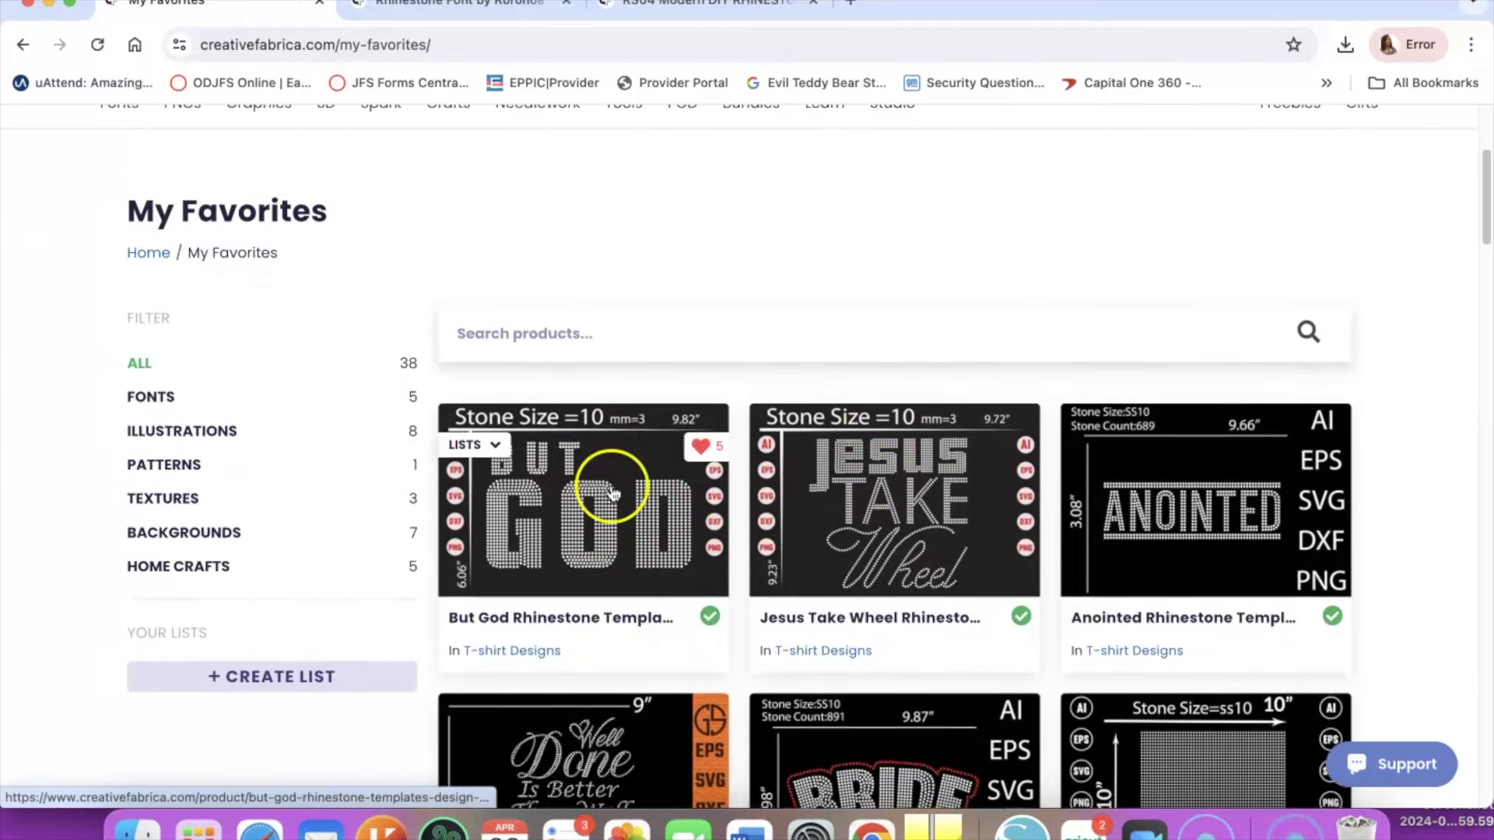
click(605, 348)
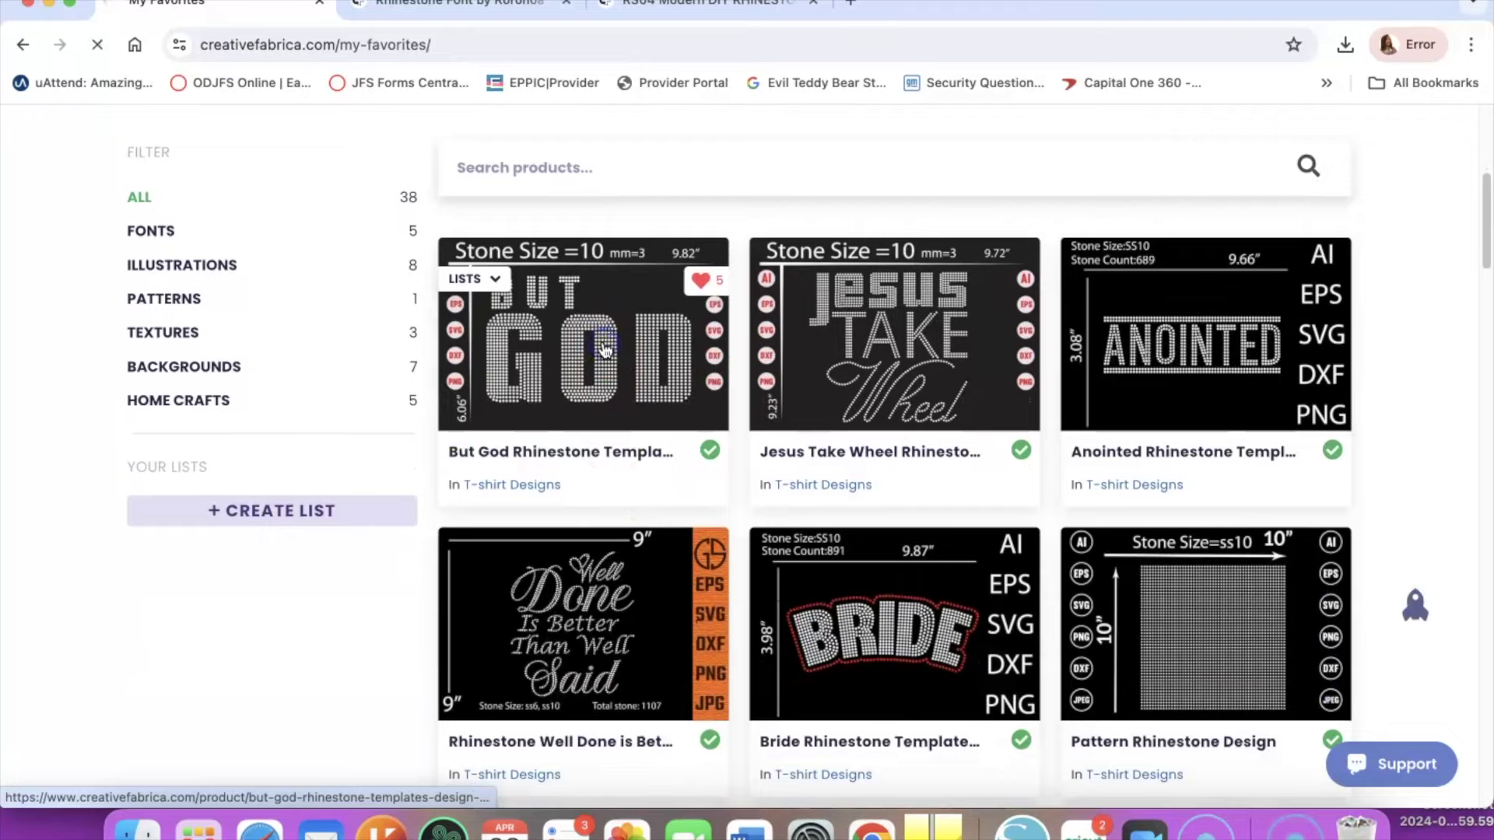
Review the But God design's stone size, dimensions, included file formats and description on its product page.
scroll(593, 505, down, 5)
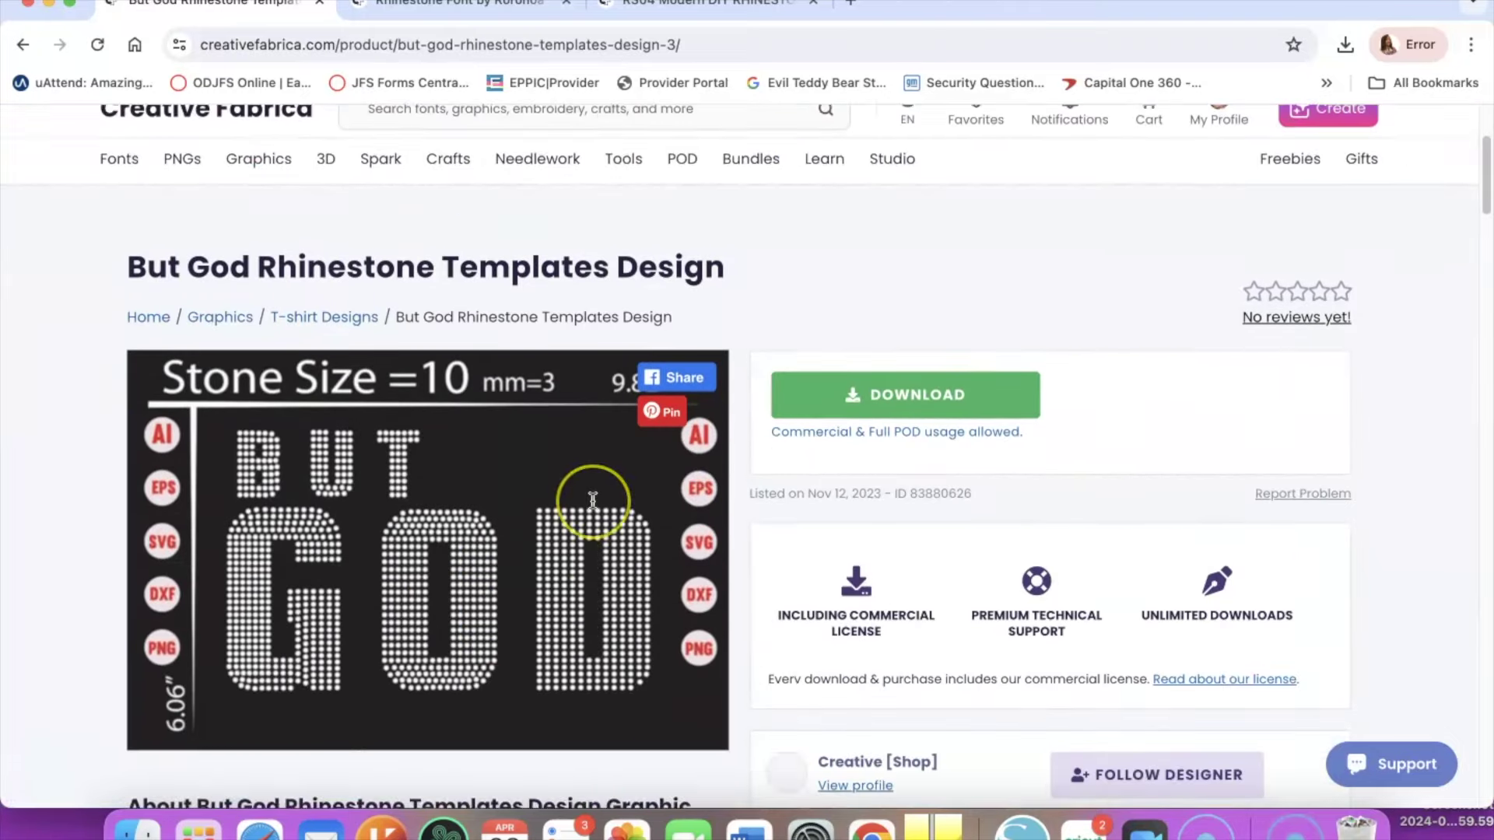
scroll(594, 504, down, 2)
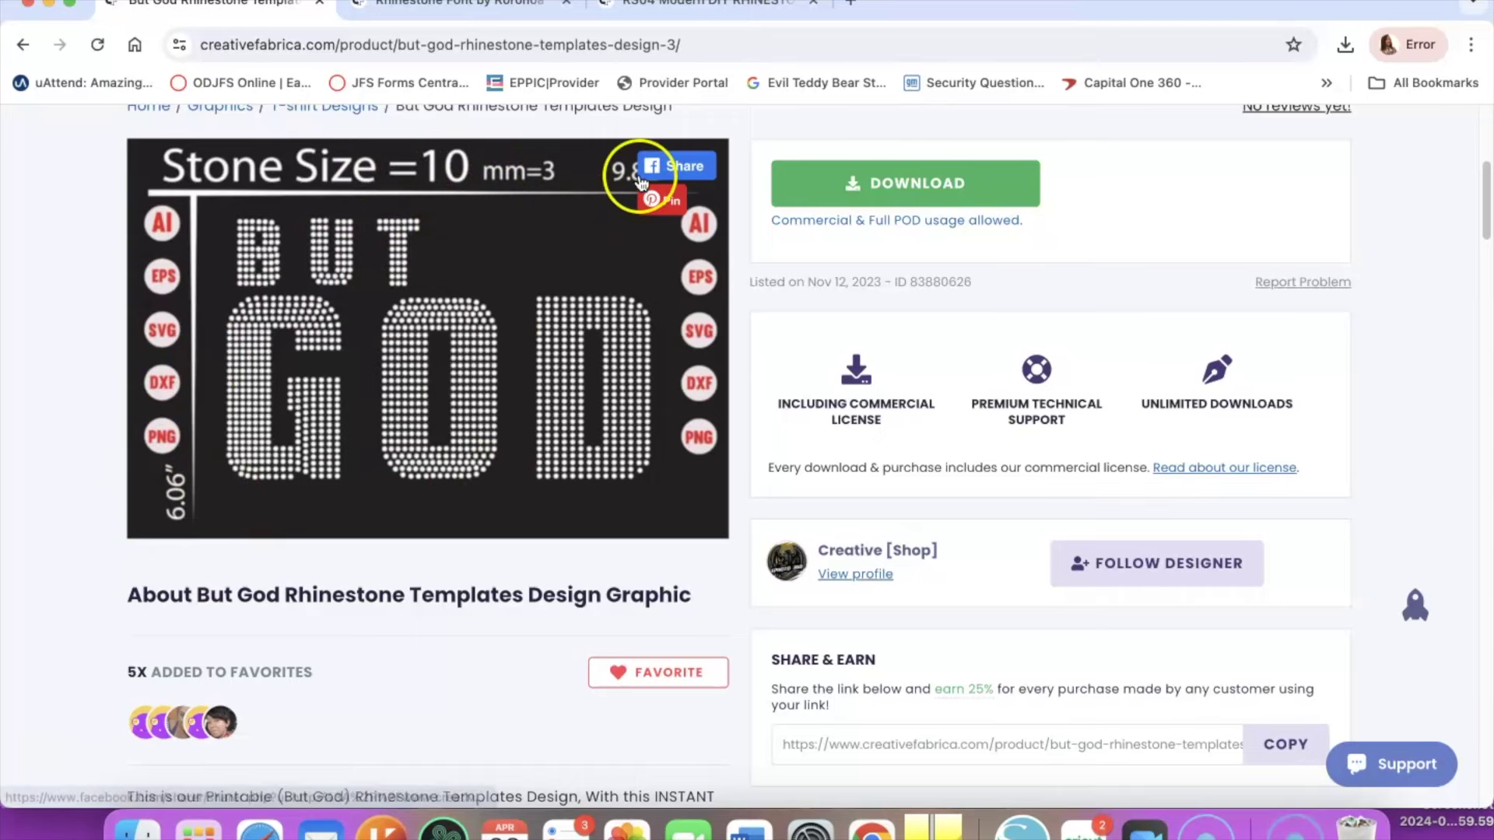
scroll(325, 465, down, 6)
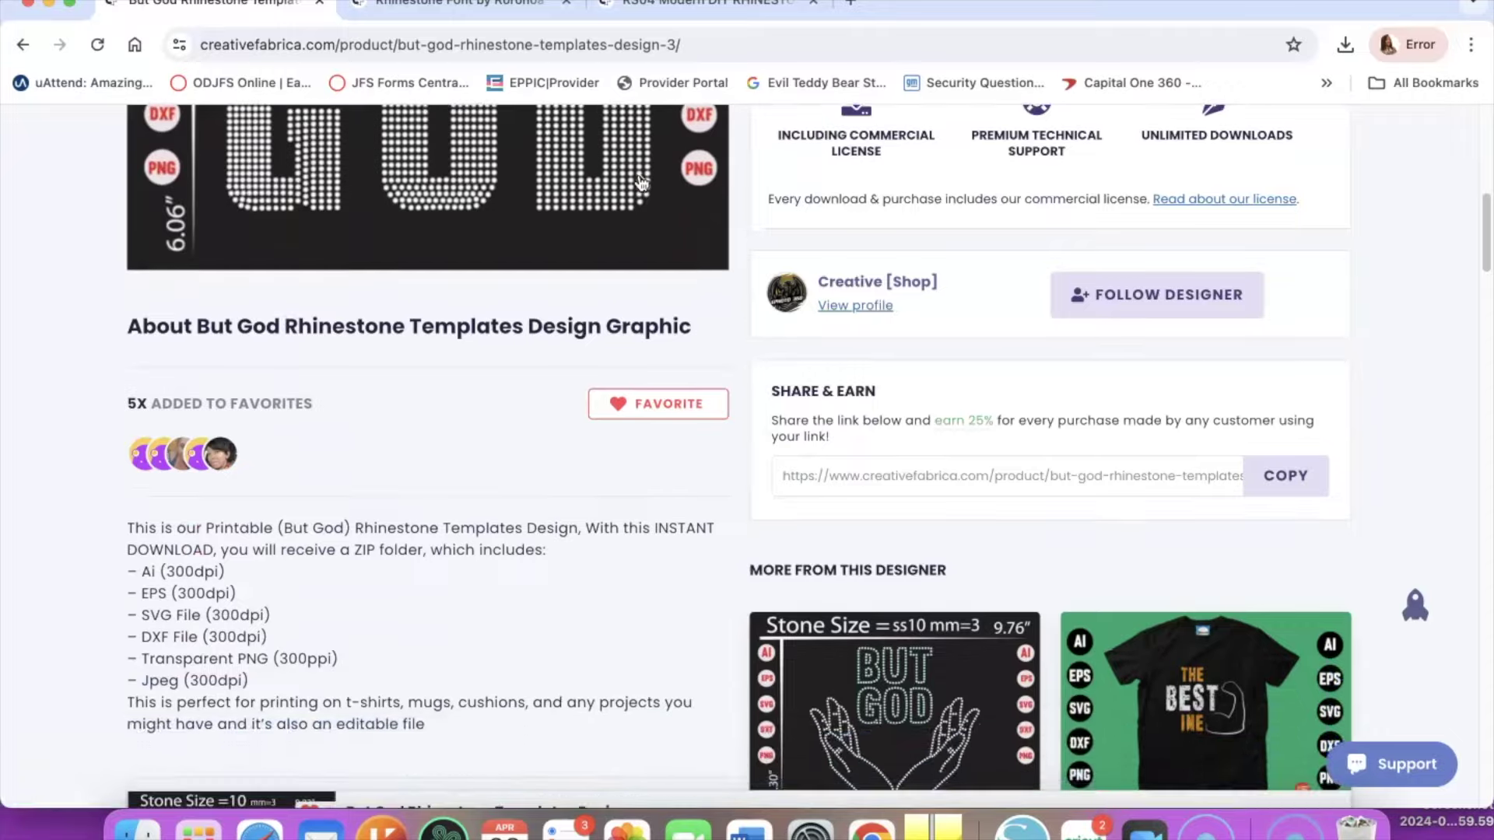
scroll(325, 462, down, 2)
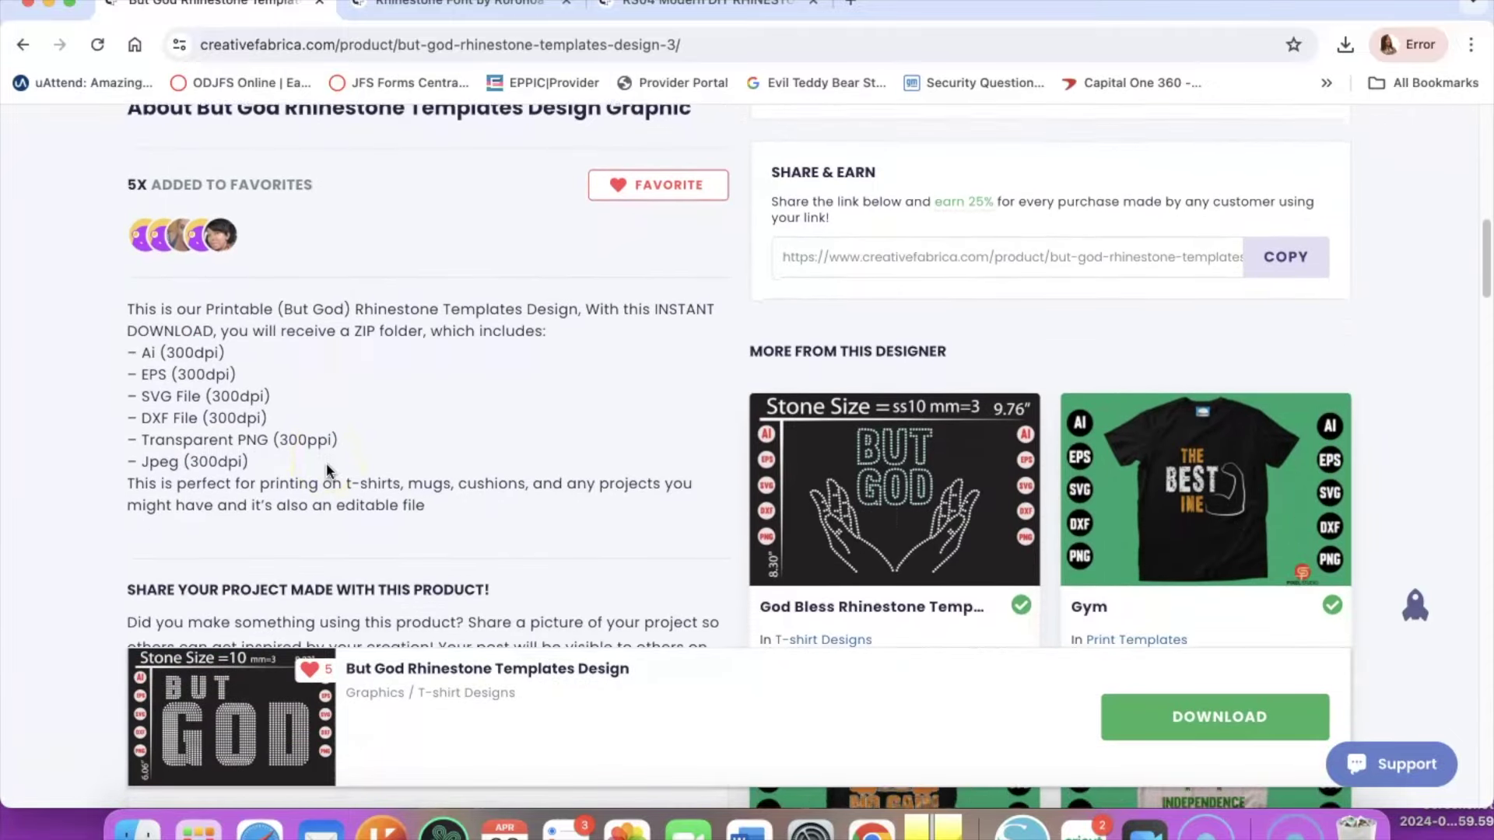
scroll(326, 462, down, 2)
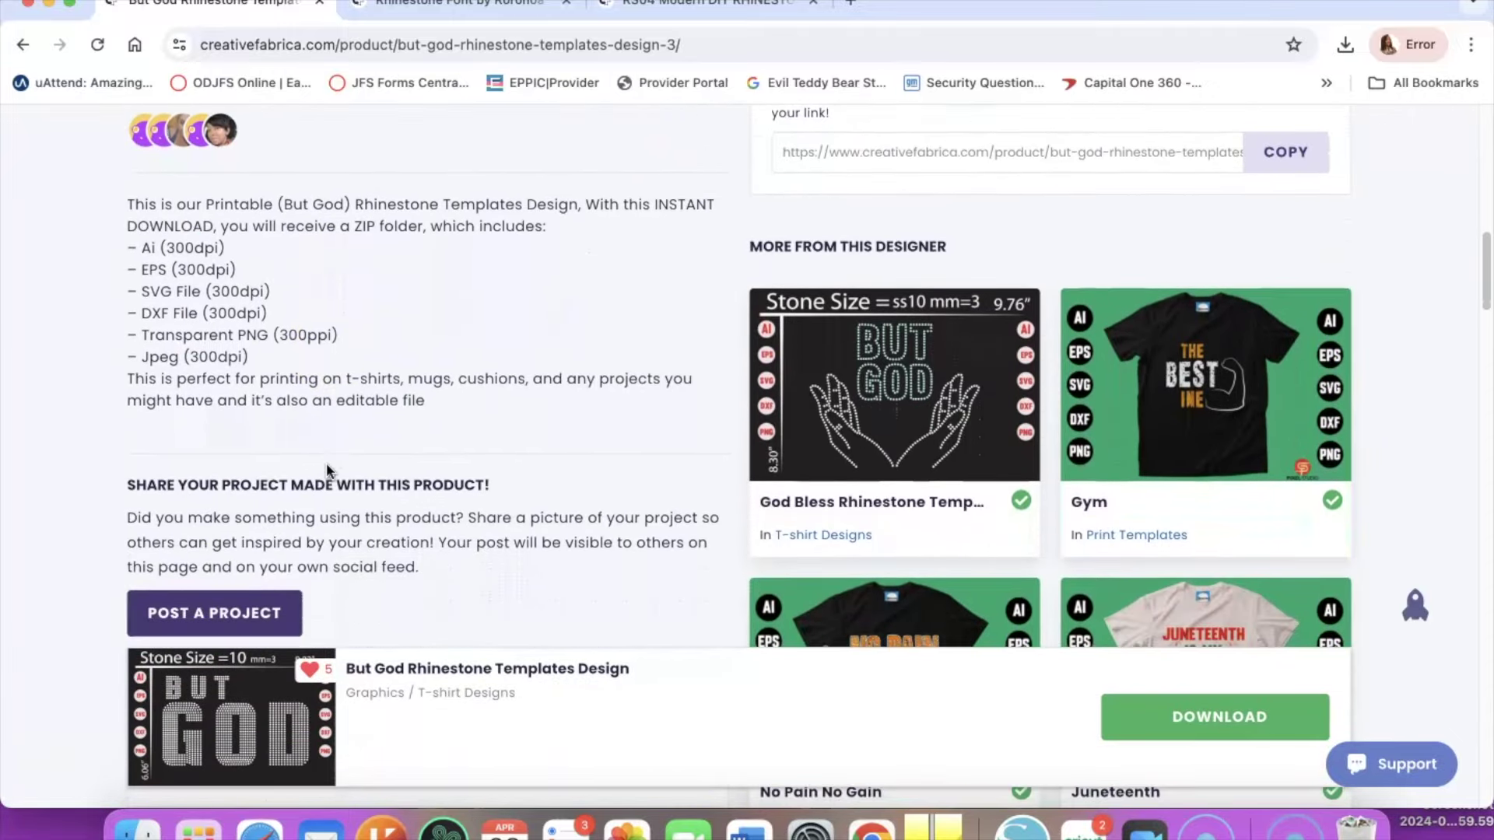
scroll(326, 467, down, 4)
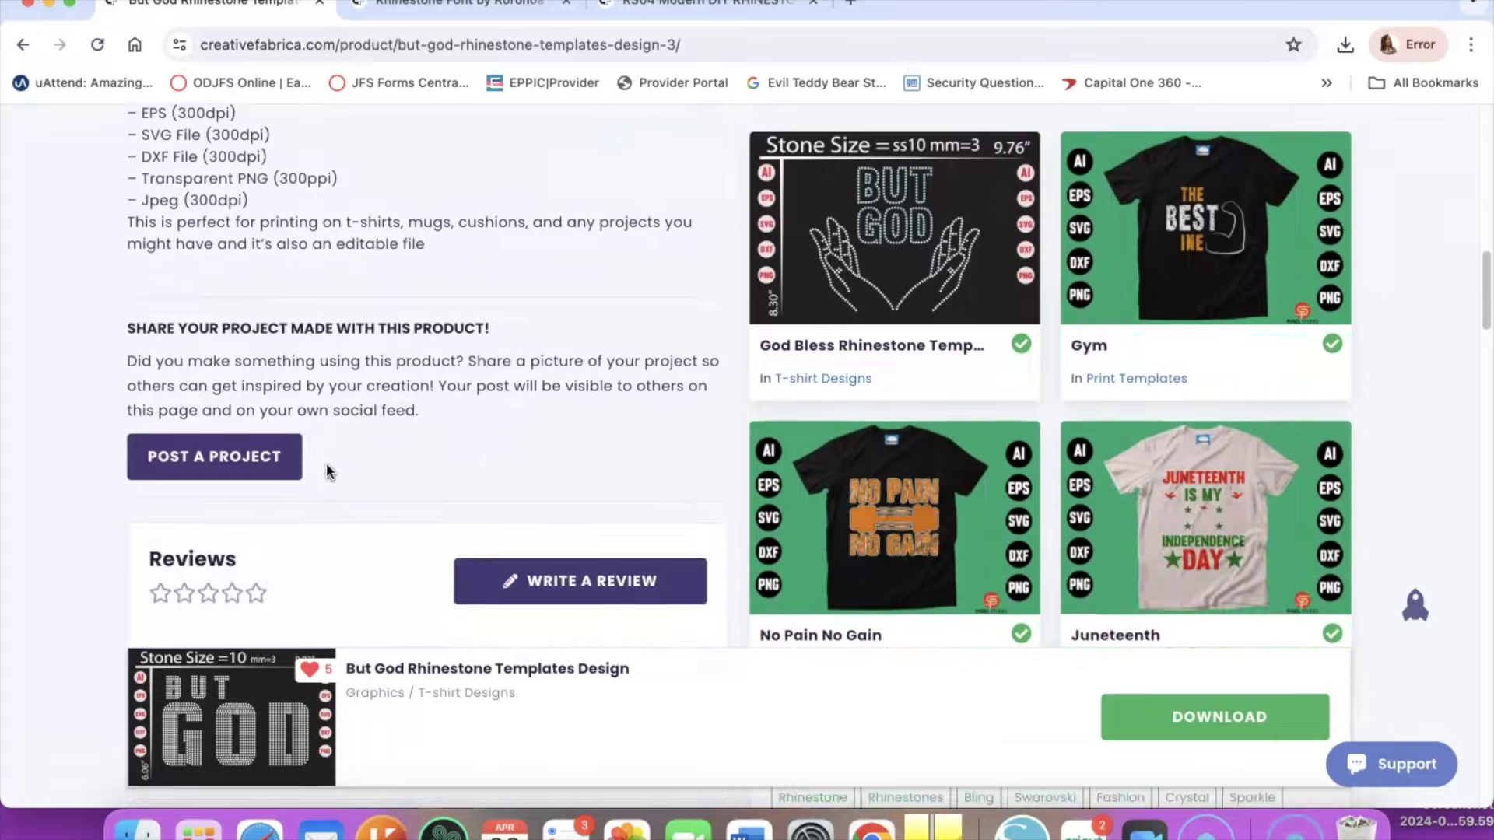
scroll(325, 468, up, 3)
scroll(325, 468, up, 10)
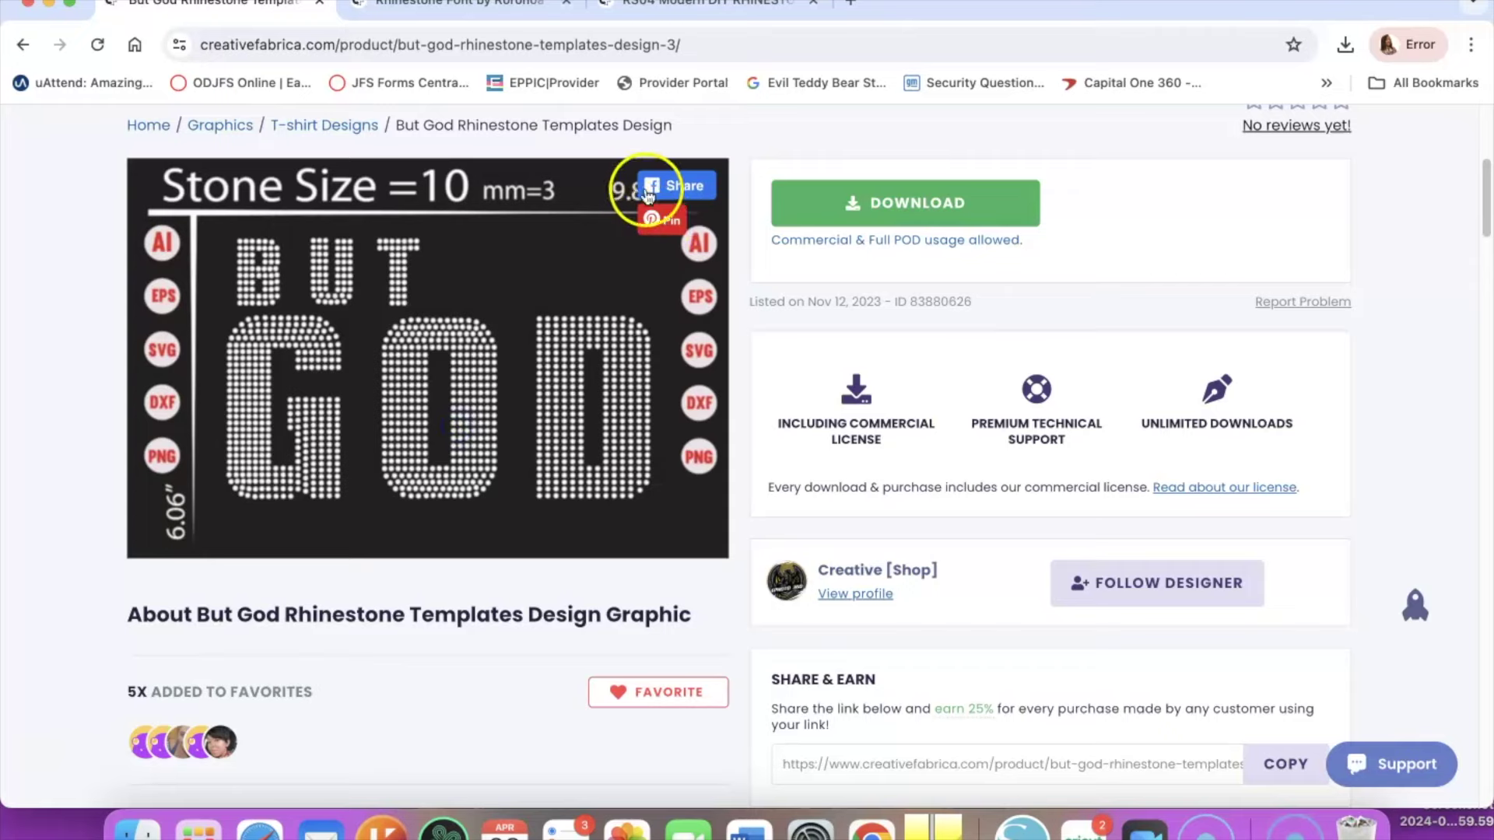
scroll(540, 433, down, 3)
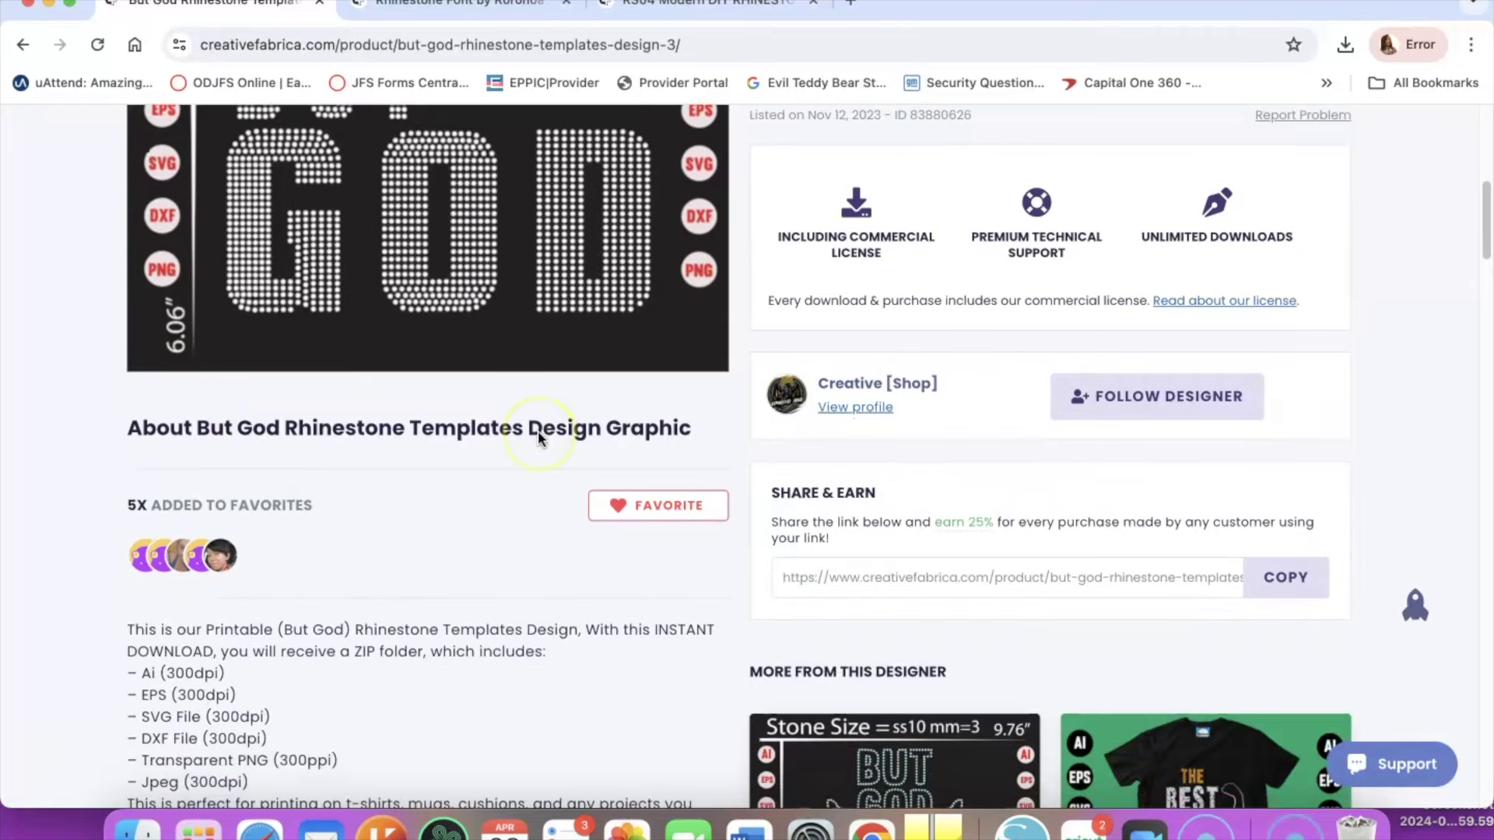
scroll(538, 433, down, 3)
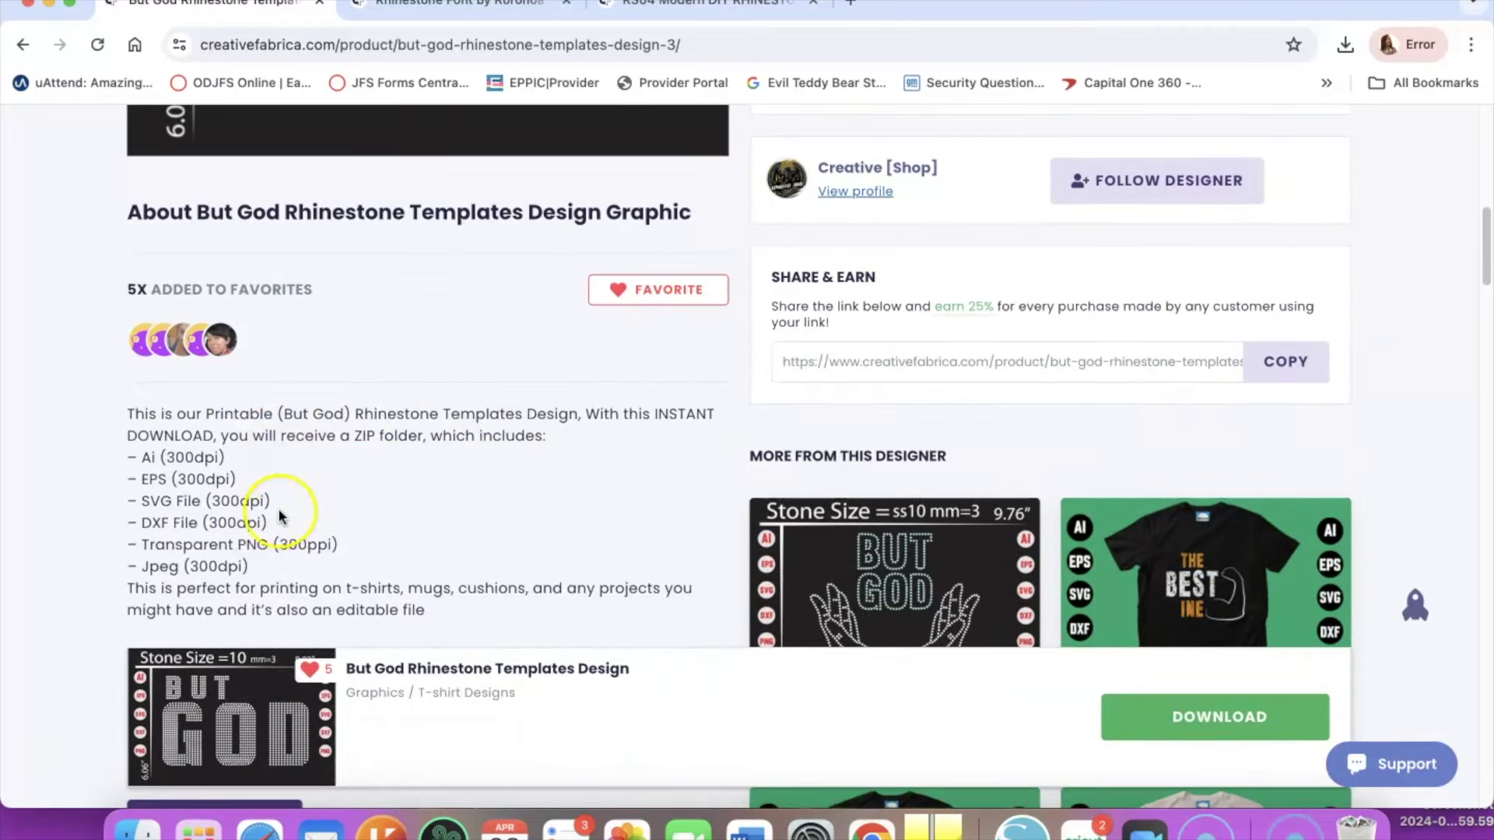
scroll(268, 549, down, 3)
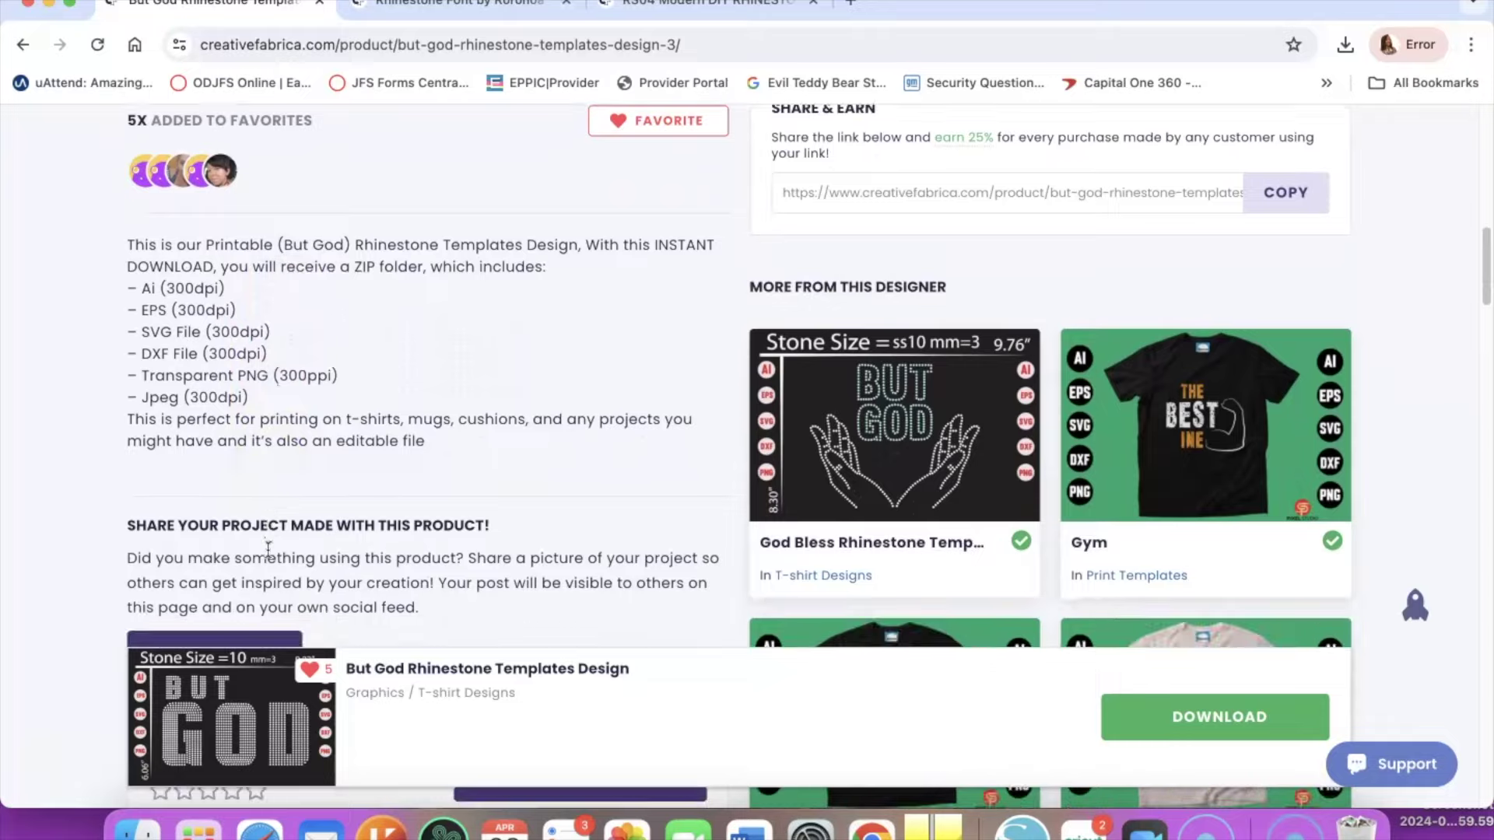
Download the But God Rhinestone Templates Design zip, extract it in the Downloads folder and minimize the browser.
scroll(271, 549, up, 3)
scroll(269, 547, up, 10)
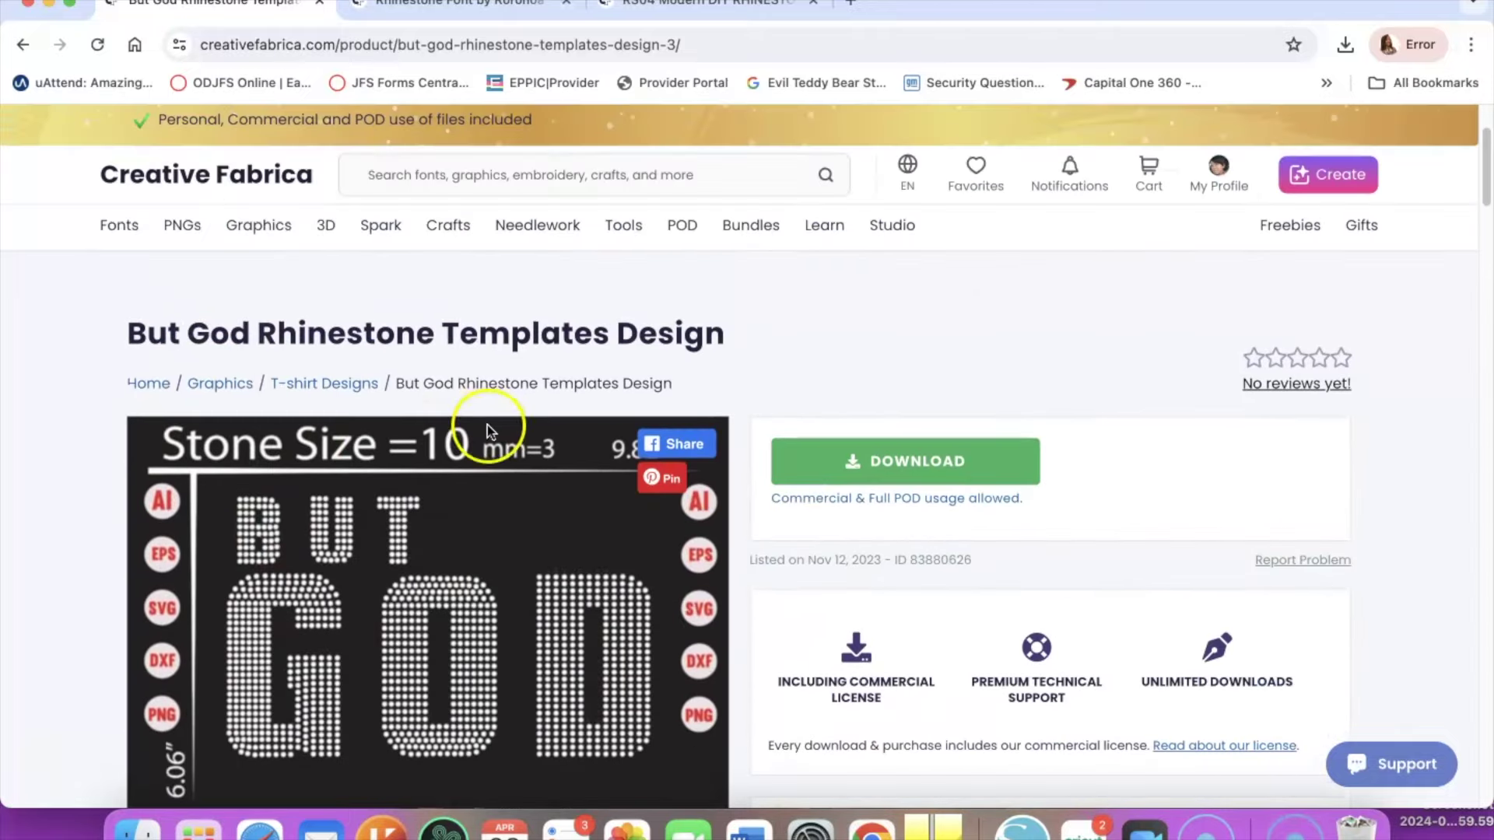
click(910, 459)
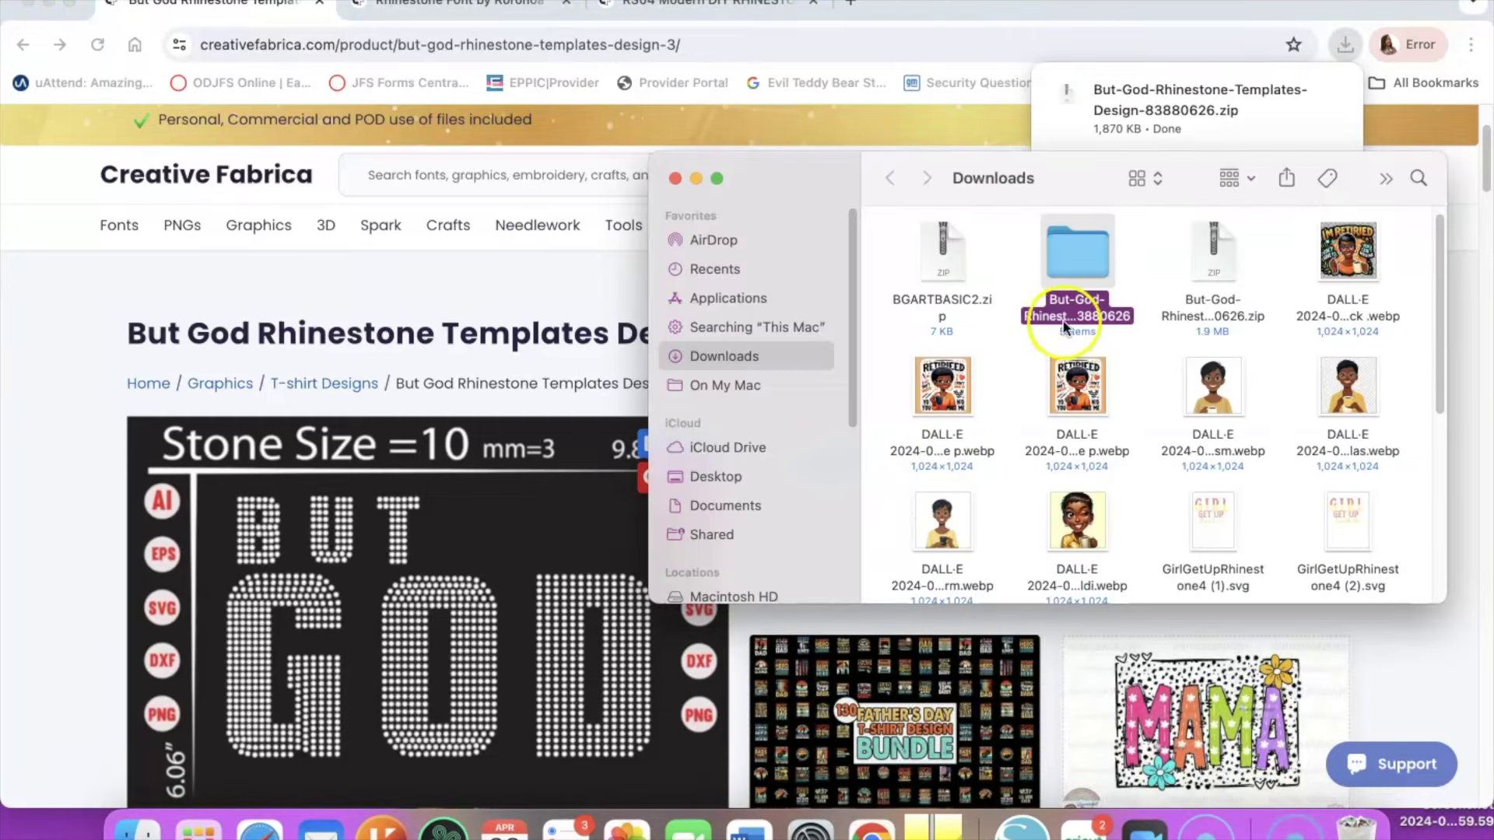
click(48, 4)
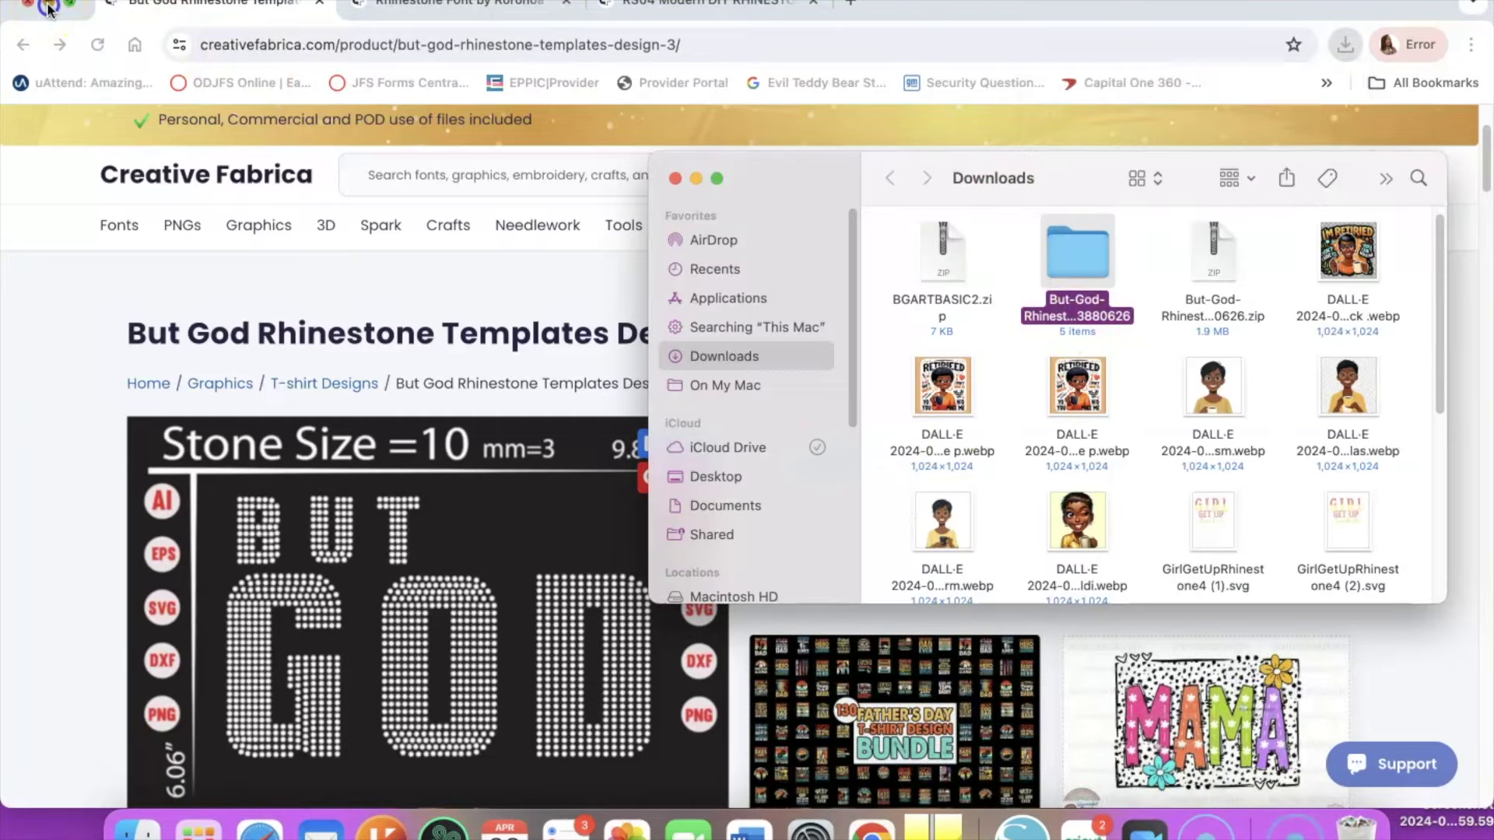
Move the extracted But-God folder from Downloads to the desktop and put the RS04-Modern-DIY folder in the trash.
drag(1073, 249, 498, 175)
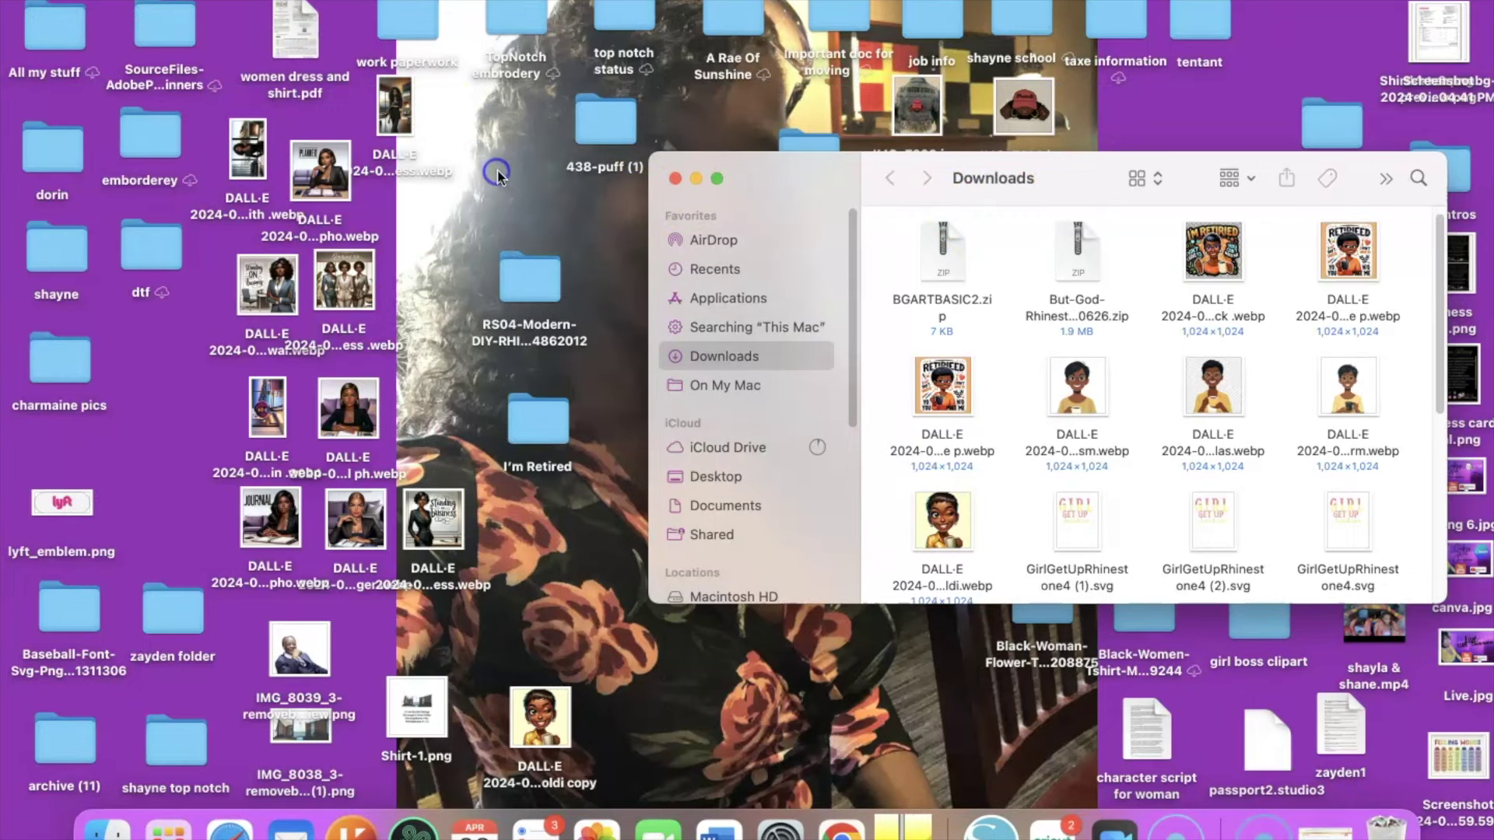
click(676, 178)
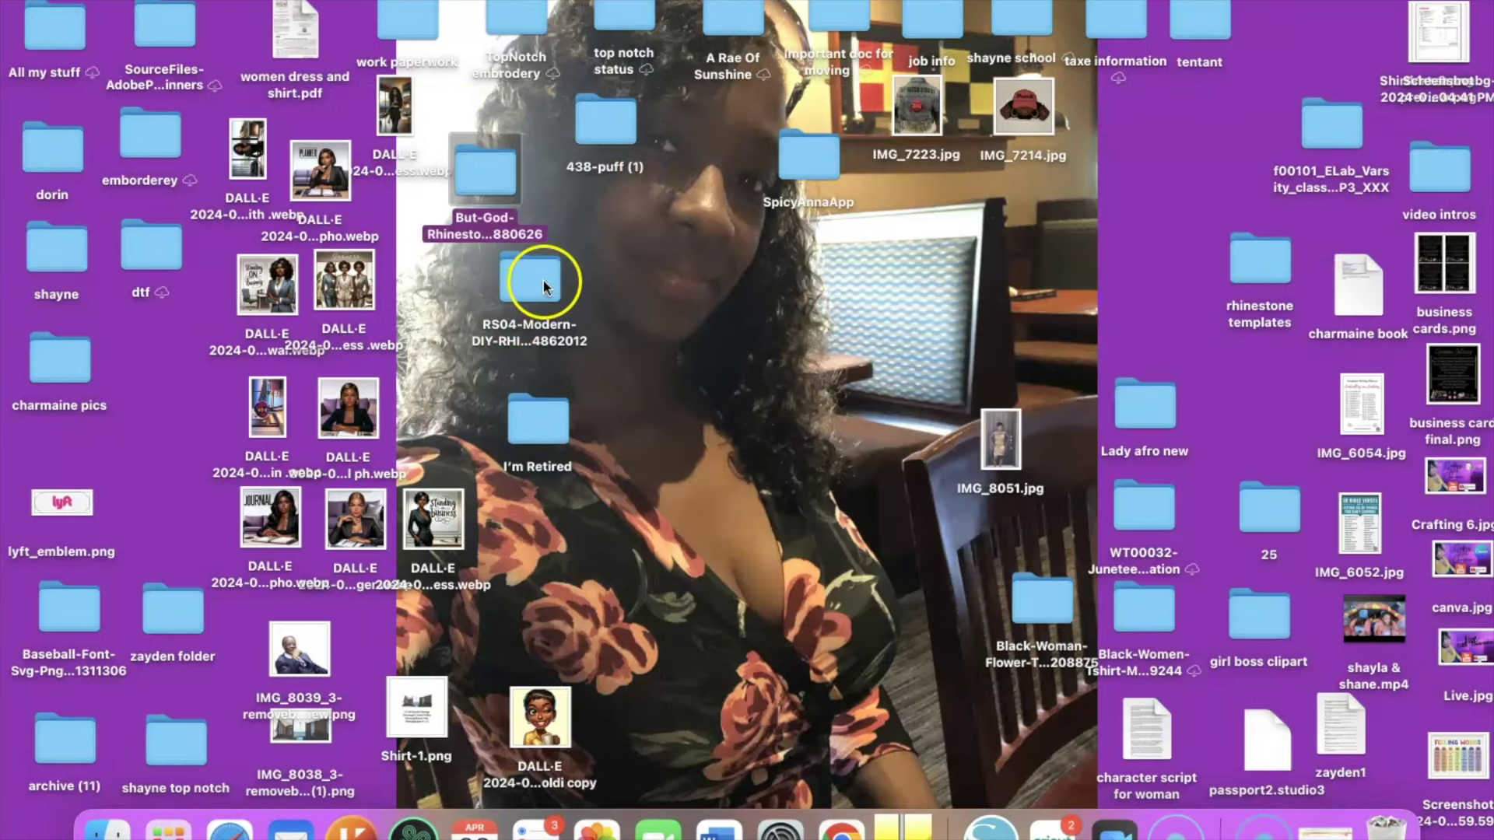
drag(543, 279, 1386, 824)
Inspect the files in the desktop But-God folder, previewing 1-01.png, and return to the product page in Chrome.
double_click(496, 181)
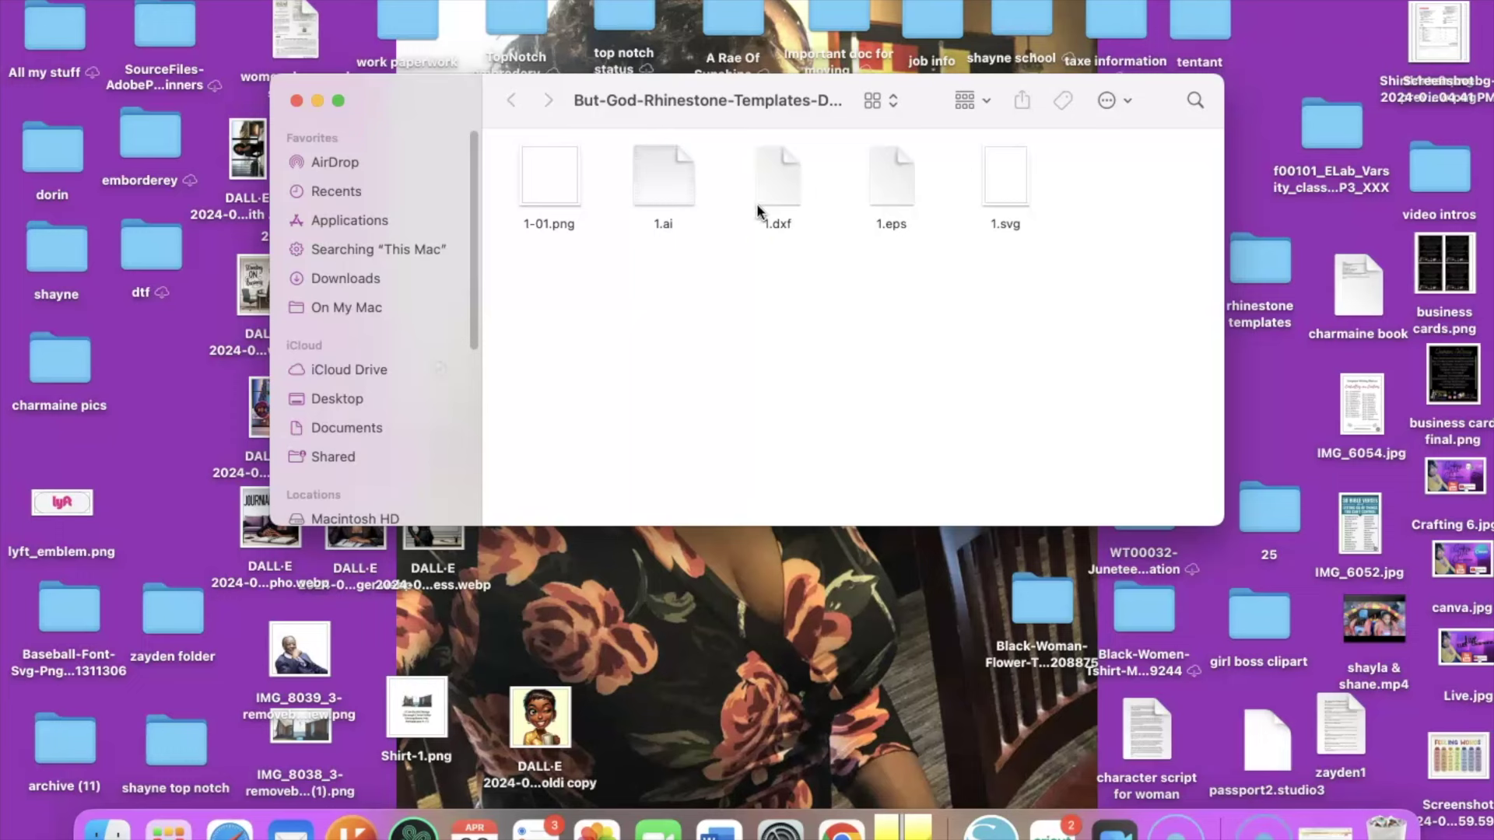
click(550, 196)
click(647, 296)
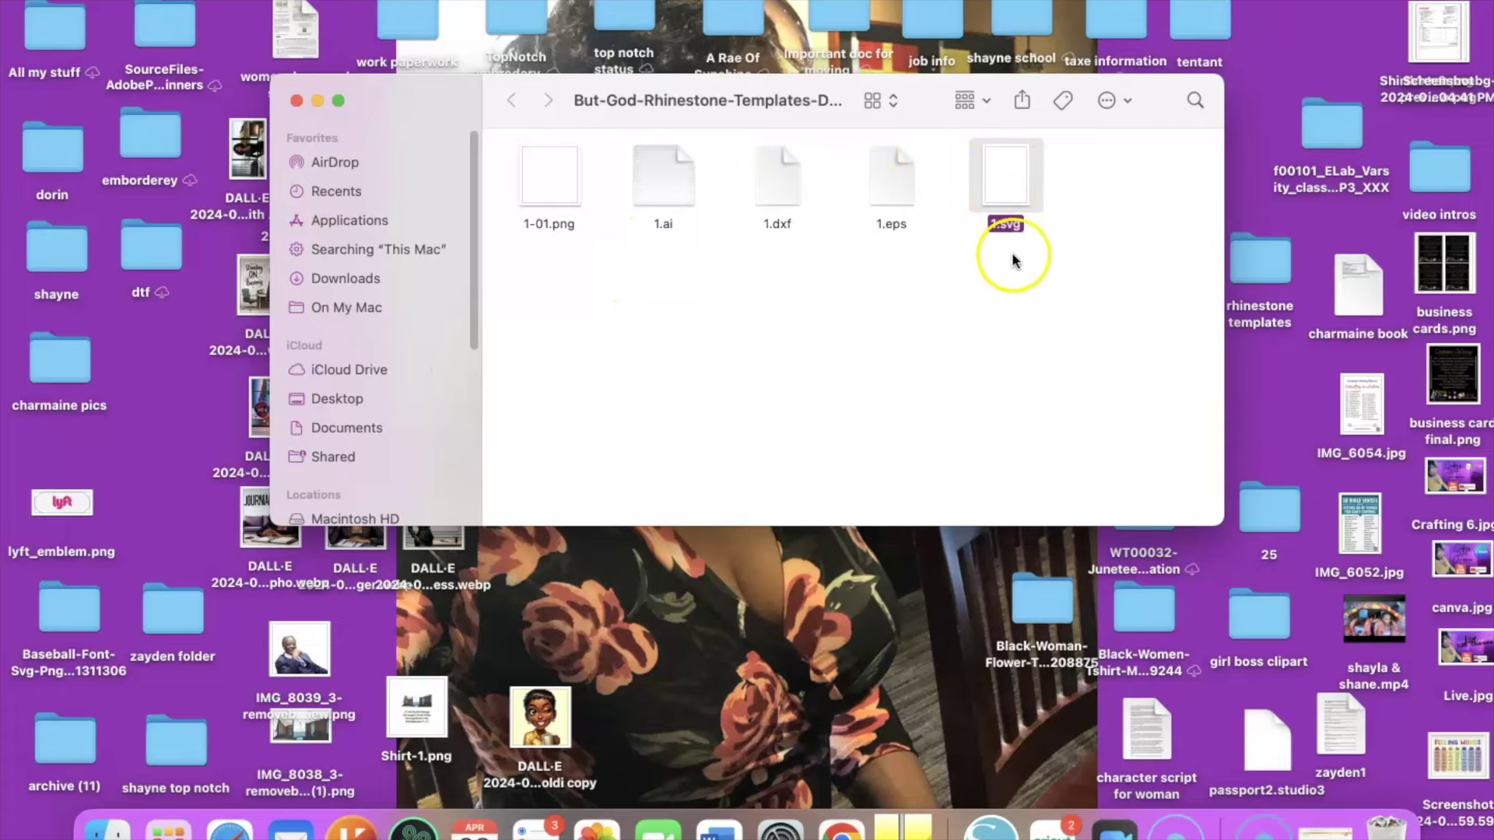
double_click(546, 179)
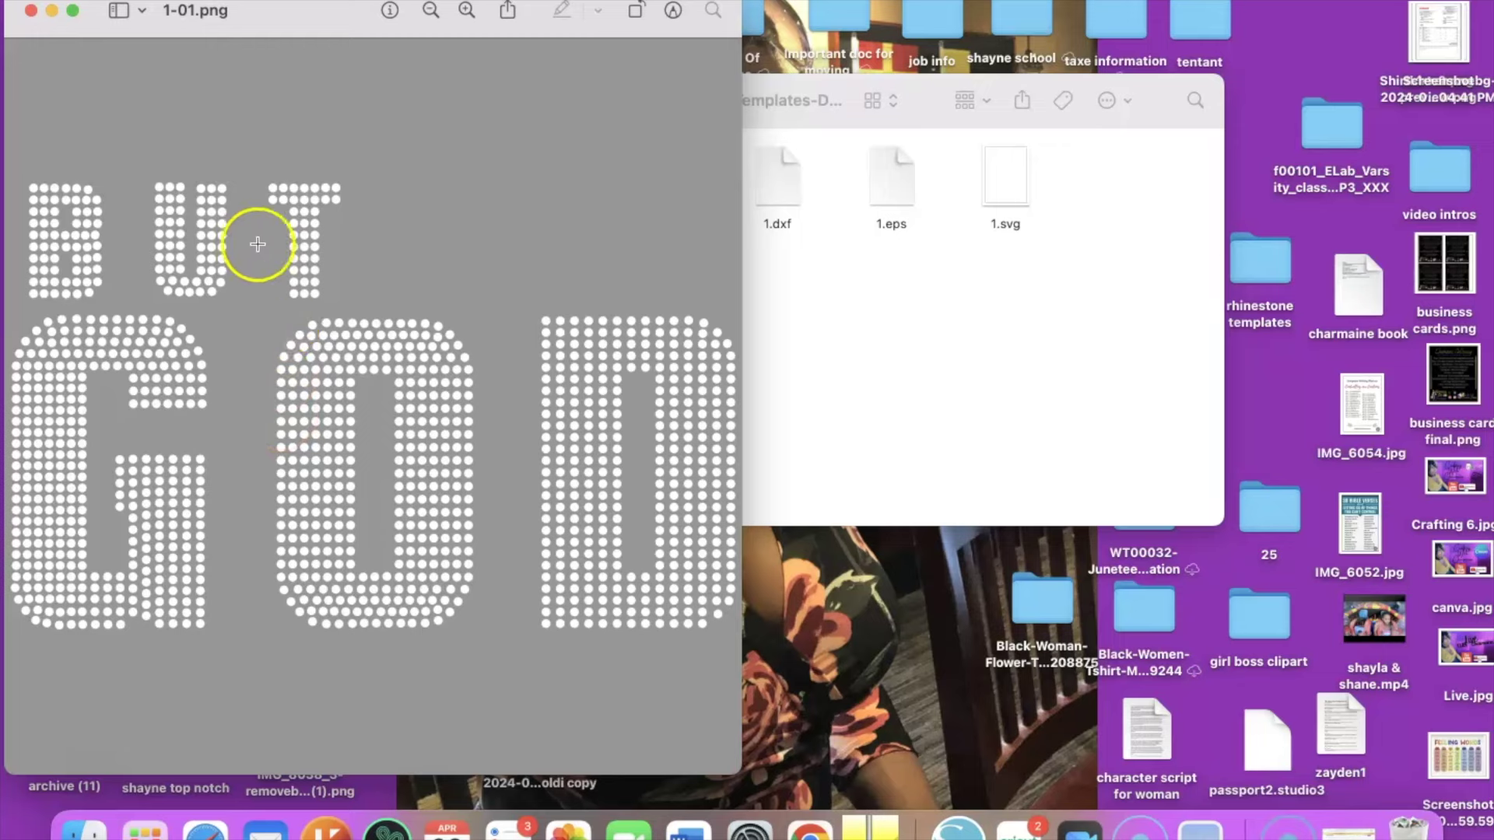
click(30, 11)
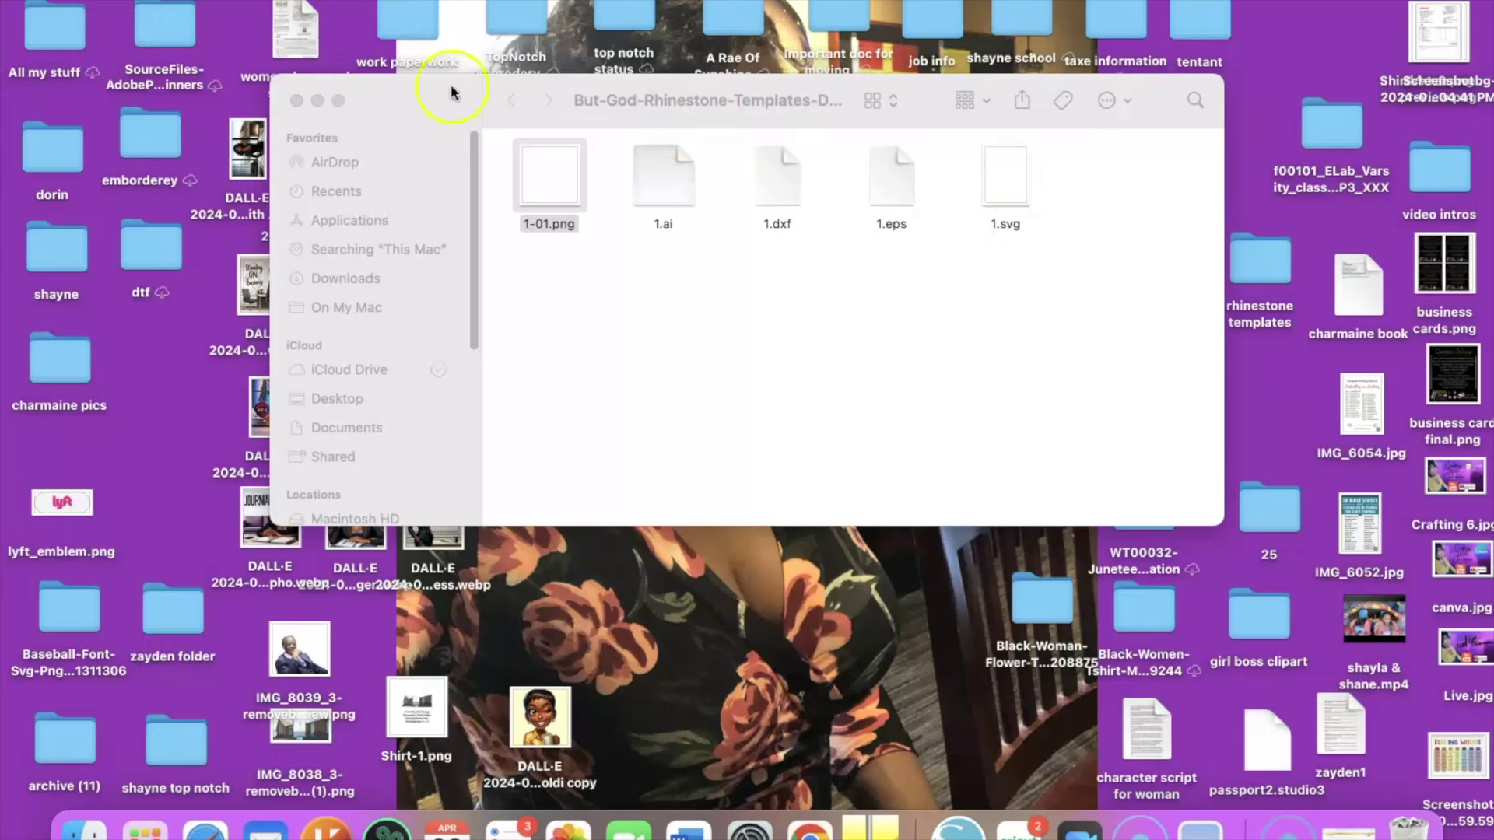
click(301, 102)
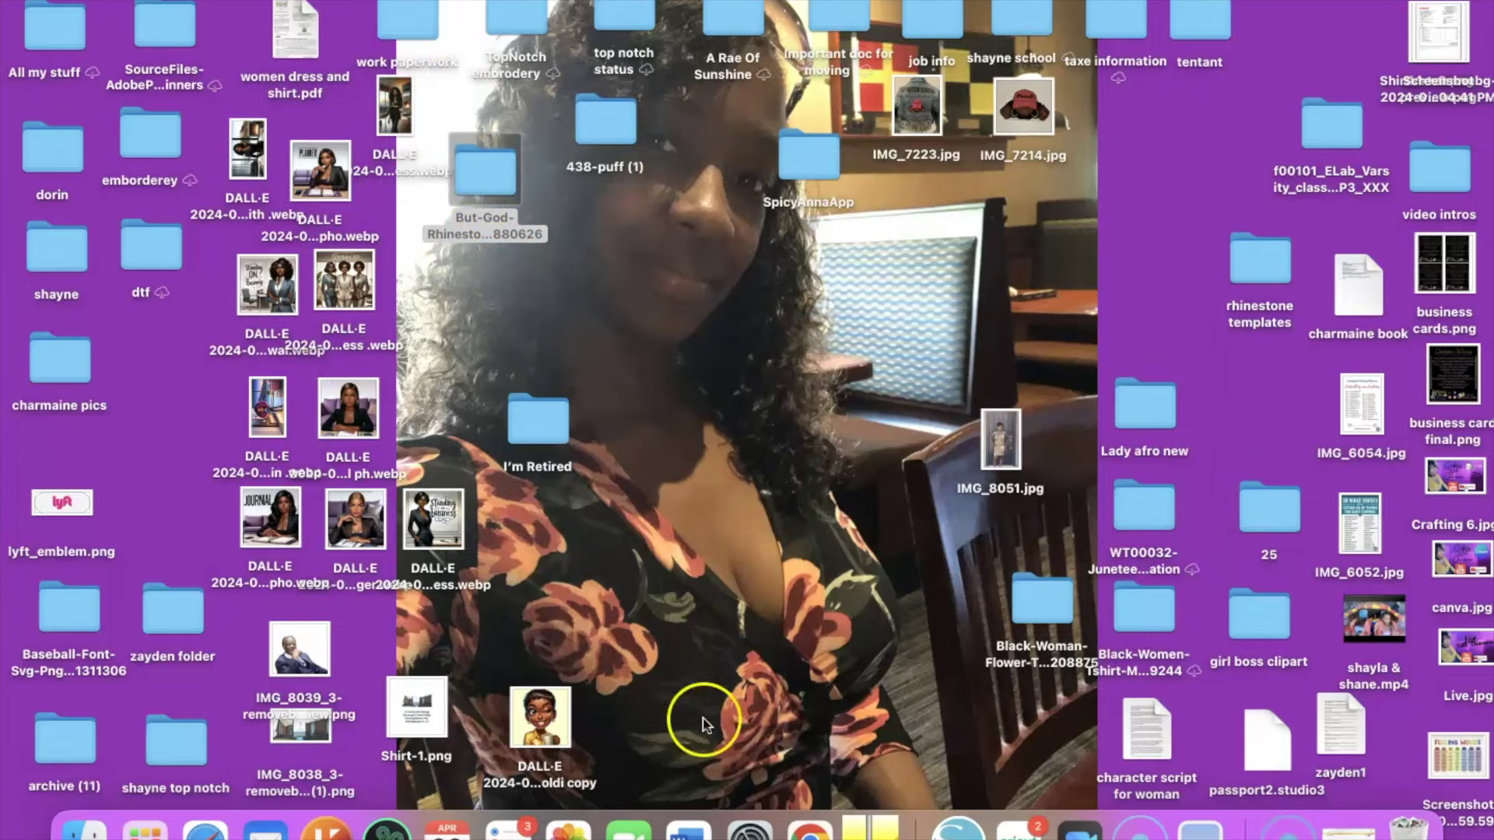
click(809, 826)
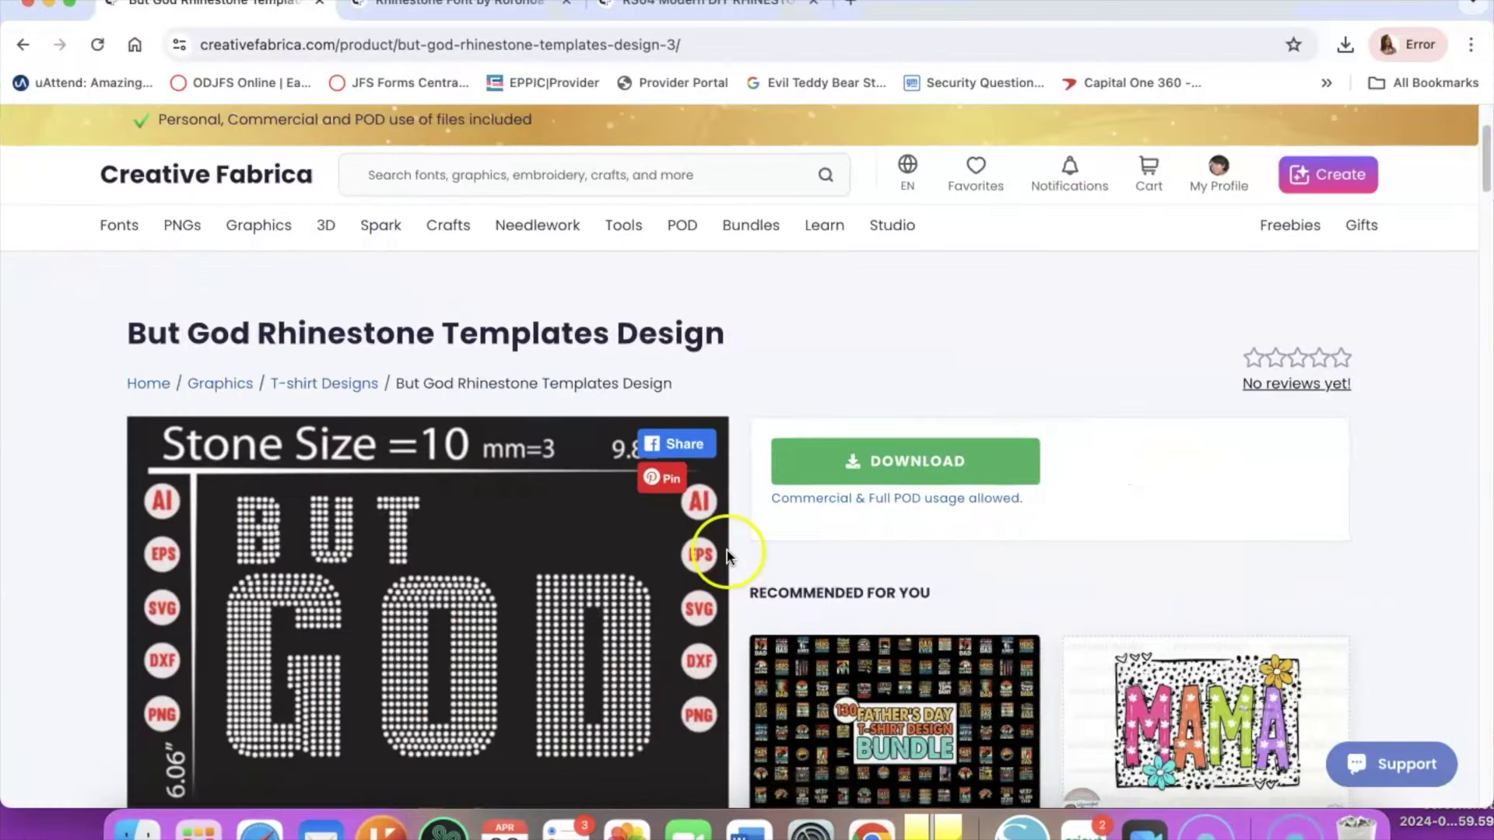
Review the But God design's preview image, dimensions and list of included file formats on its product page.
scroll(727, 545, down, 3)
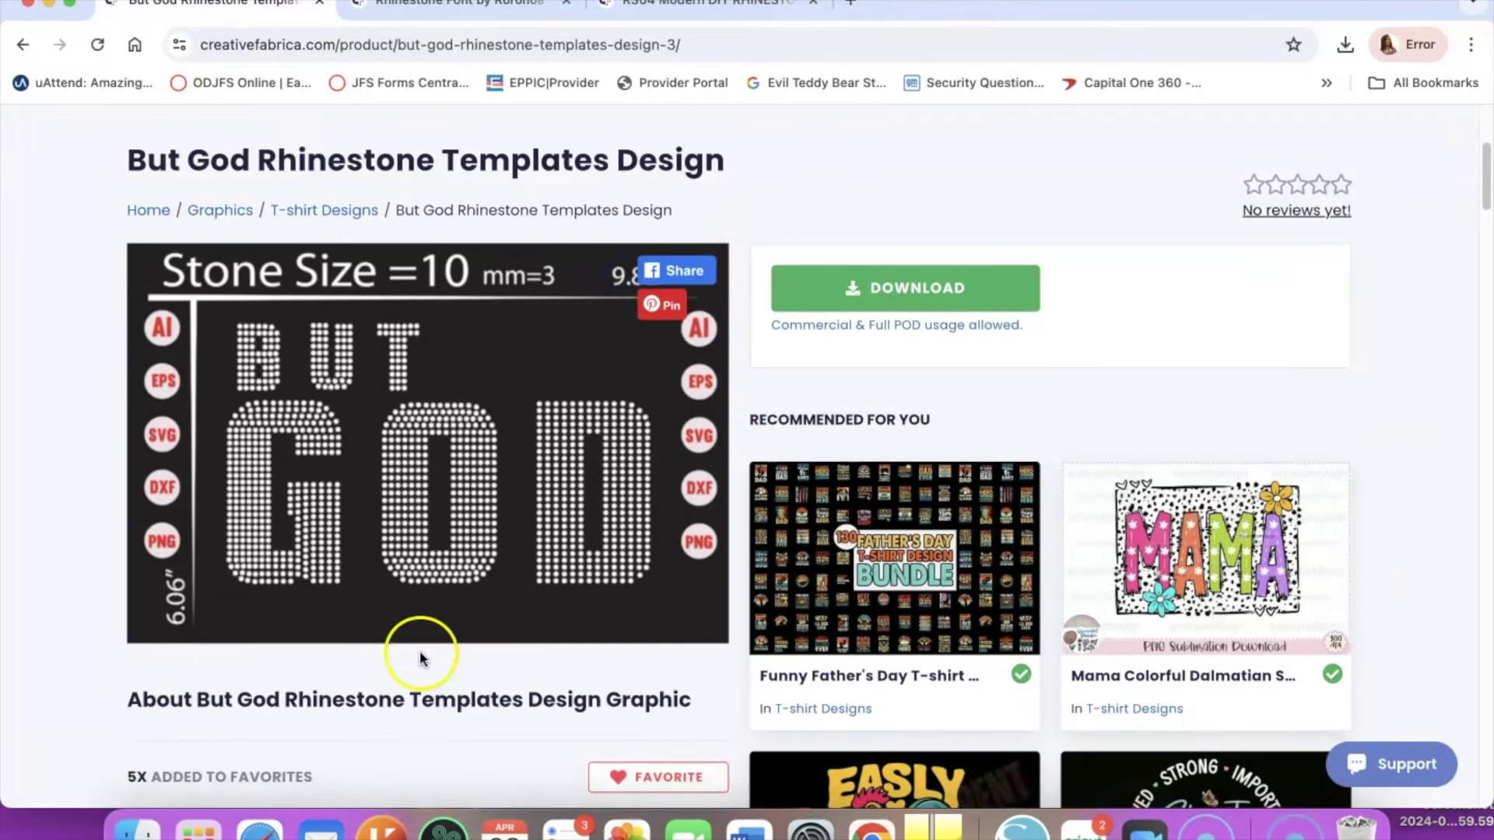
scroll(419, 650, down, 1)
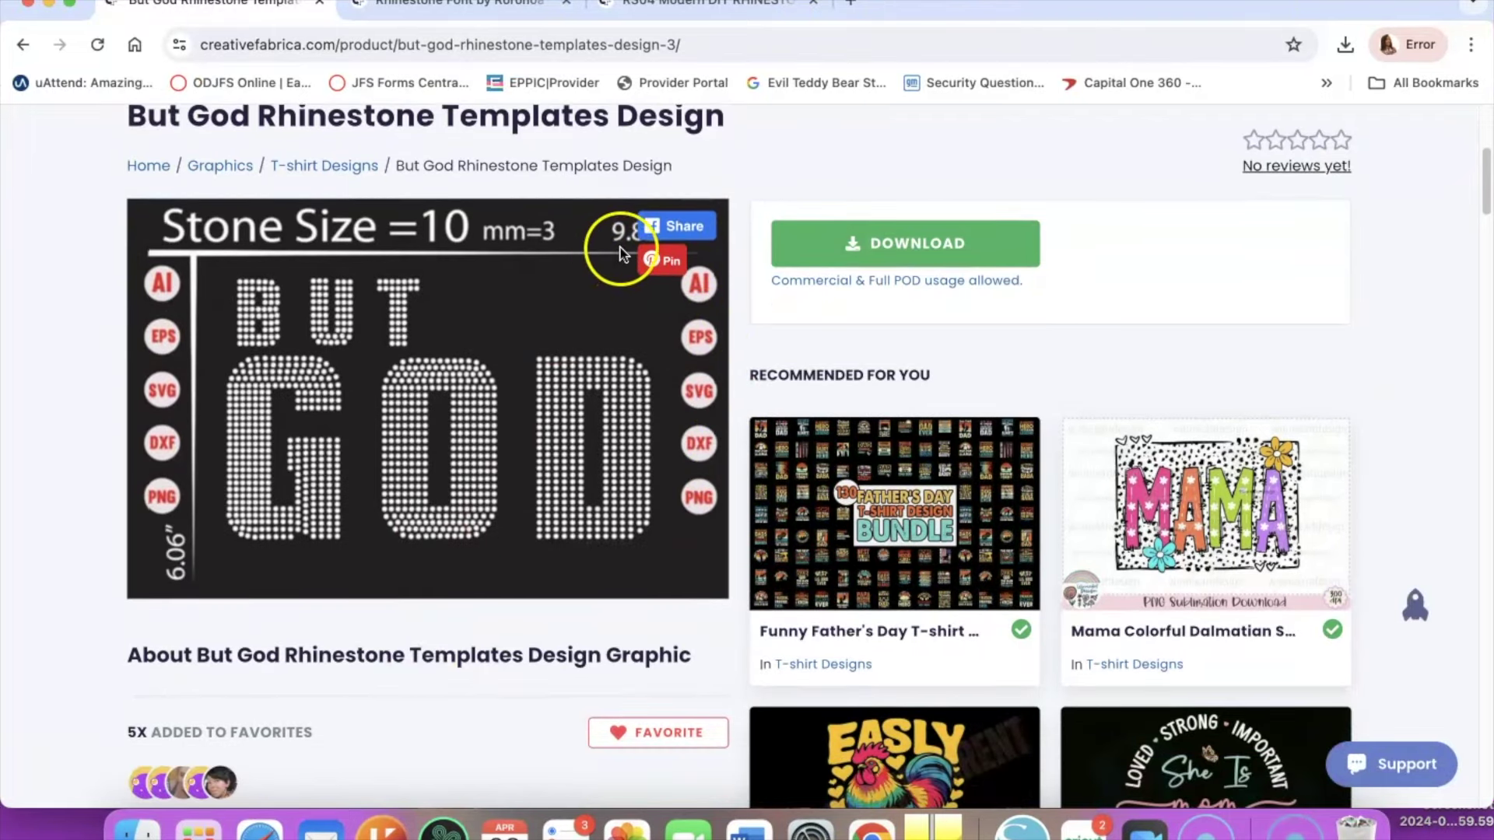
scroll(517, 416, down, 5)
scroll(517, 417, down, 4)
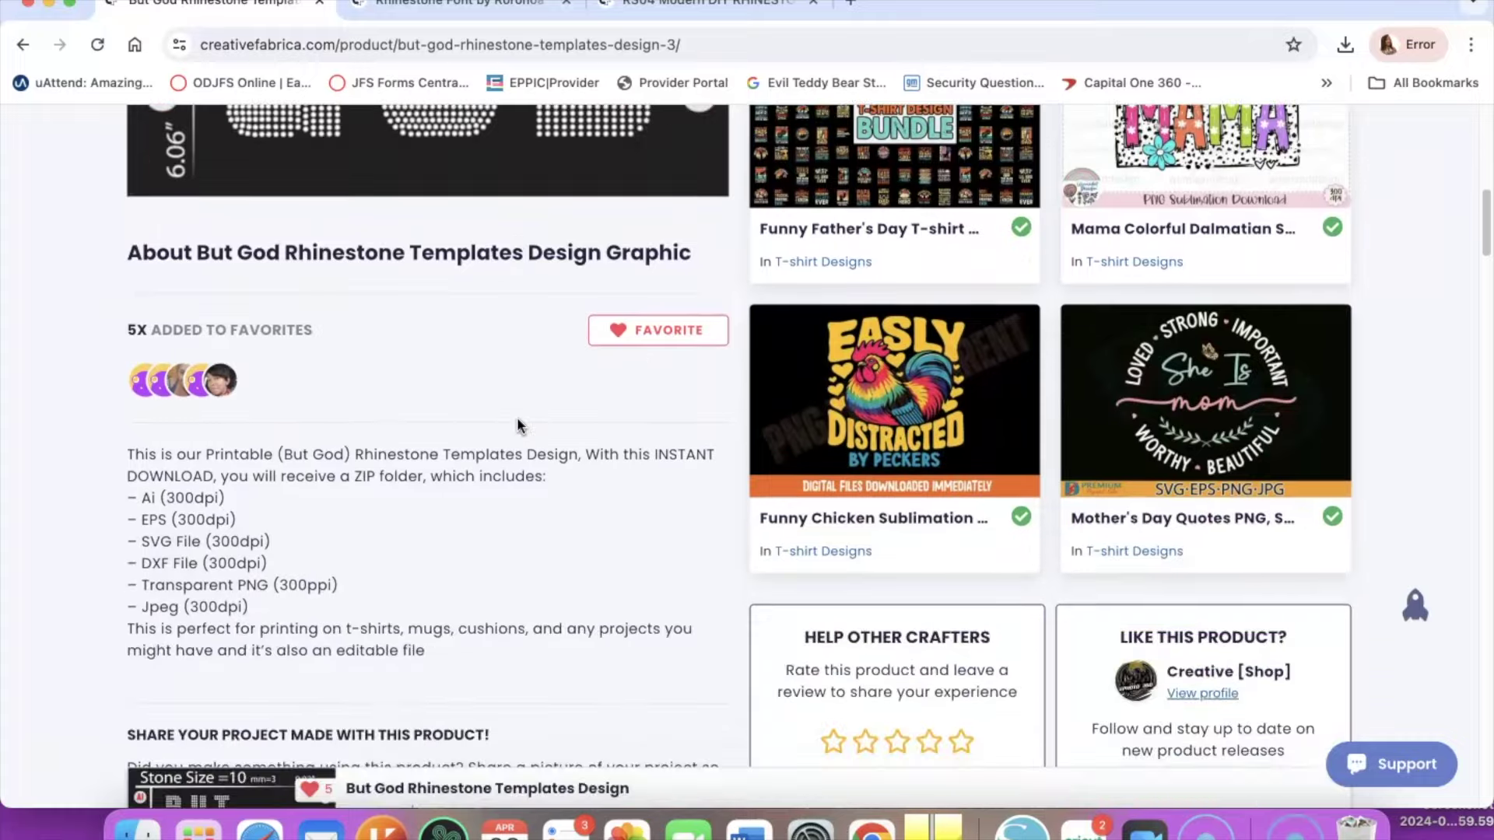
scroll(317, 516, down, 4)
scroll(318, 517, down, 11)
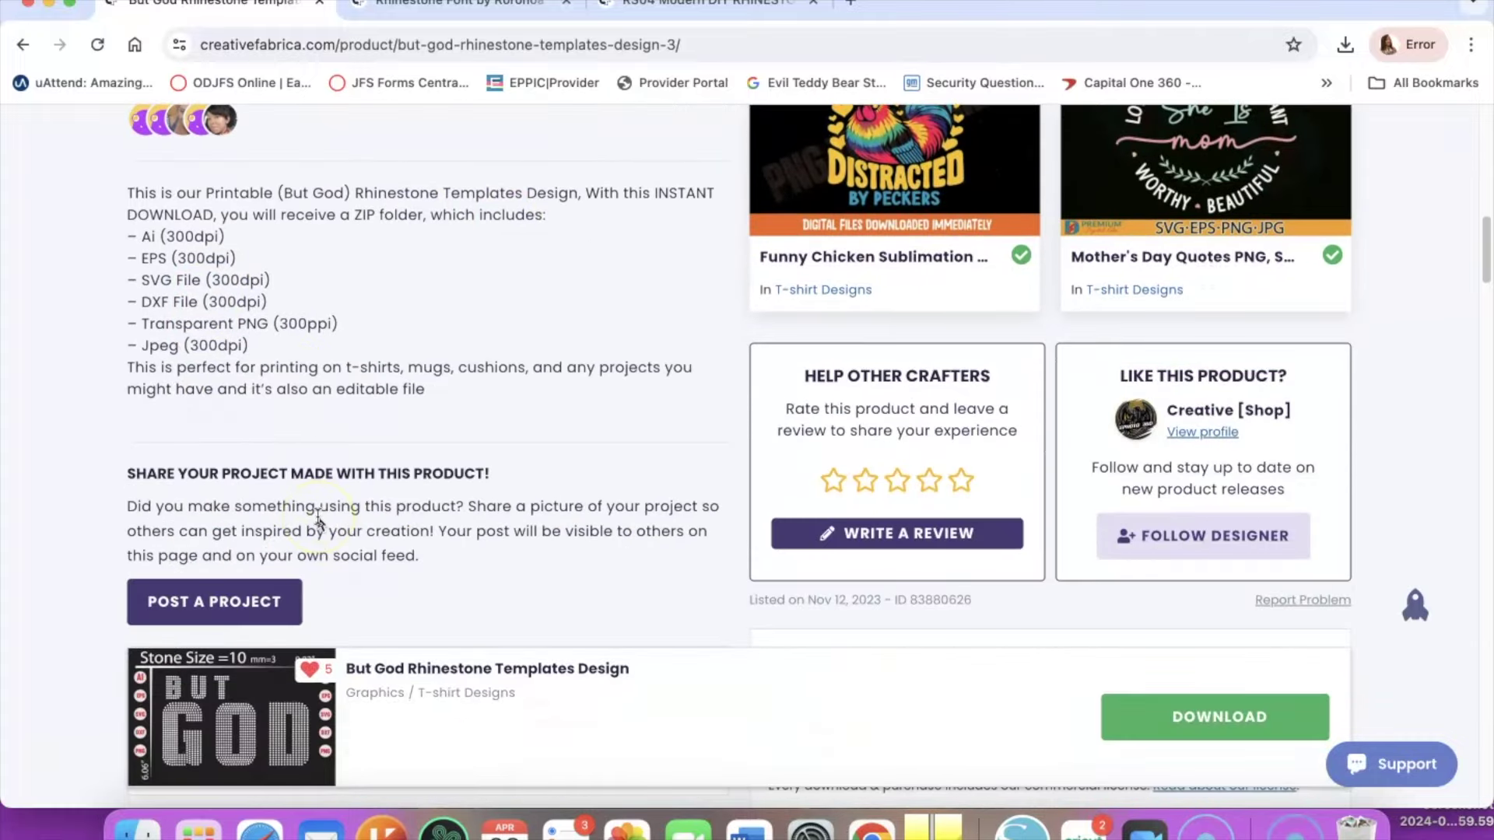
scroll(316, 516, up, 10)
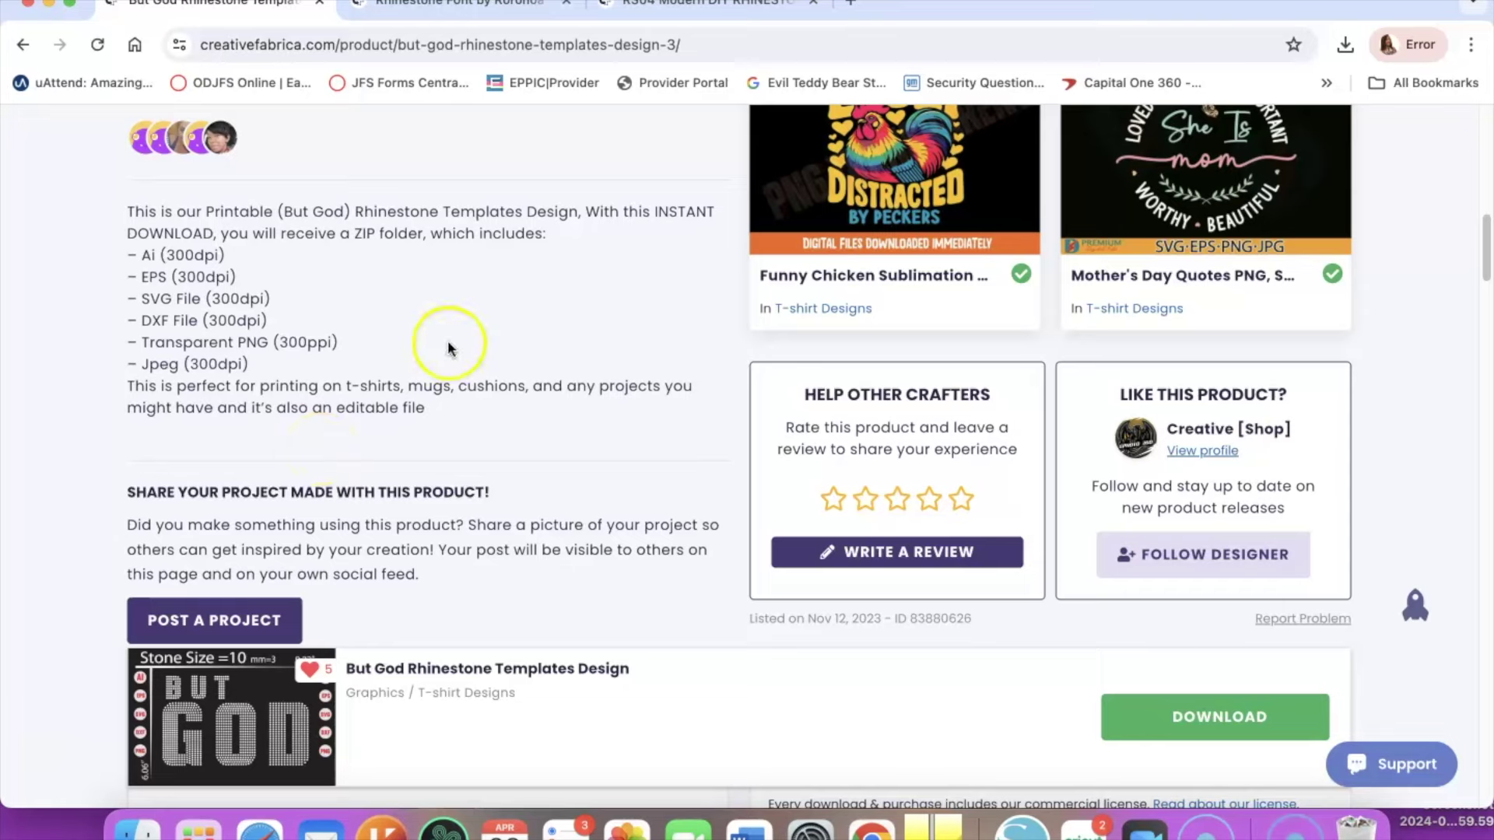
scroll(480, 465, up, 1)
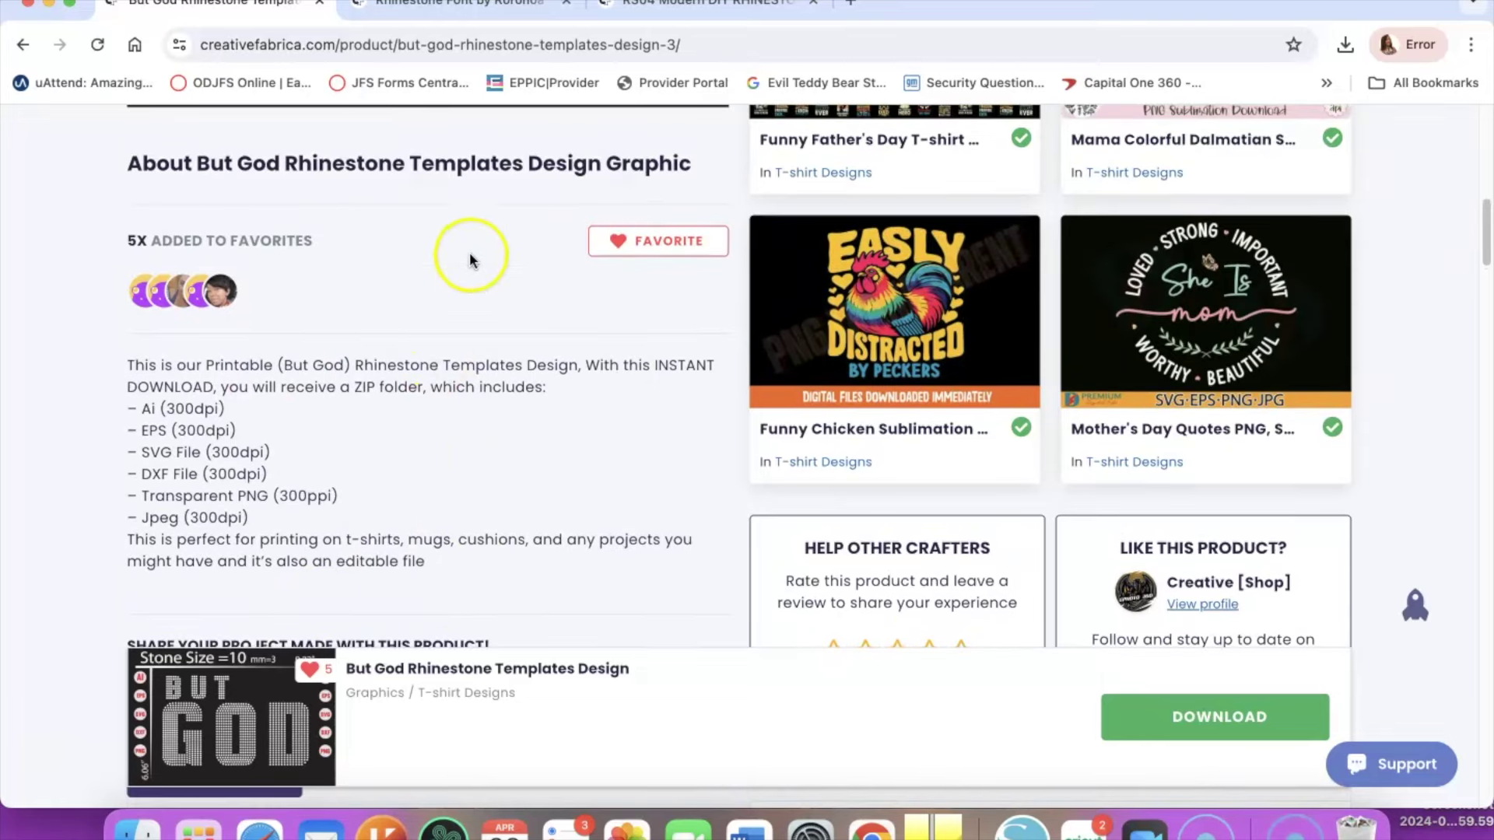
click(479, 355)
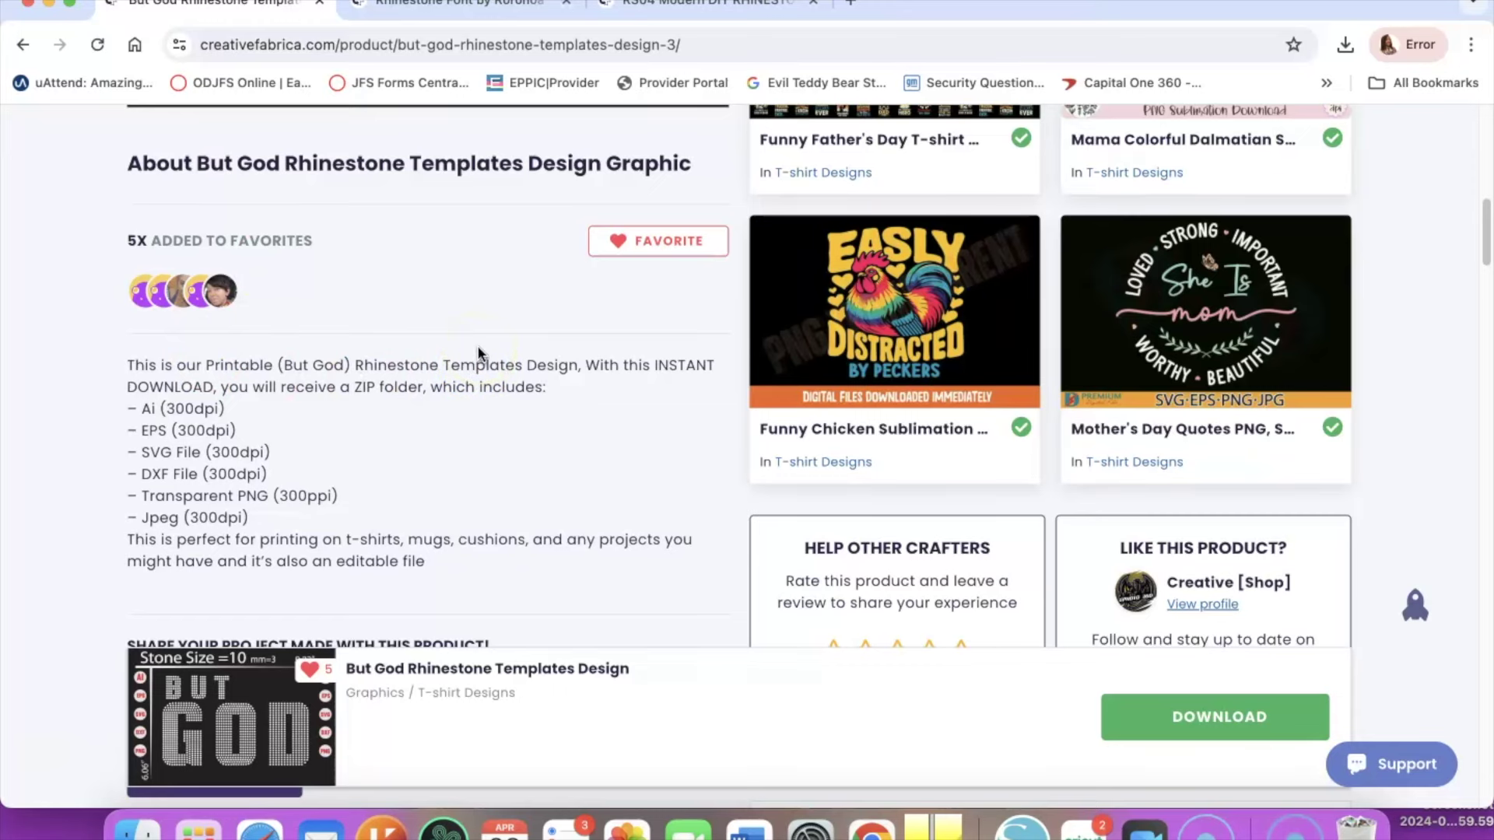
scroll(478, 352, down, 2)
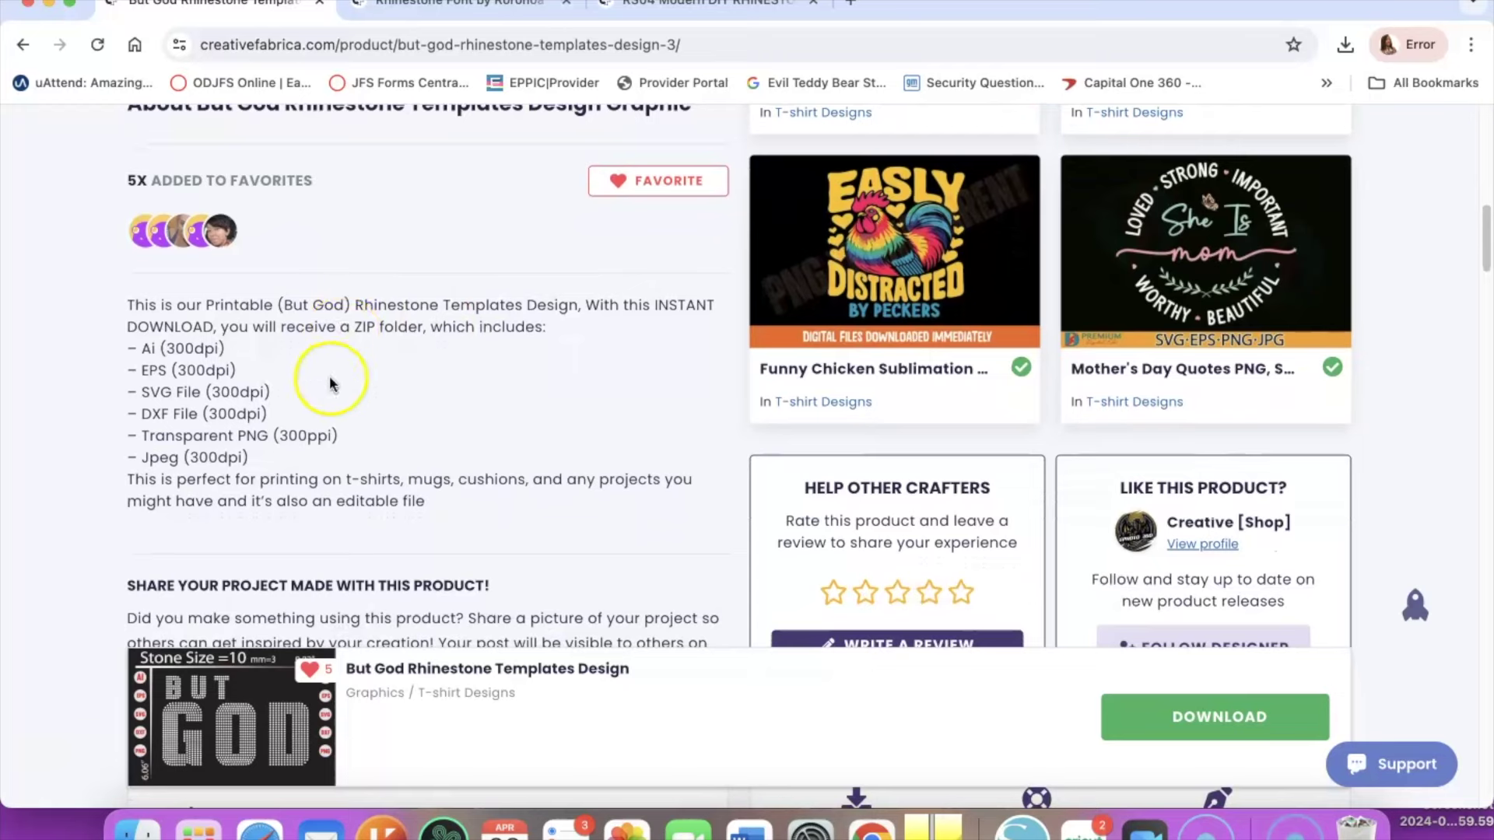
Go back to My Favorites, open the Jesus Take Wheel Rhinestone design and review its dimensions, file formats and the designer's other templates.
click(21, 48)
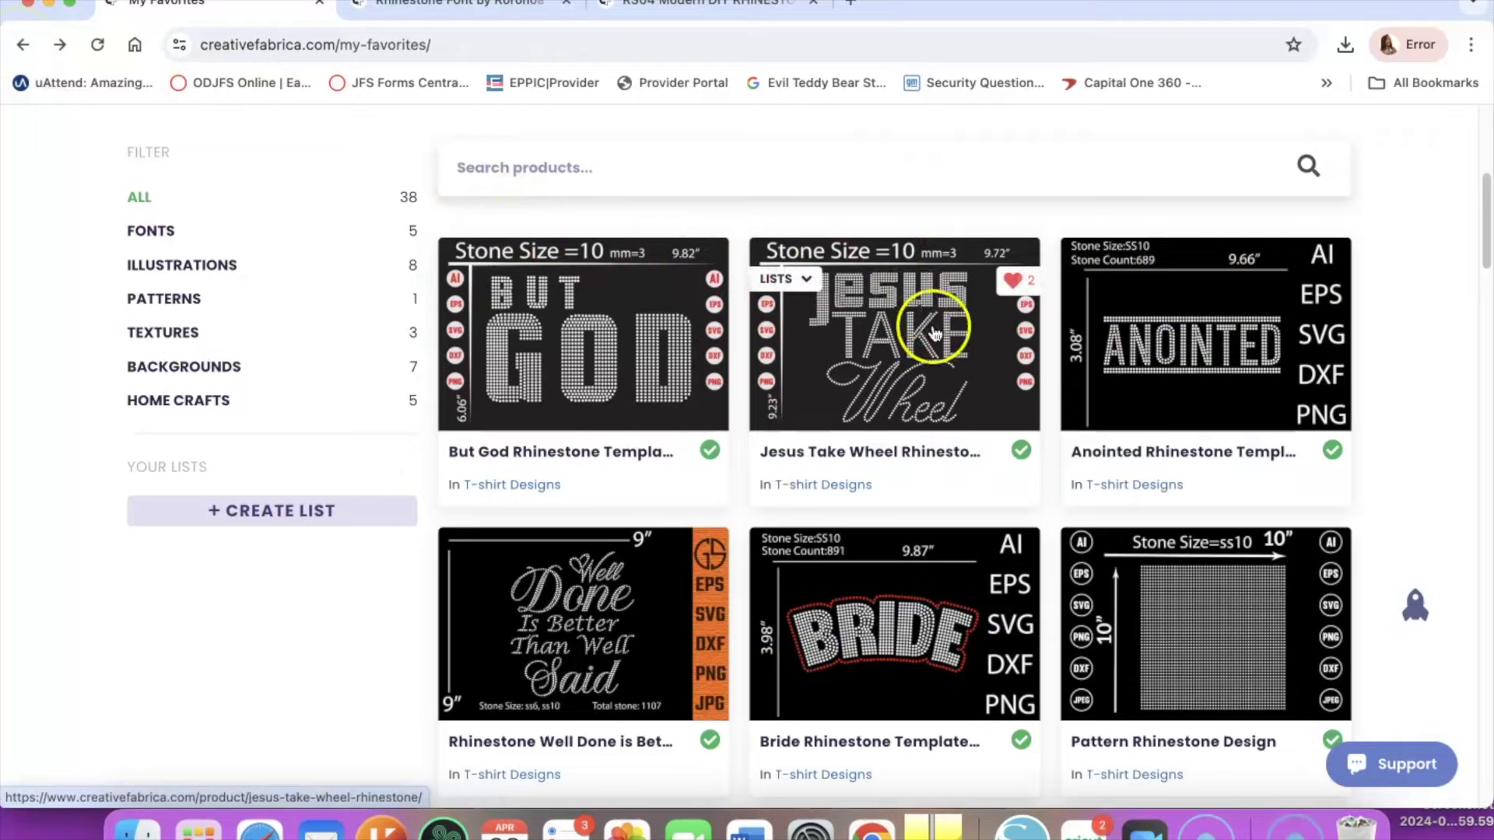
scroll(934, 333, down, 8)
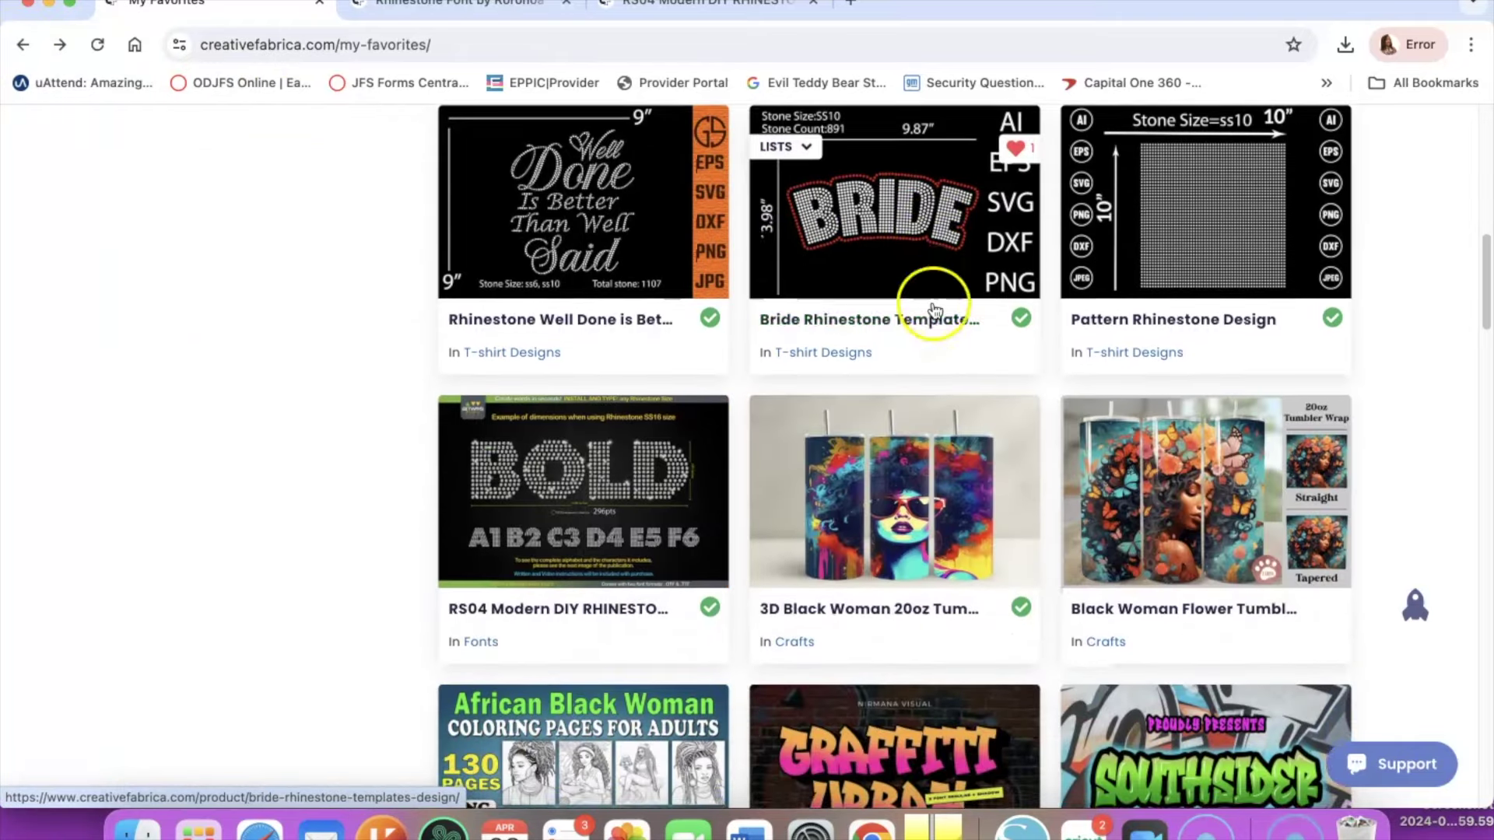
scroll(934, 309, up, 9)
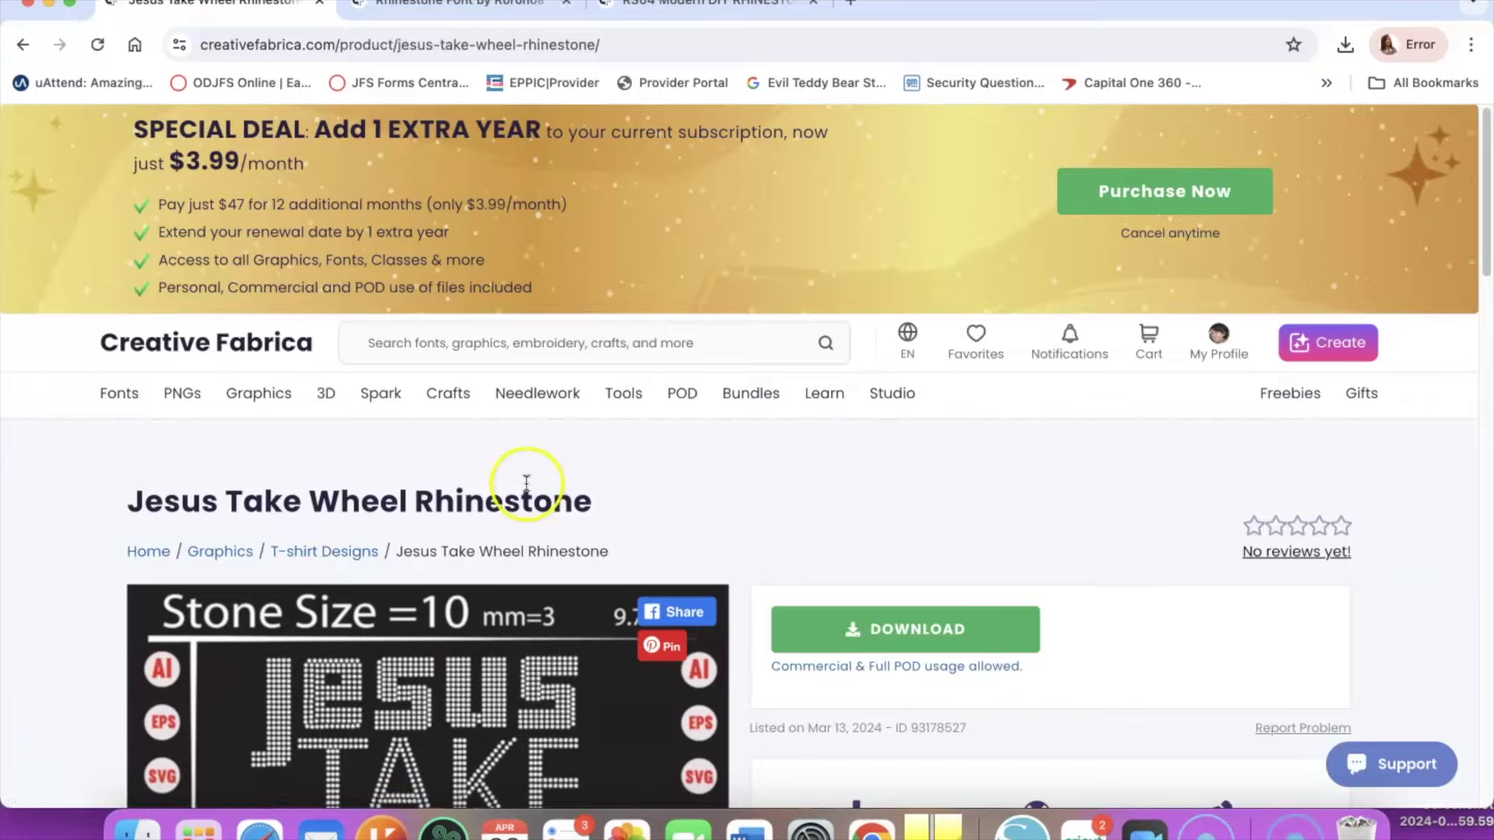
scroll(524, 451, down, 3)
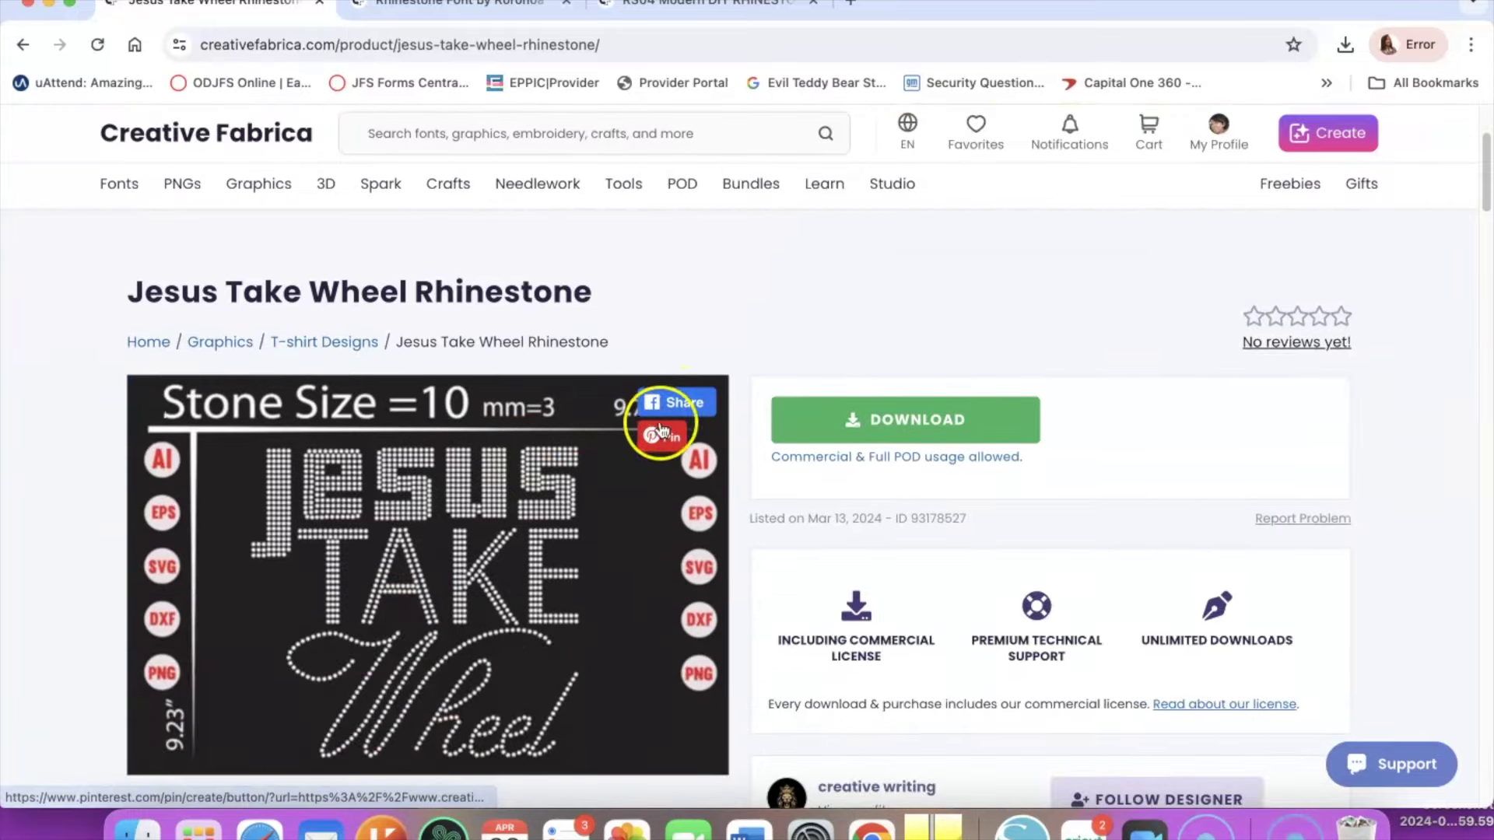
scroll(571, 473, down, 3)
scroll(571, 473, down, 6)
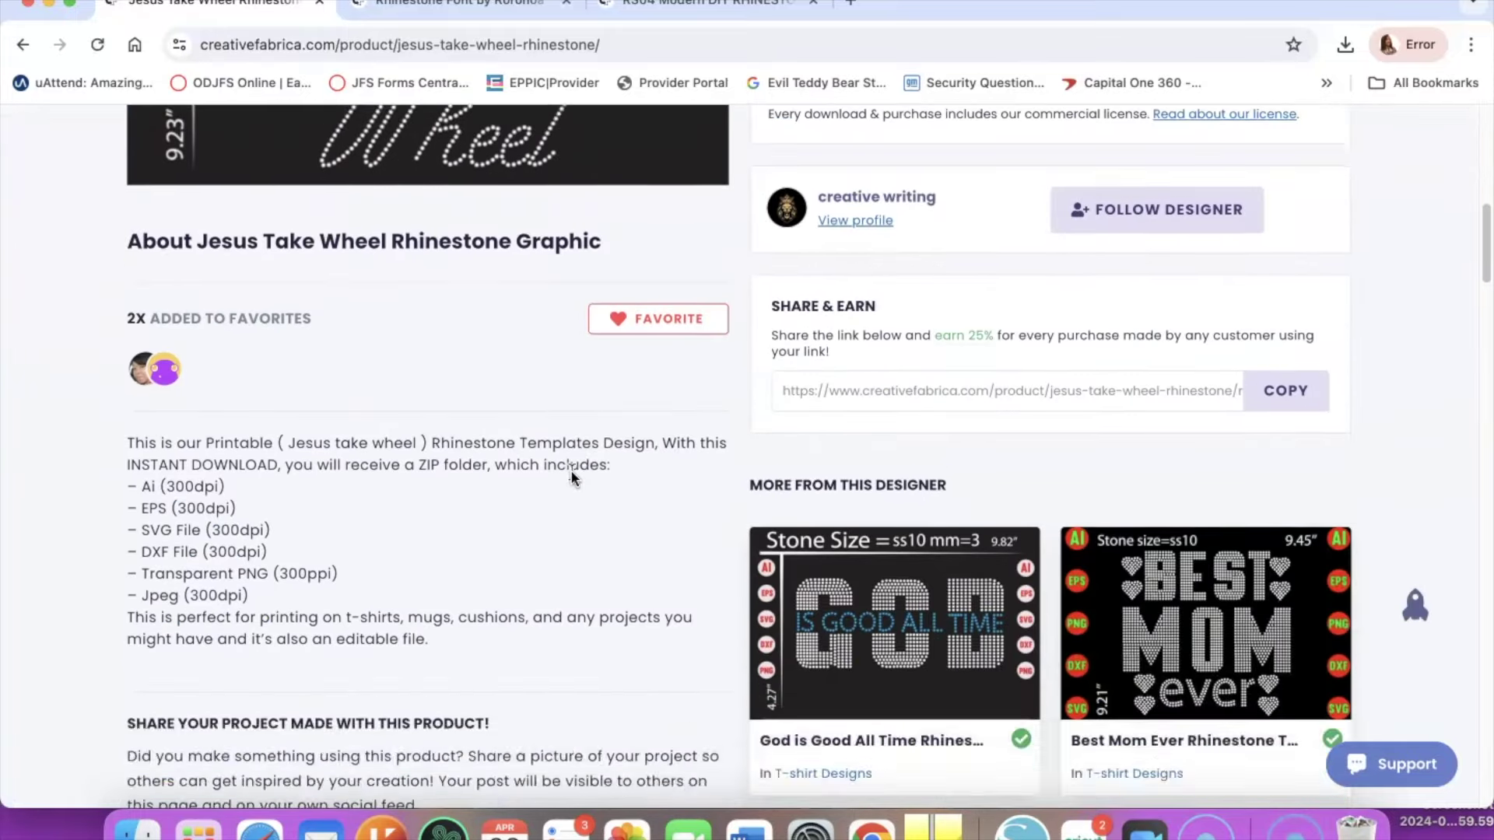
scroll(572, 479, down, 6)
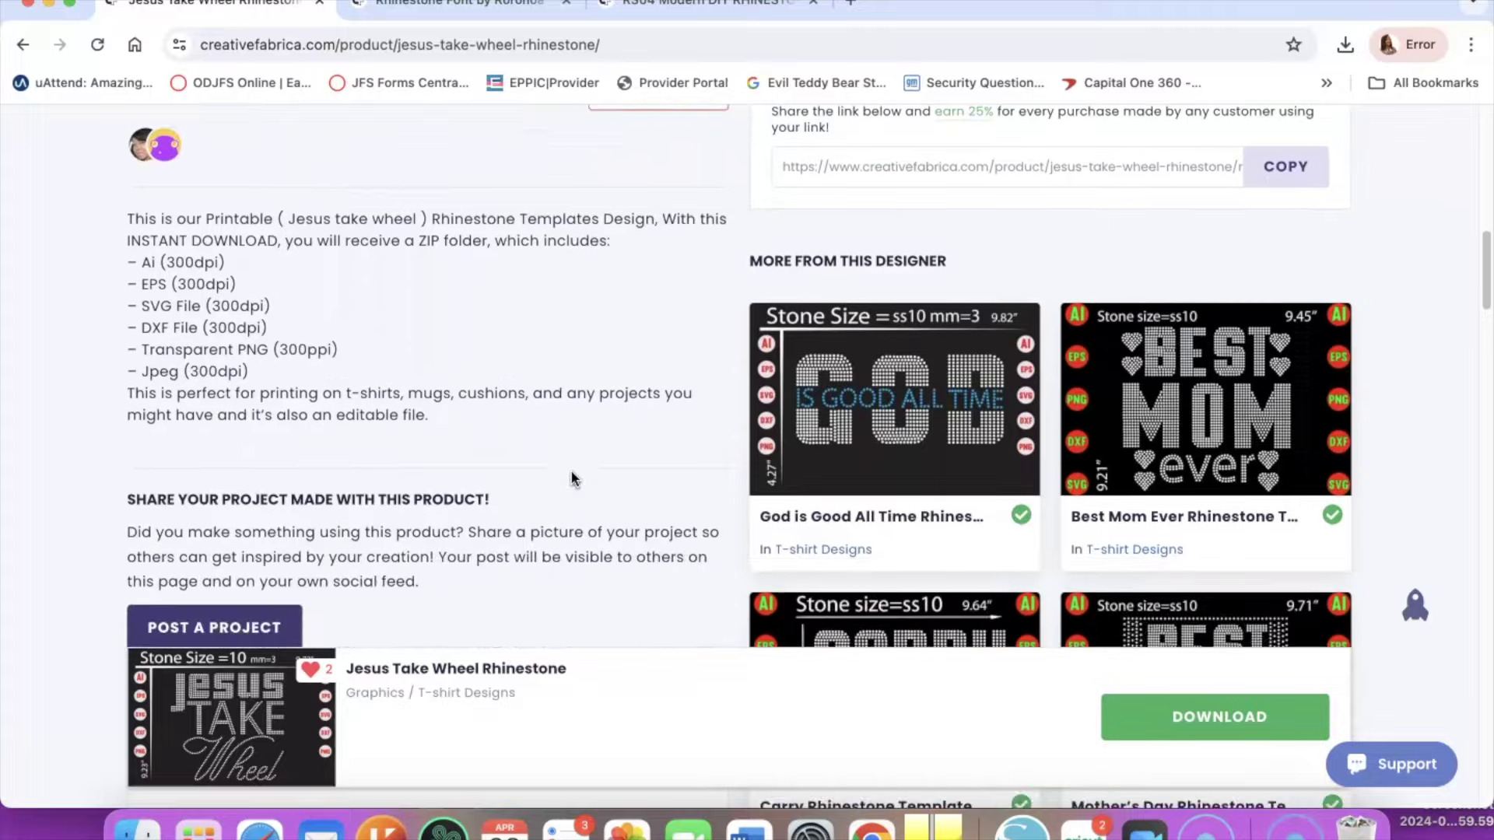
scroll(572, 478, up, 4)
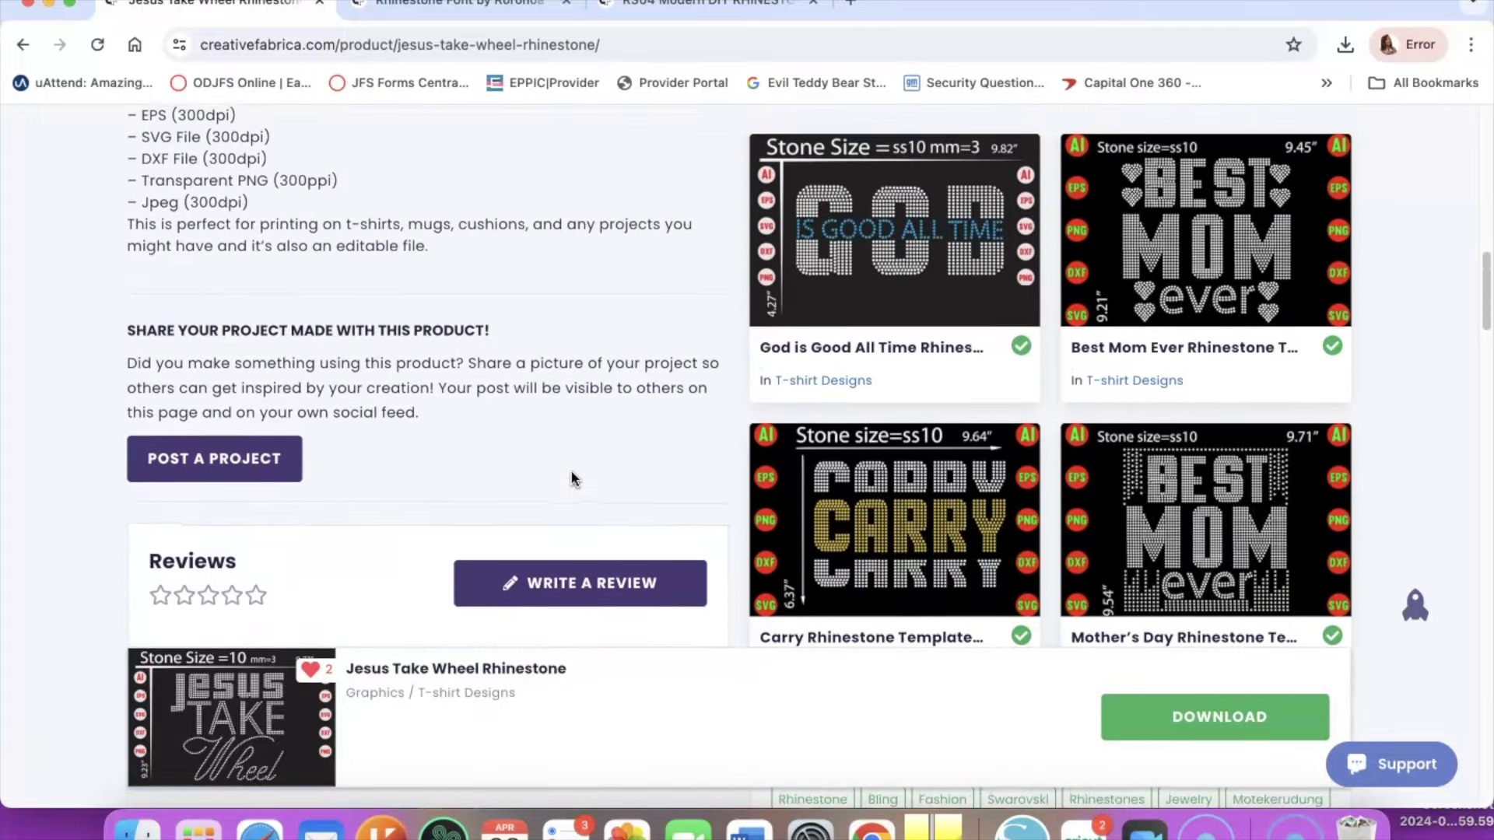
scroll(836, 572, down, 2)
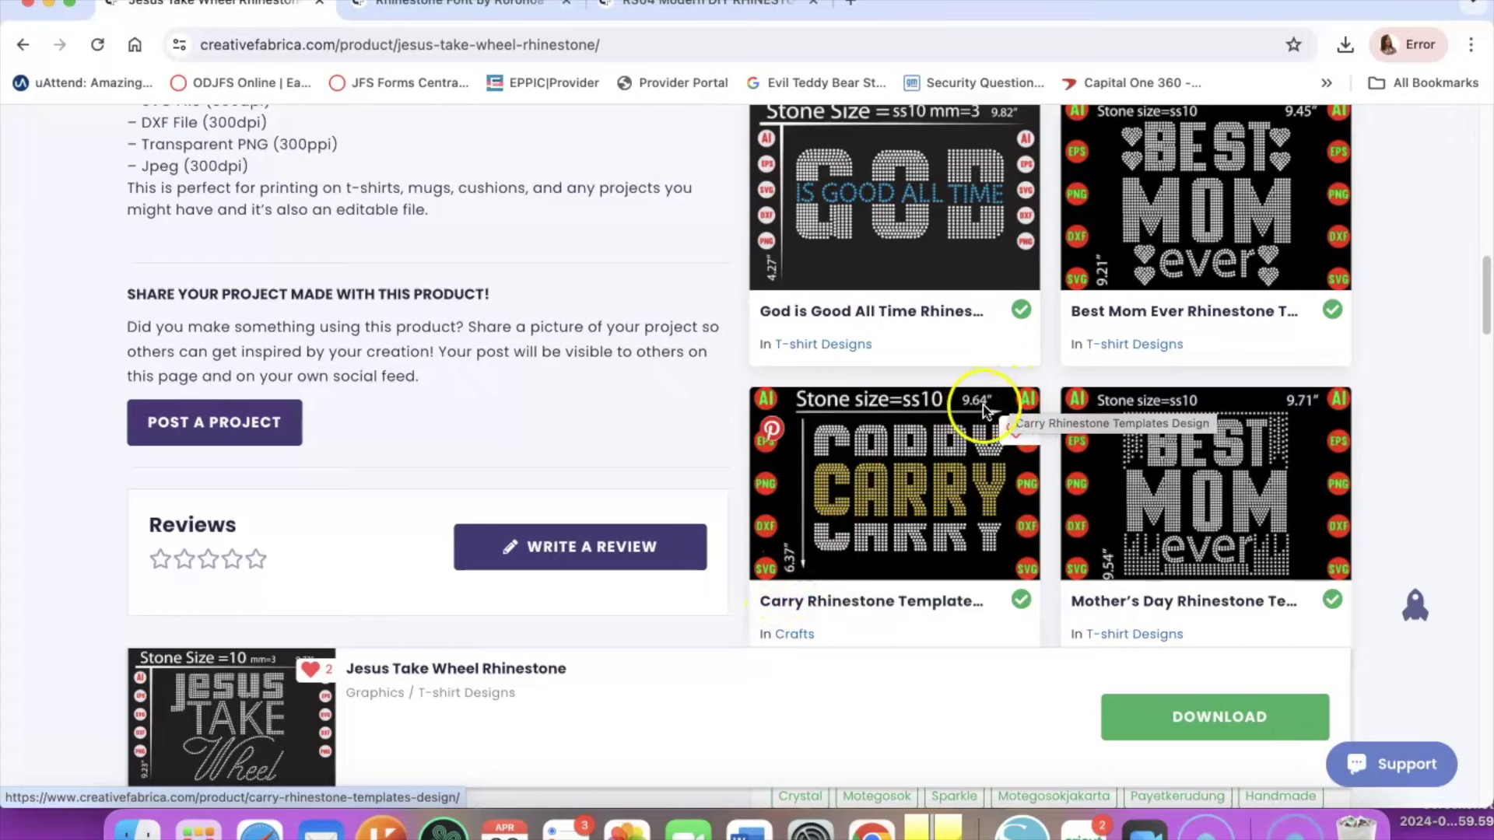
scroll(987, 403, up, 15)
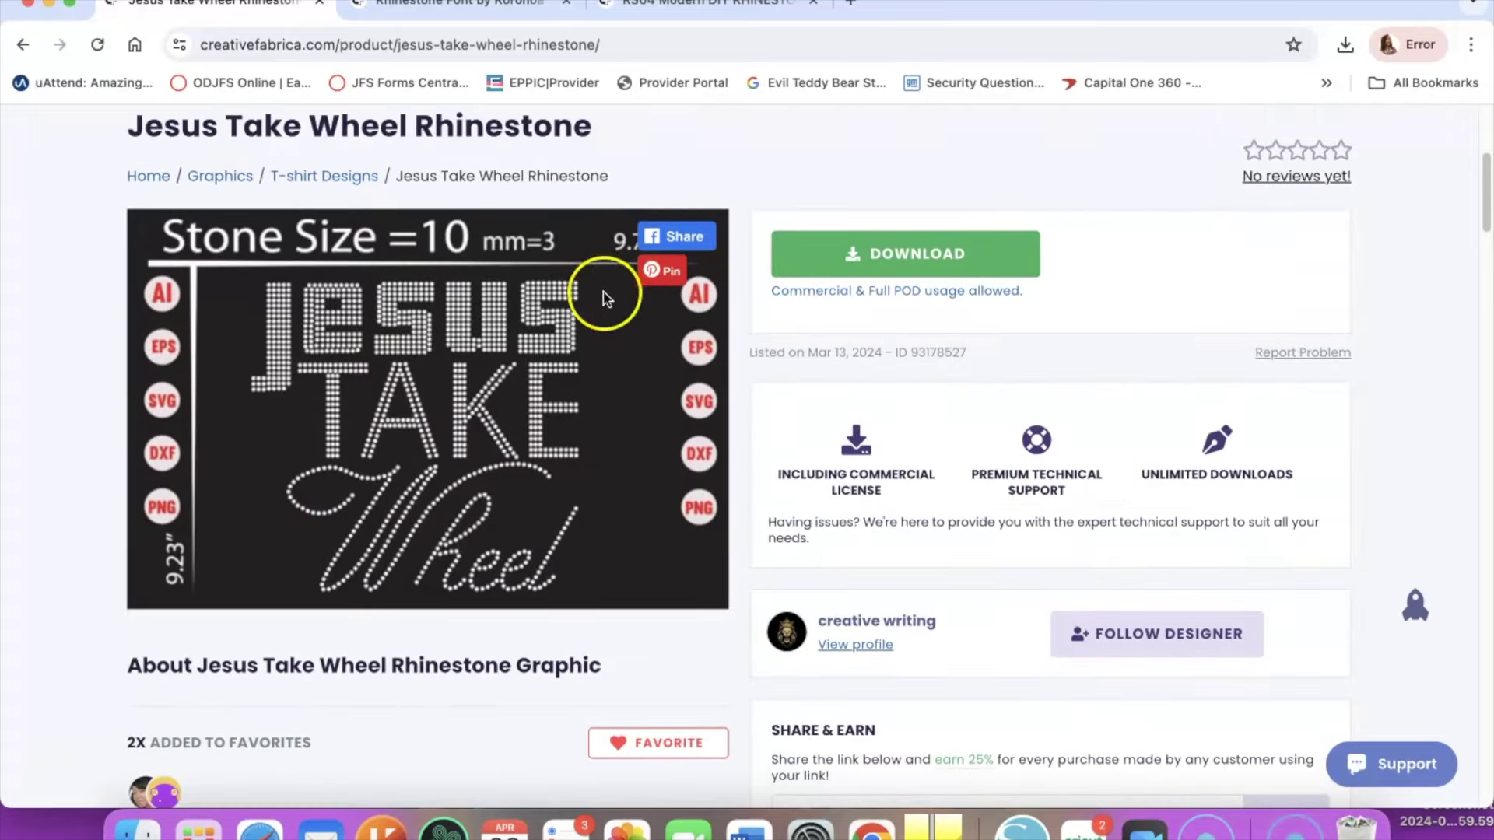
Return to My Favorites, browse the saved items and open the Pattern Rhinestone Design page to examine its preview and stone size.
click(23, 44)
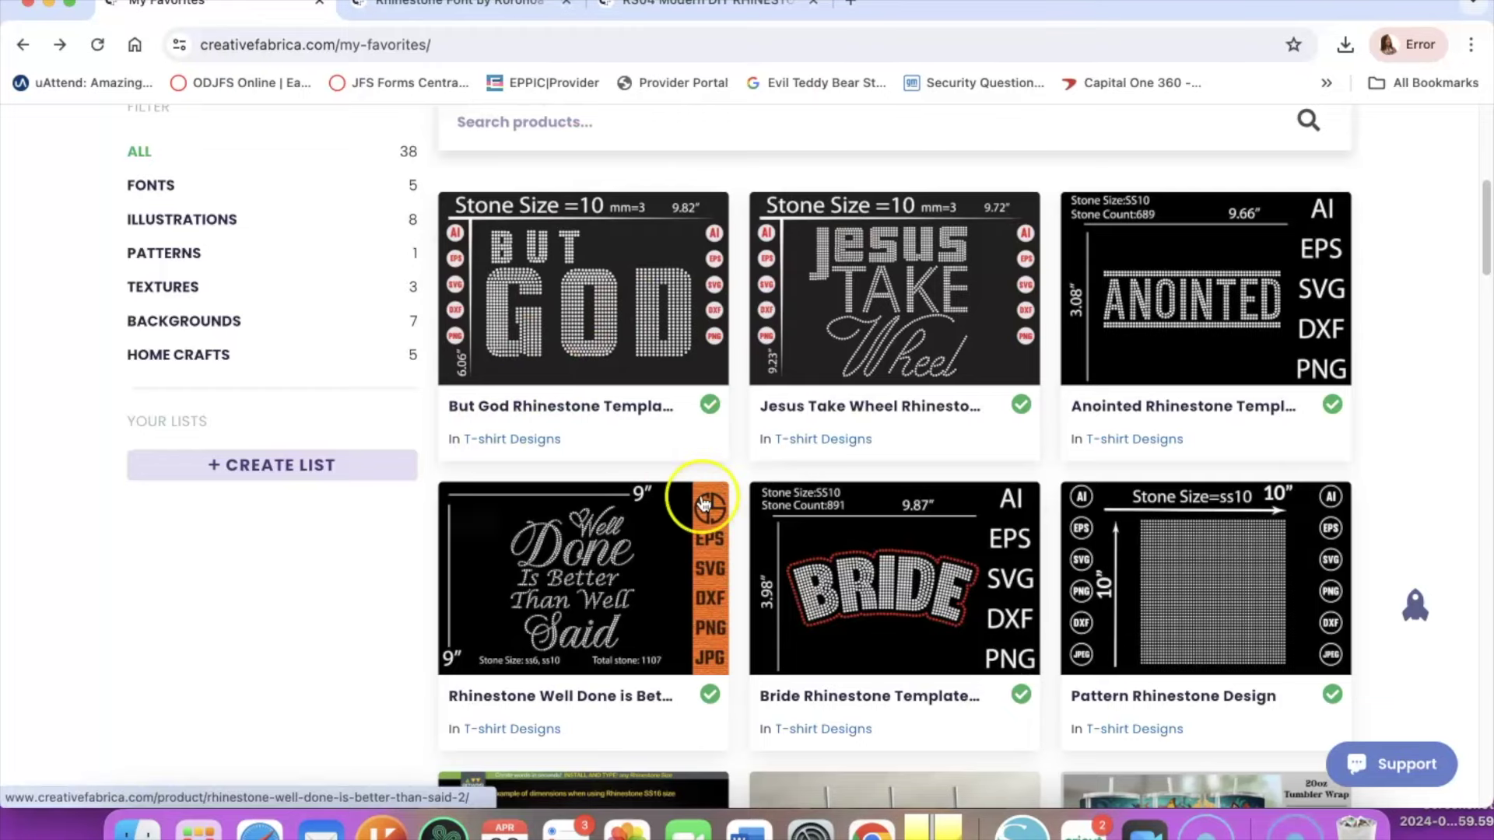
scroll(700, 499, down, 1)
scroll(704, 502, down, 13)
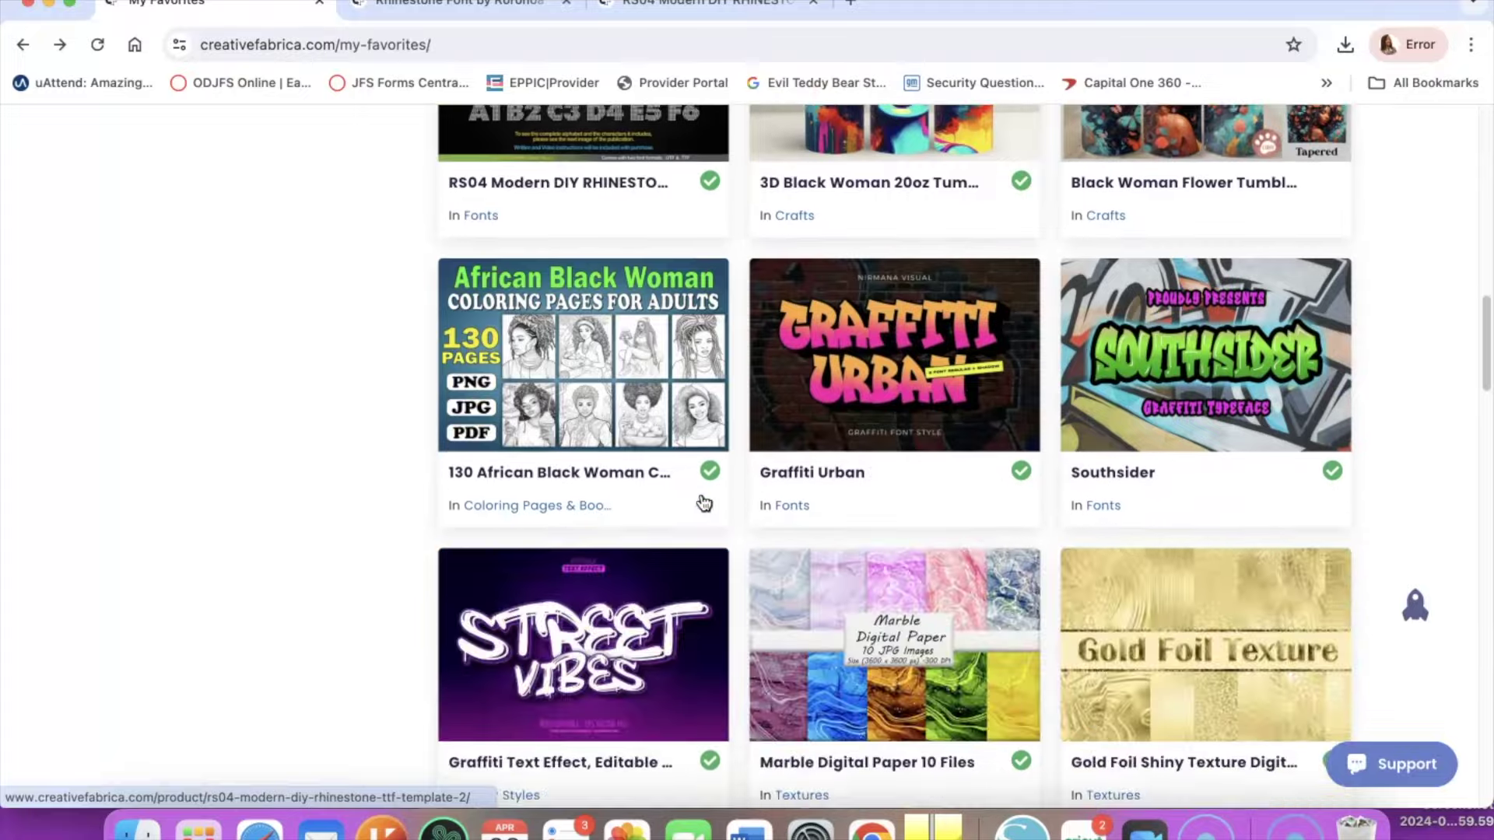
scroll(704, 502, down, 4)
scroll(701, 500, up, 18)
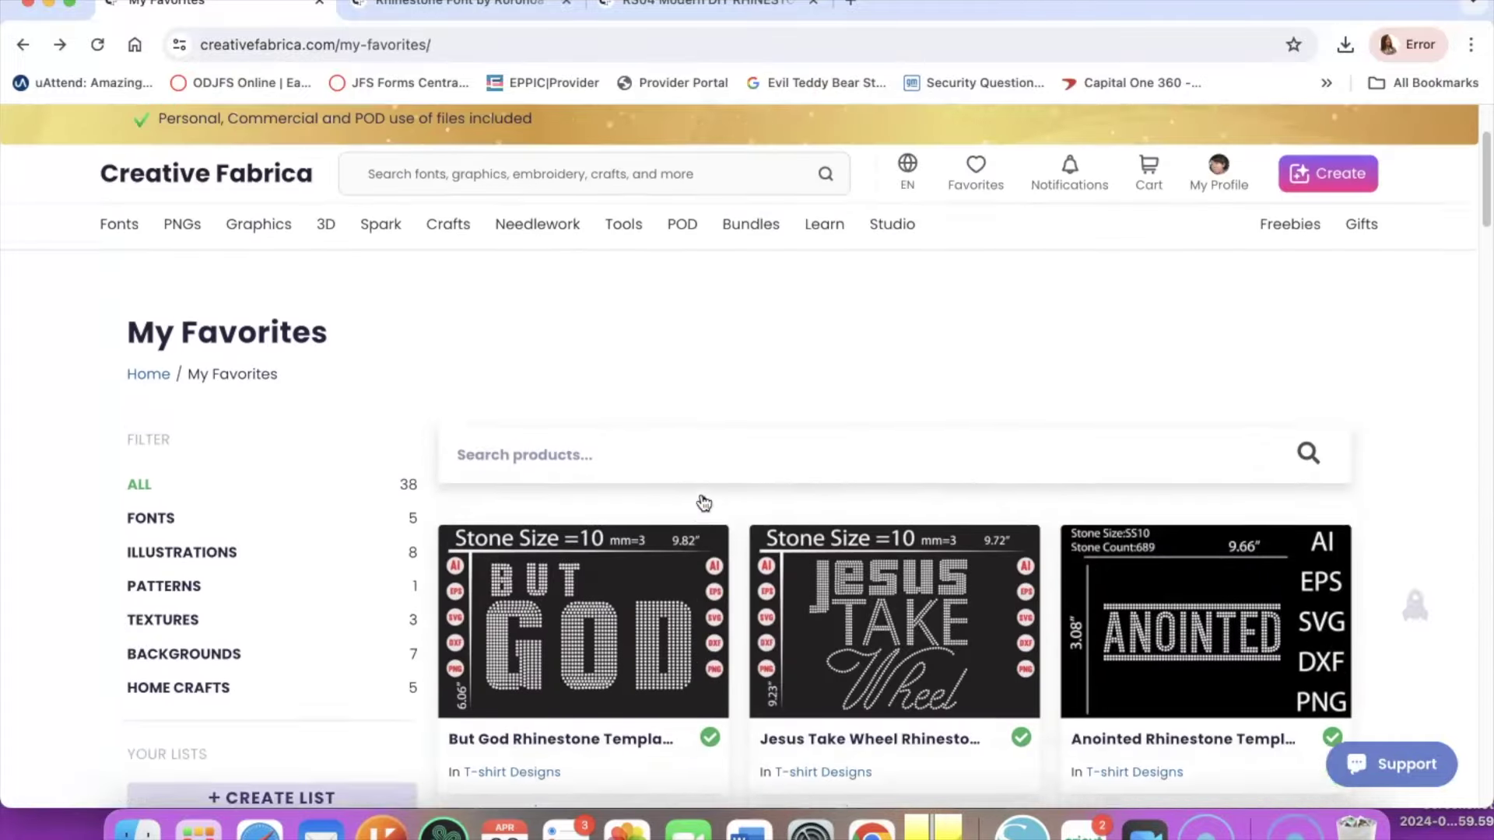
scroll(700, 504, down, 5)
scroll(700, 504, up, 2)
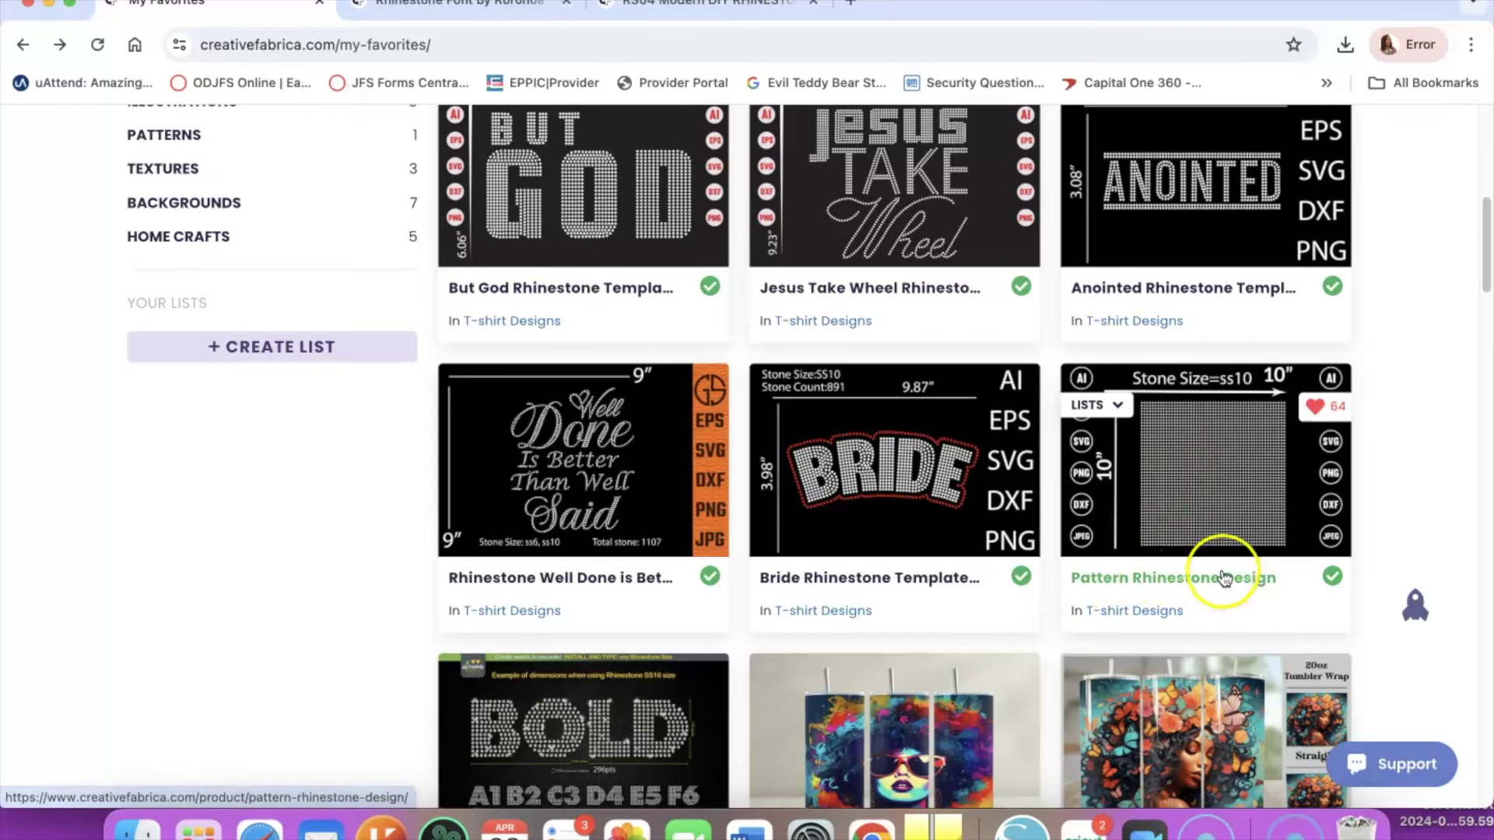
click(1235, 457)
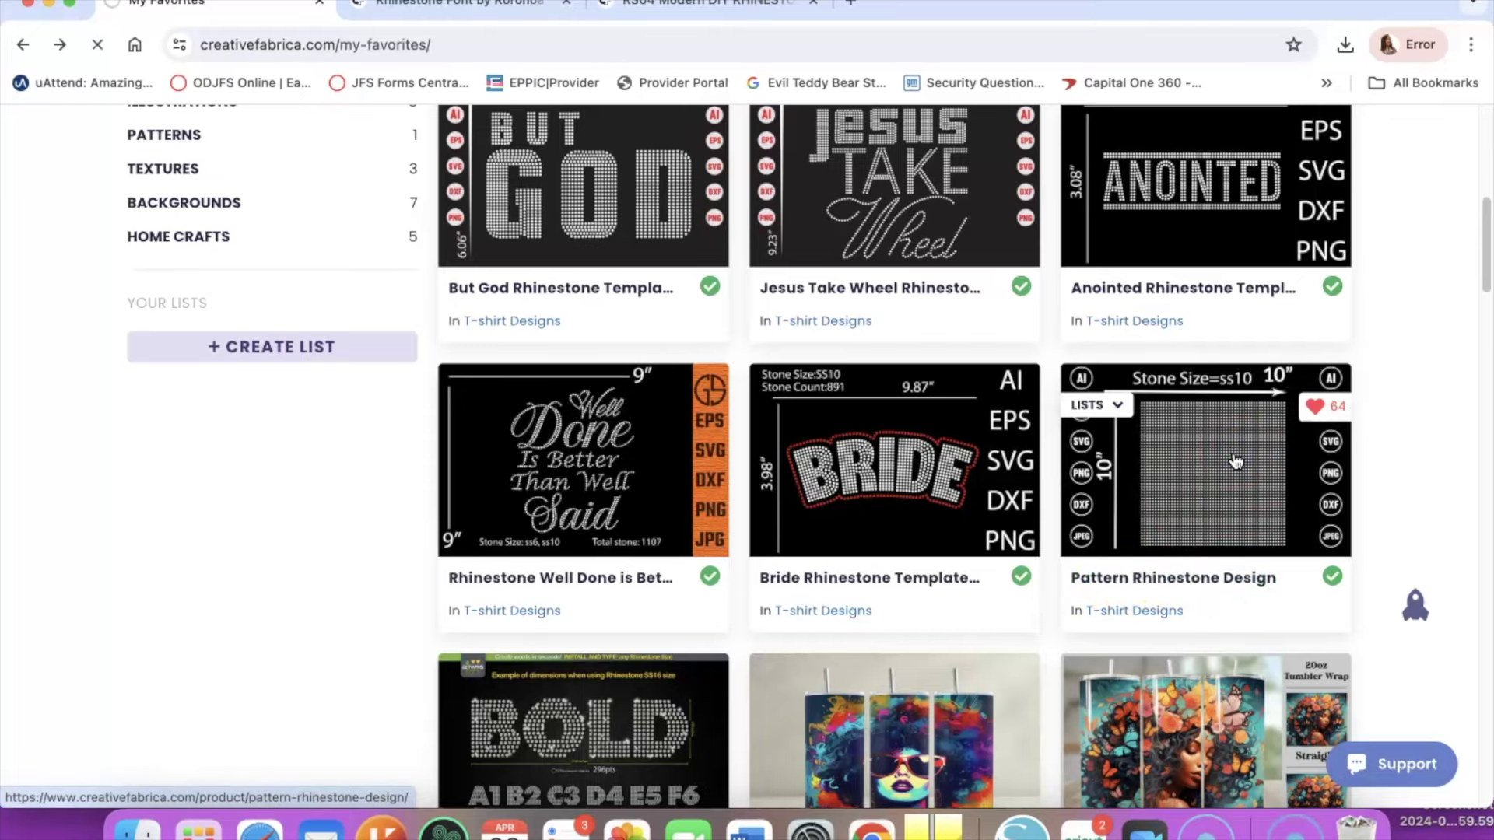
scroll(440, 689, down, 3)
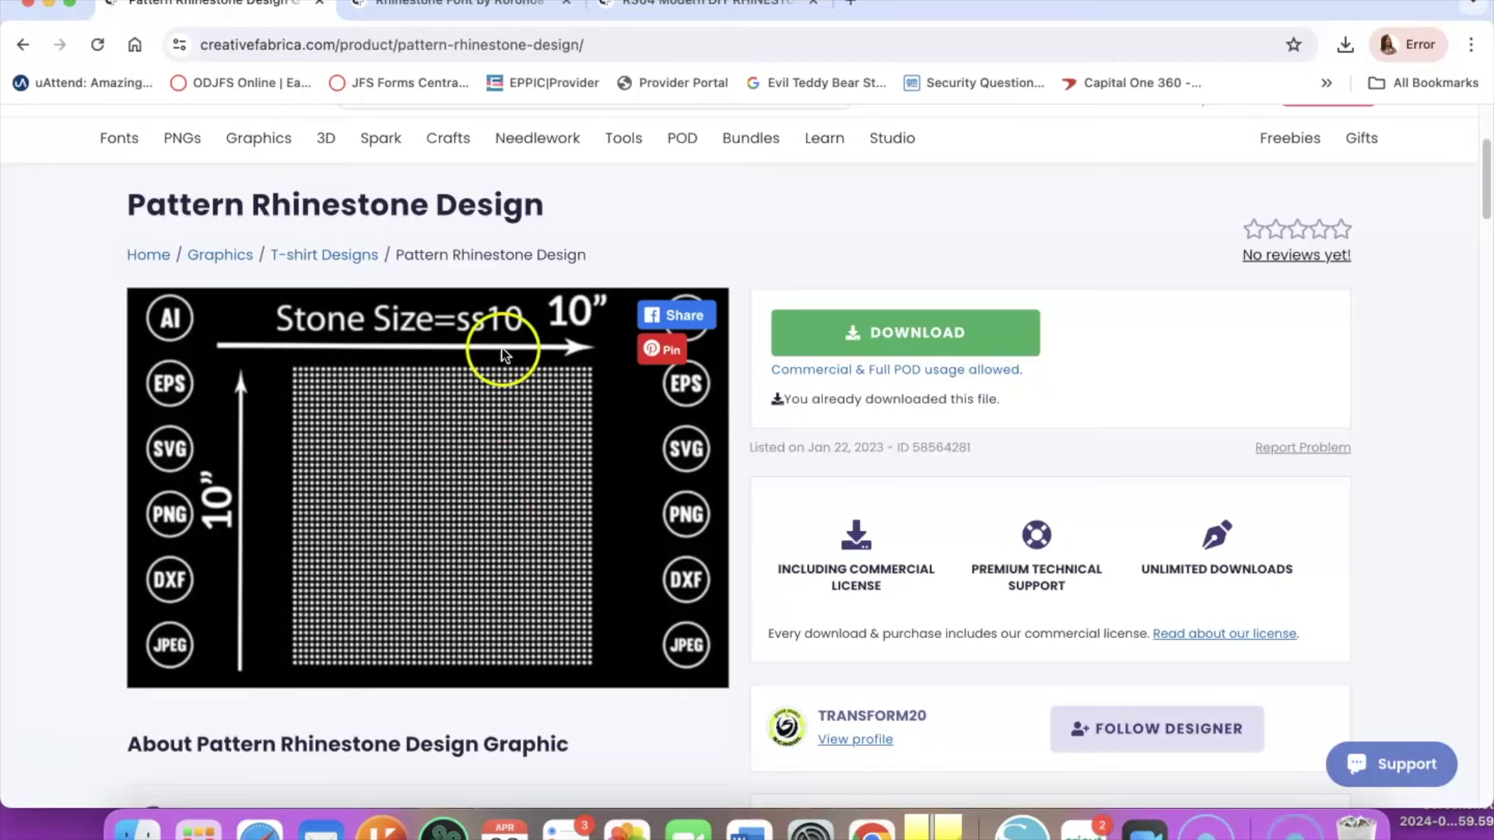
Check the open Rhinestone Font and RS04 Modern DIY RHINESTONE TTF Template pages, and return to the Pattern Rhinestone Design page.
click(459, 6)
click(674, 7)
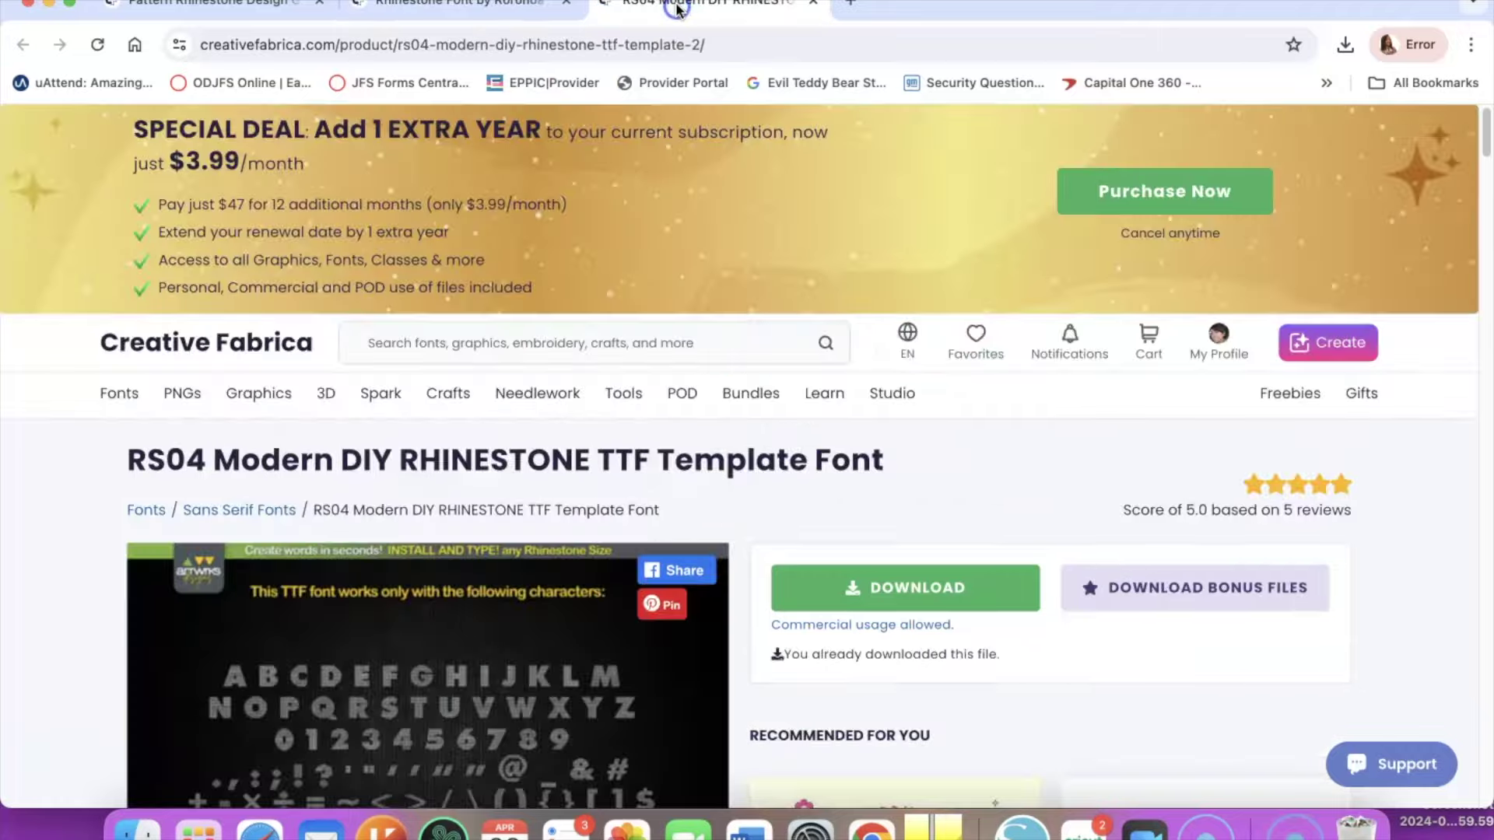
click(211, 9)
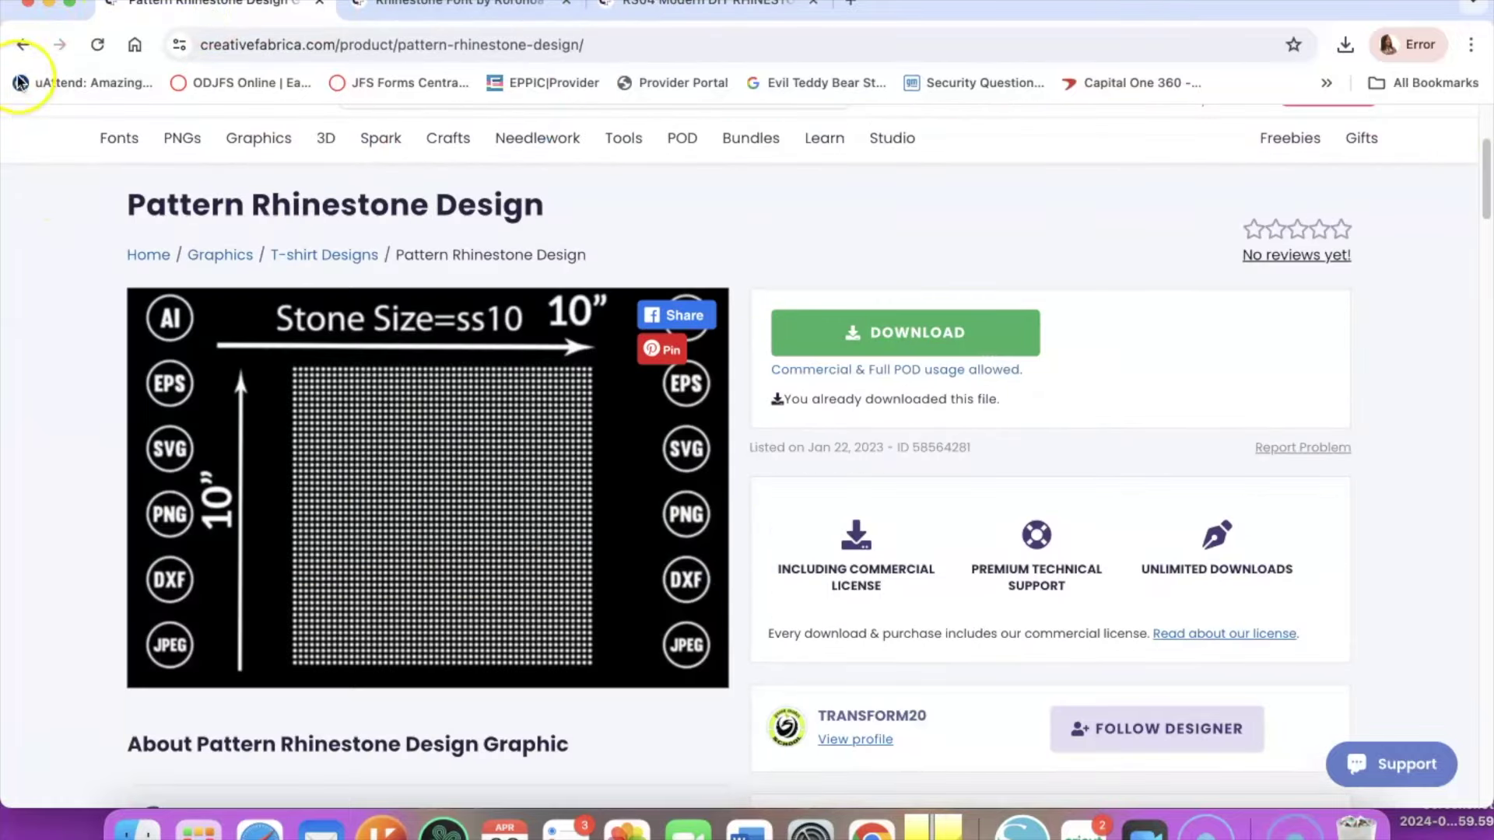
Go back to My Favorites and look through the saved rhinestone templates, fonts, textures and illustrations.
click(20, 45)
scroll(704, 424, down, 3)
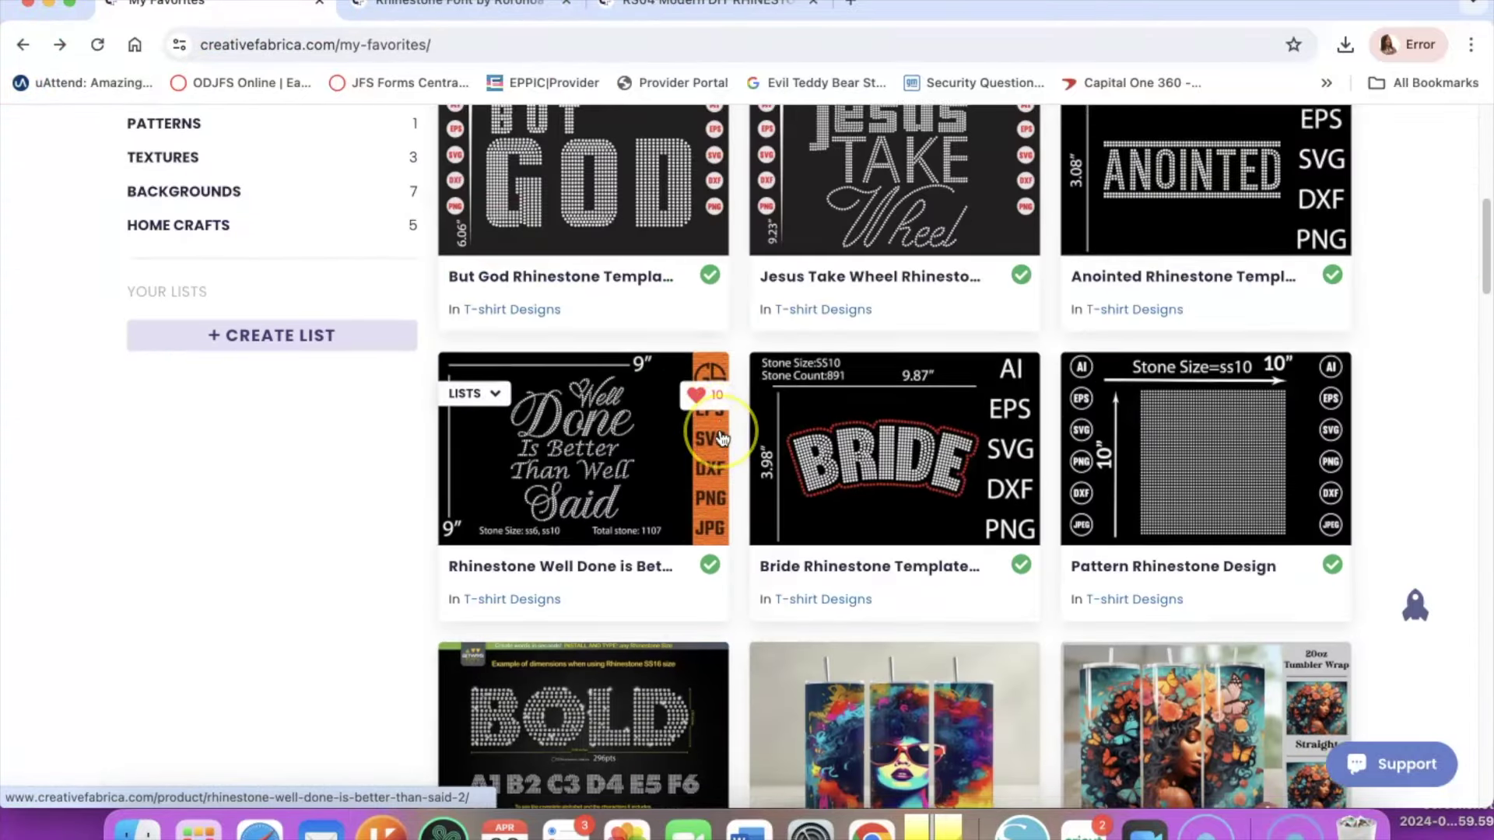
scroll(722, 438, down, 20)
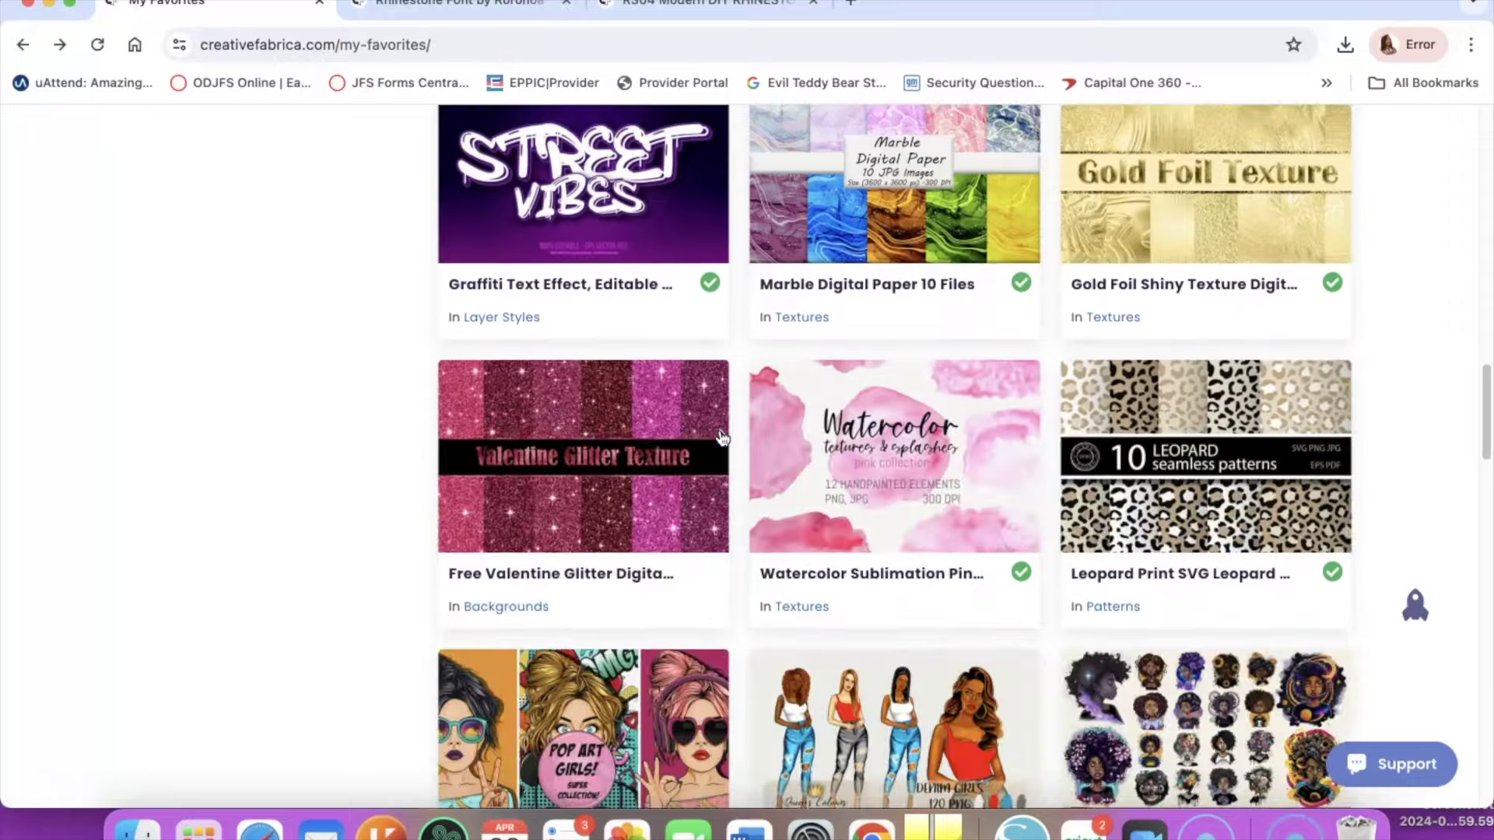
scroll(719, 437, up, 20)
scroll(717, 436, down, 5)
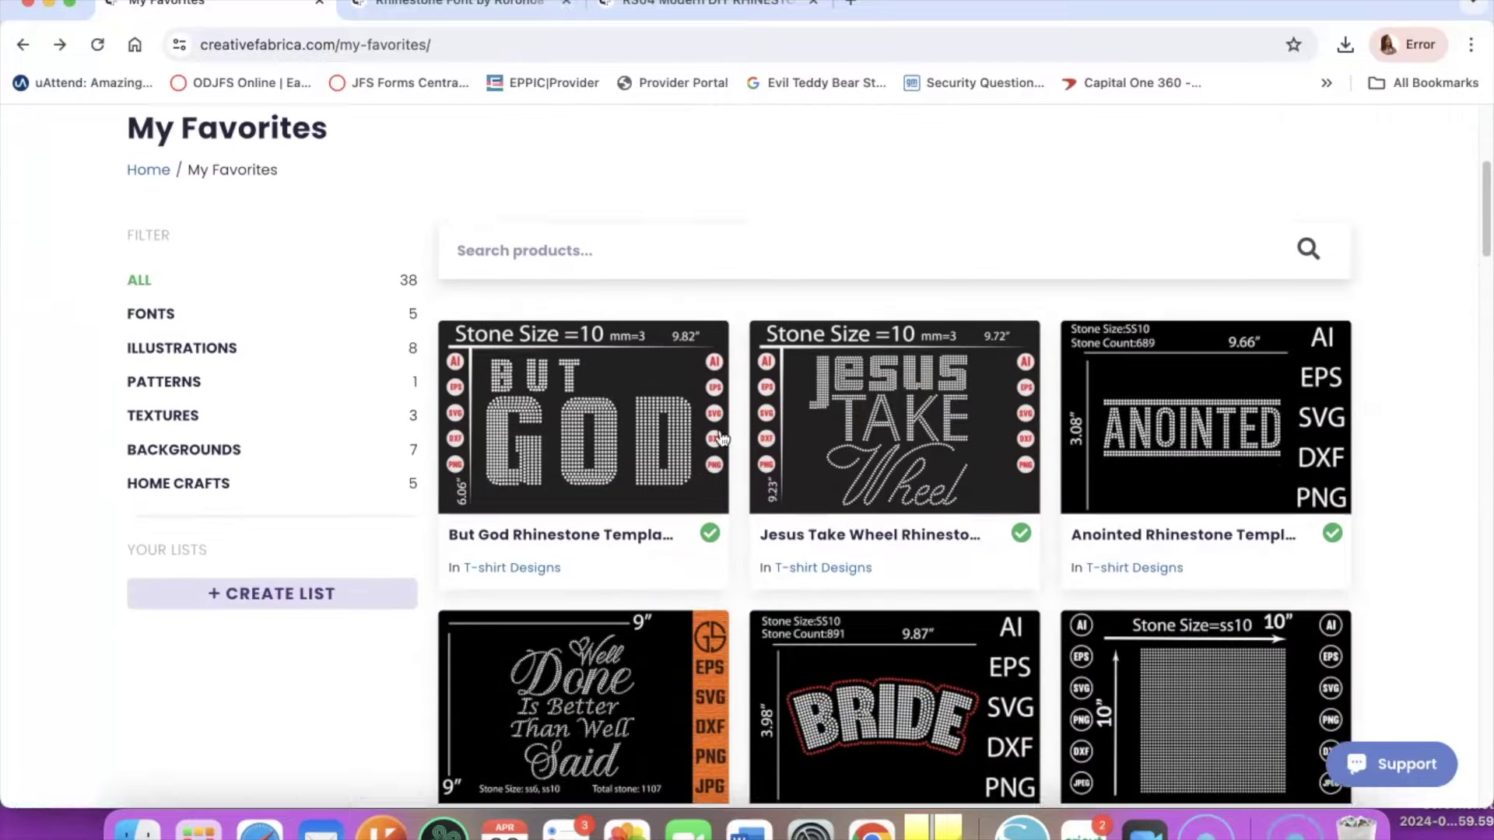
click(982, 391)
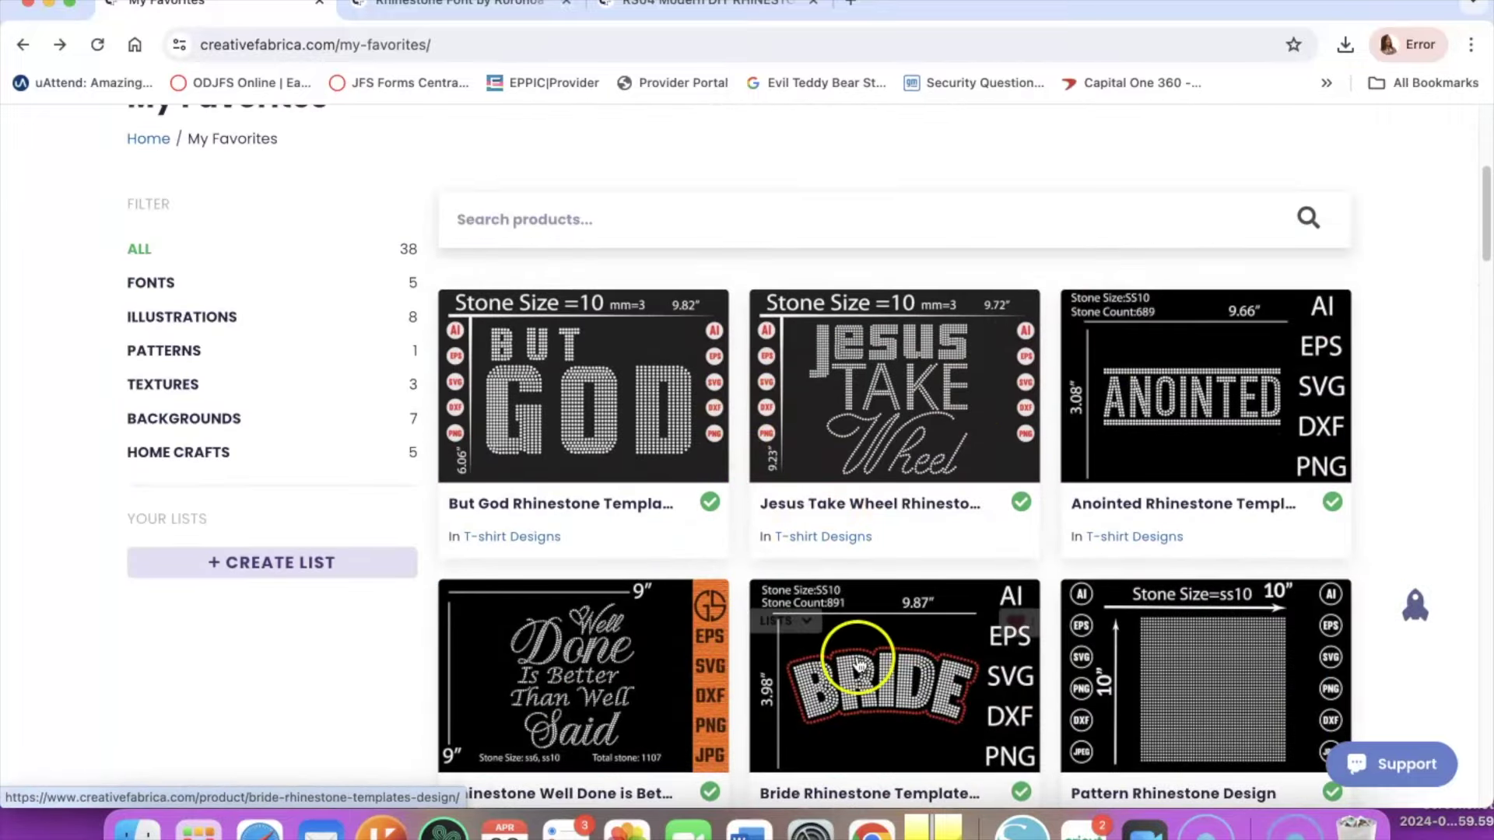
scroll(856, 658, down, 3)
scroll(860, 664, down, 20)
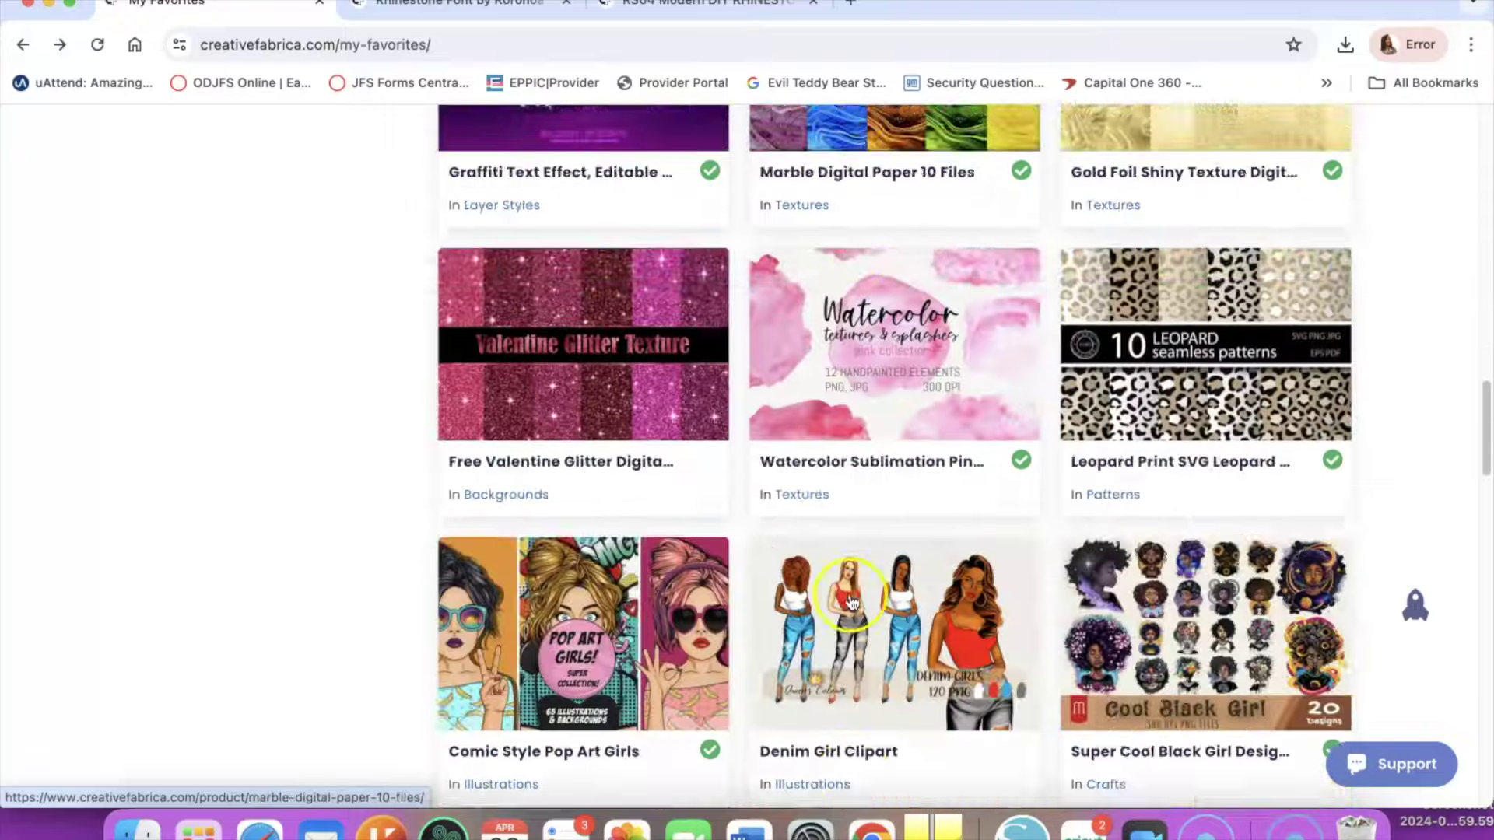
scroll(839, 572, down, 15)
scroll(833, 505, up, 12)
scroll(830, 510, up, 20)
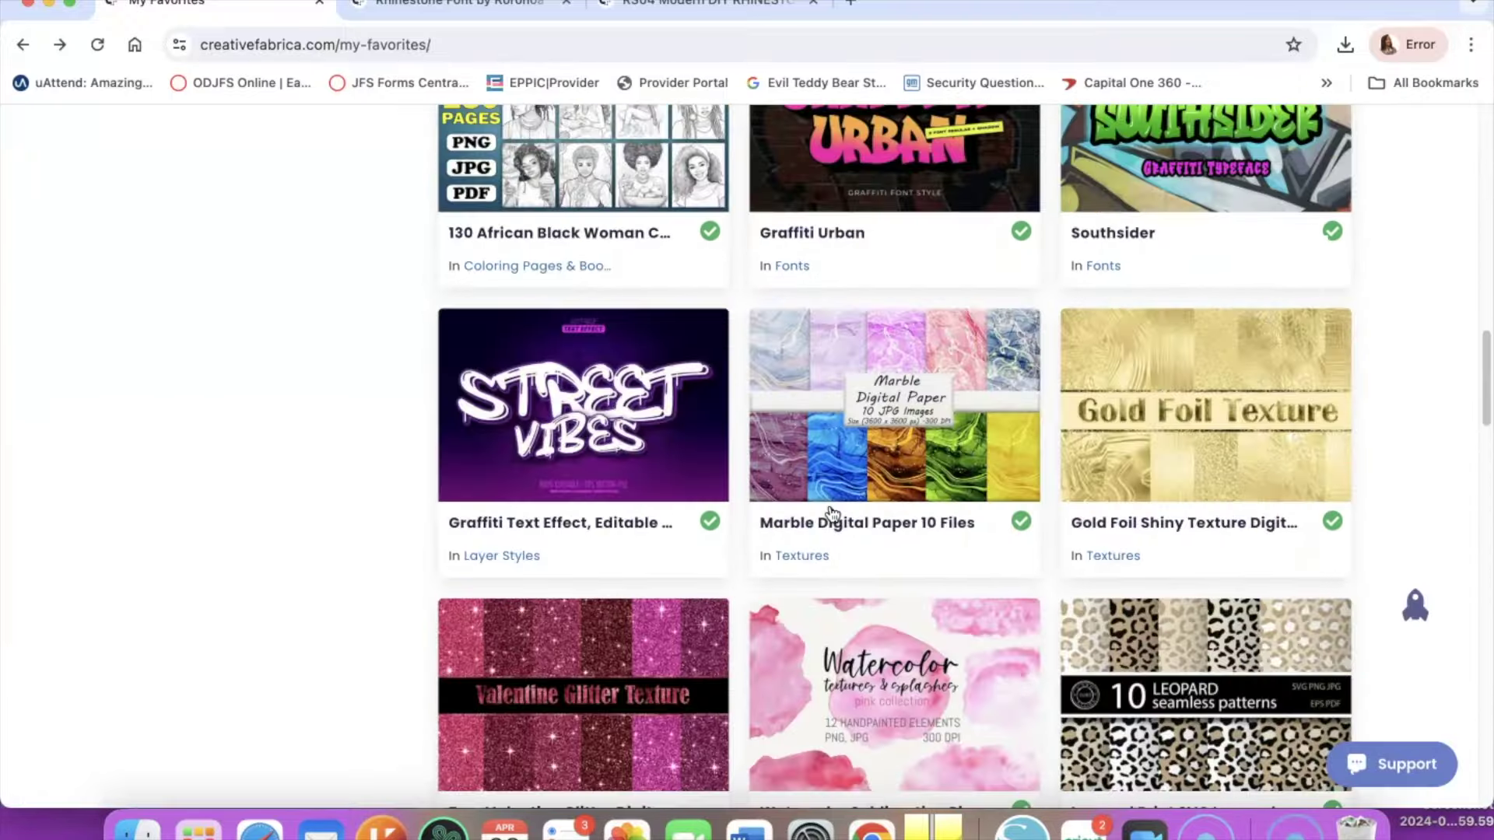
scroll(832, 514, up, 5)
scroll(832, 514, down, 8)
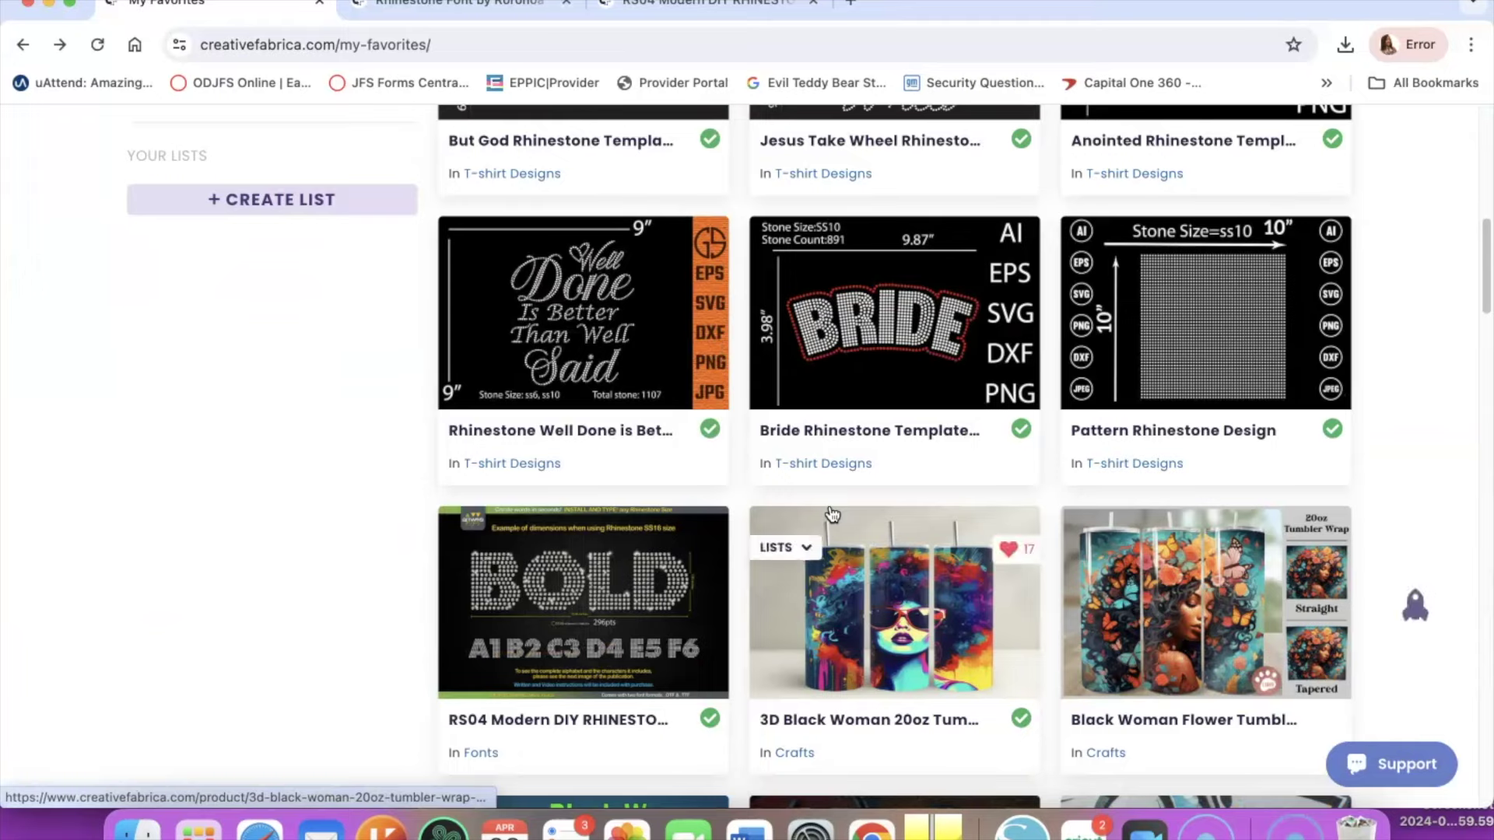
Search the whole Creative Fabrica site for "rhinestone templates".
scroll(832, 513, up, 10)
click(586, 342)
text(rh)
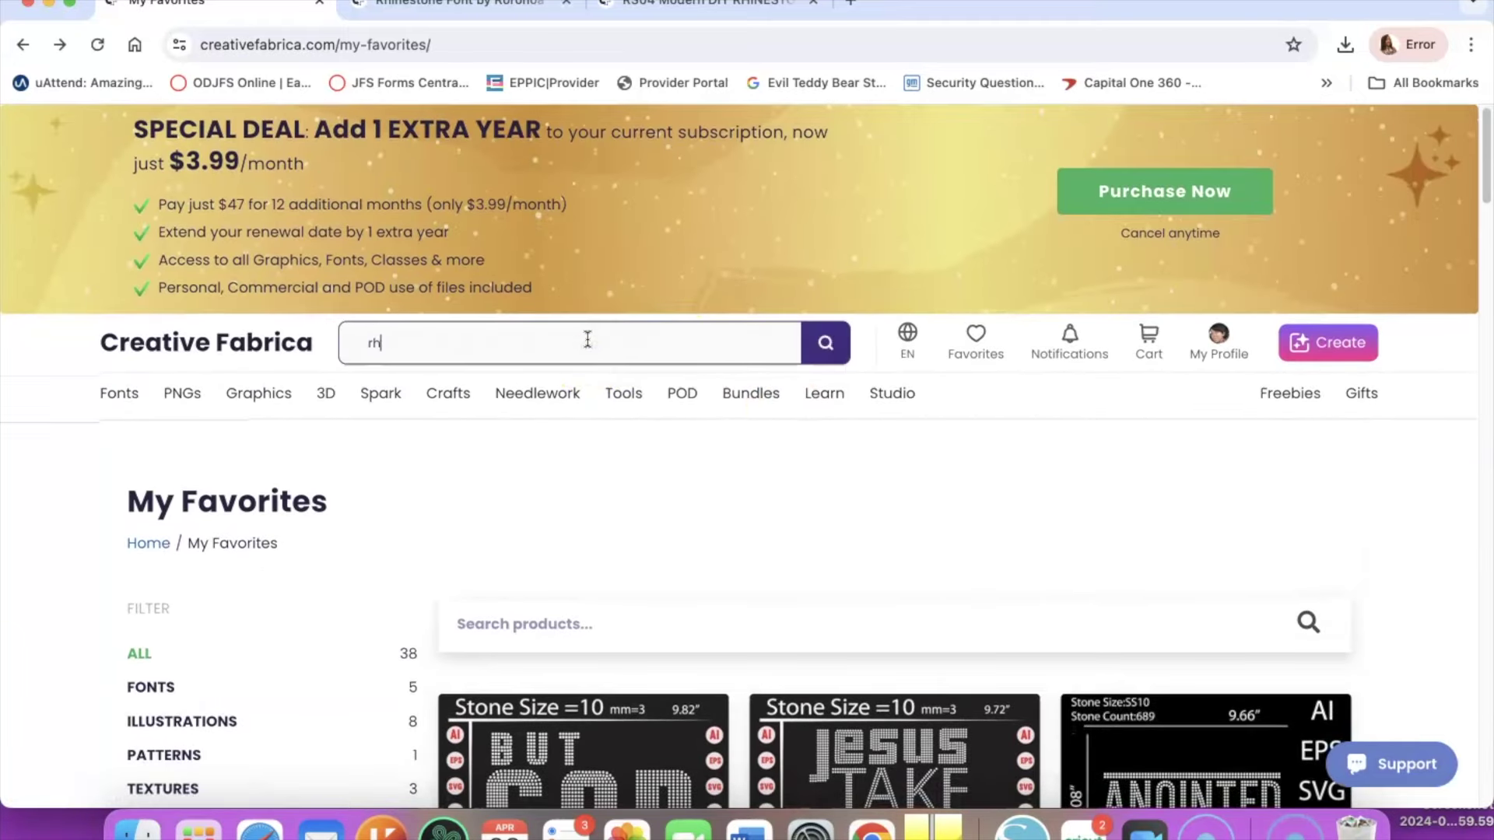
text(inestone)
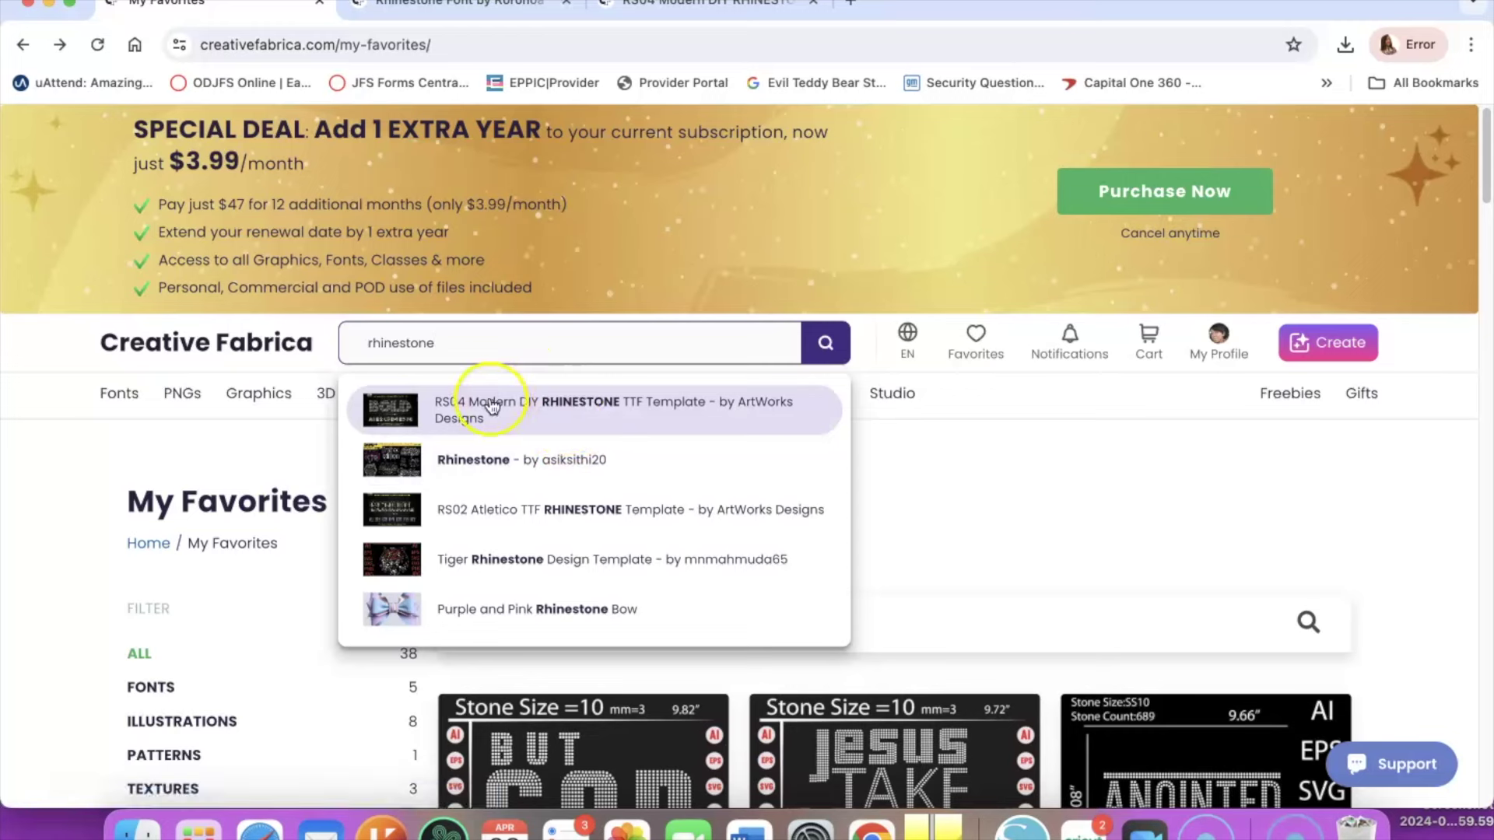
text(templates)
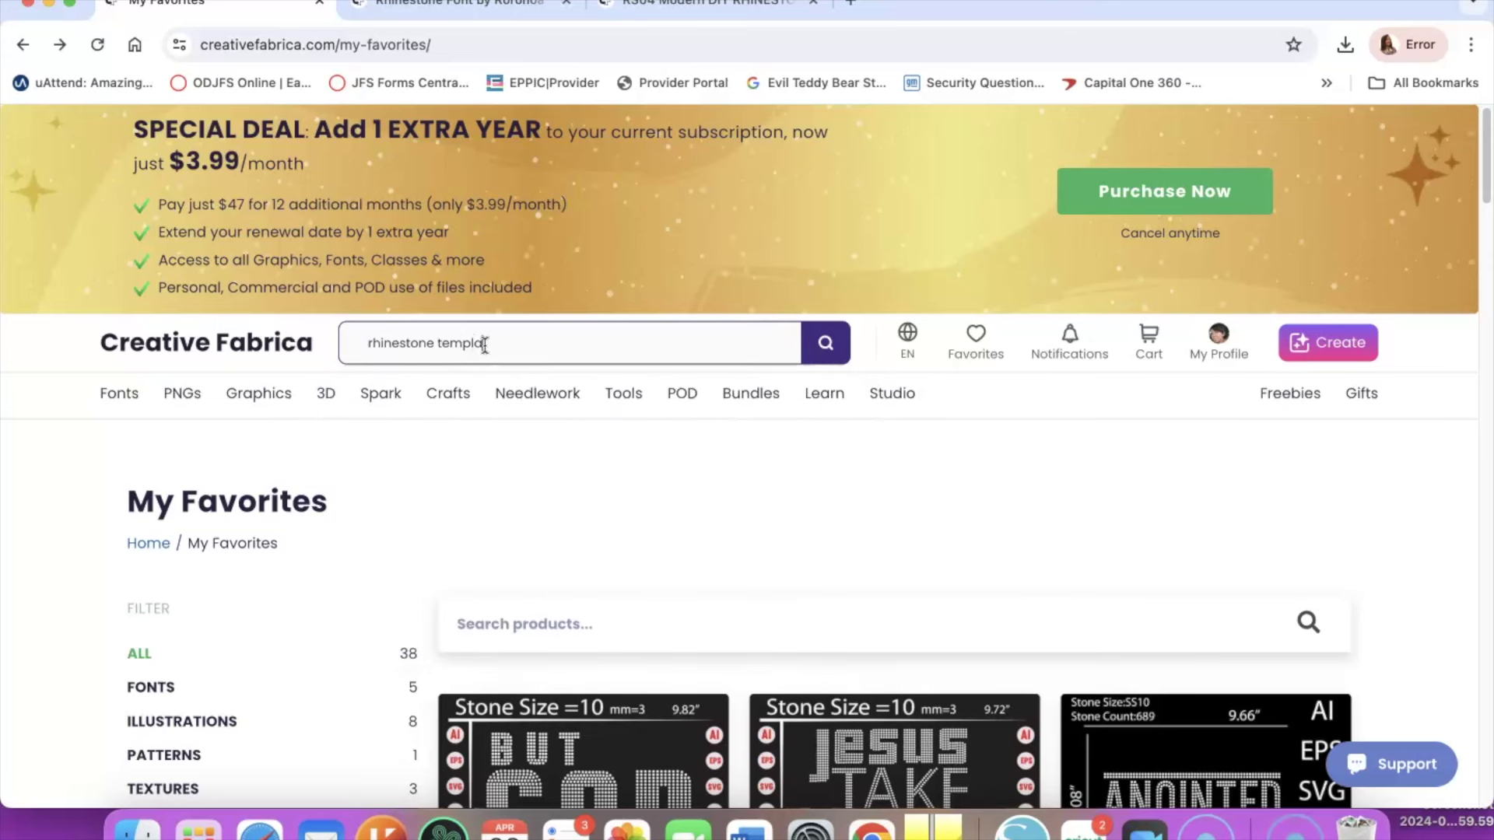
click(817, 354)
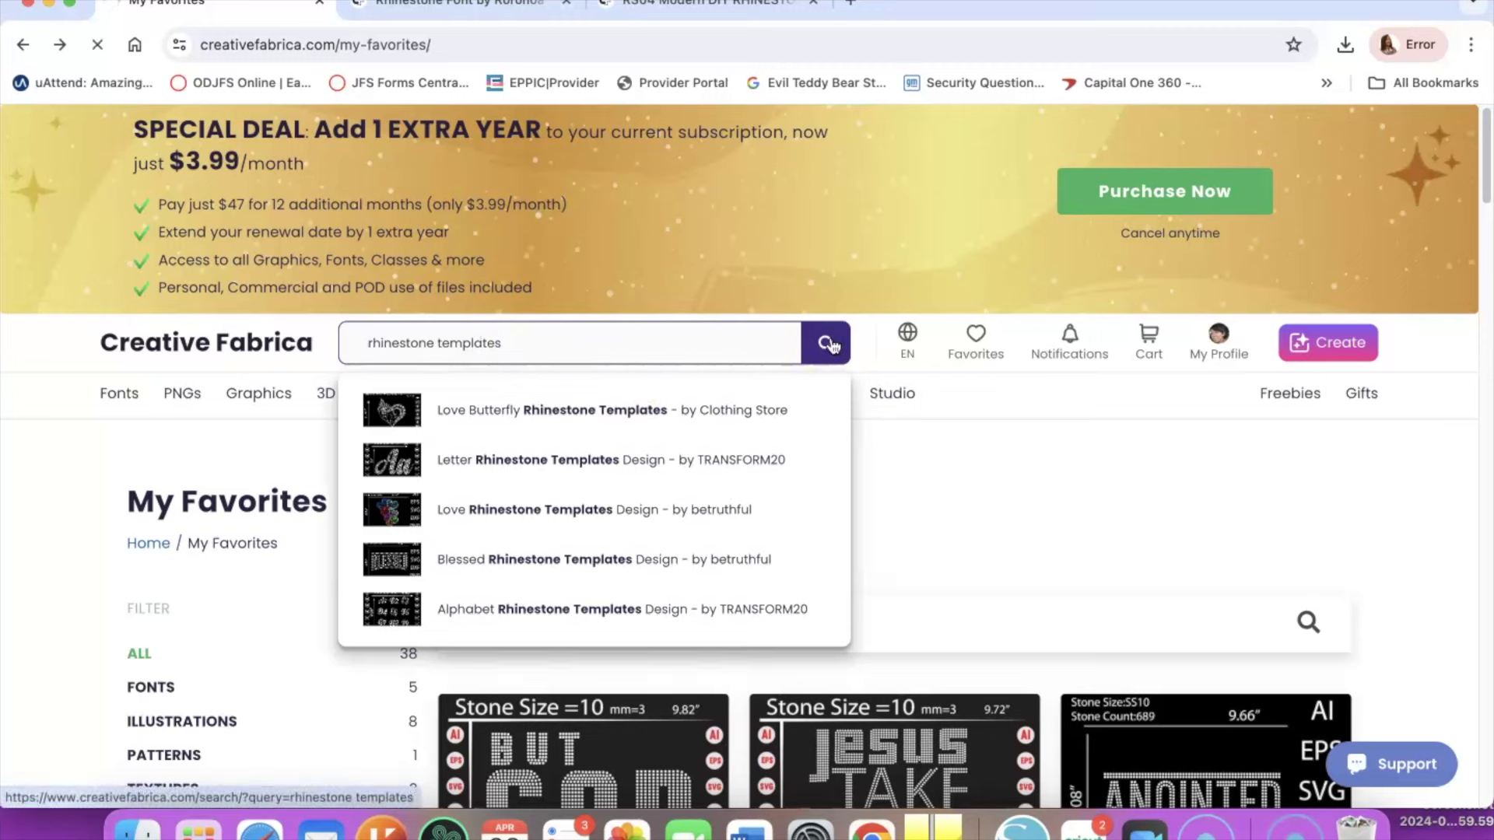
click(709, 401)
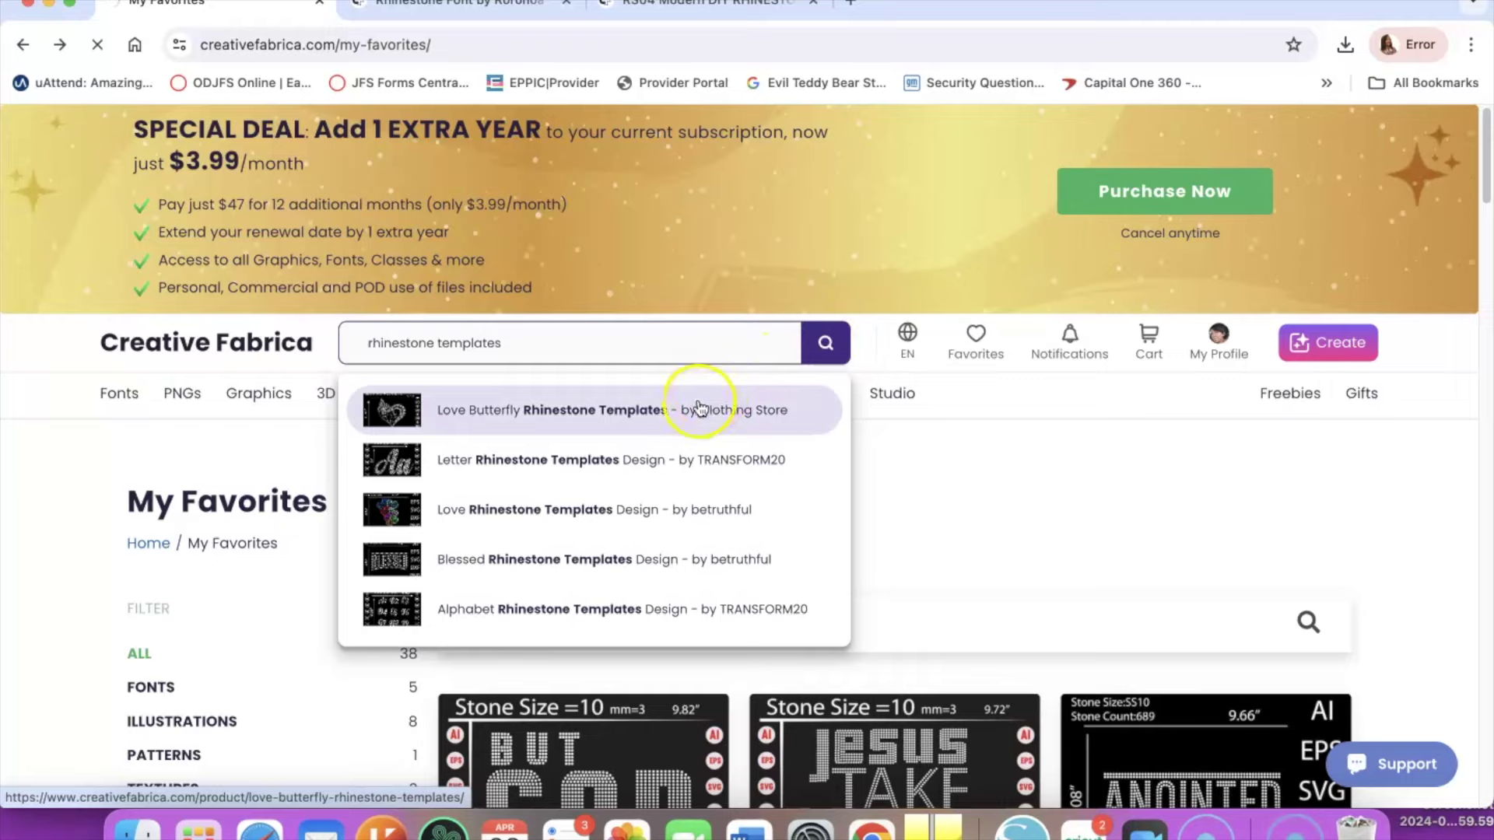
Browse the rhinestone templates search results through page 9, examining the designs, stone sizes and file formats on offer.
scroll(731, 631, down, 5)
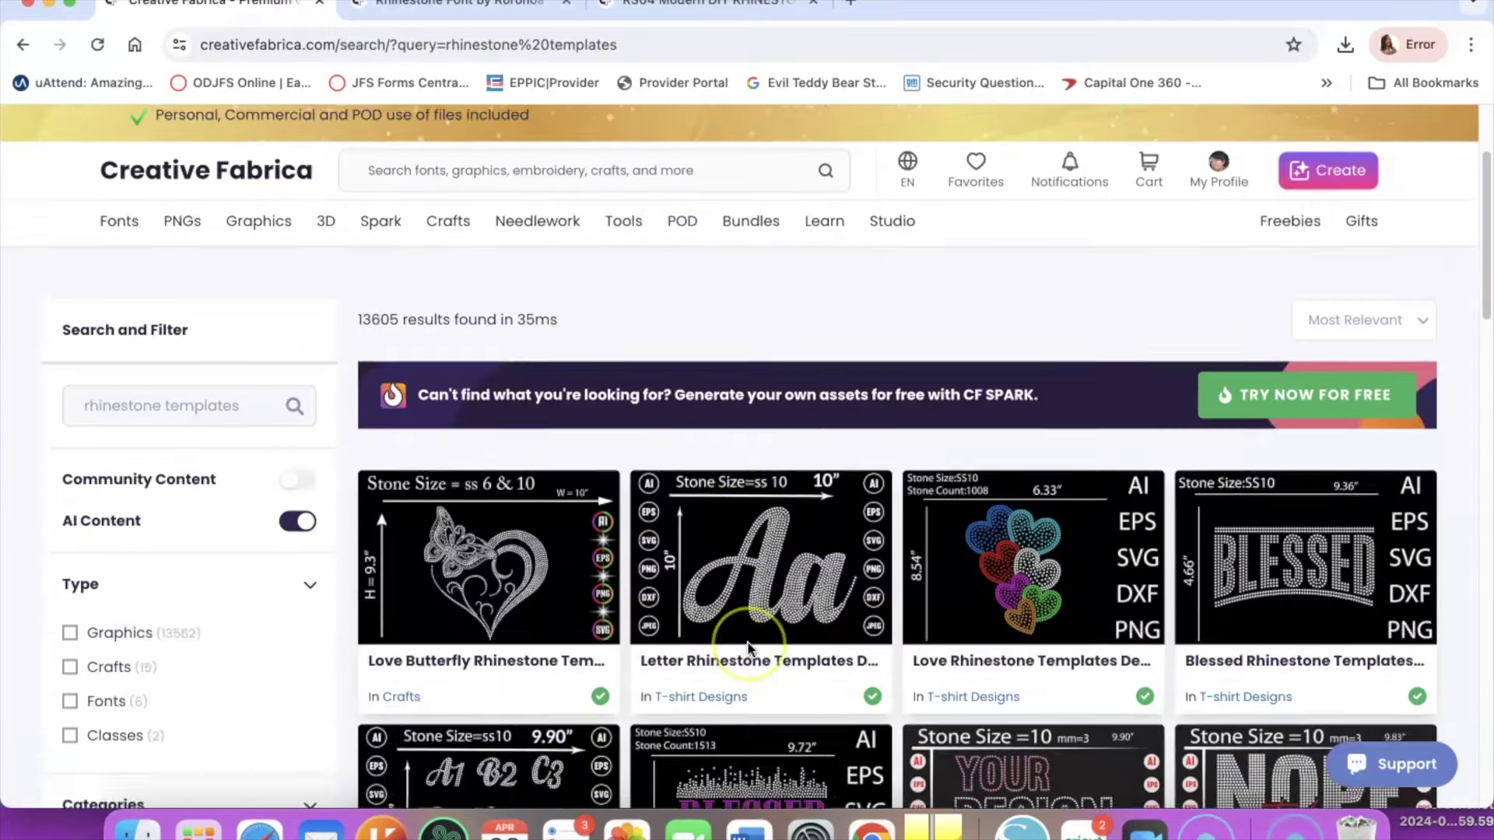
scroll(749, 648, down, 6)
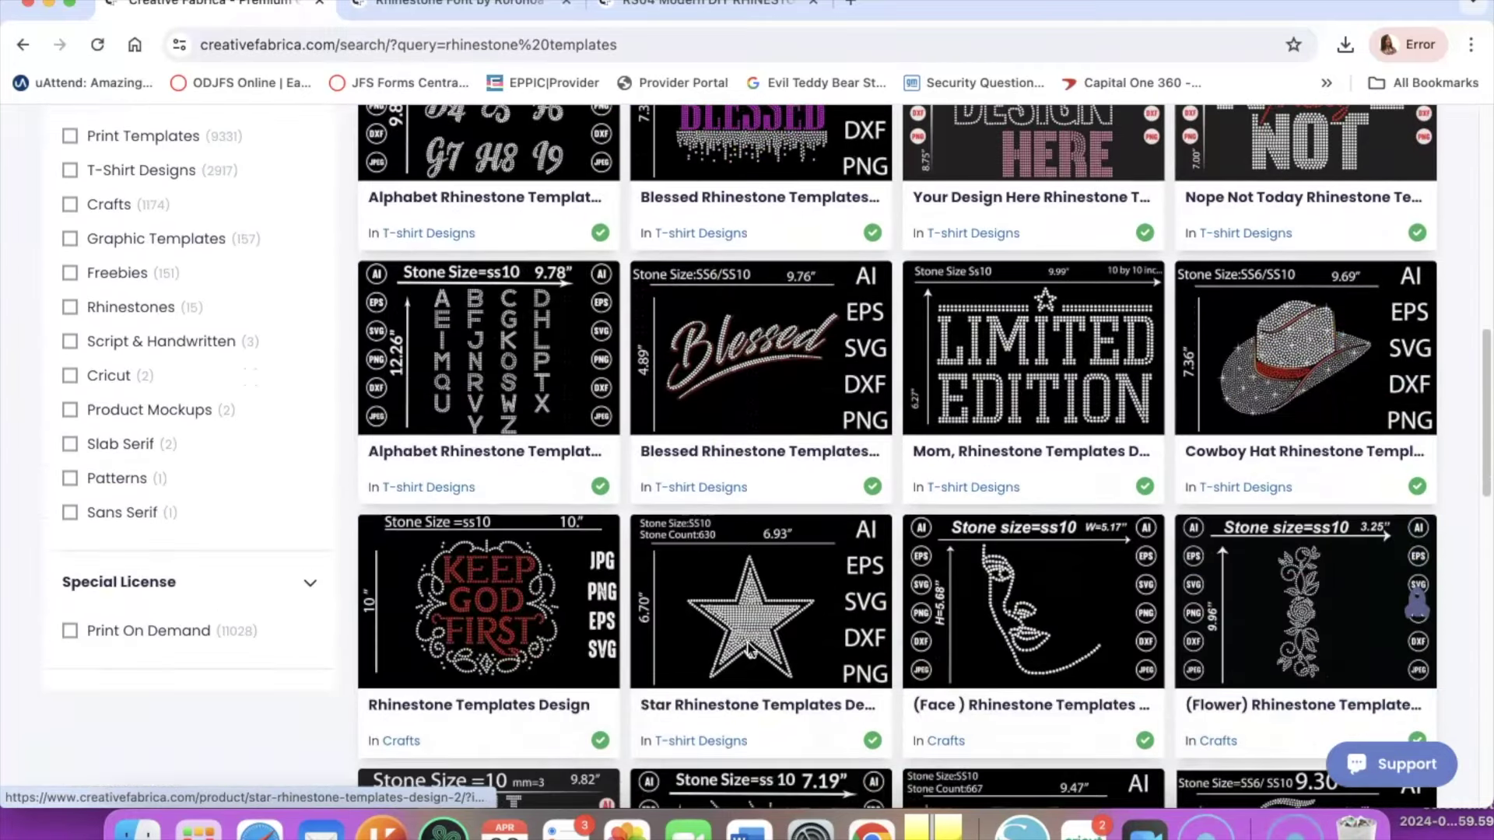
scroll(749, 648, down, 7)
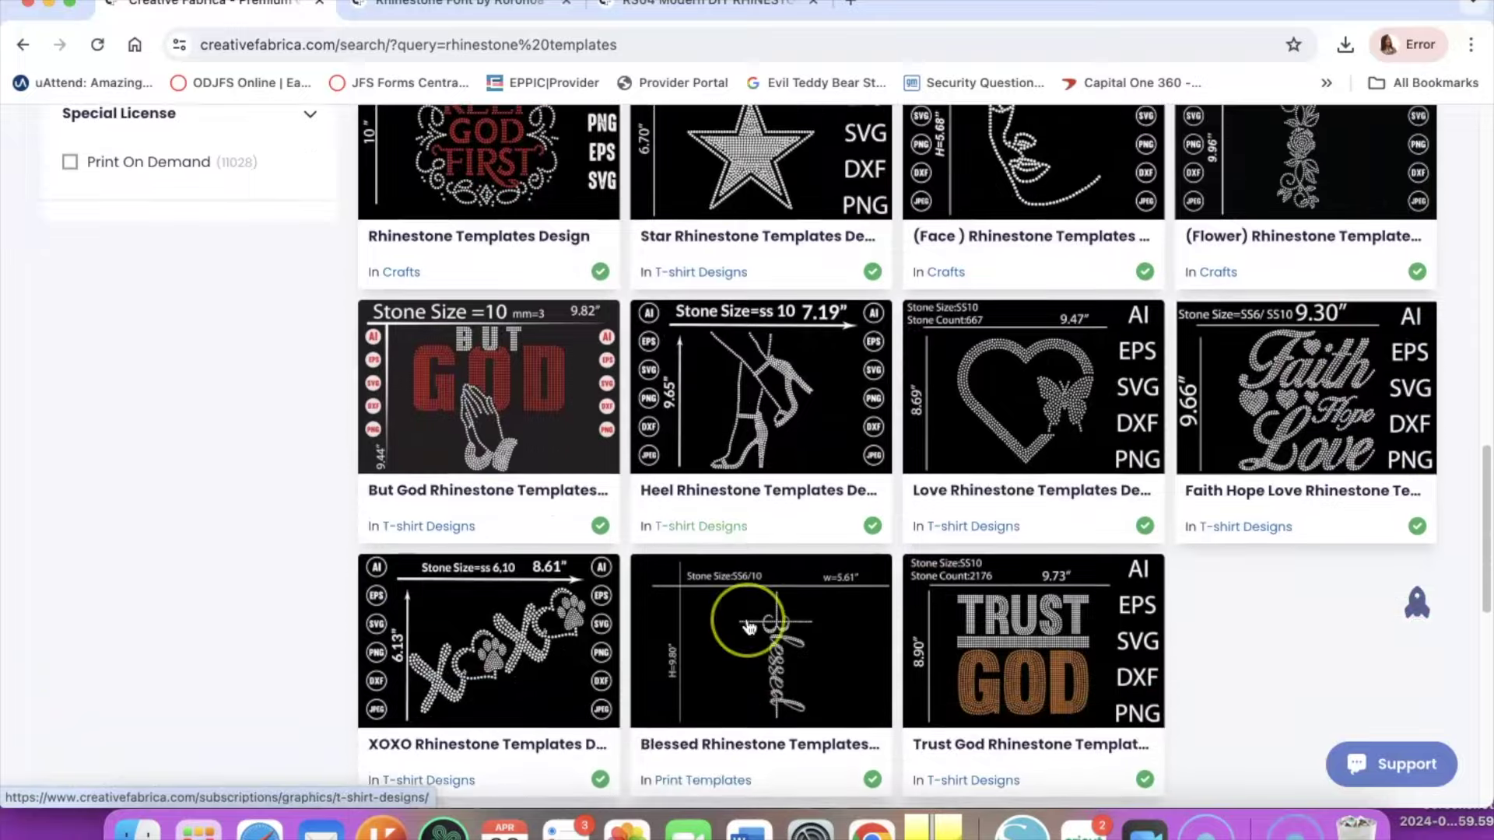
scroll(750, 628, down, 7)
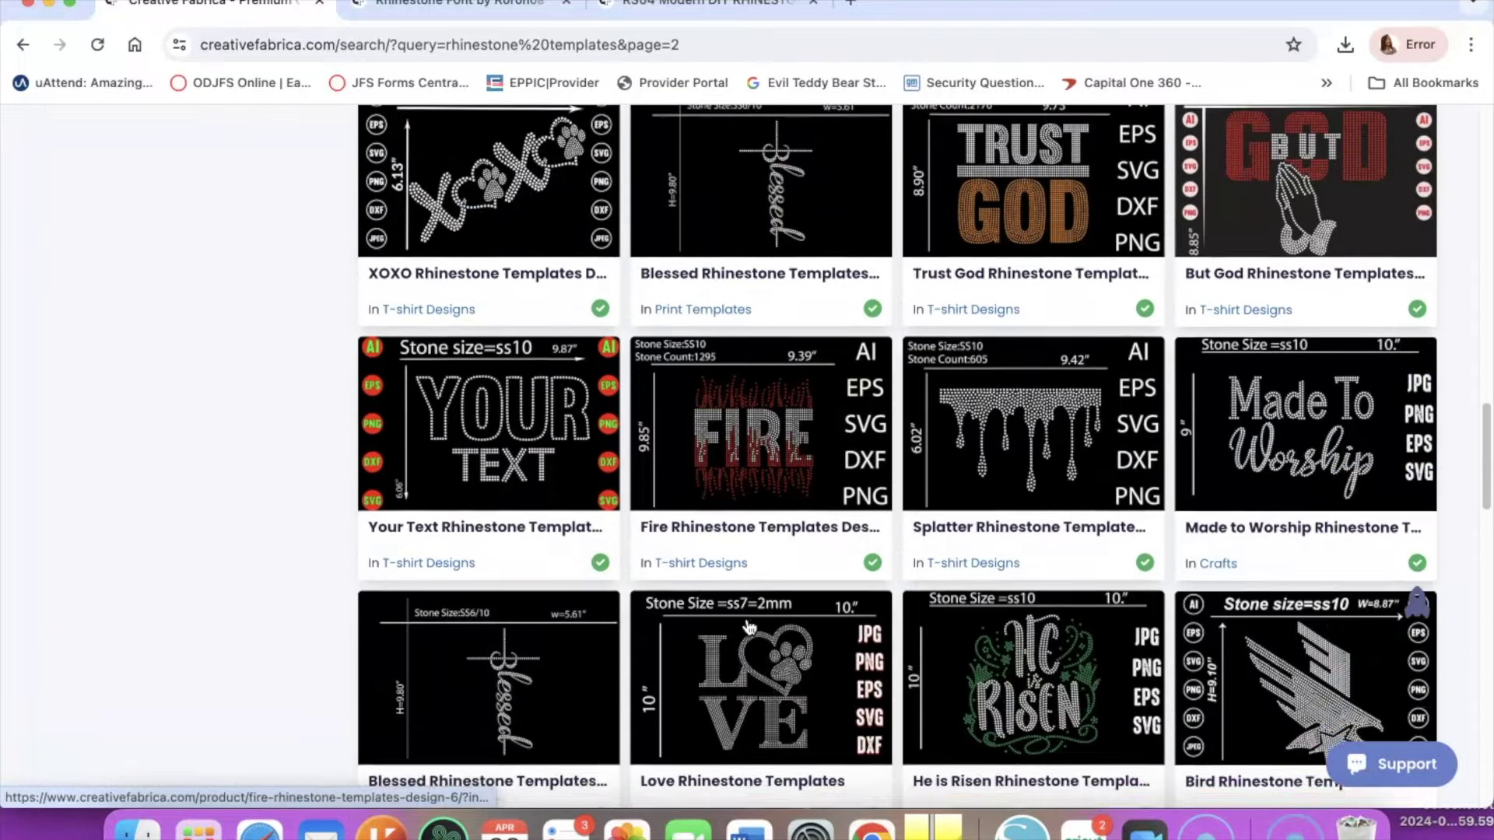
scroll(749, 628, down, 1)
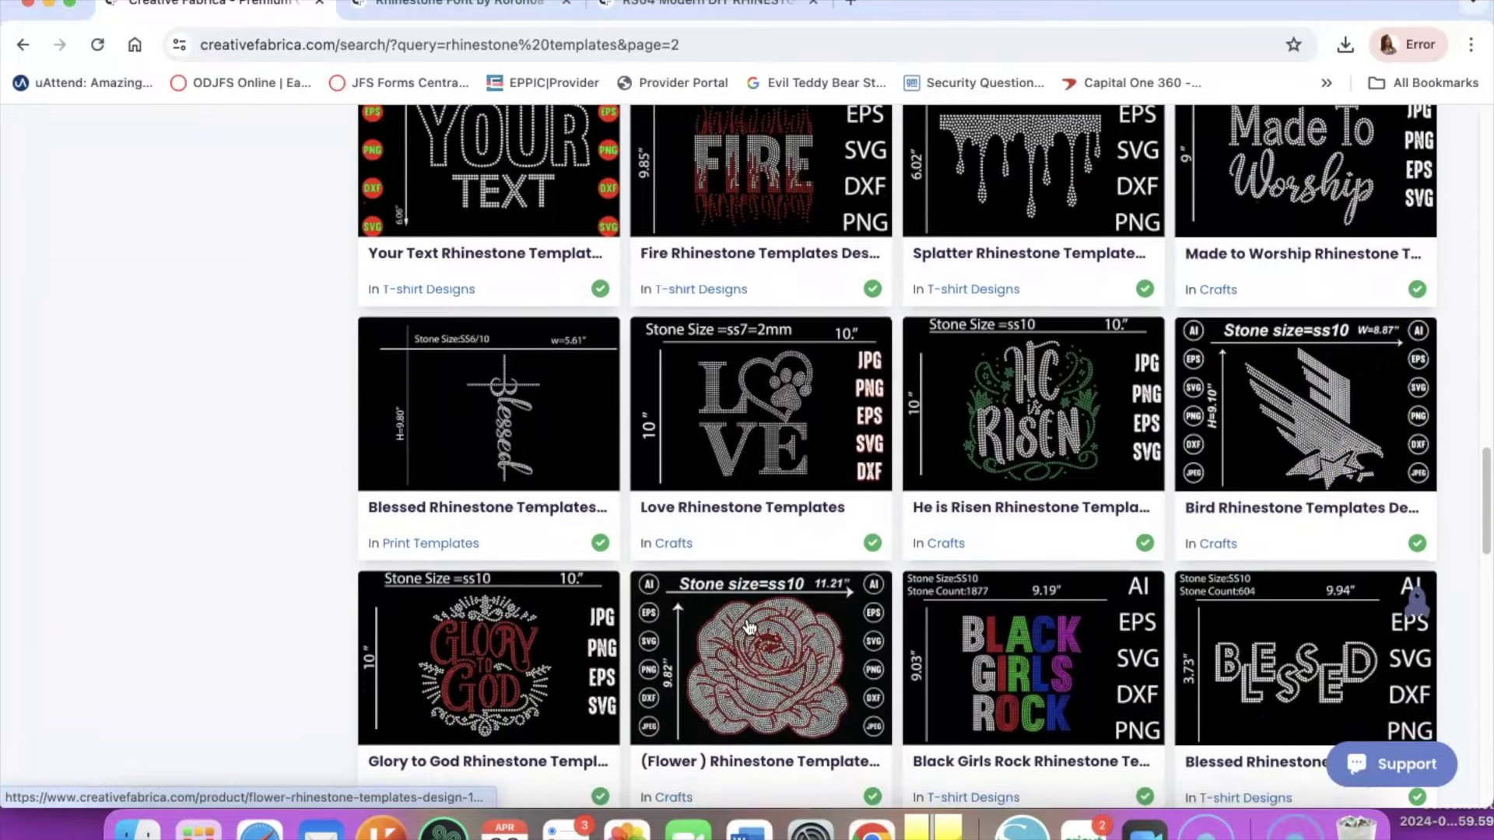
scroll(749, 626, down, 12)
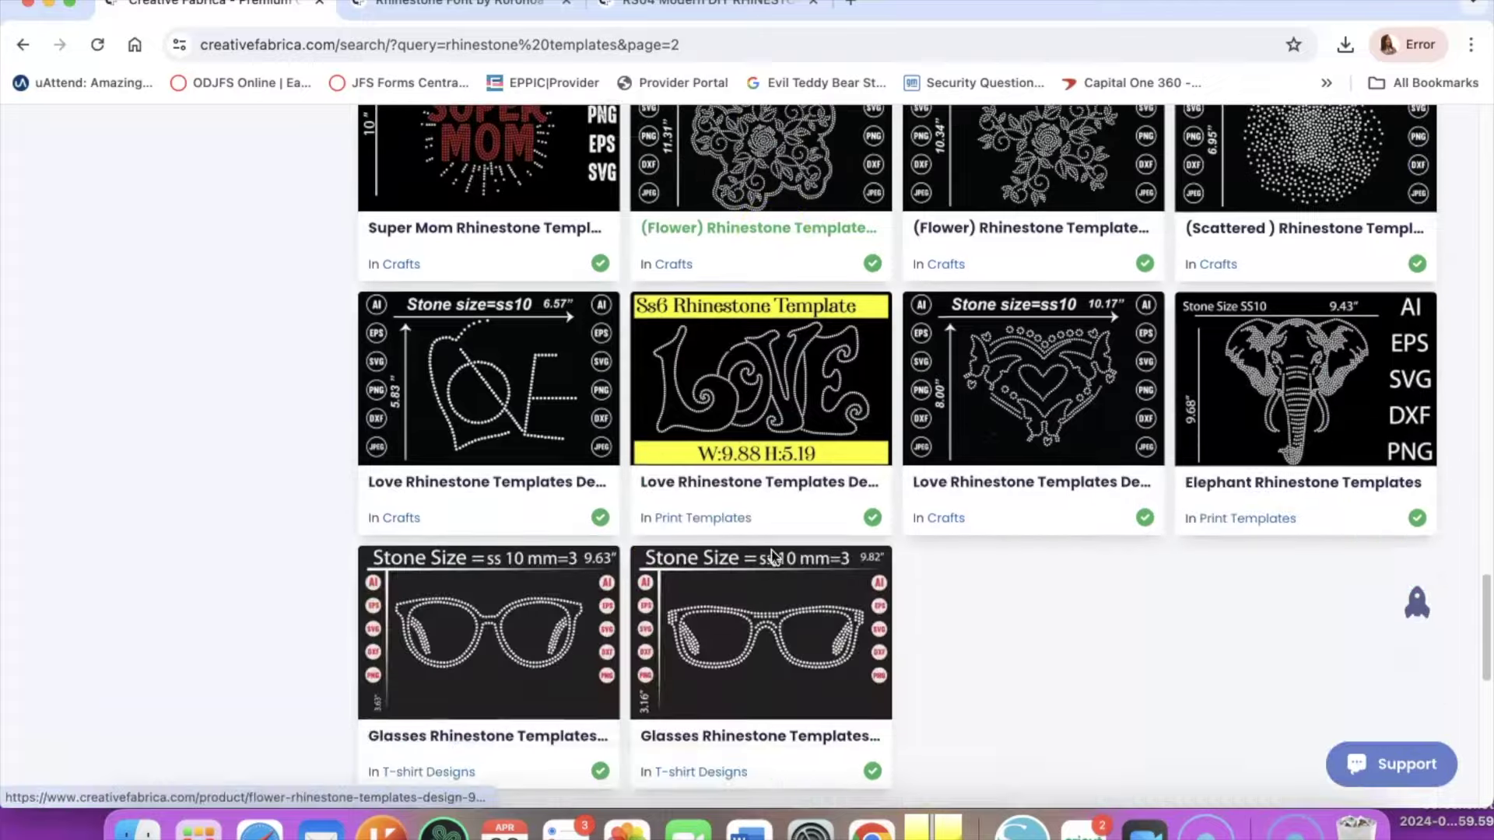
scroll(772, 556, down, 7)
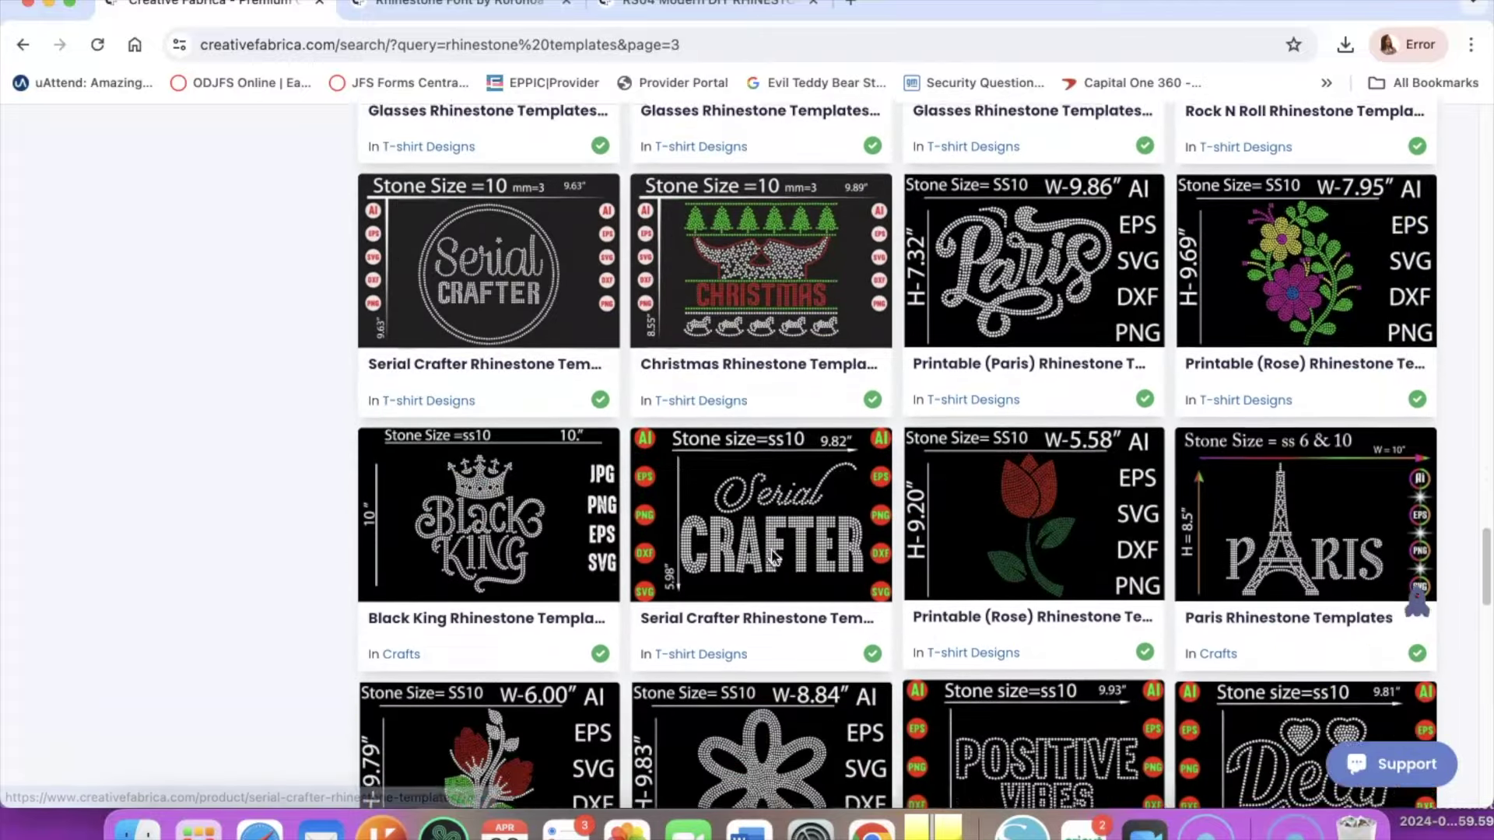
scroll(772, 556, down, 6)
scroll(773, 249, up, 3)
click(772, 249)
scroll(775, 545, down, 15)
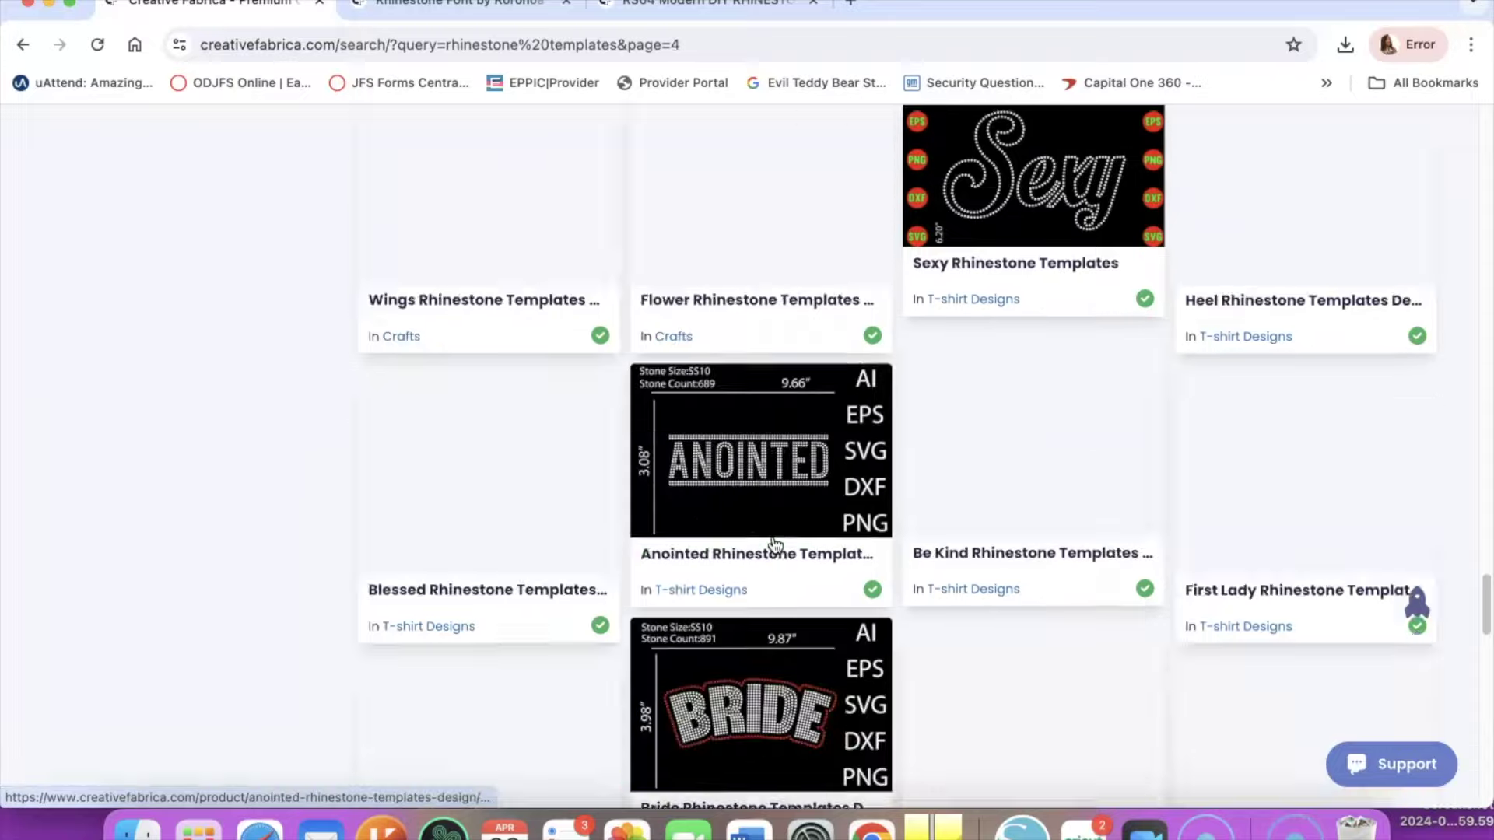
scroll(775, 545, down, 15)
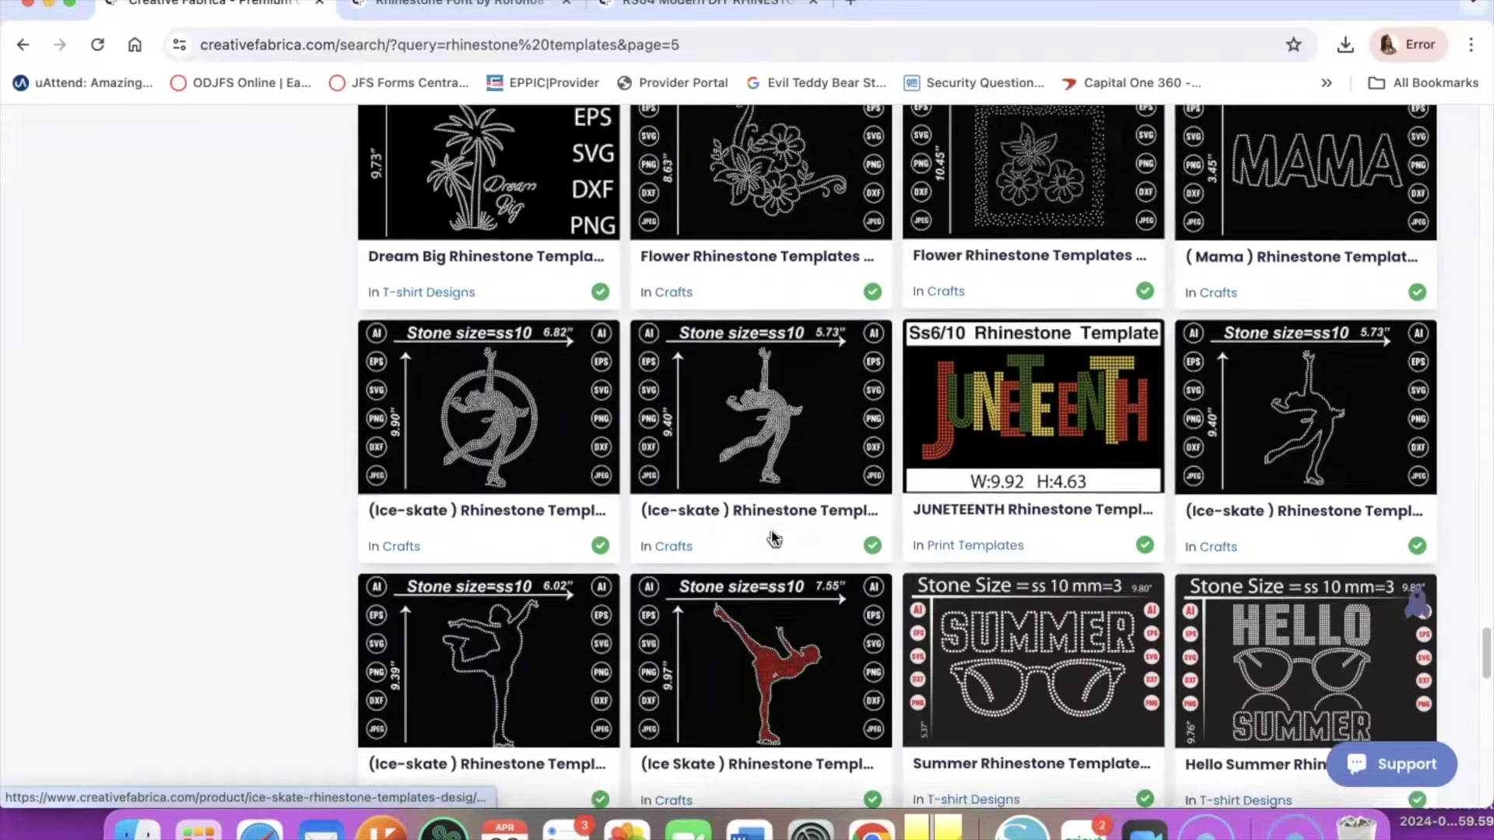
scroll(772, 537, down, 6)
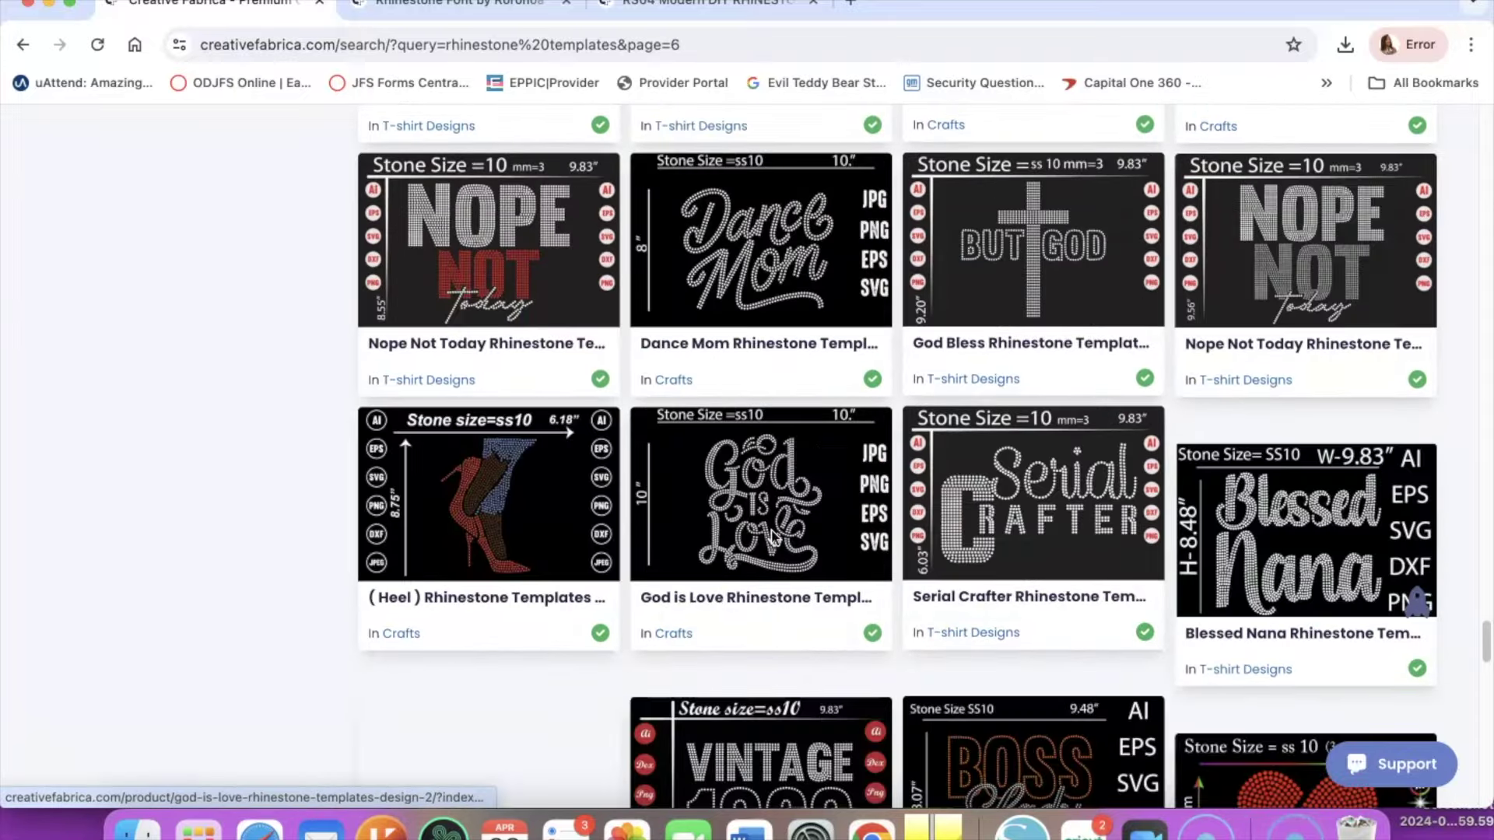
scroll(773, 529, down, 10)
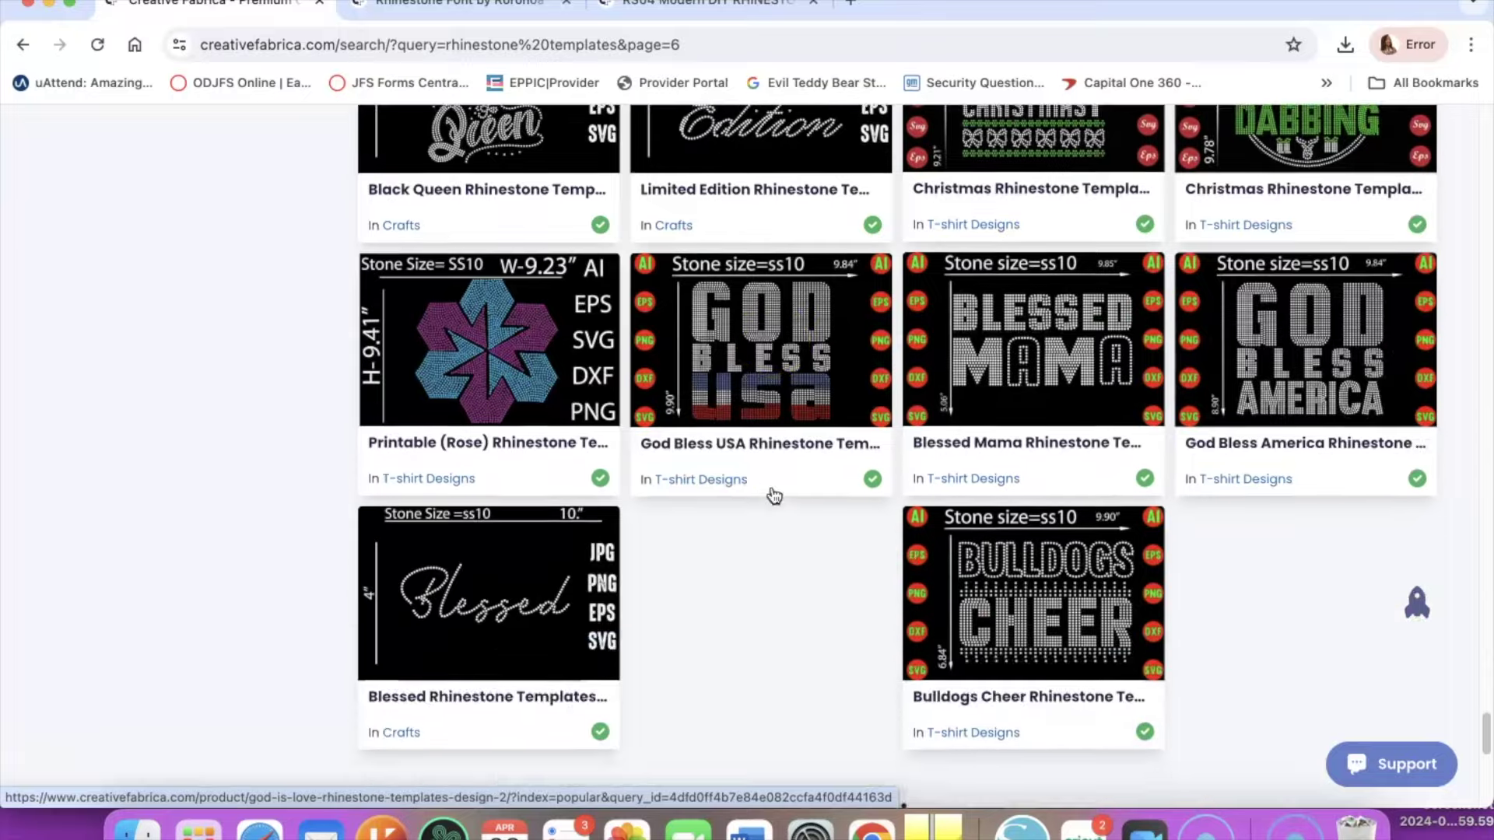
scroll(769, 468, down, 10)
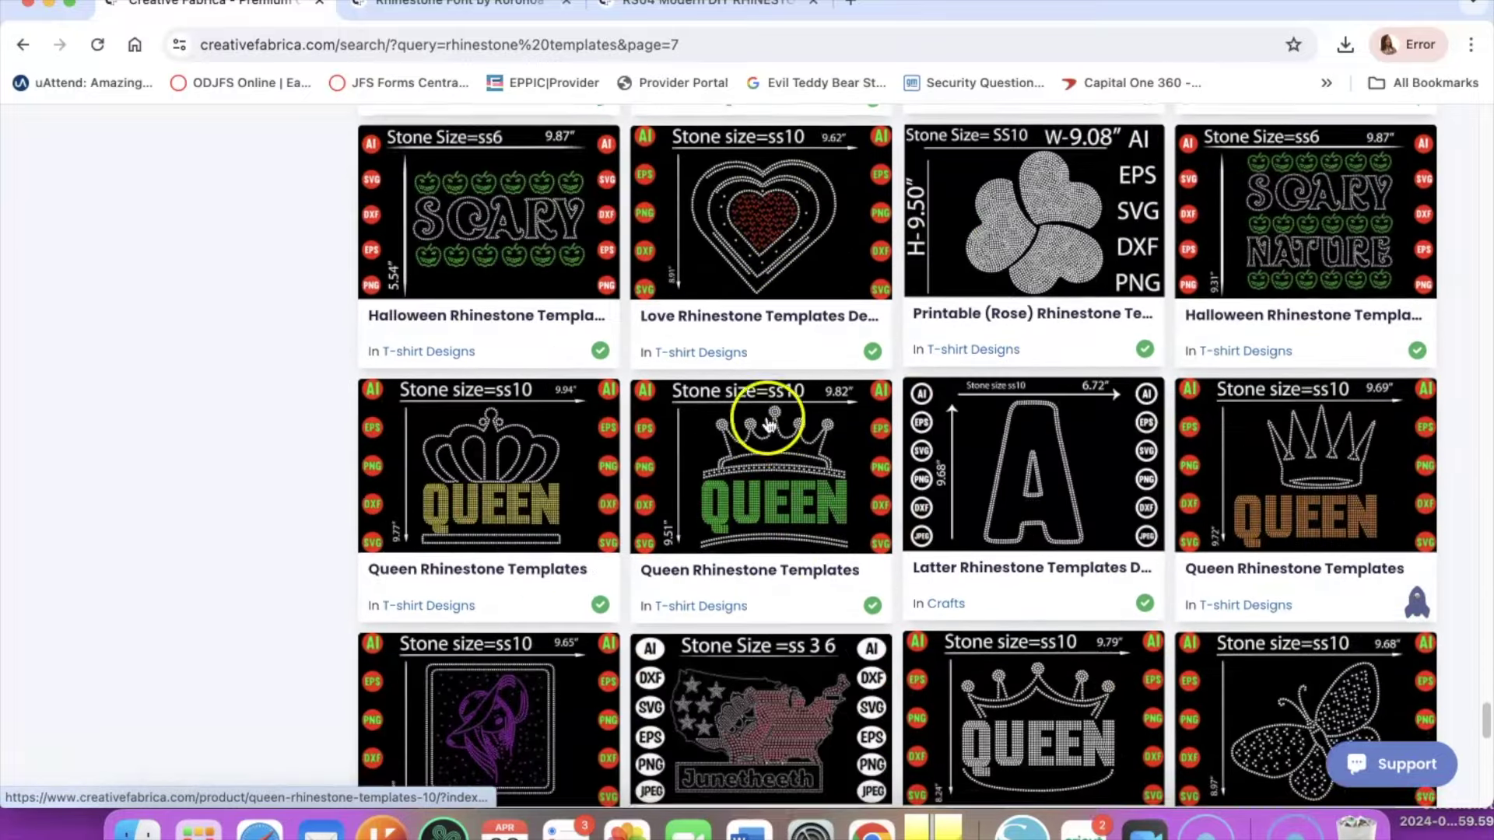
scroll(768, 424, down, 5)
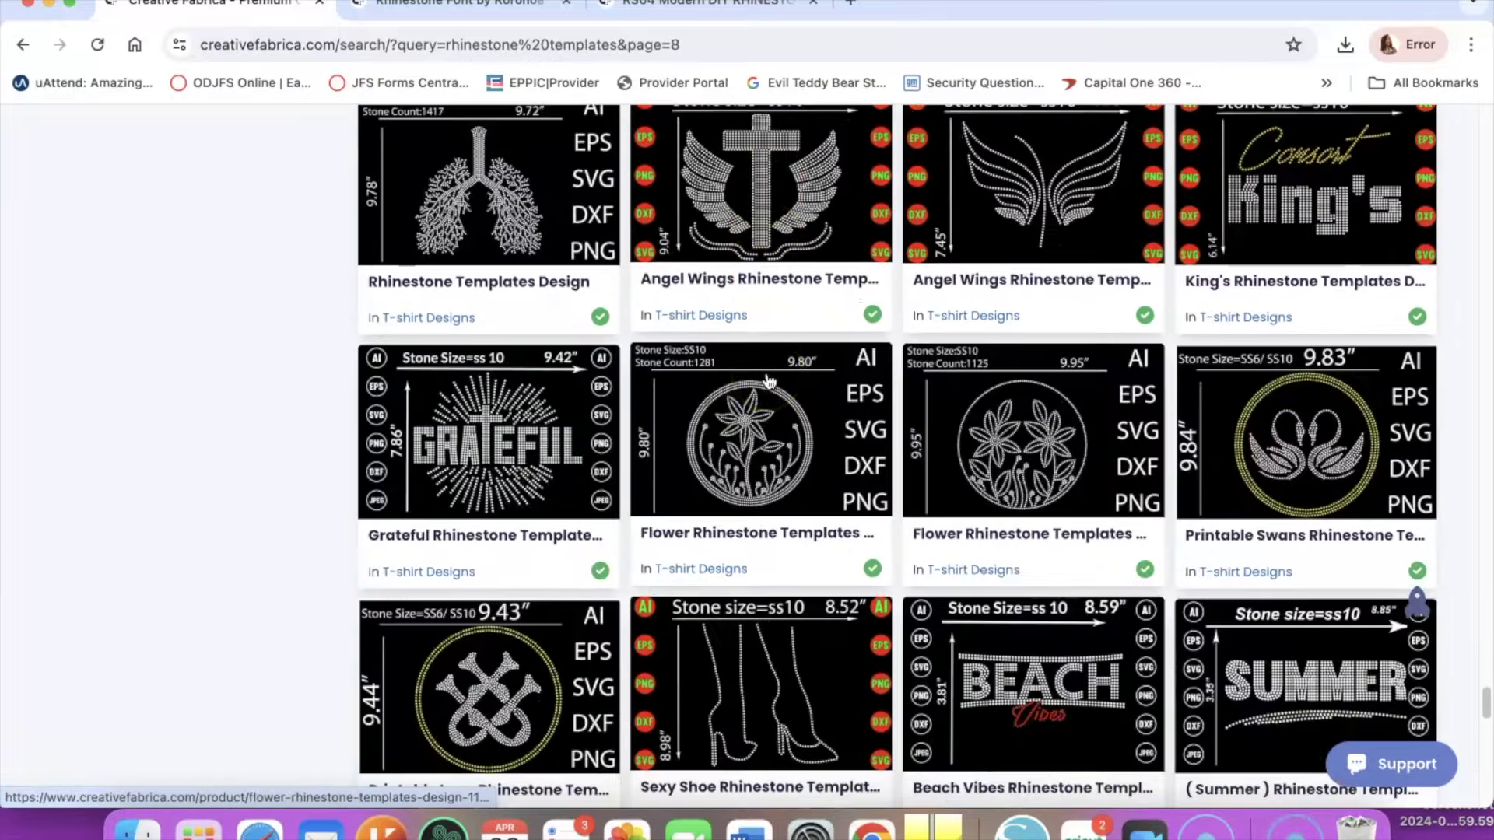
scroll(768, 381, down, 10)
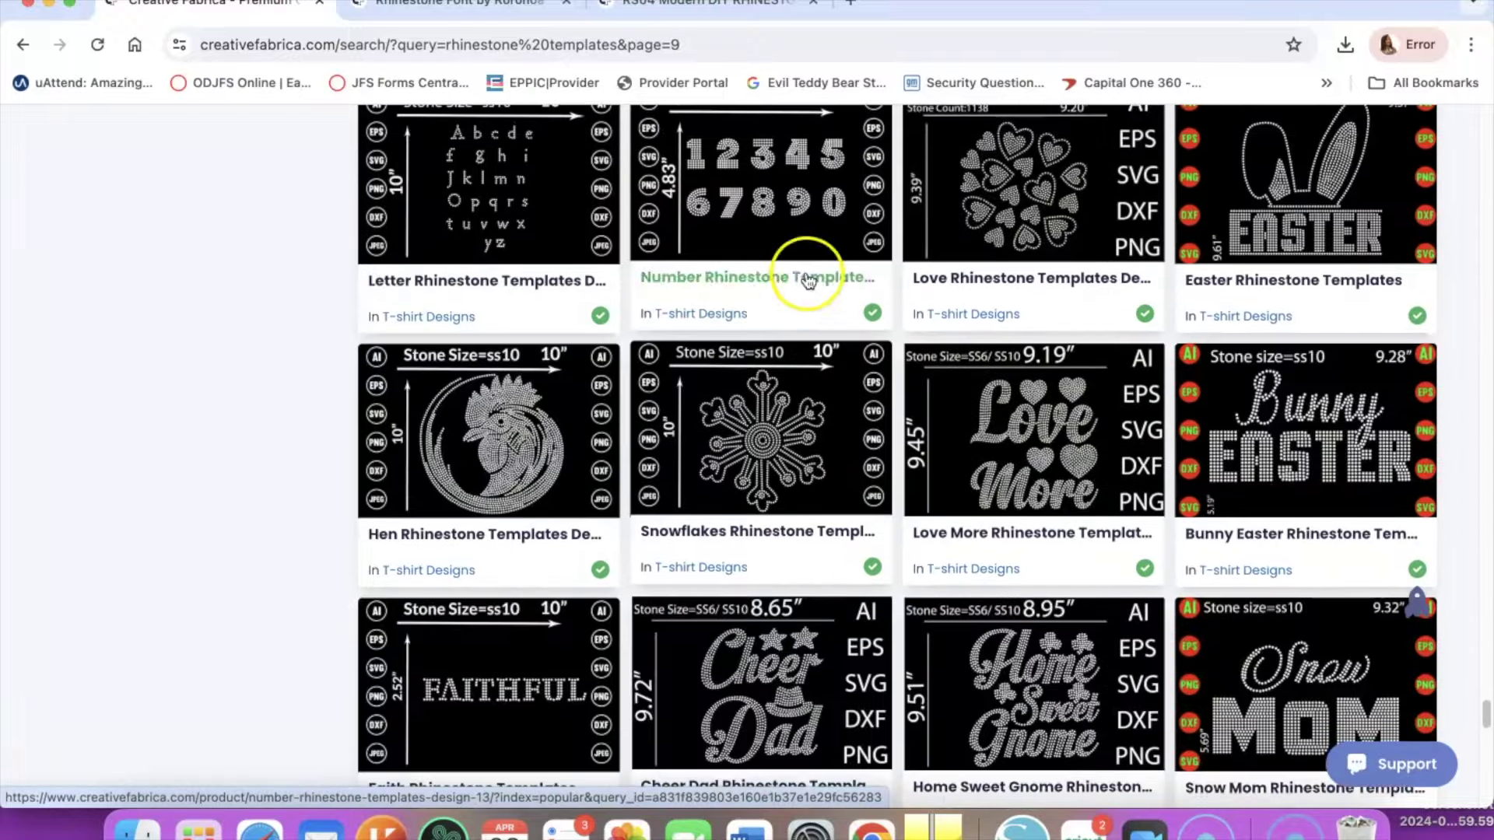
Go back up through the search results and open the Blessed Nana Rhinestone Templates product page.
scroll(849, 265, up, 10)
scroll(849, 265, up, 10)
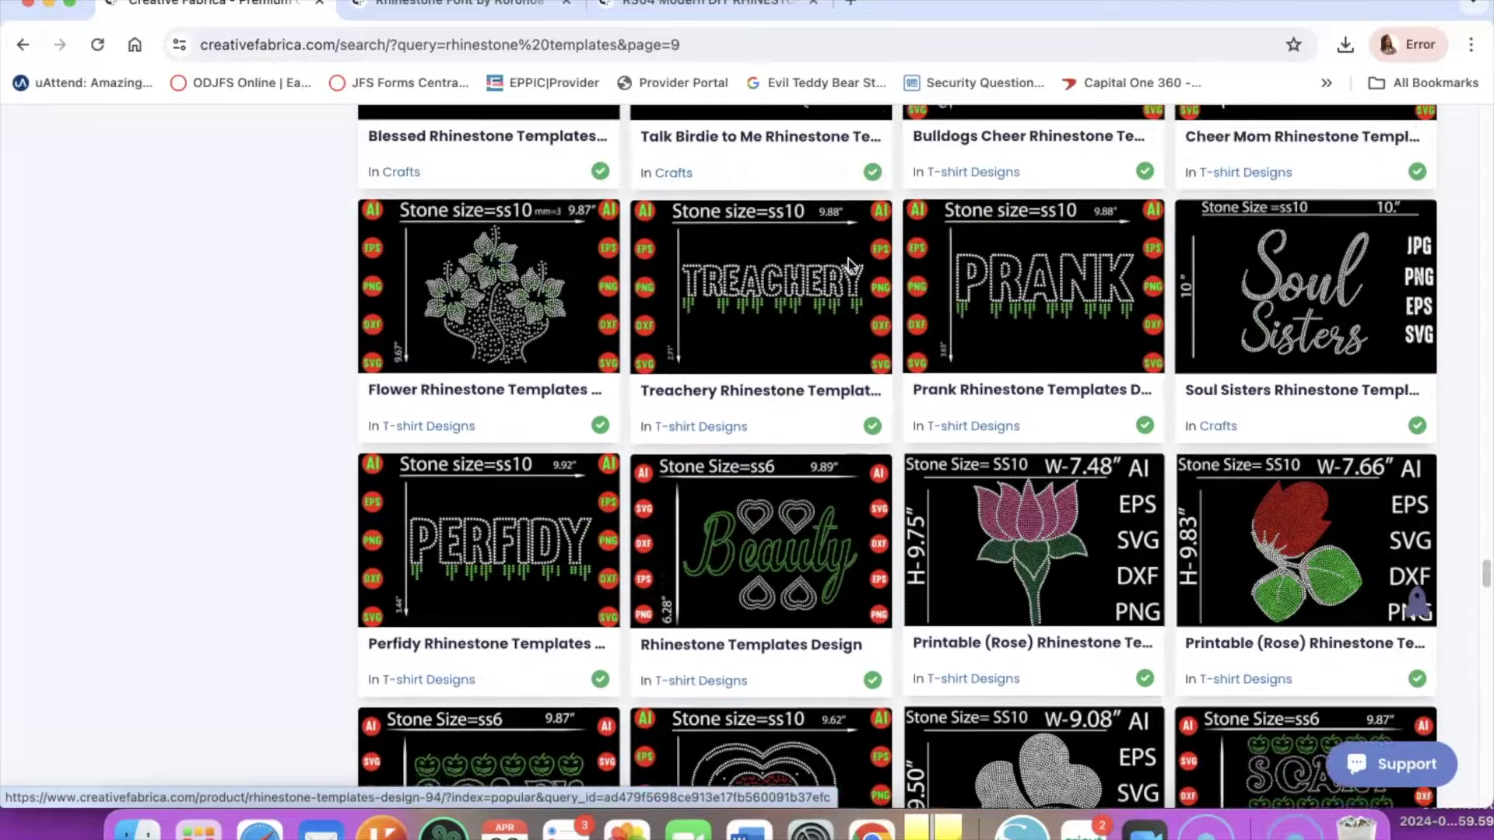
scroll(848, 263, up, 15)
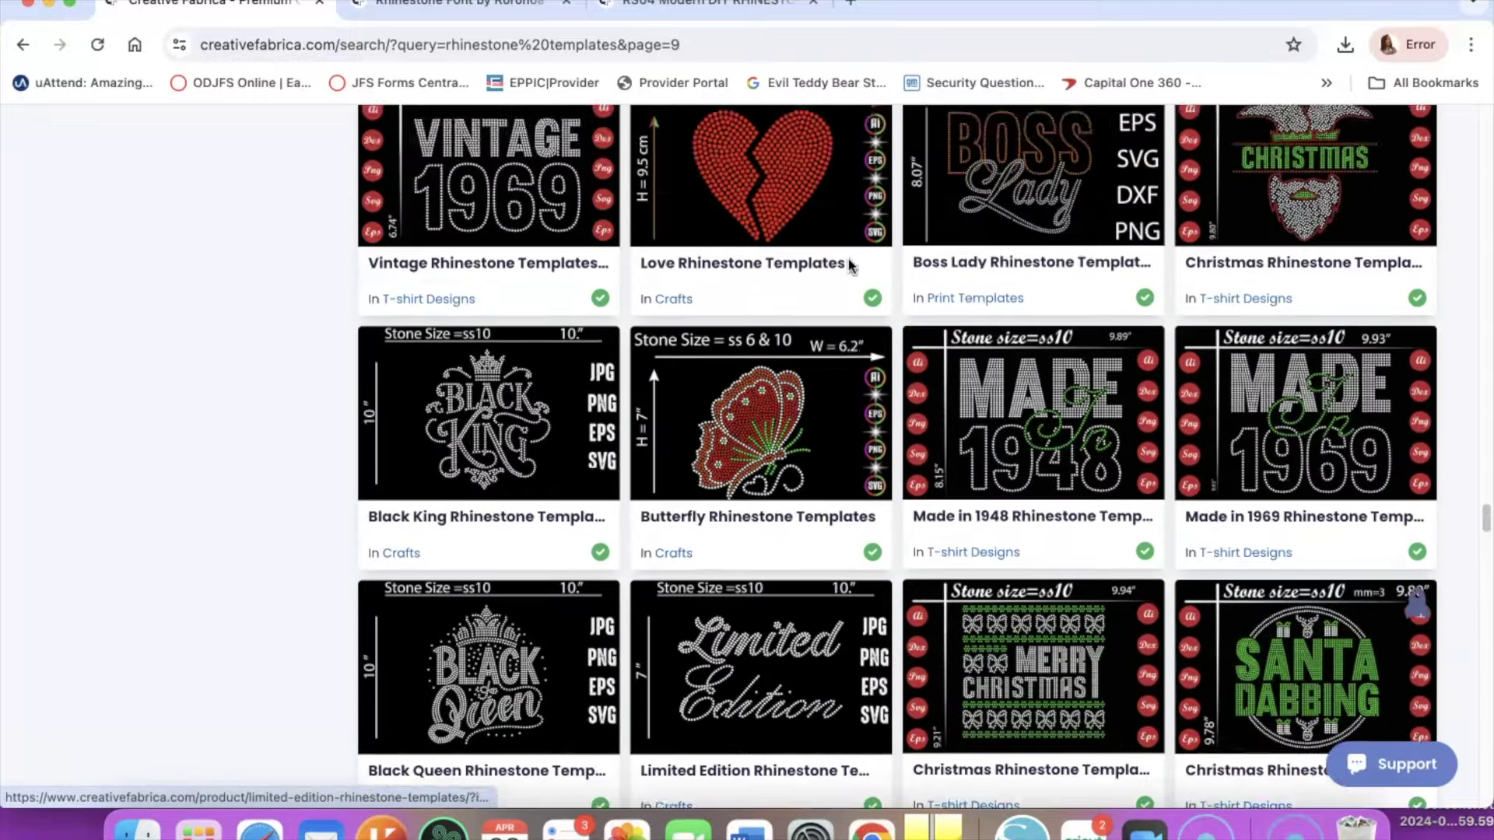
scroll(848, 263, up, 10)
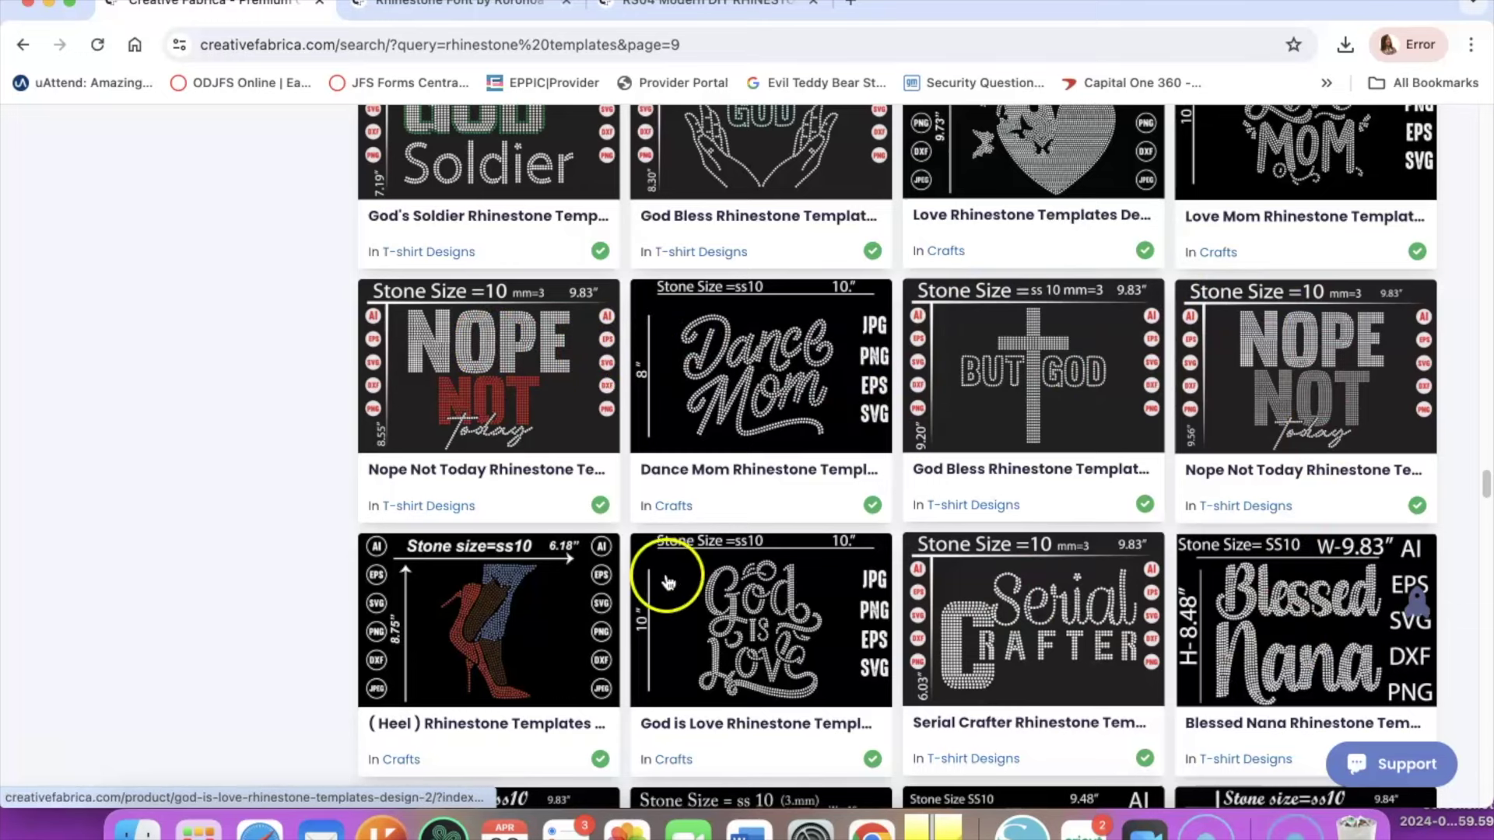
click(1321, 636)
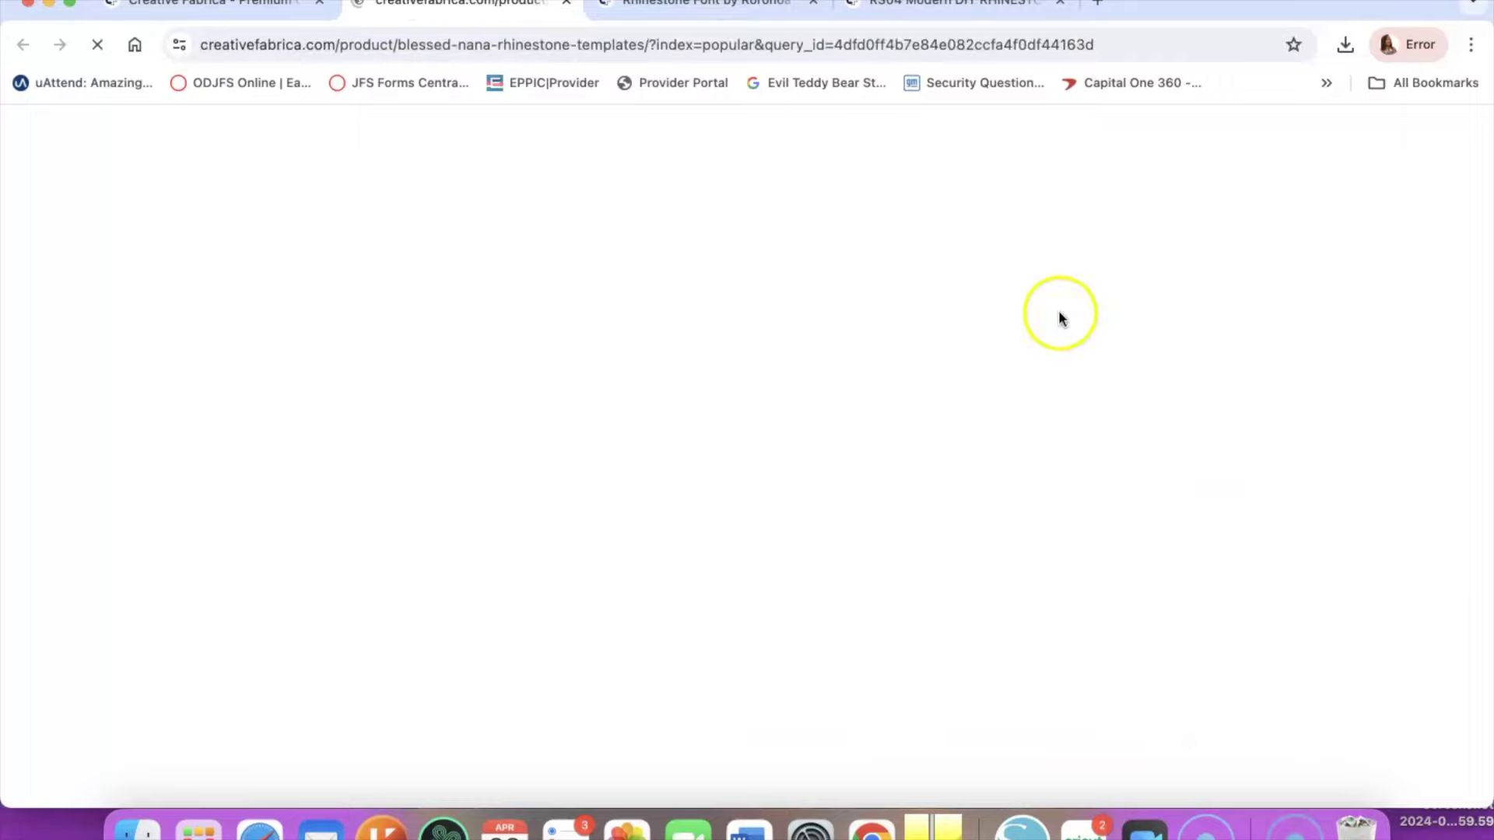
Download the Blessed Nana template, and move its extracted folder from Downloads onto the desktop.
scroll(486, 486, down, 5)
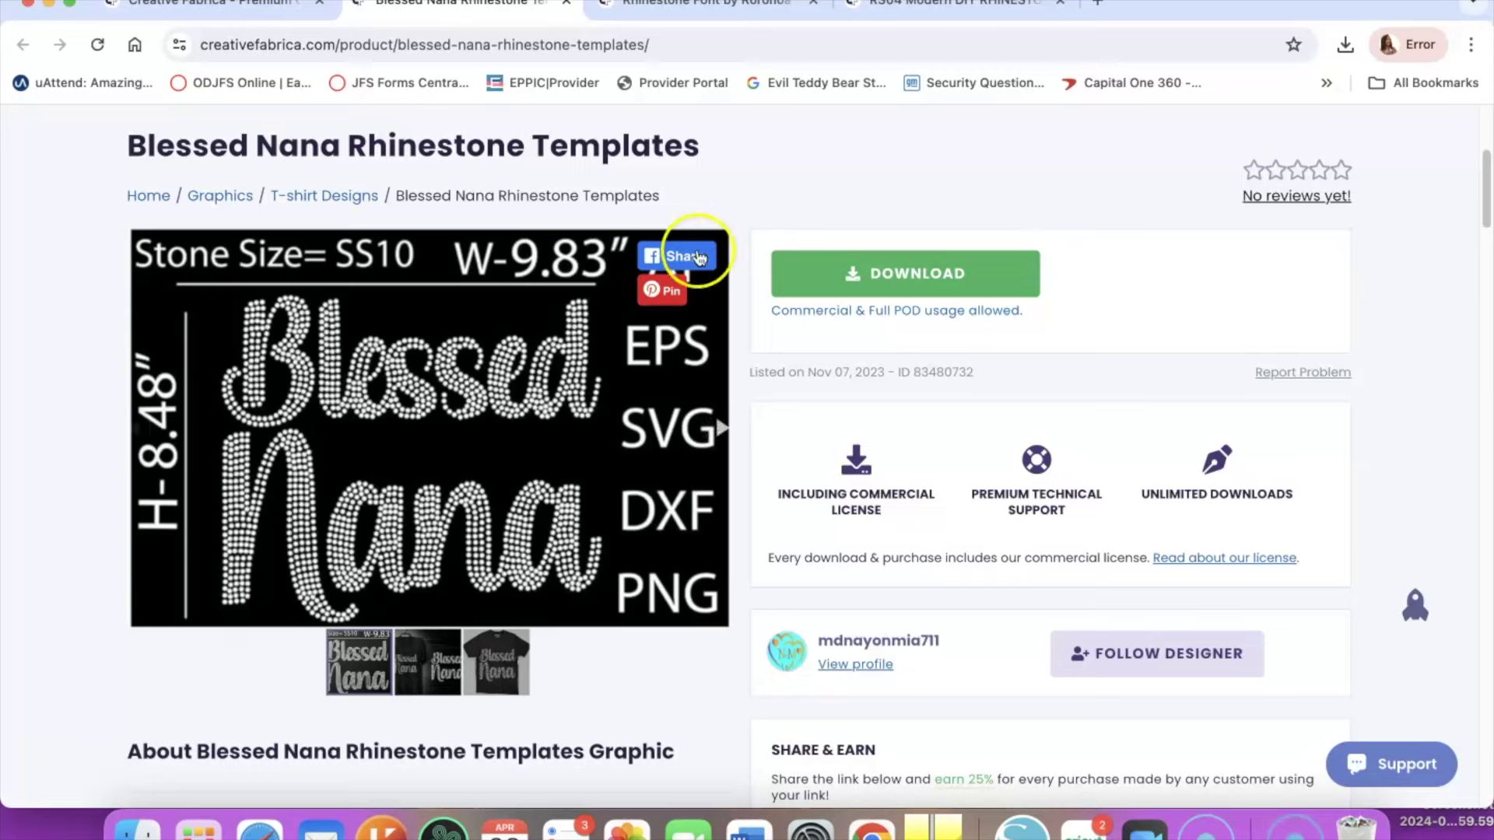
click(901, 285)
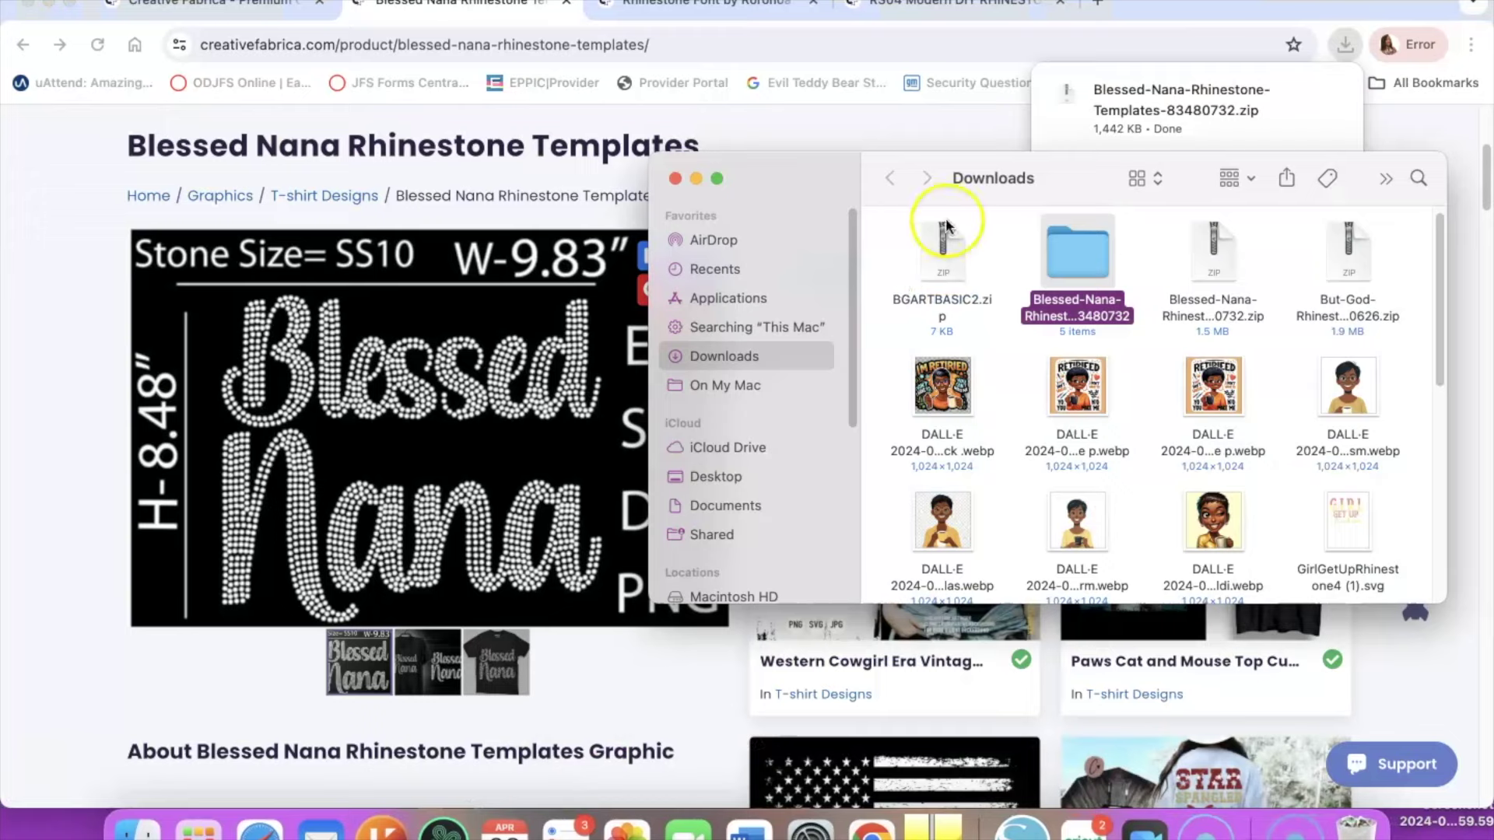
click(47, 11)
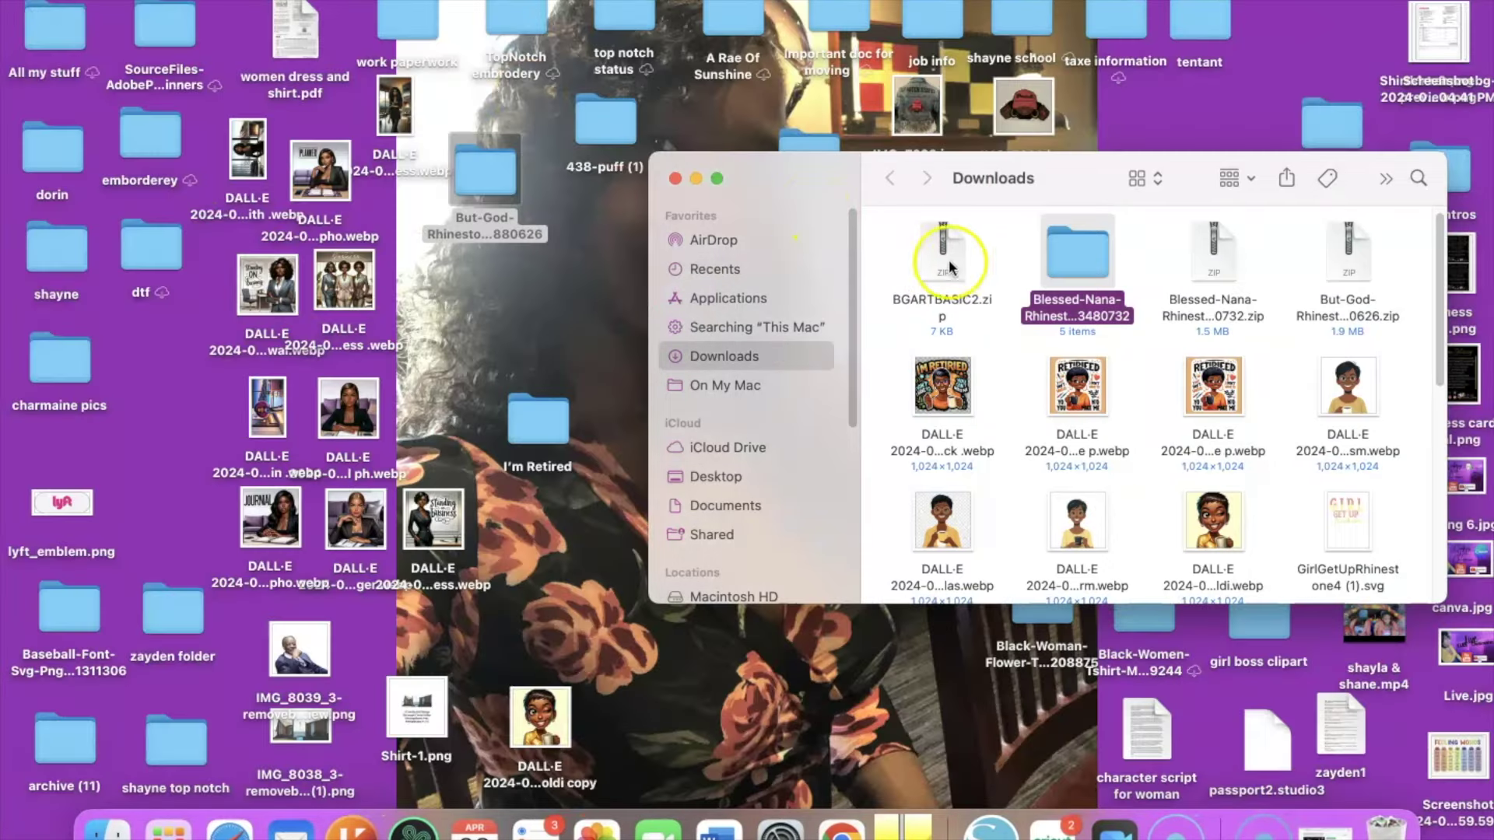
click(1056, 246)
drag(1056, 246, 539, 309)
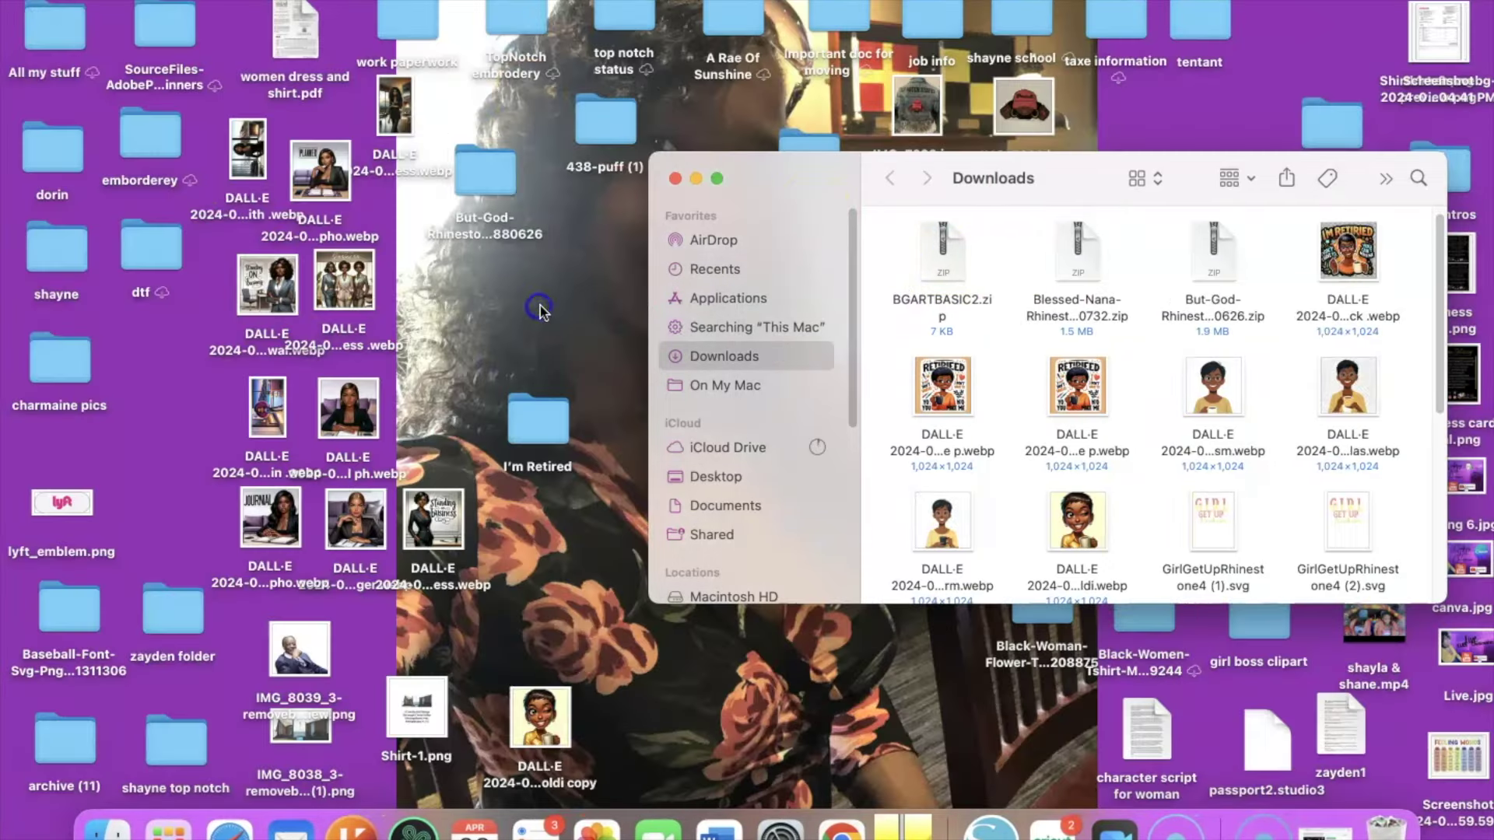
click(676, 178)
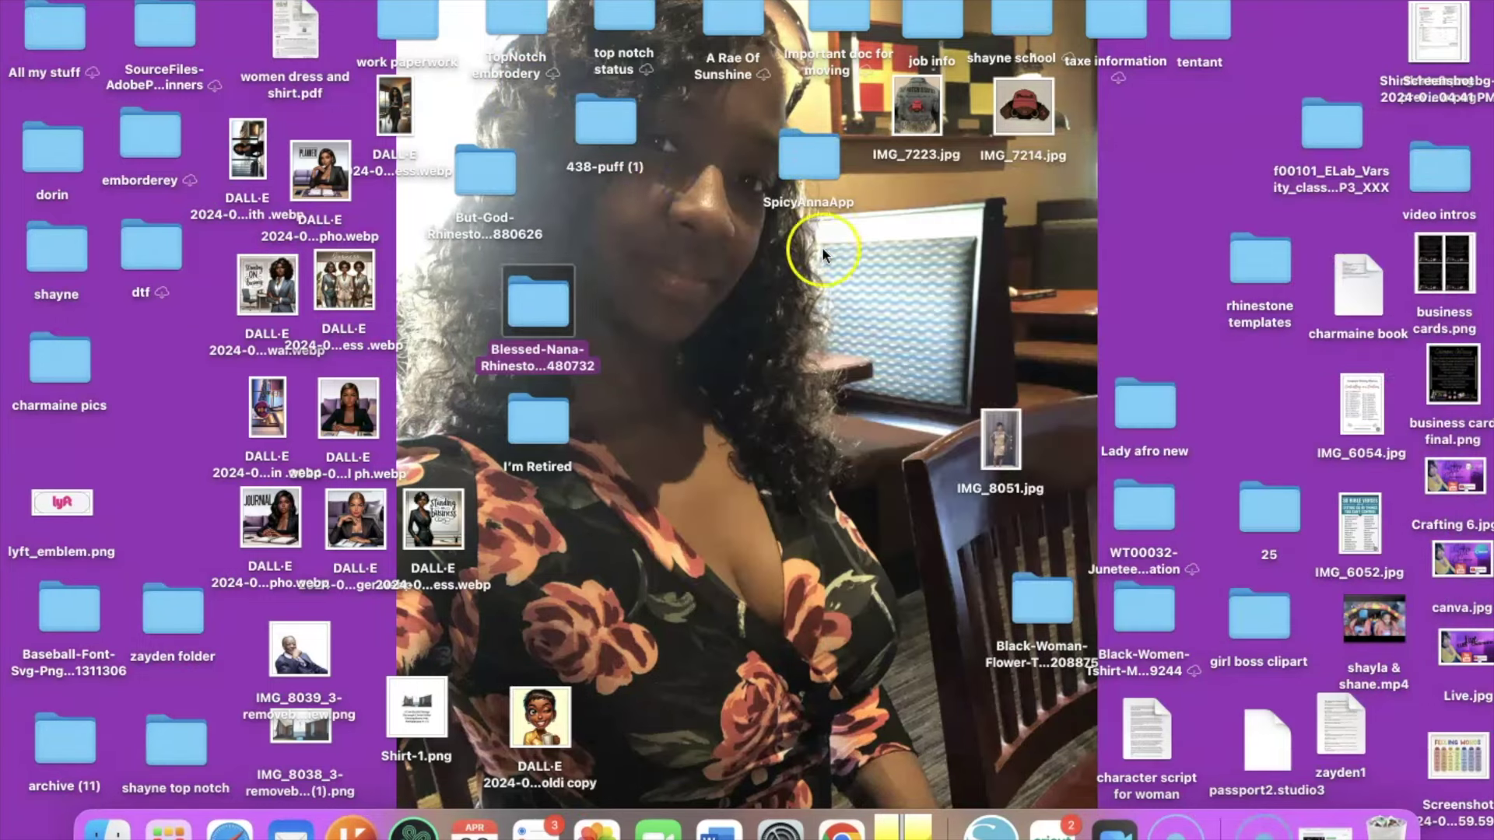
Move the rhinestone templates folder closer to the downloaded design folders on the desktop, and look through its contents.
drag(1259, 261, 1016, 265)
double_click(1016, 264)
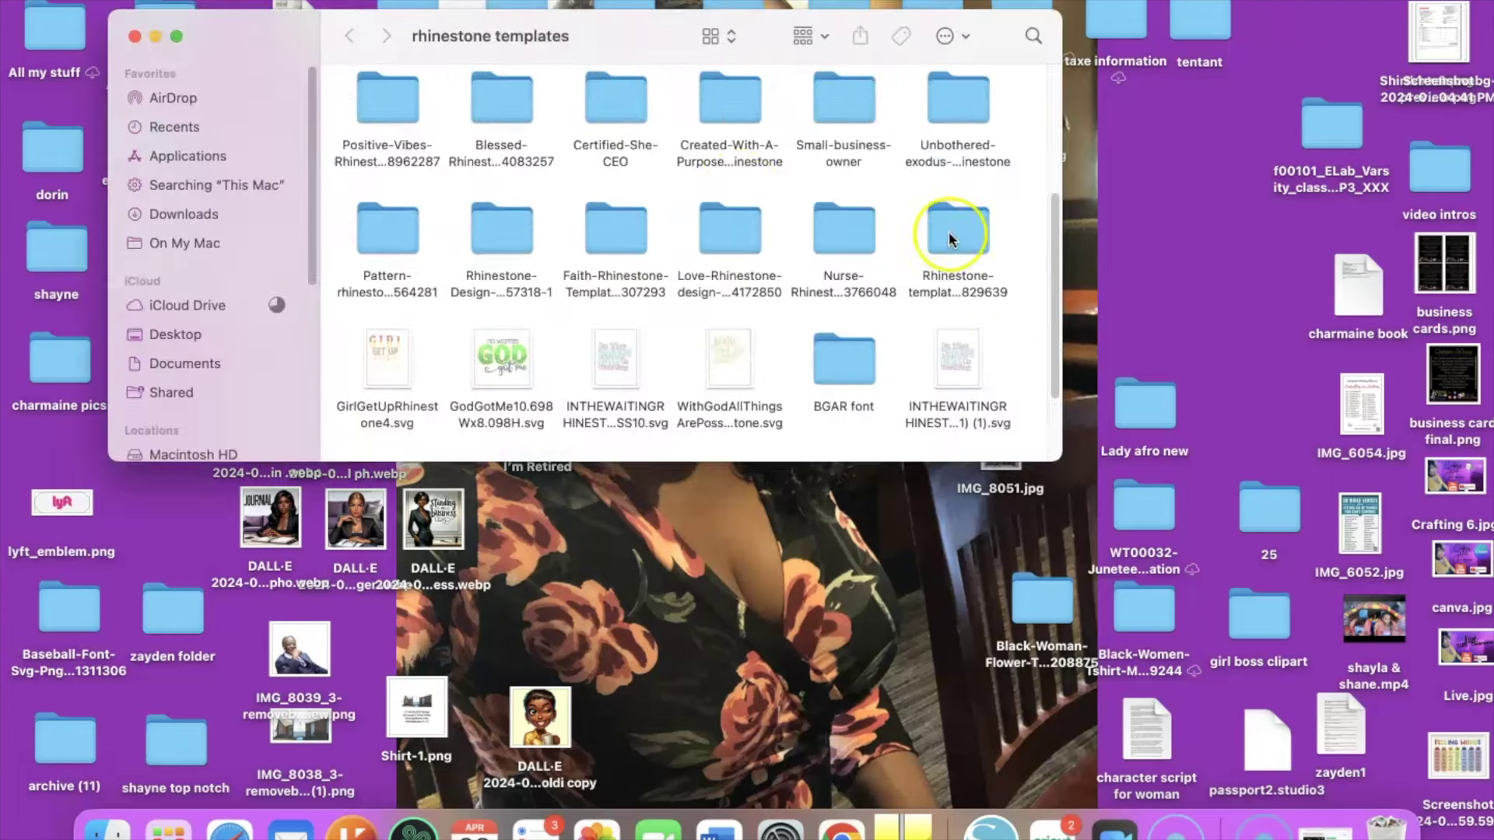
scroll(702, 190, down, 3)
scroll(702, 190, up, 5)
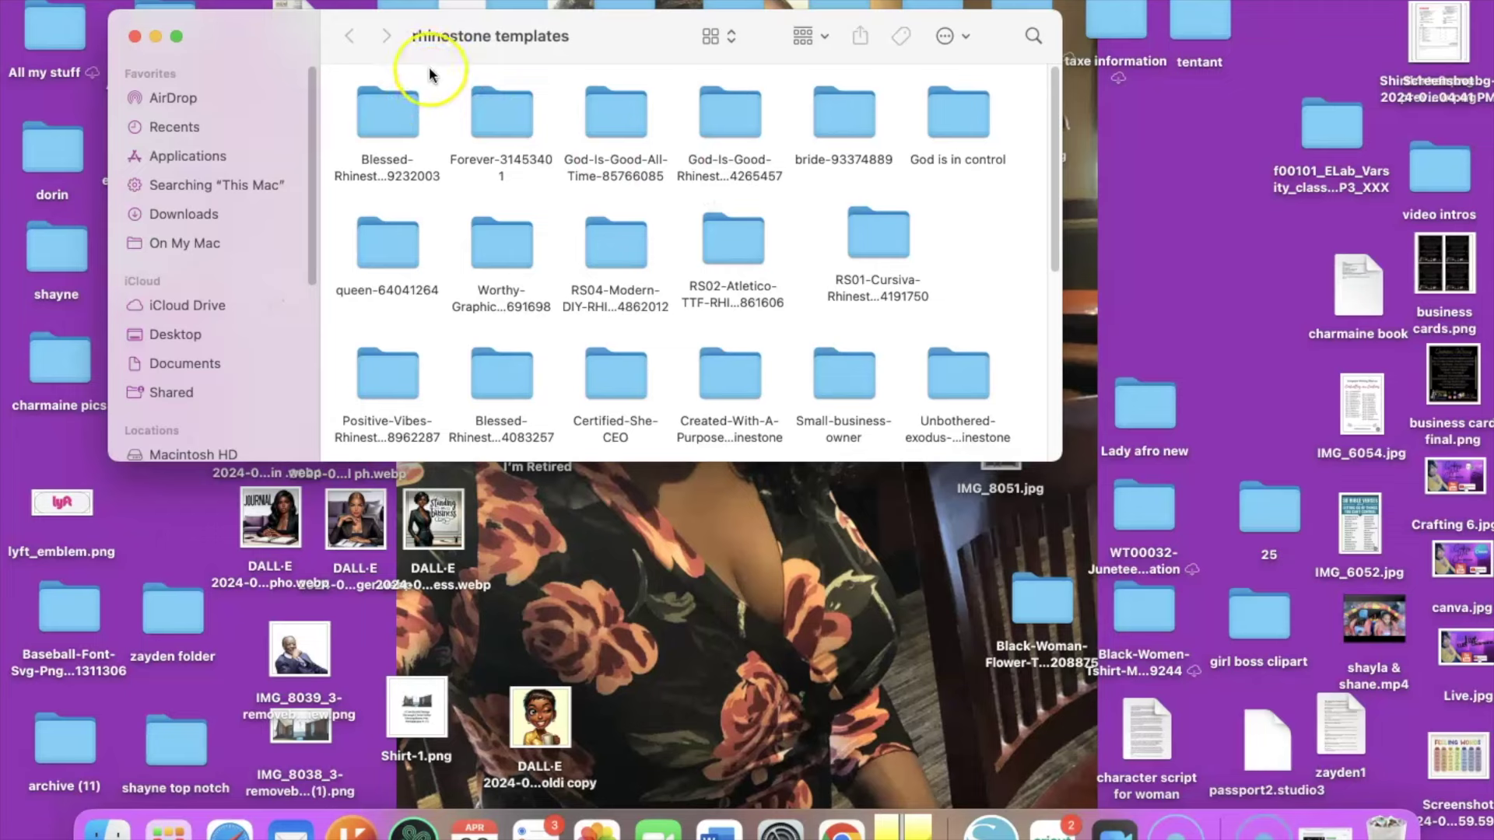
click(471, 69)
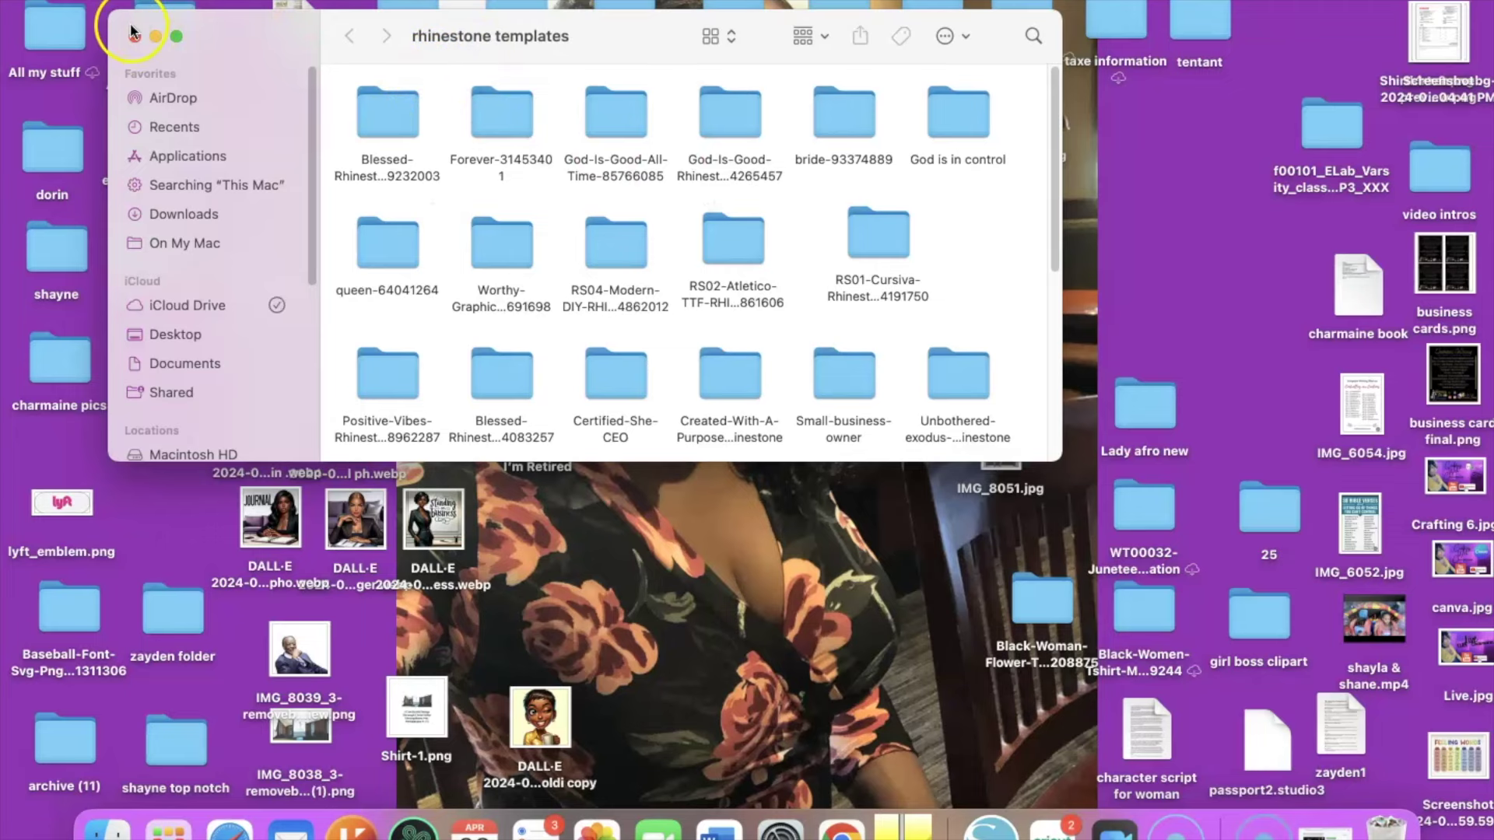
click(134, 35)
Move the Blessed Nana and But God design folders into the rhinestone templates folder on the desktop.
drag(529, 295, 1023, 268)
click(538, 413)
drag(478, 158, 1026, 263)
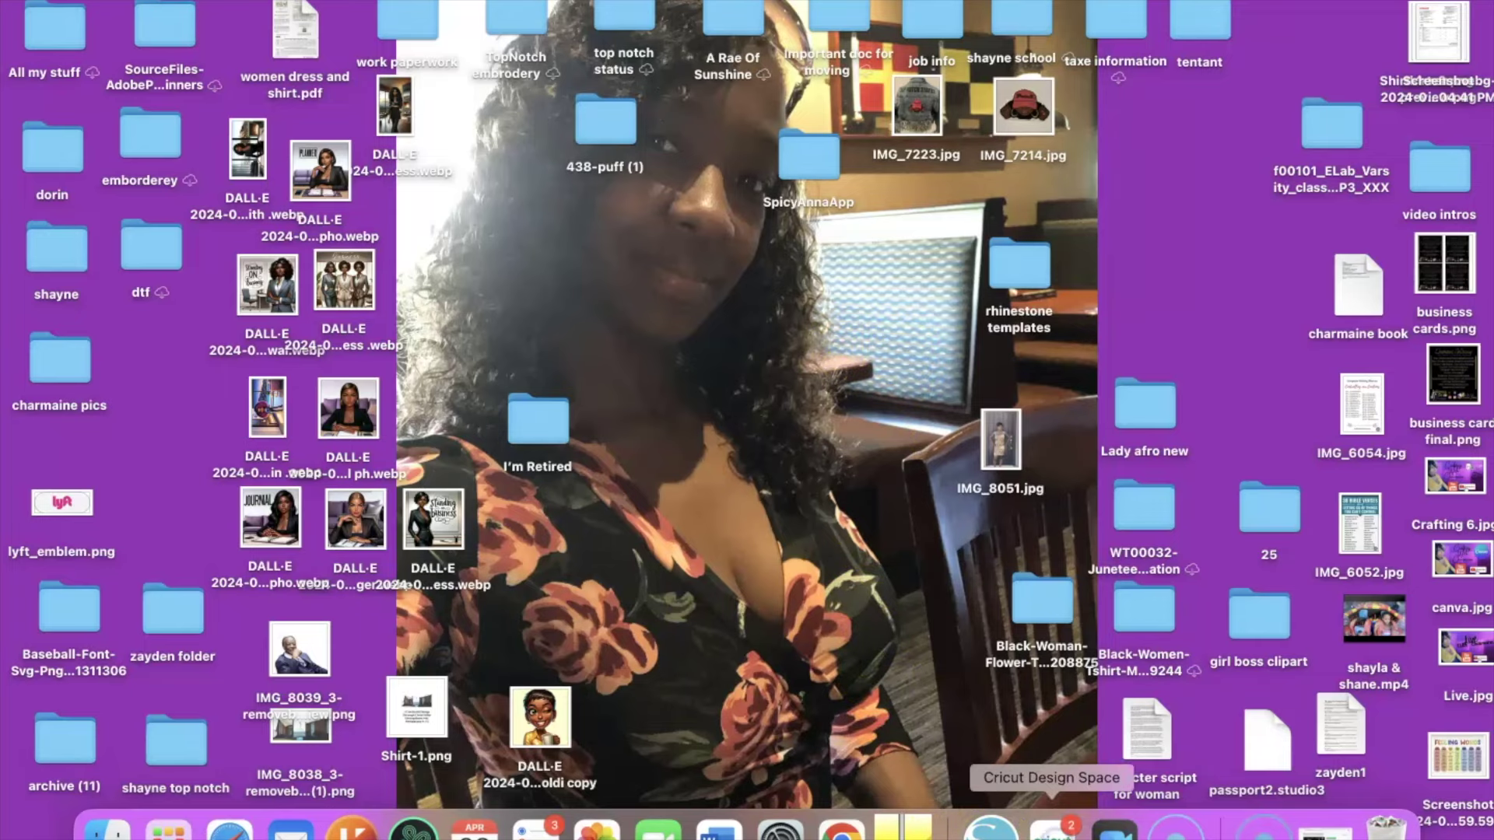
Switch to Cricut Design Space, and start a new project with its image upload page open.
click(1051, 829)
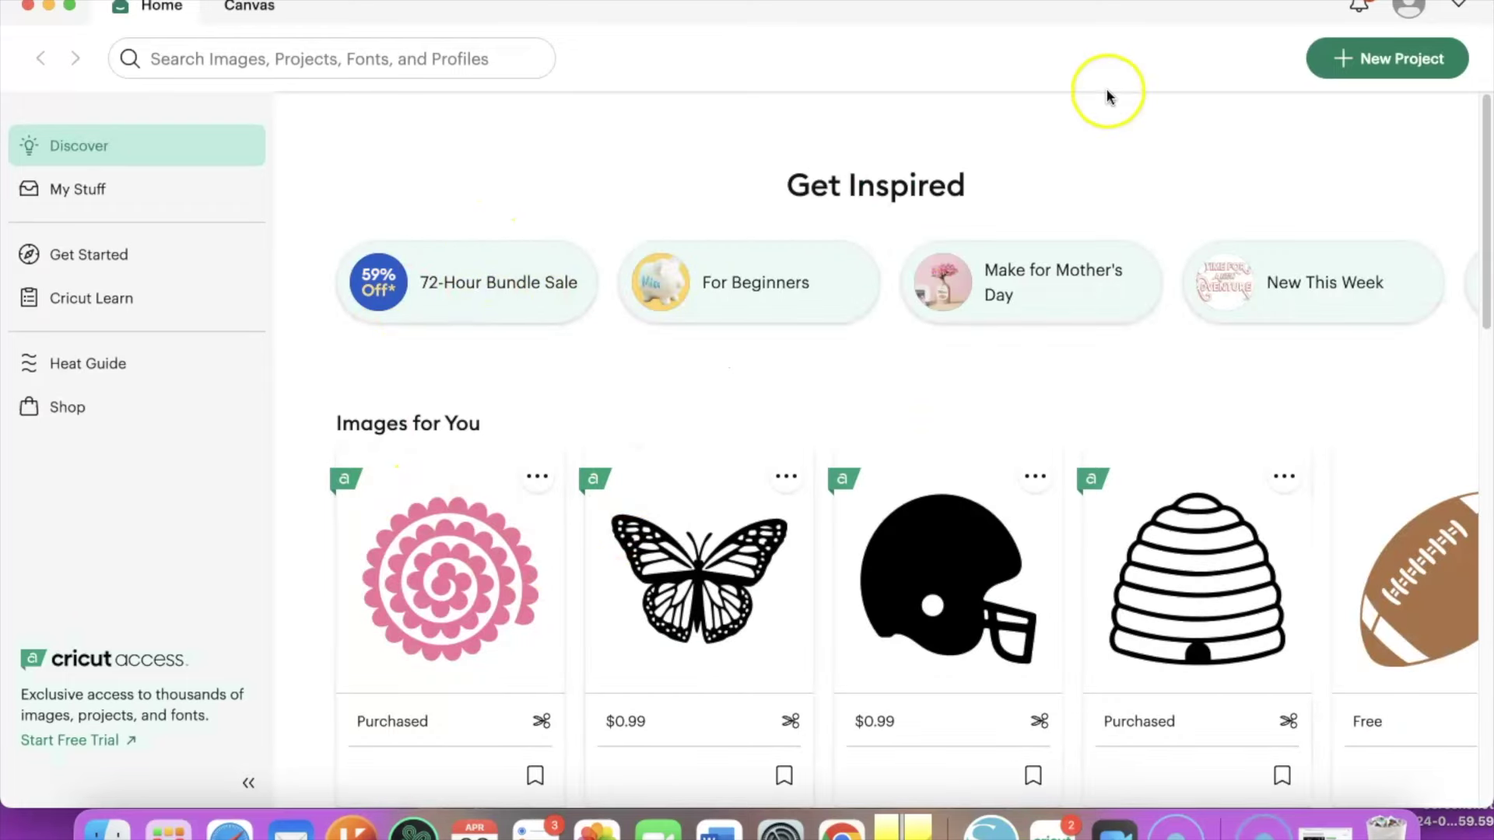
click(1383, 62)
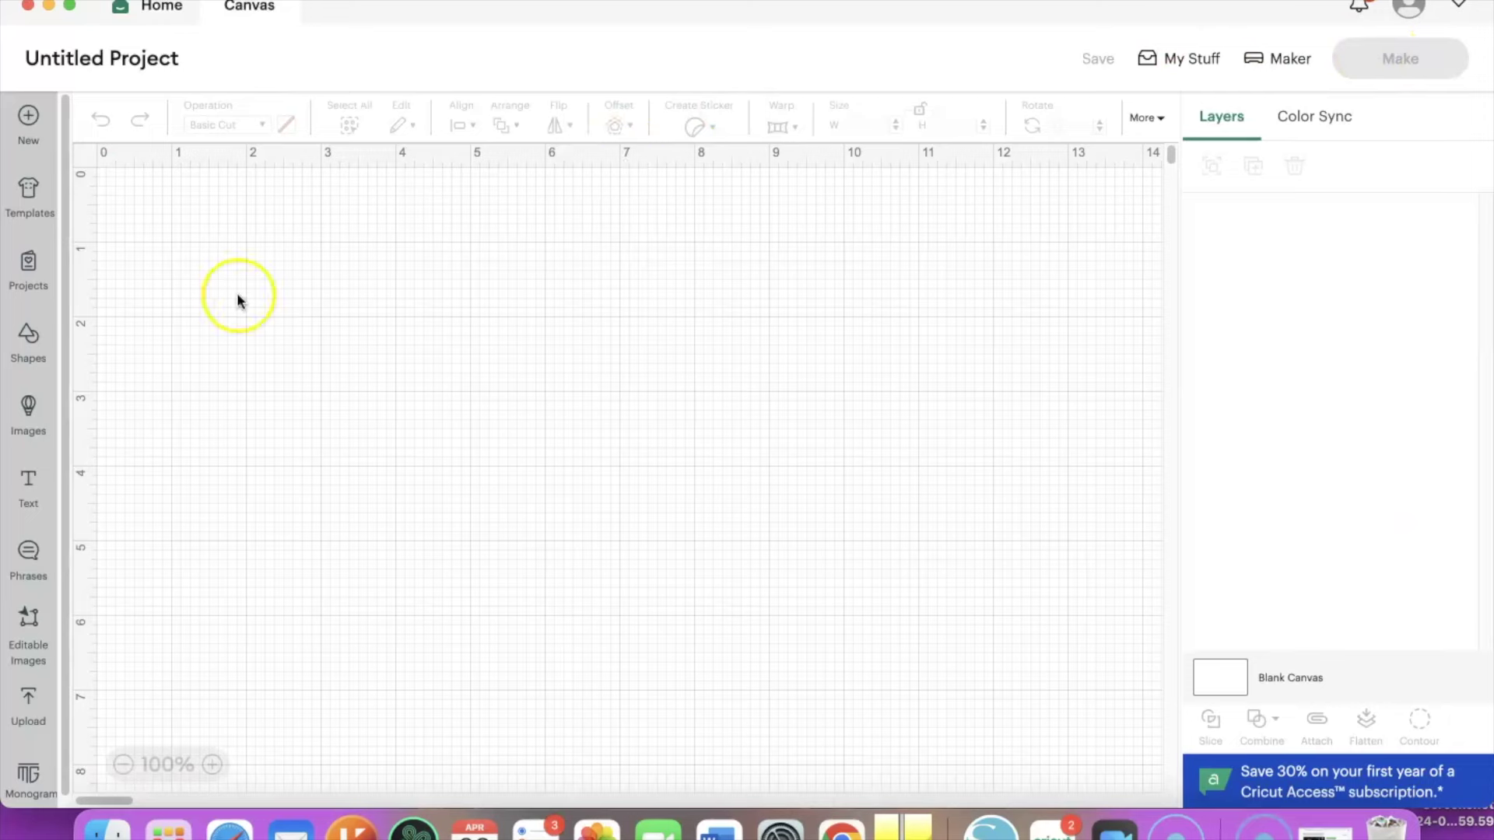
click(19, 703)
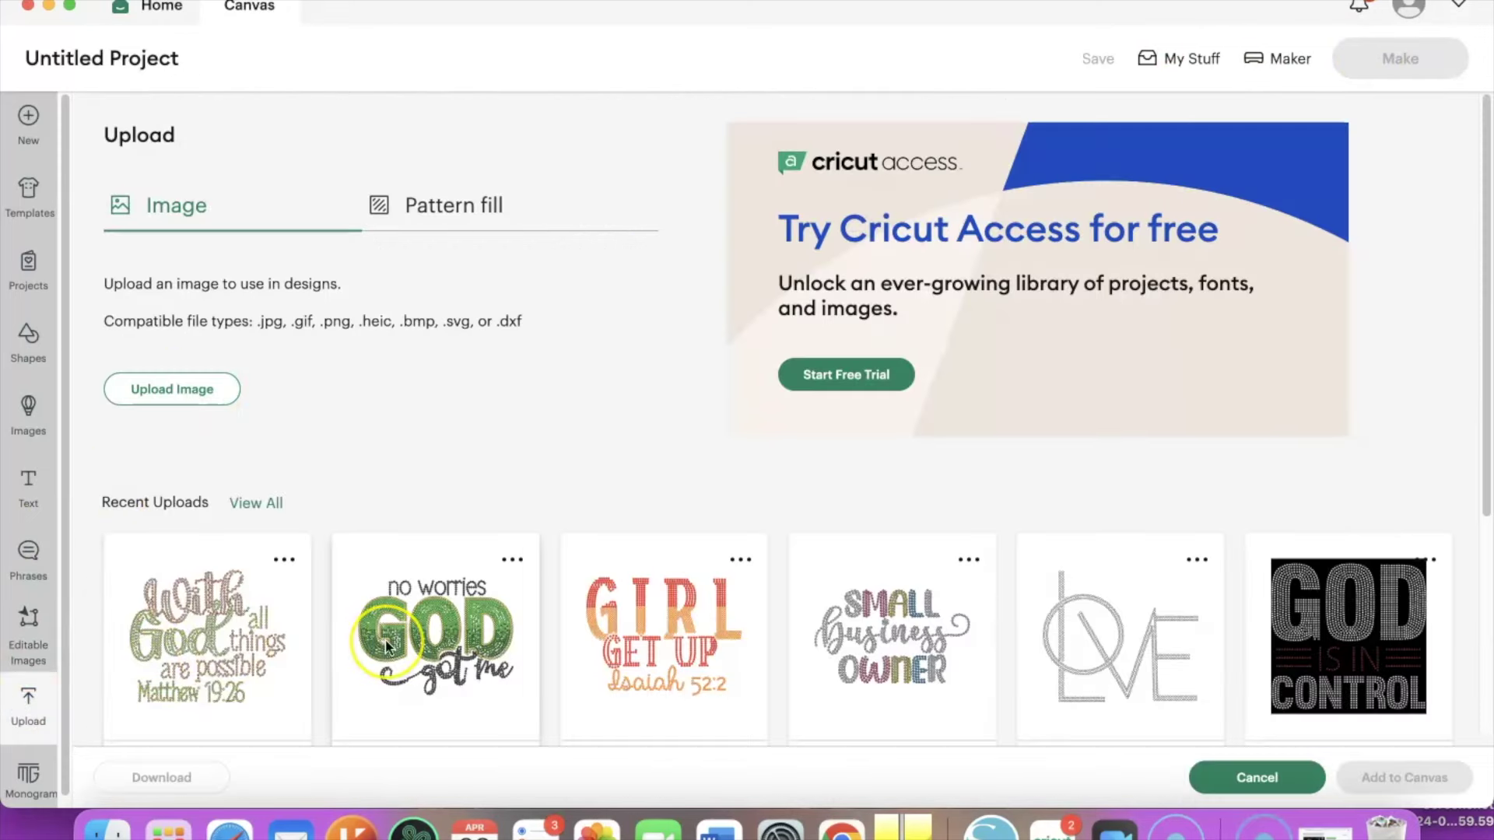
Look through the recent uploads, start a new image upload, and browse to the rhinestone templates folder on the desktop.
scroll(385, 638, down, 5)
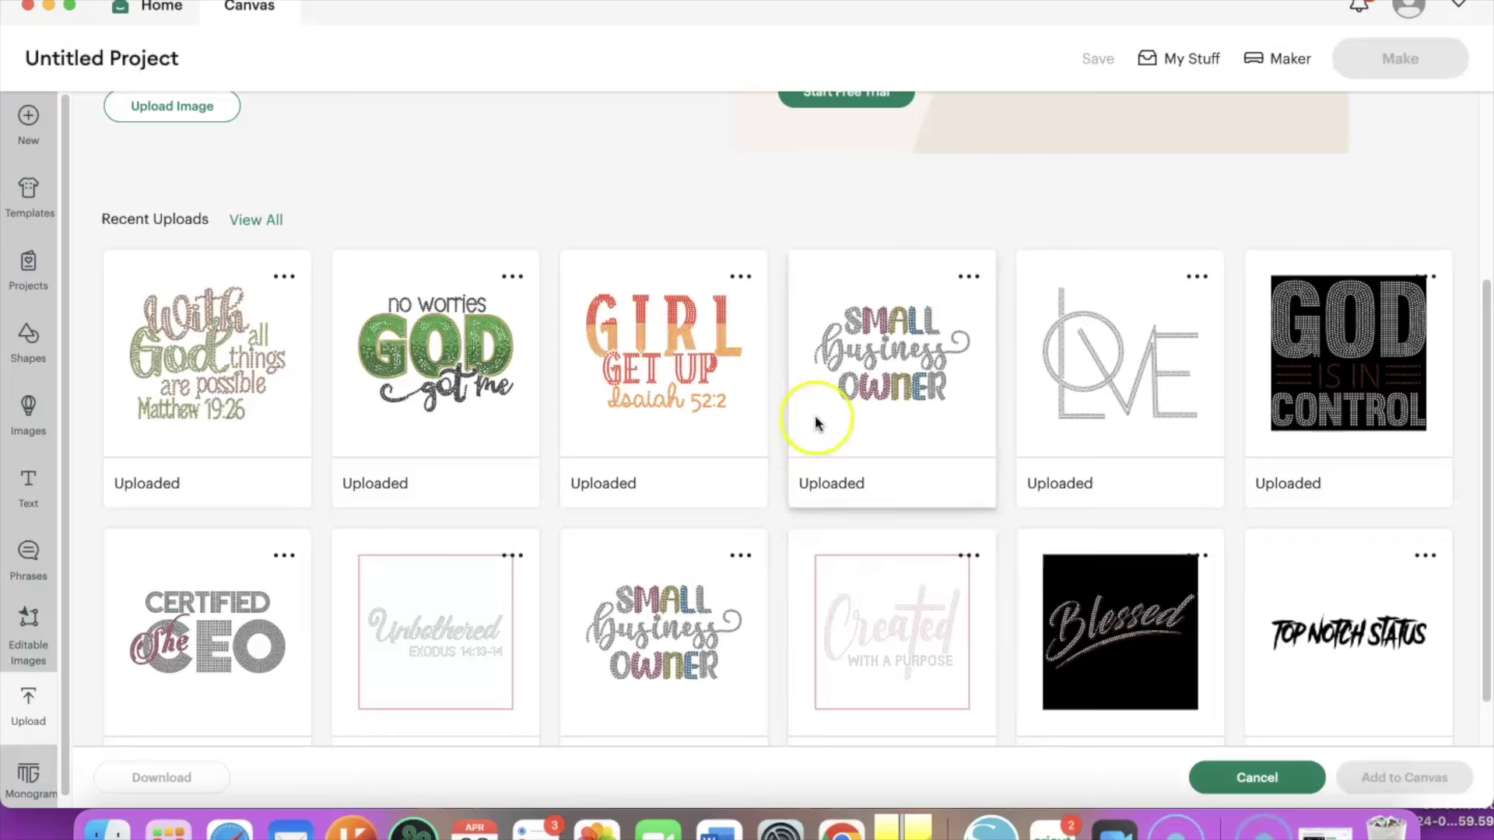
scroll(816, 423, down, 2)
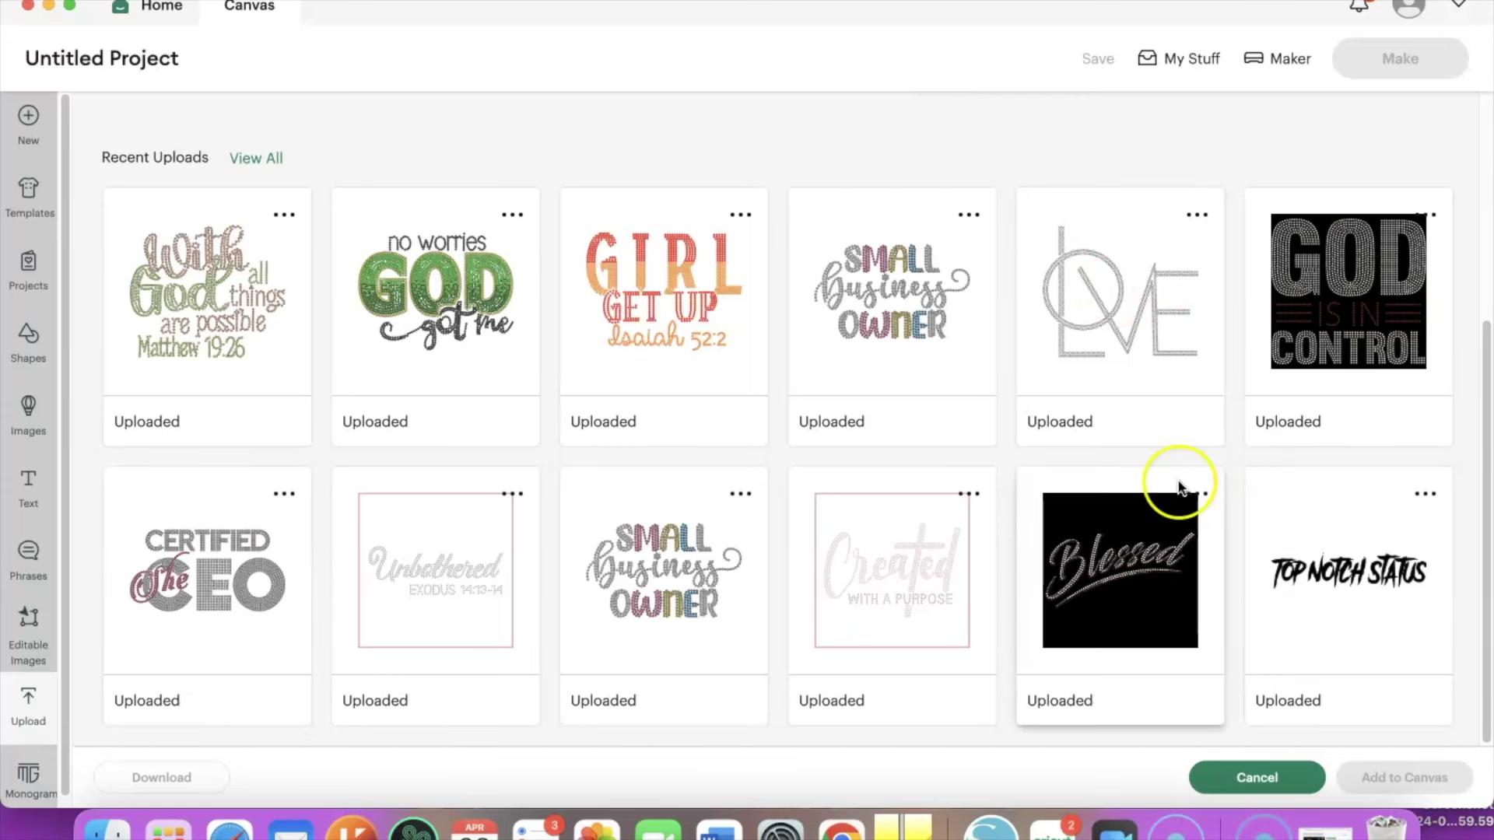
scroll(557, 532, up, 1)
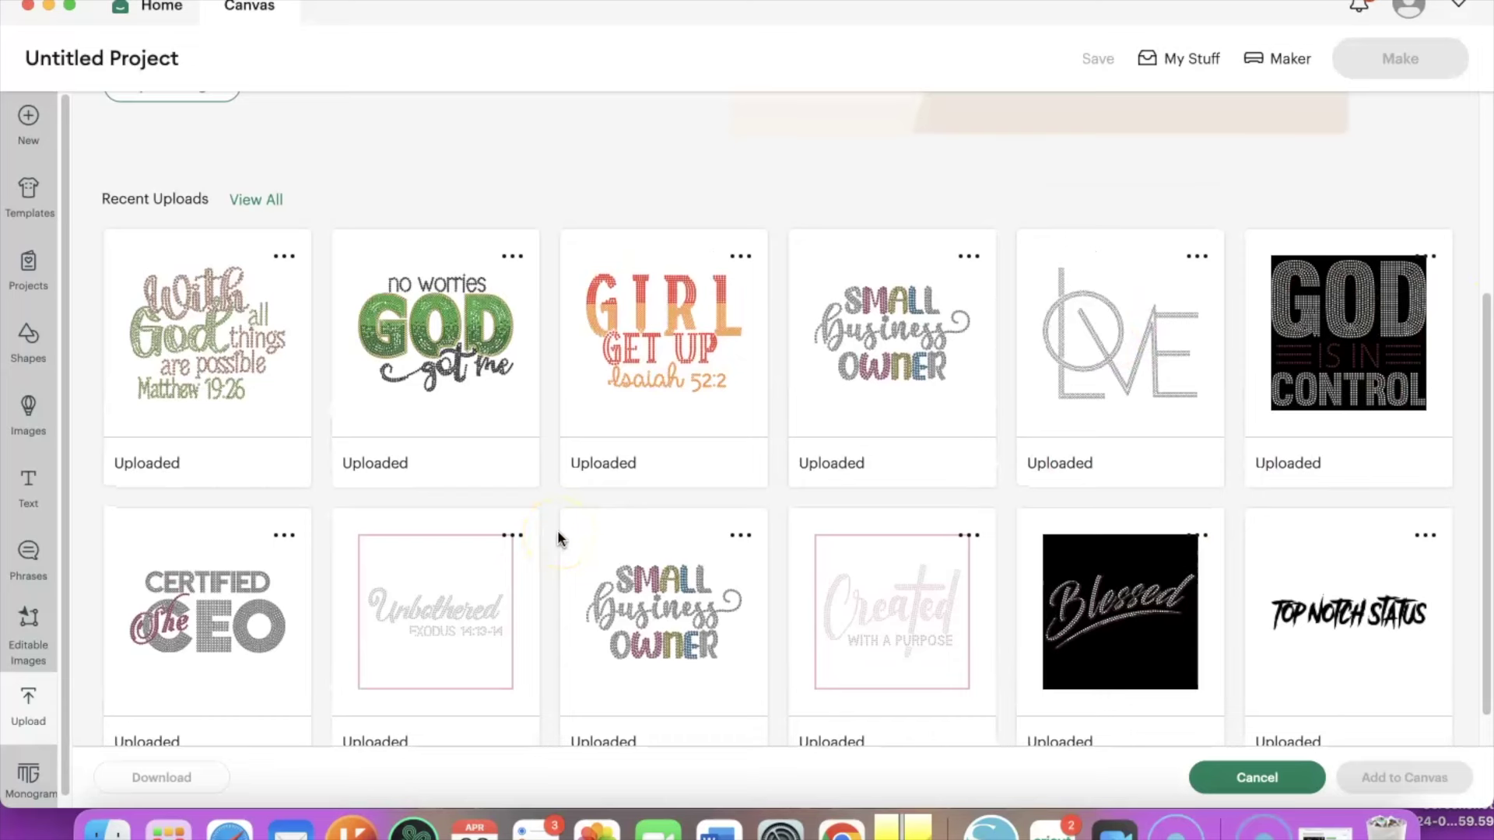
scroll(557, 537, up, 5)
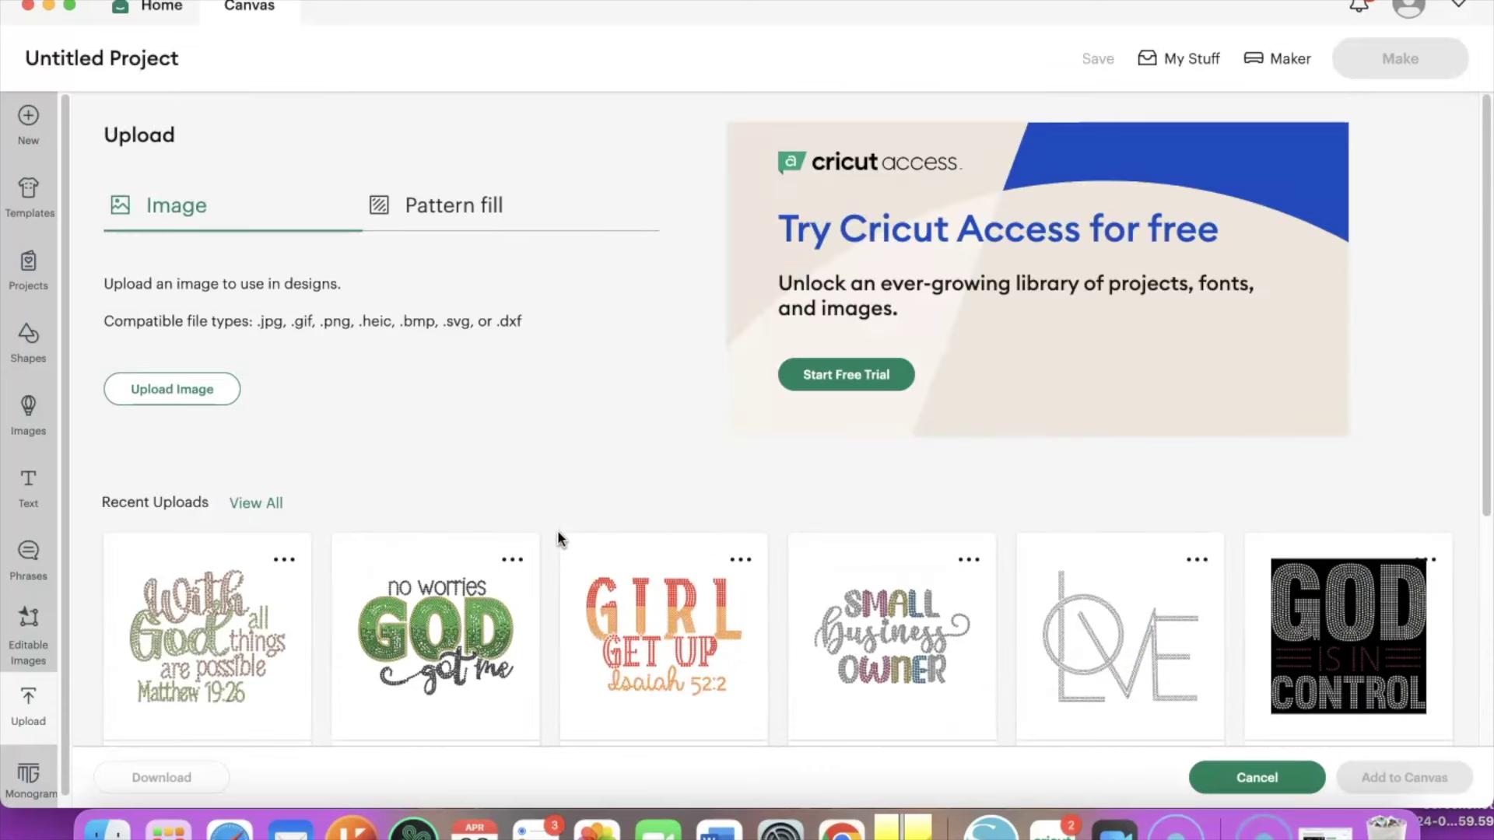
click(170, 388)
click(779, 378)
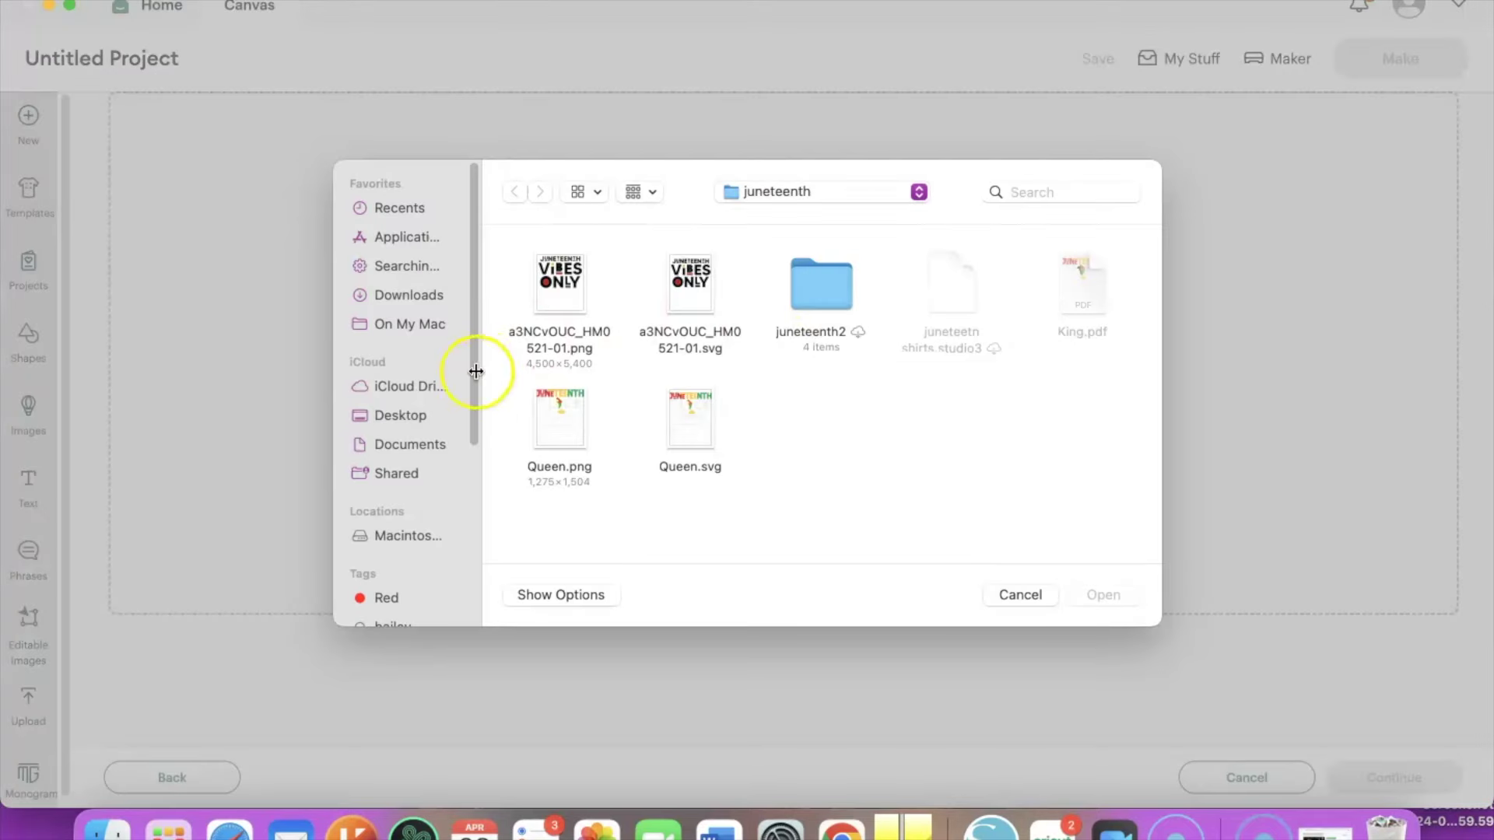
click(400, 414)
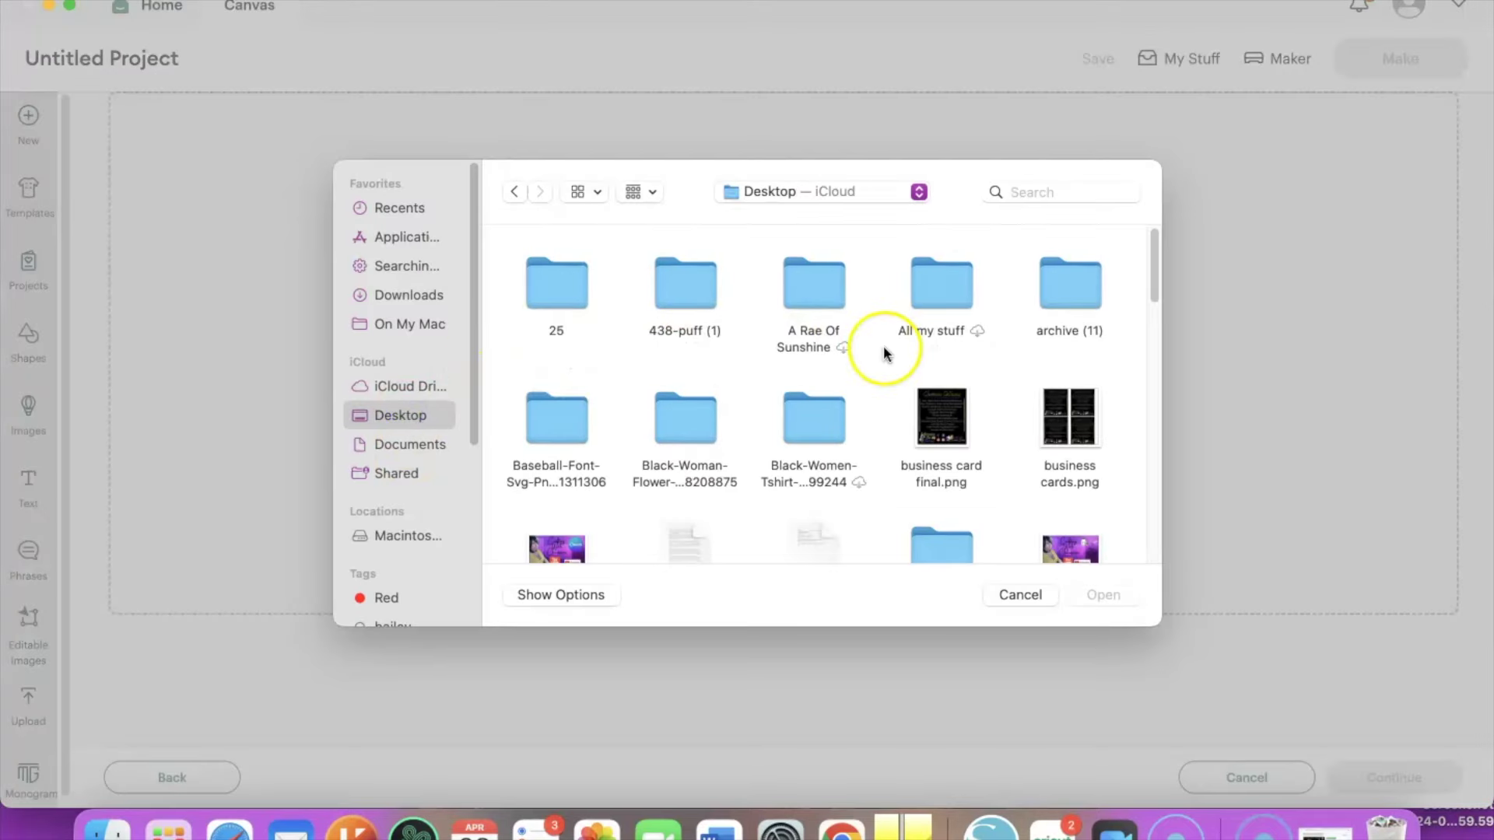
scroll(884, 345, down, 5)
scroll(884, 346, down, 10)
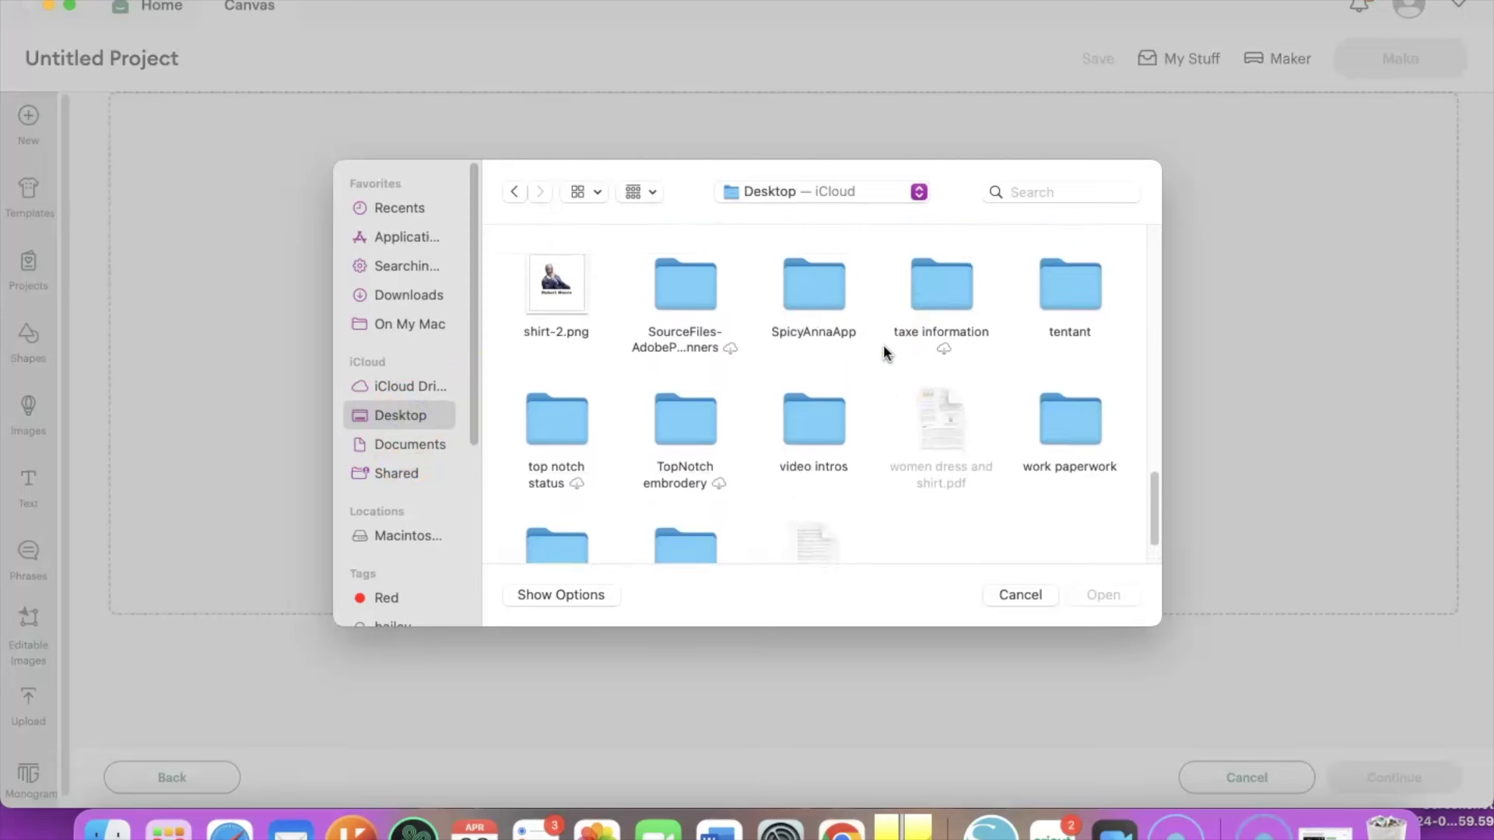
scroll(884, 344, up, 4)
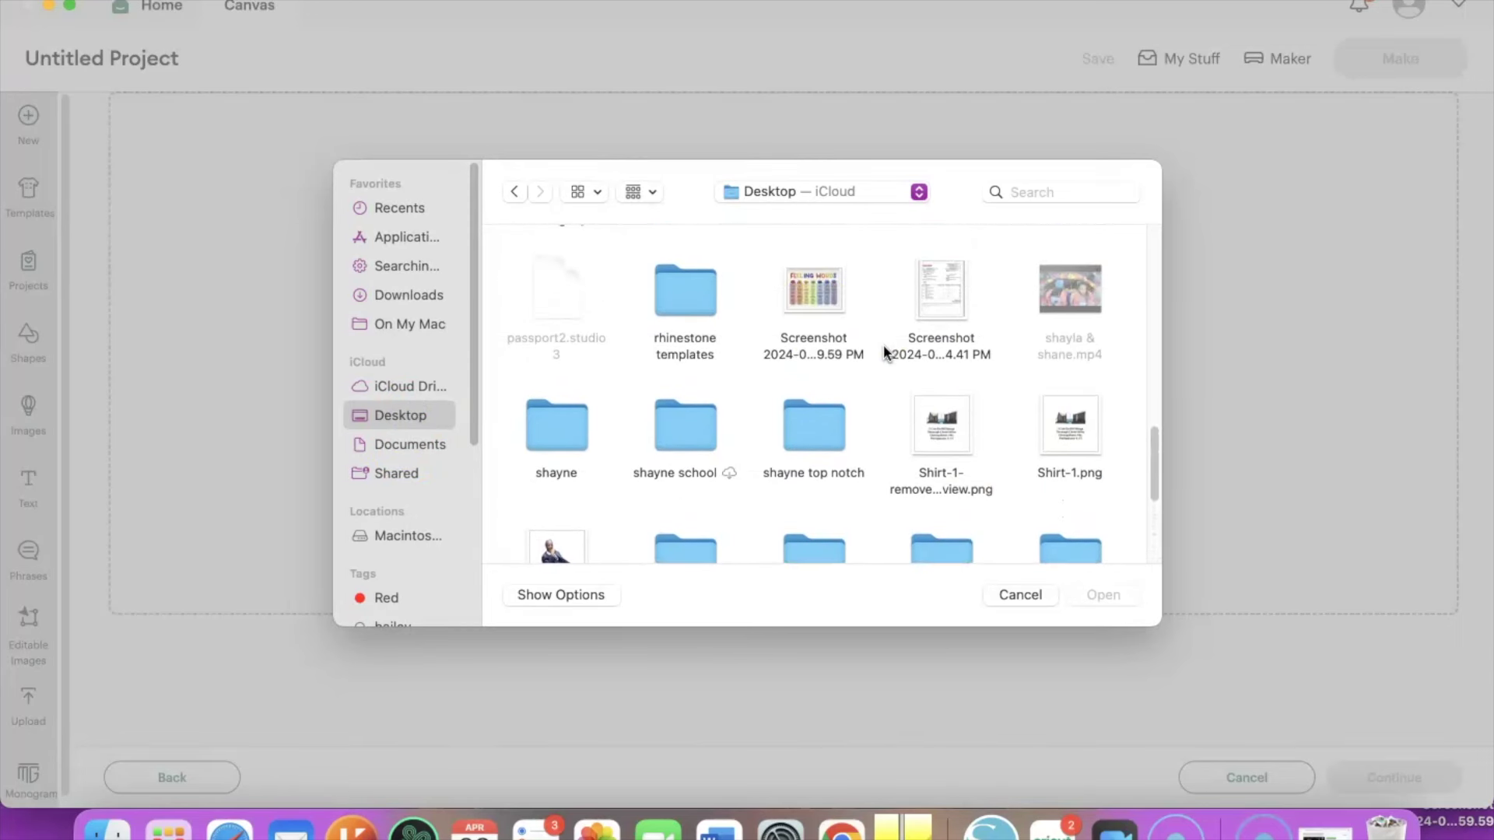
click(702, 296)
double_click(702, 295)
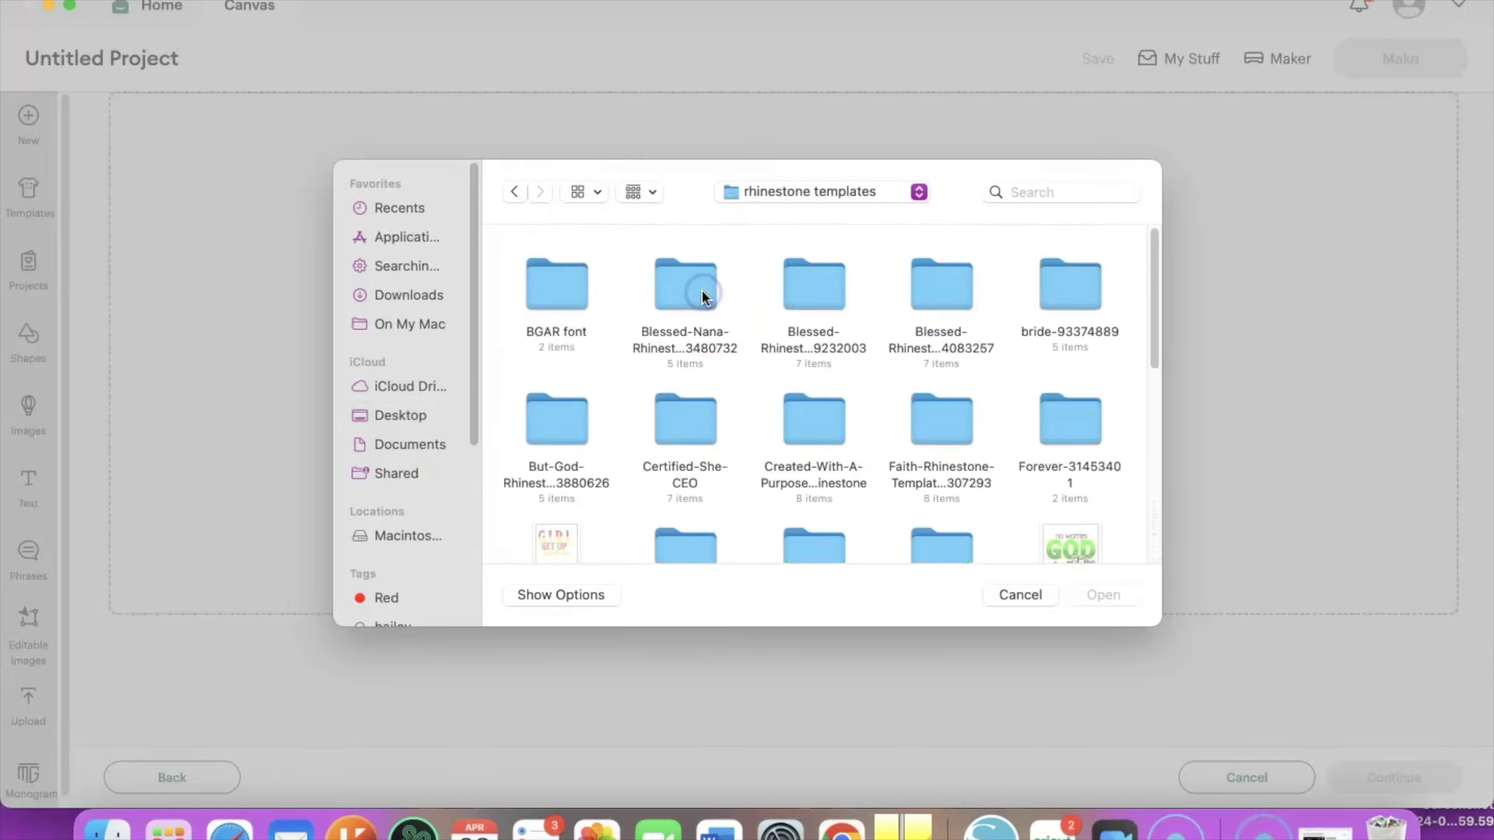
Upload 3.svg from the Blessed Nana rhinestone folder as a cut image.
click(677, 294)
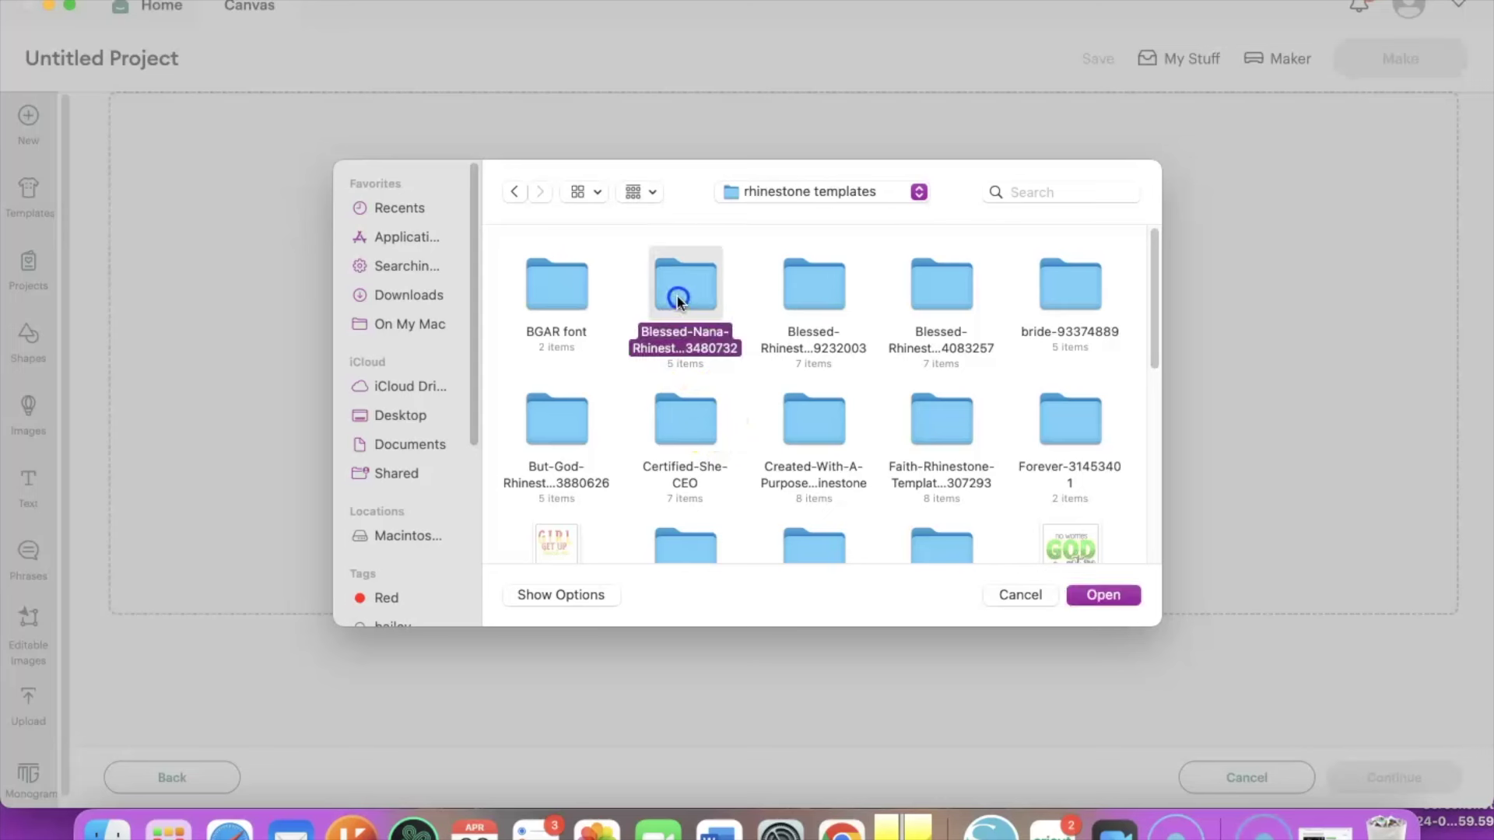
double_click(676, 294)
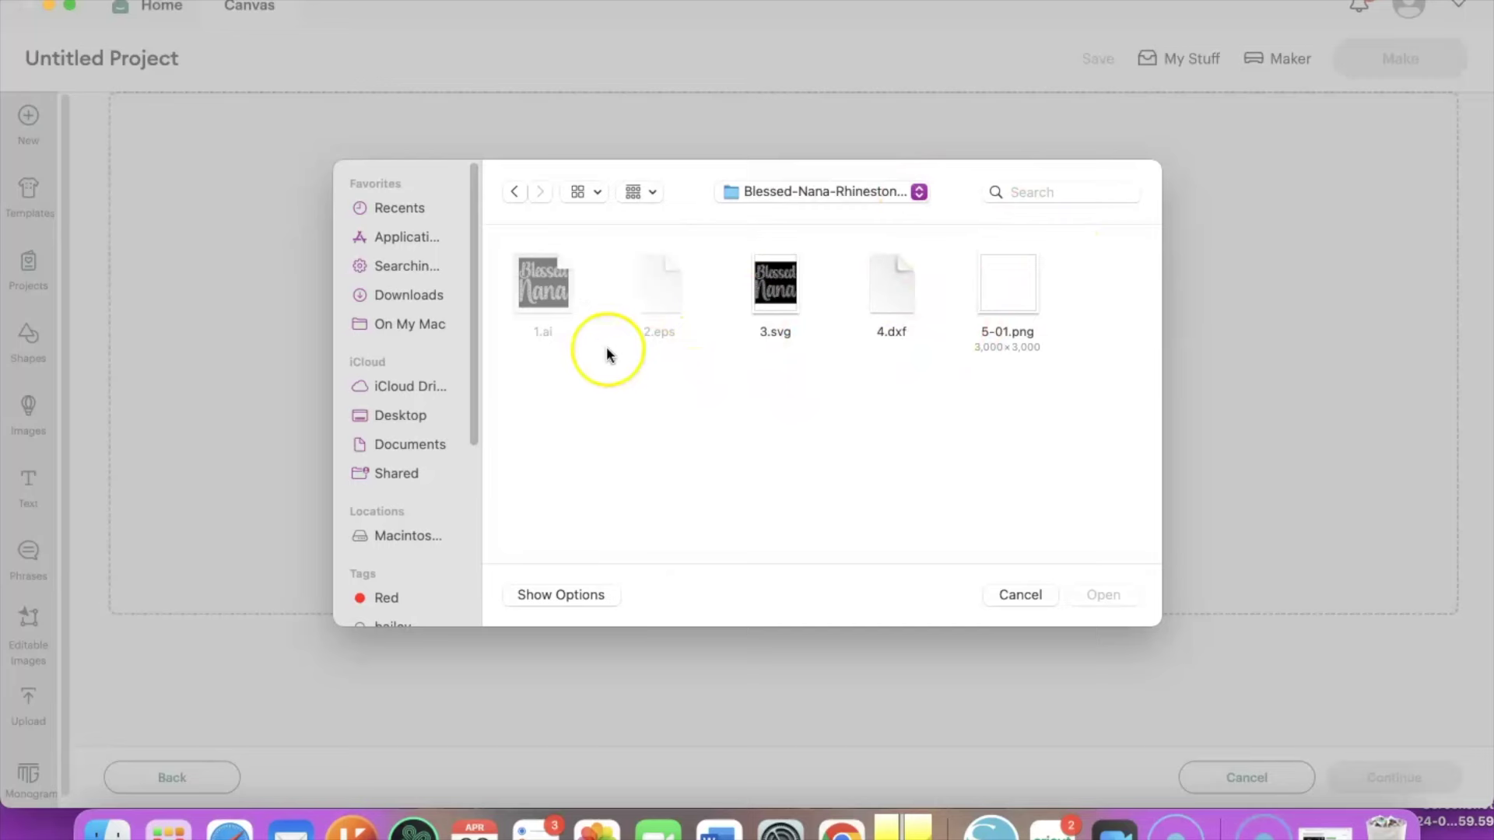
click(781, 292)
click(1105, 594)
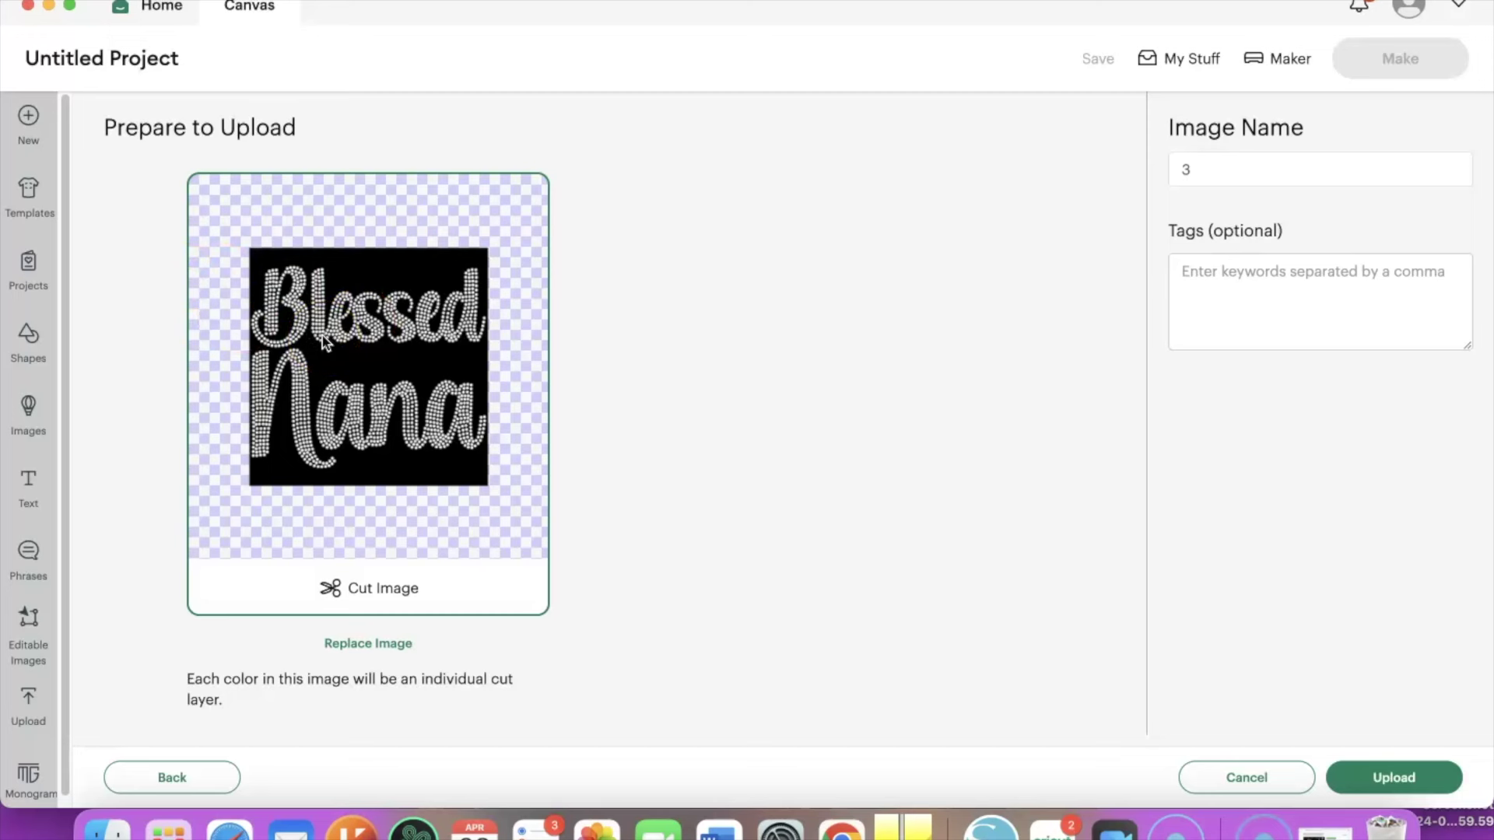
click(1389, 776)
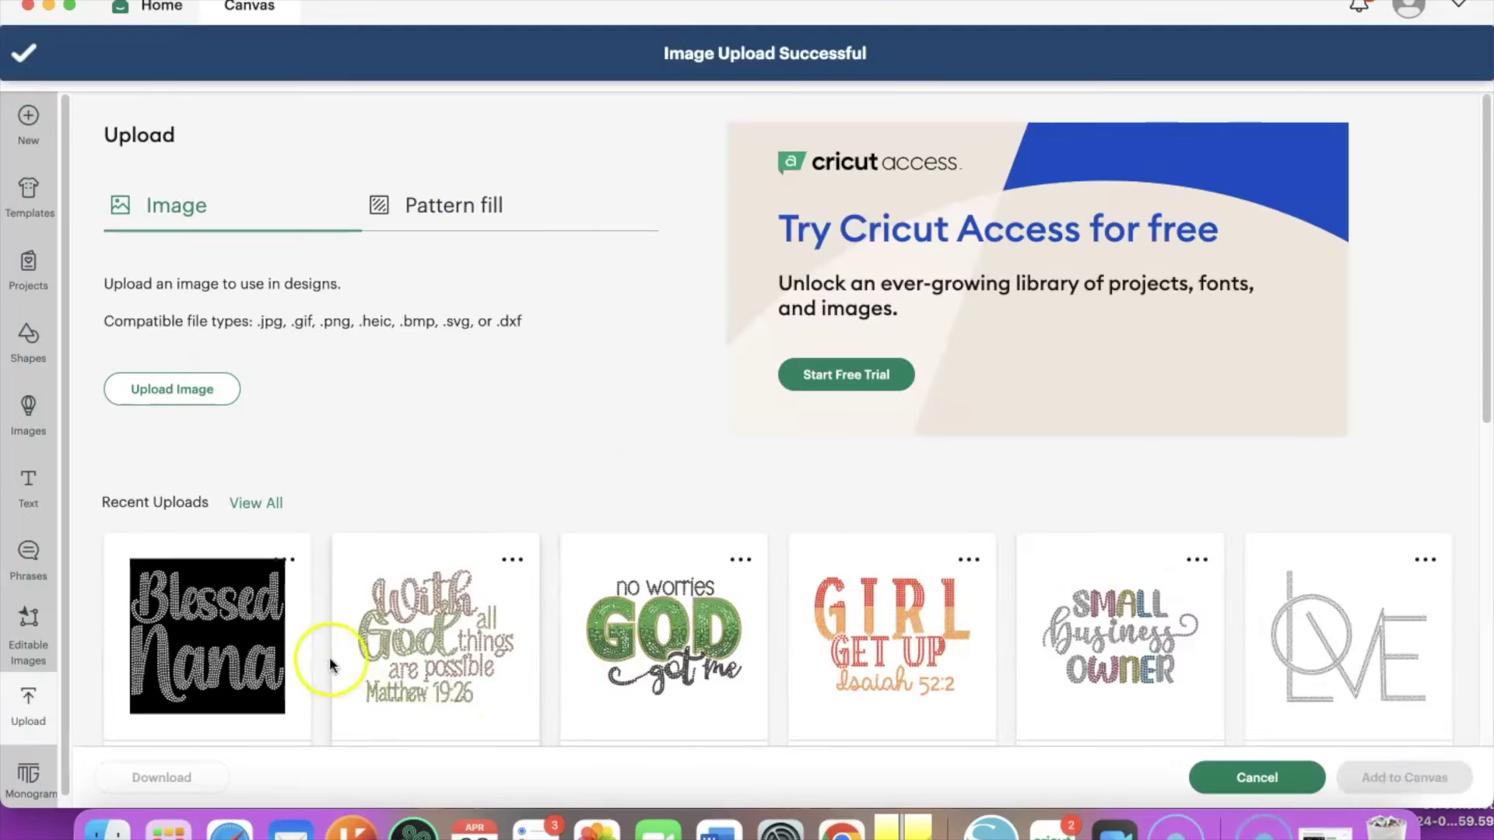
Switch to the desktop, and open the Certified-She-CEO folder inside the rhinestone templates folder.
click(50, 7)
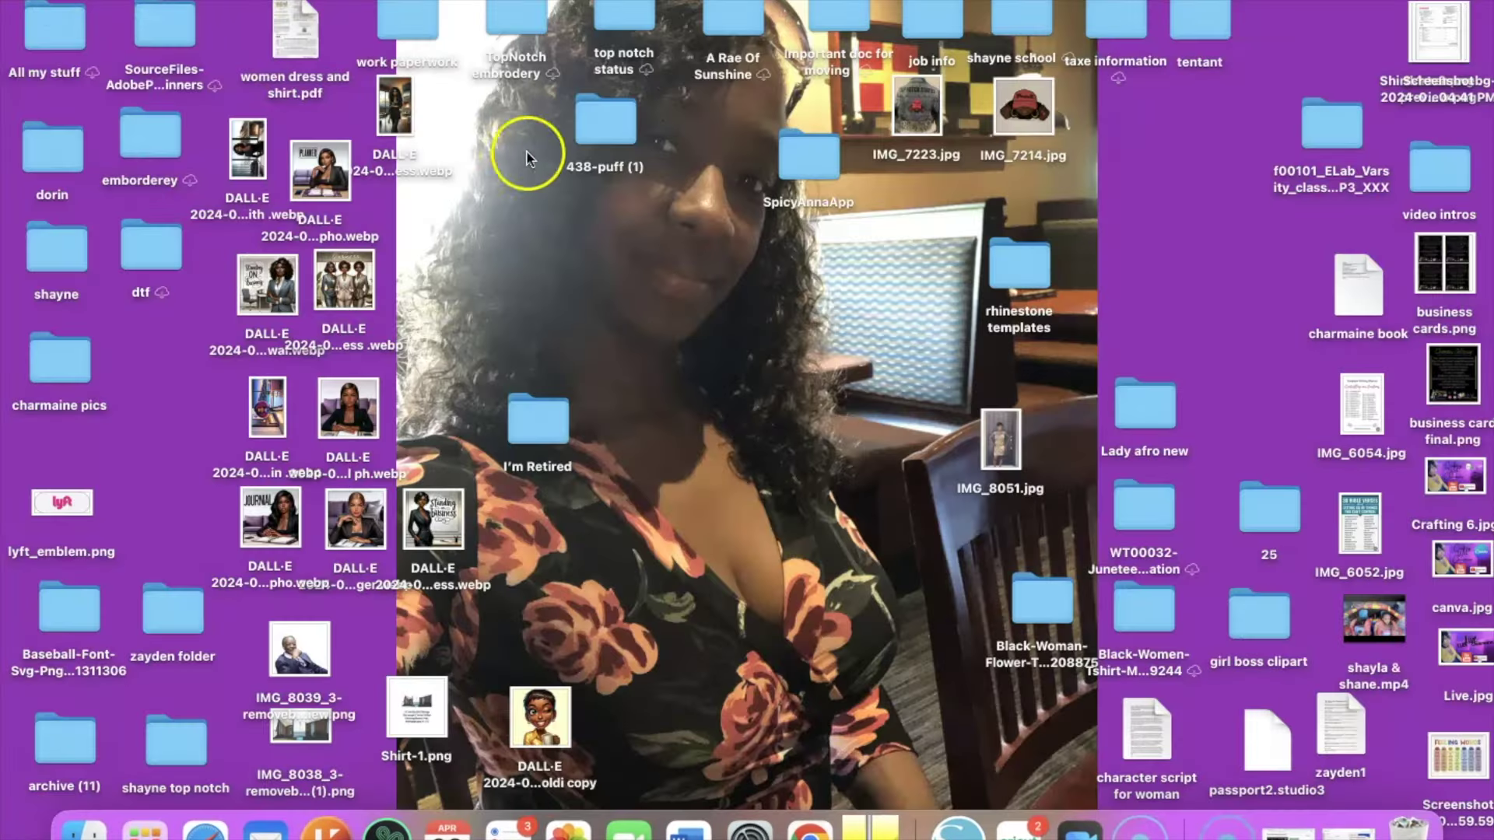
double_click(1015, 268)
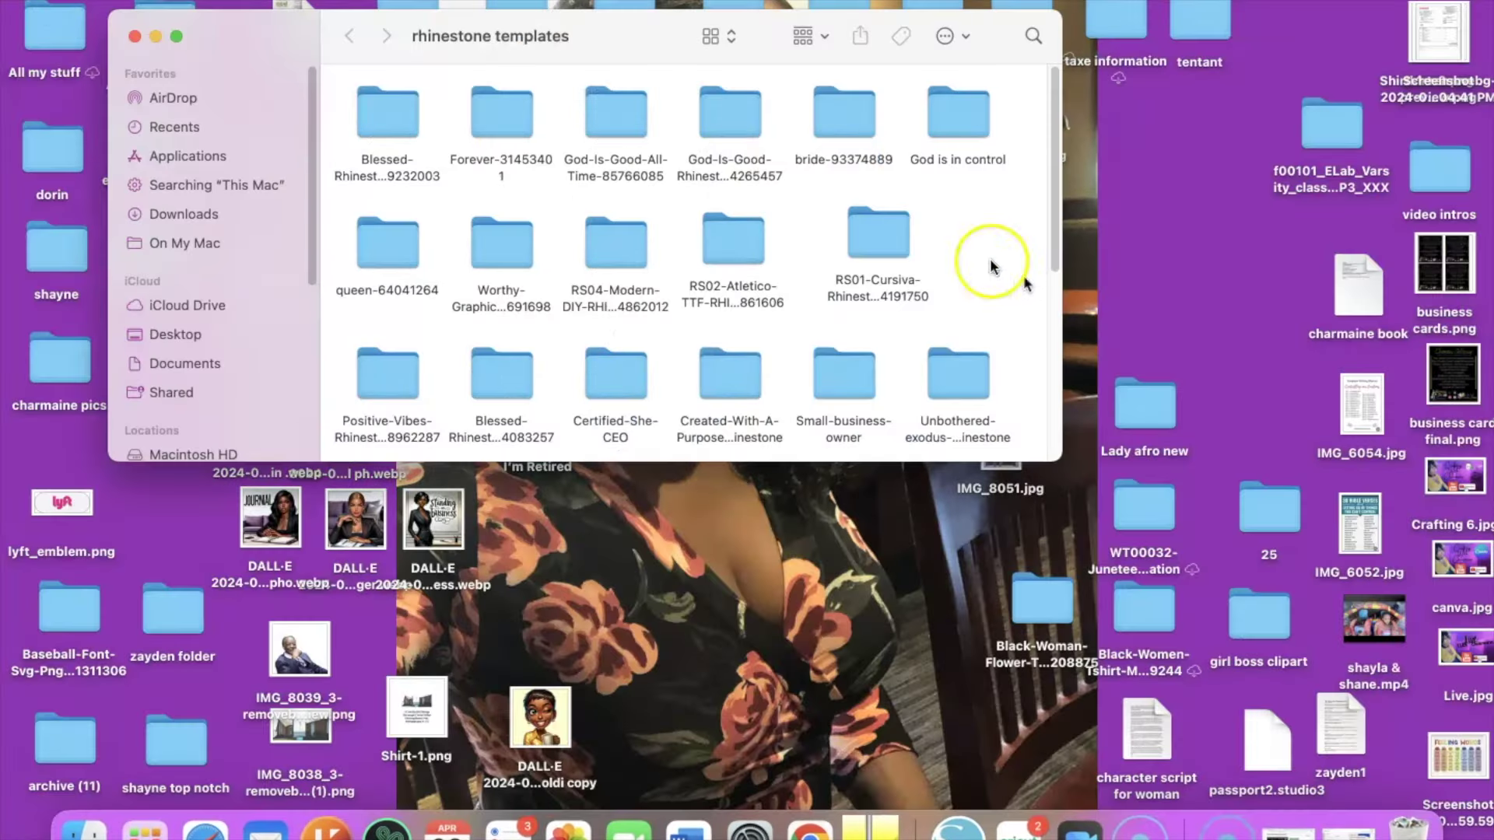
scroll(768, 163, down, 1)
scroll(770, 165, down, 5)
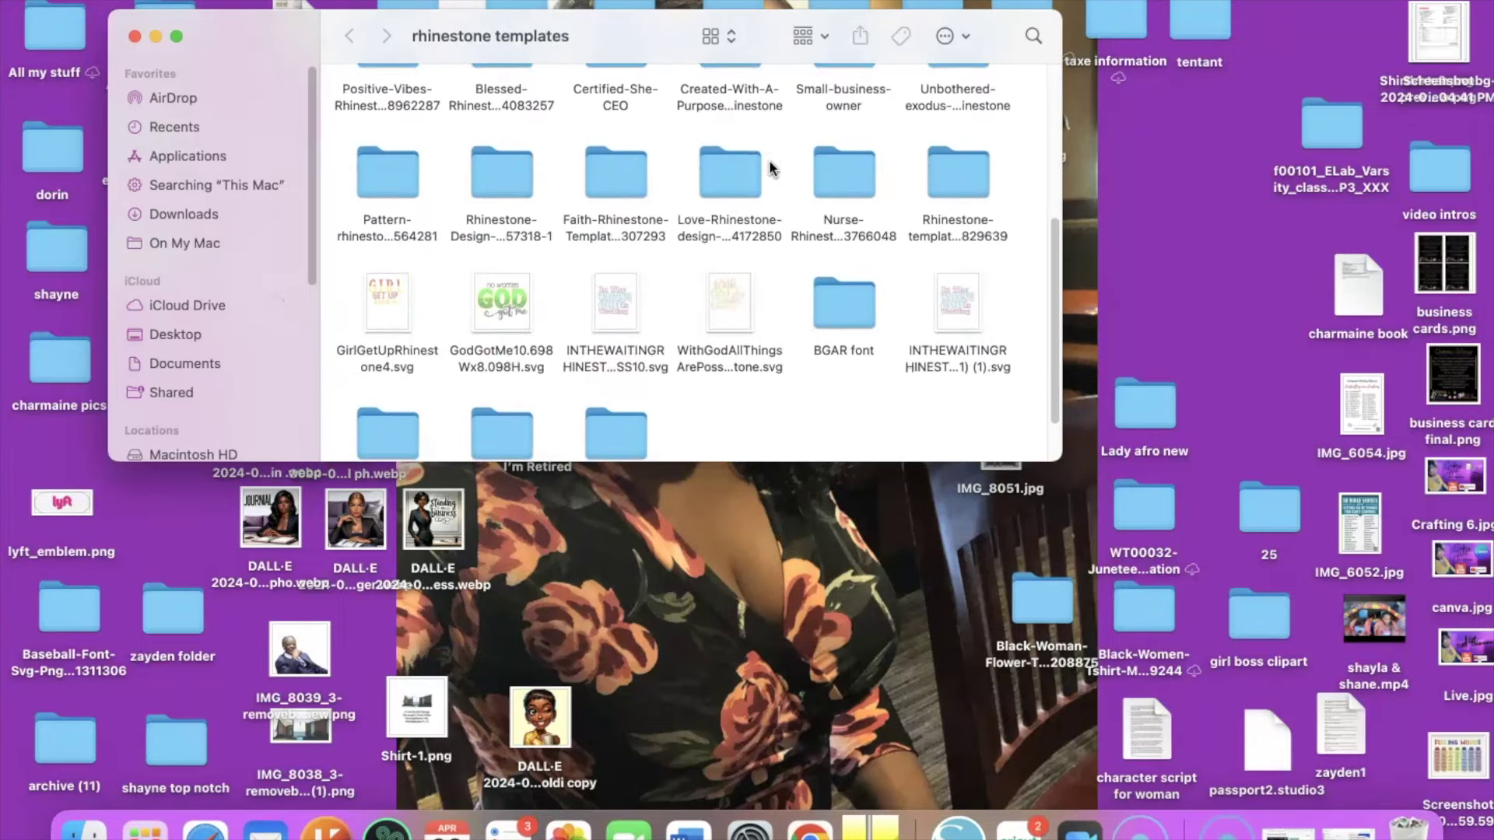
scroll(770, 168, up, 2)
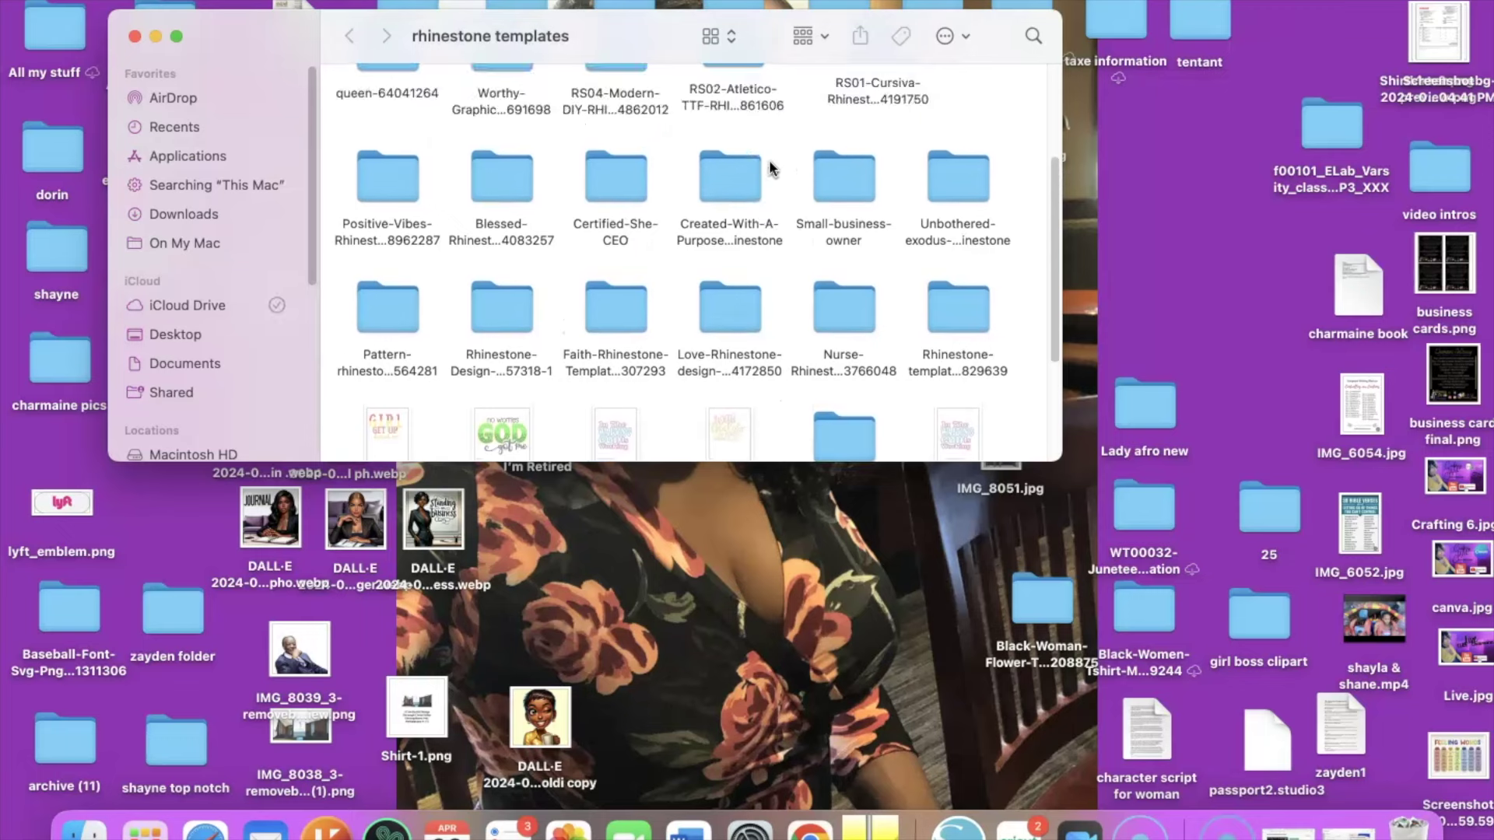
click(642, 288)
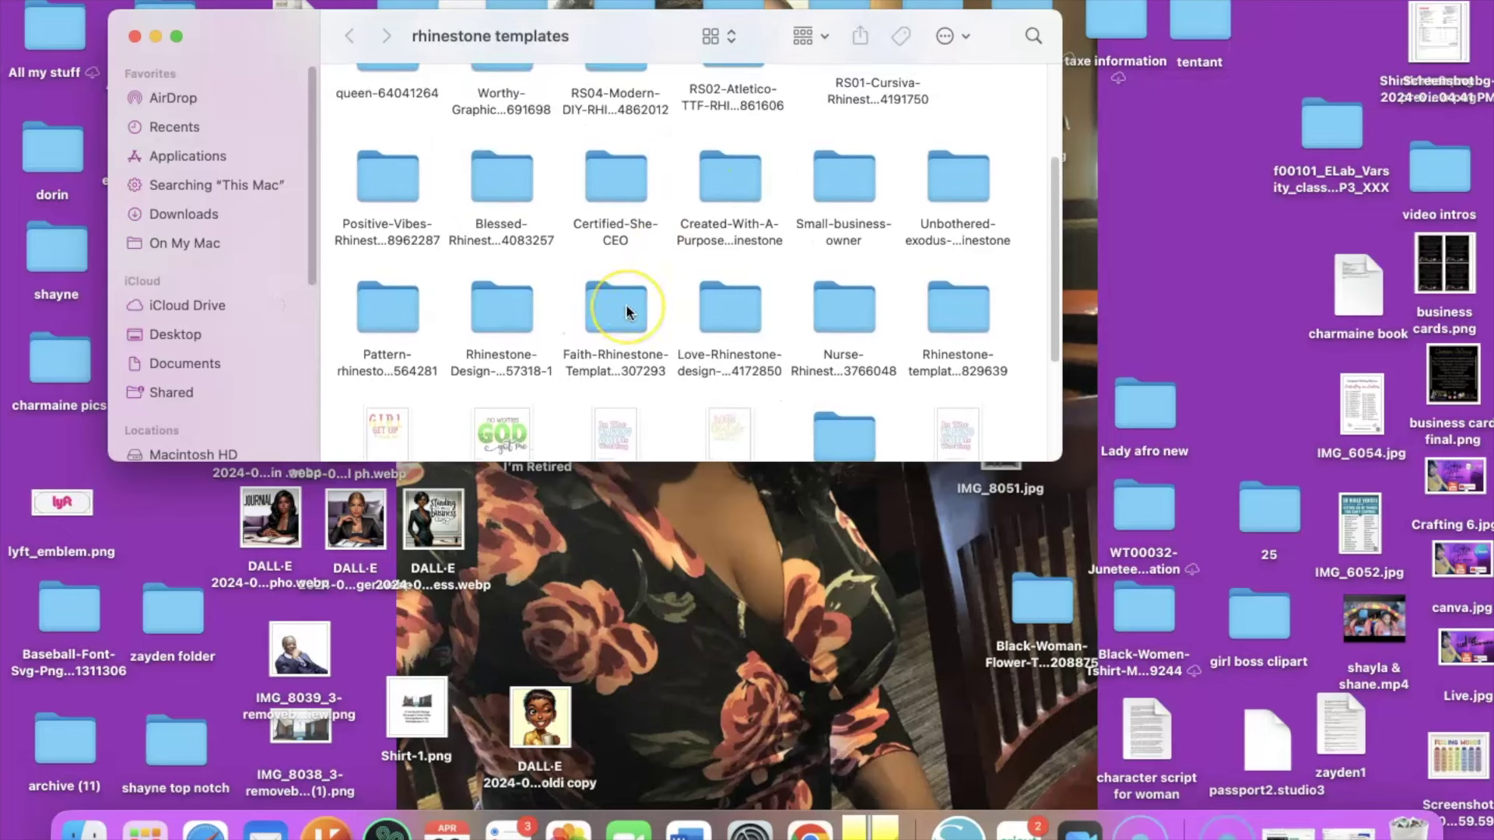
scroll(626, 311, up, 1)
click(616, 241)
double_click(616, 241)
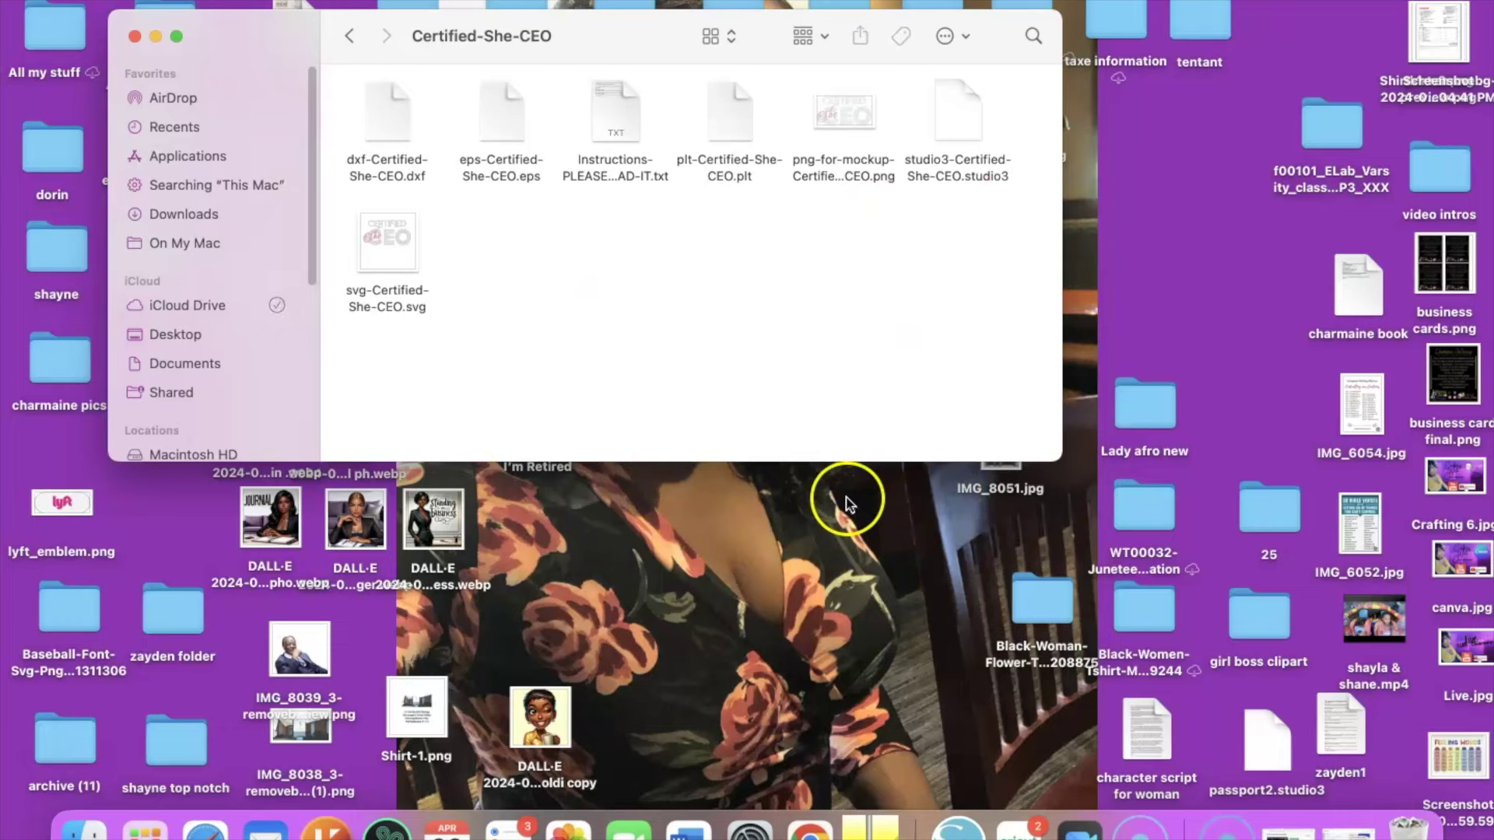
Read Instructions-PLEASE-READ-IT.txt for the Certified She CEO design, view its PNG mockup, and close the folder.
double_click(615, 115)
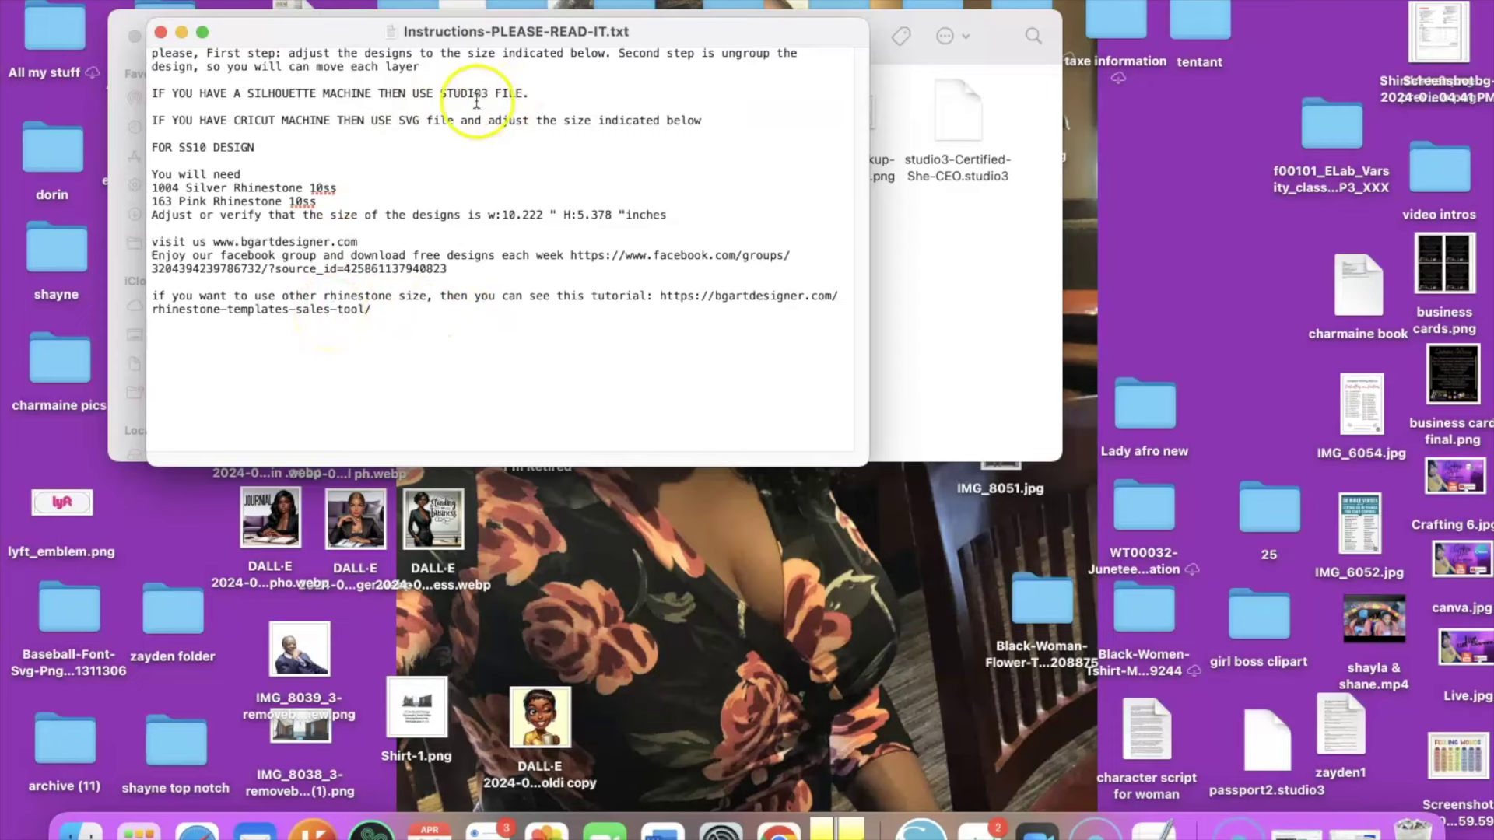
click(161, 32)
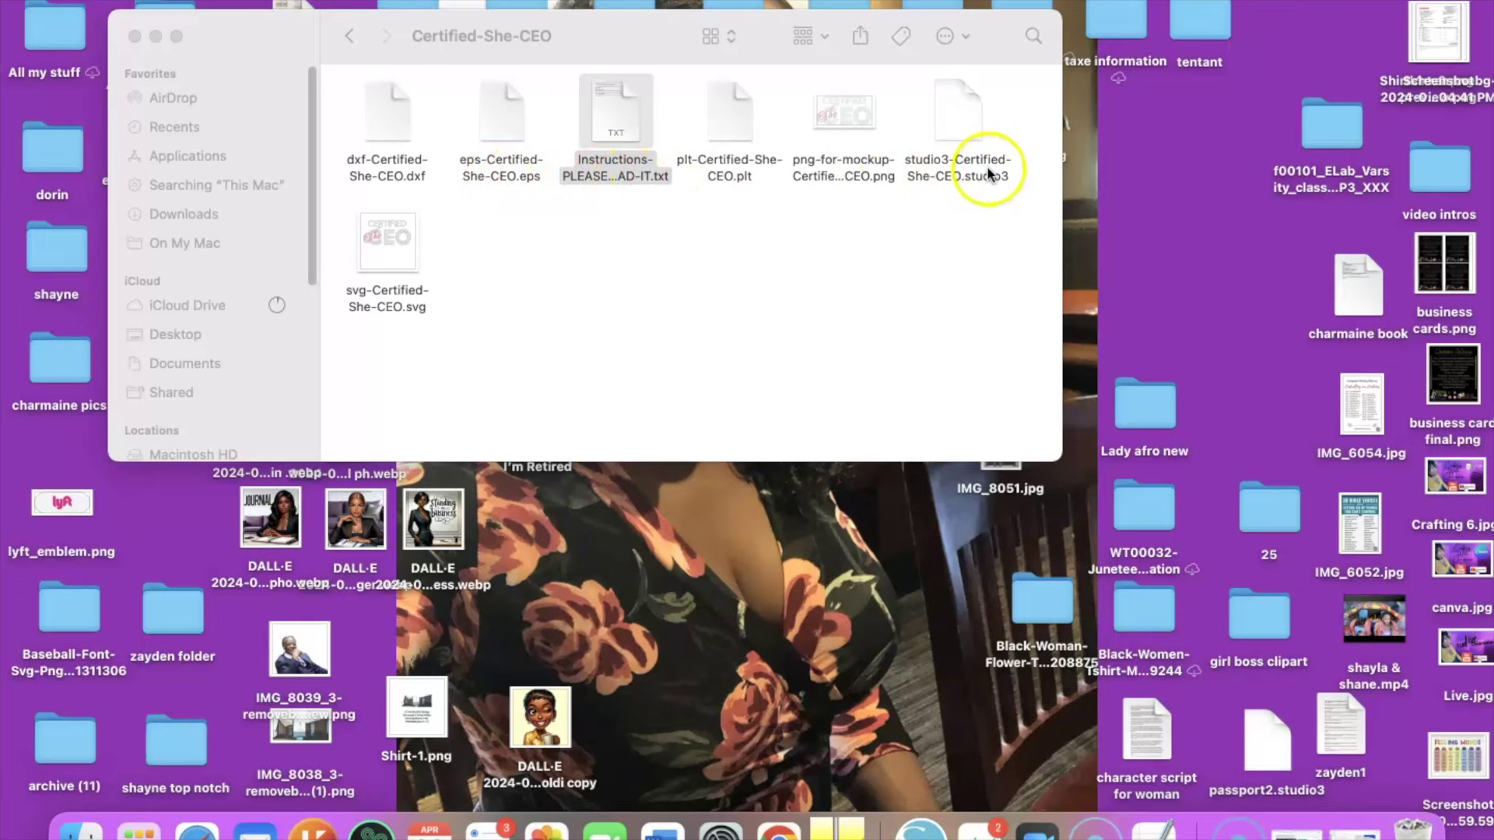
double_click(847, 114)
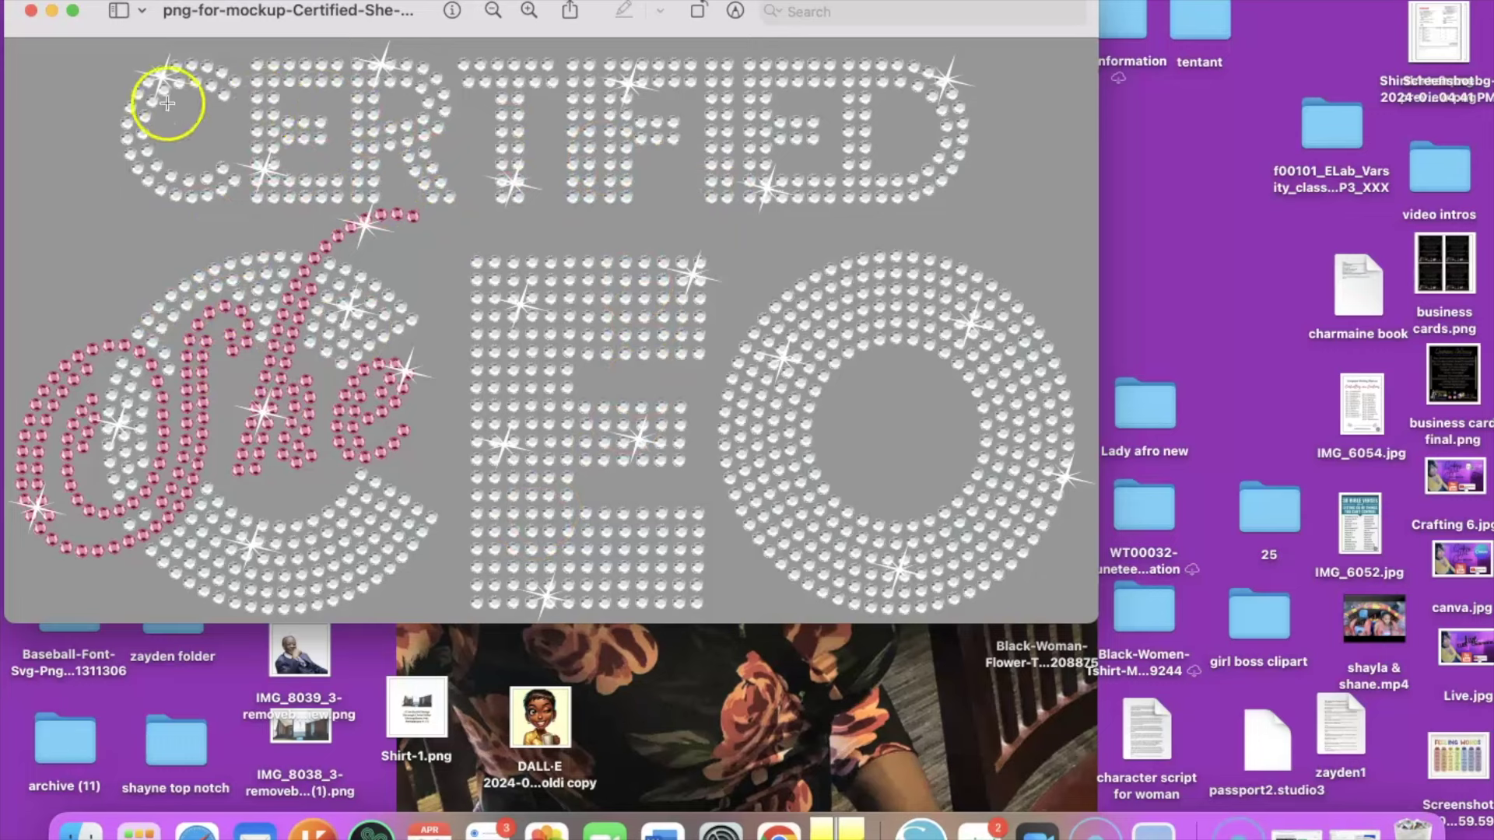
click(31, 10)
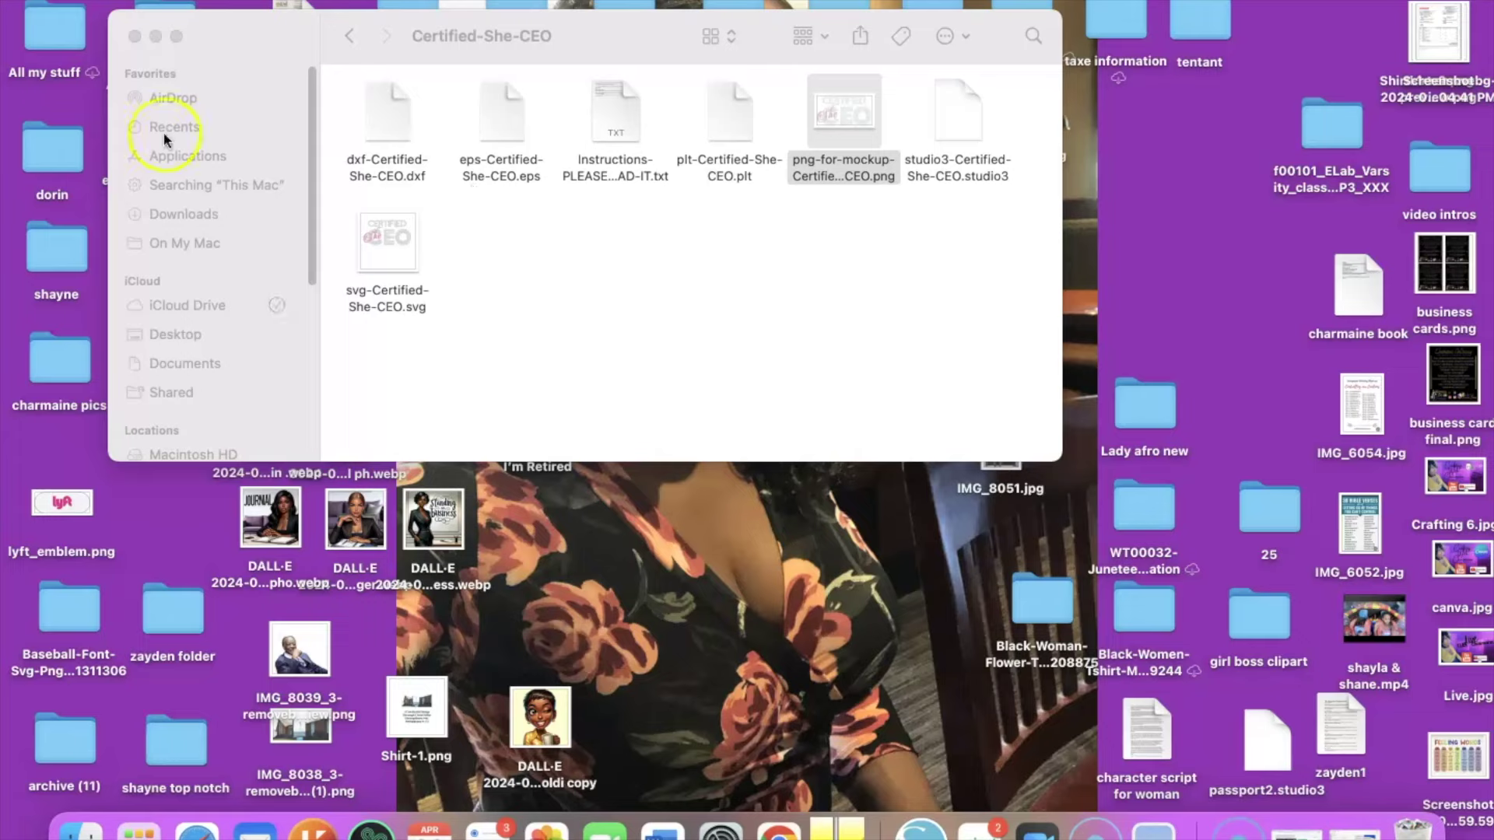
click(135, 36)
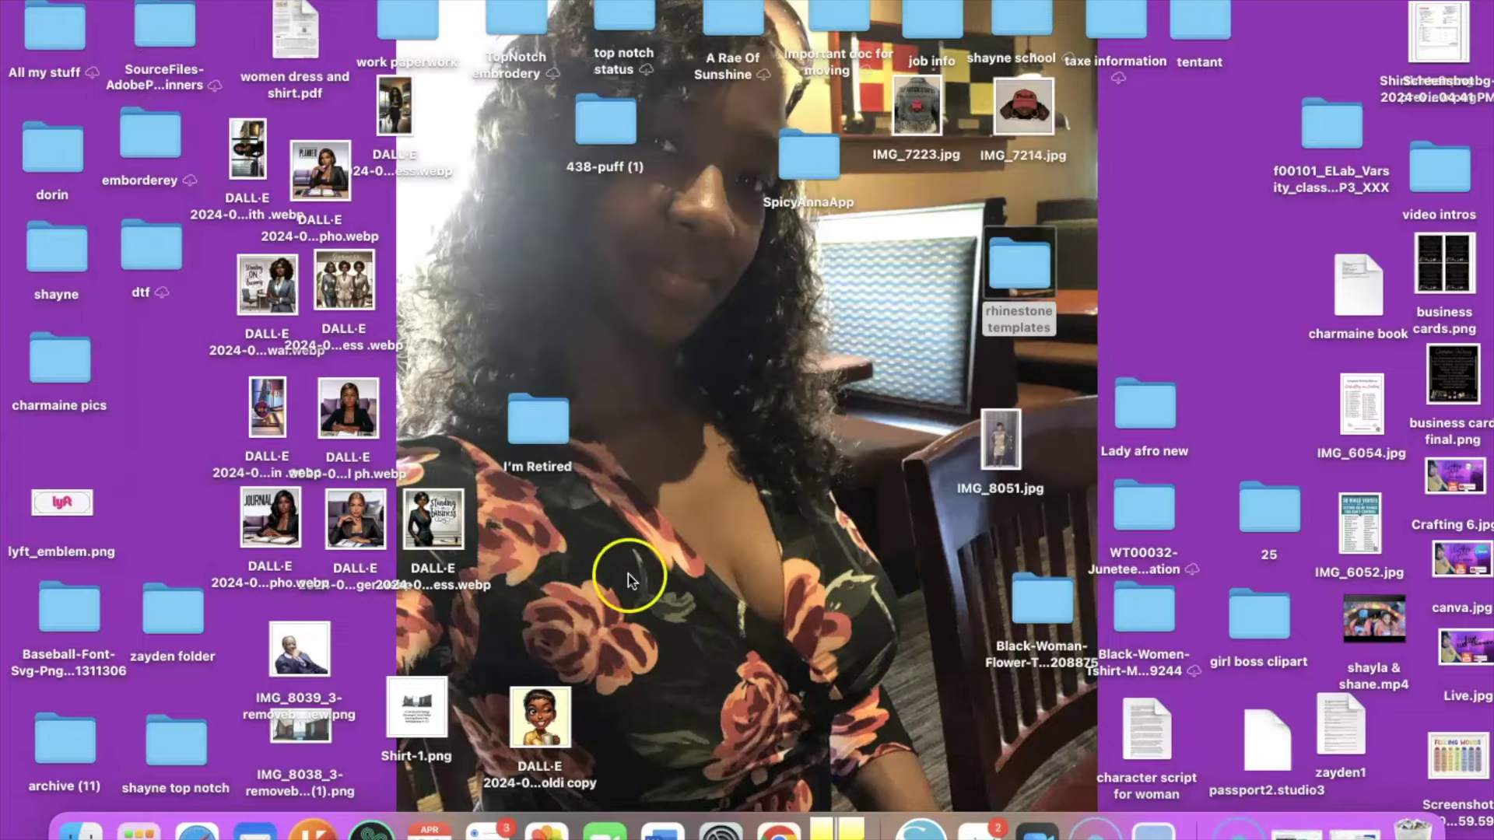
Switch back to Cricut Design Space, and add the uploaded Blessed Nana image to the canvas.
click(1001, 826)
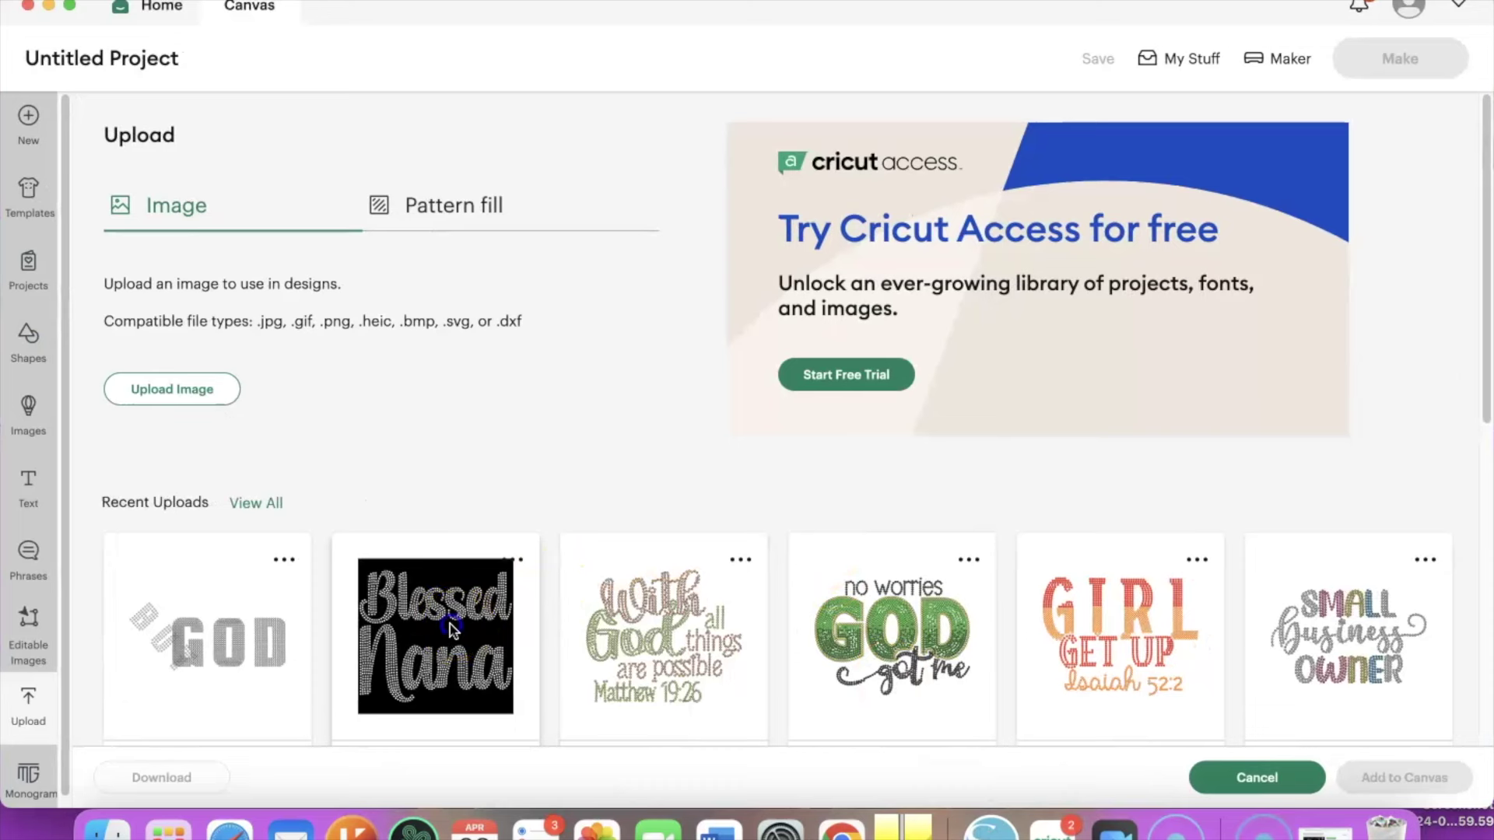
click(452, 627)
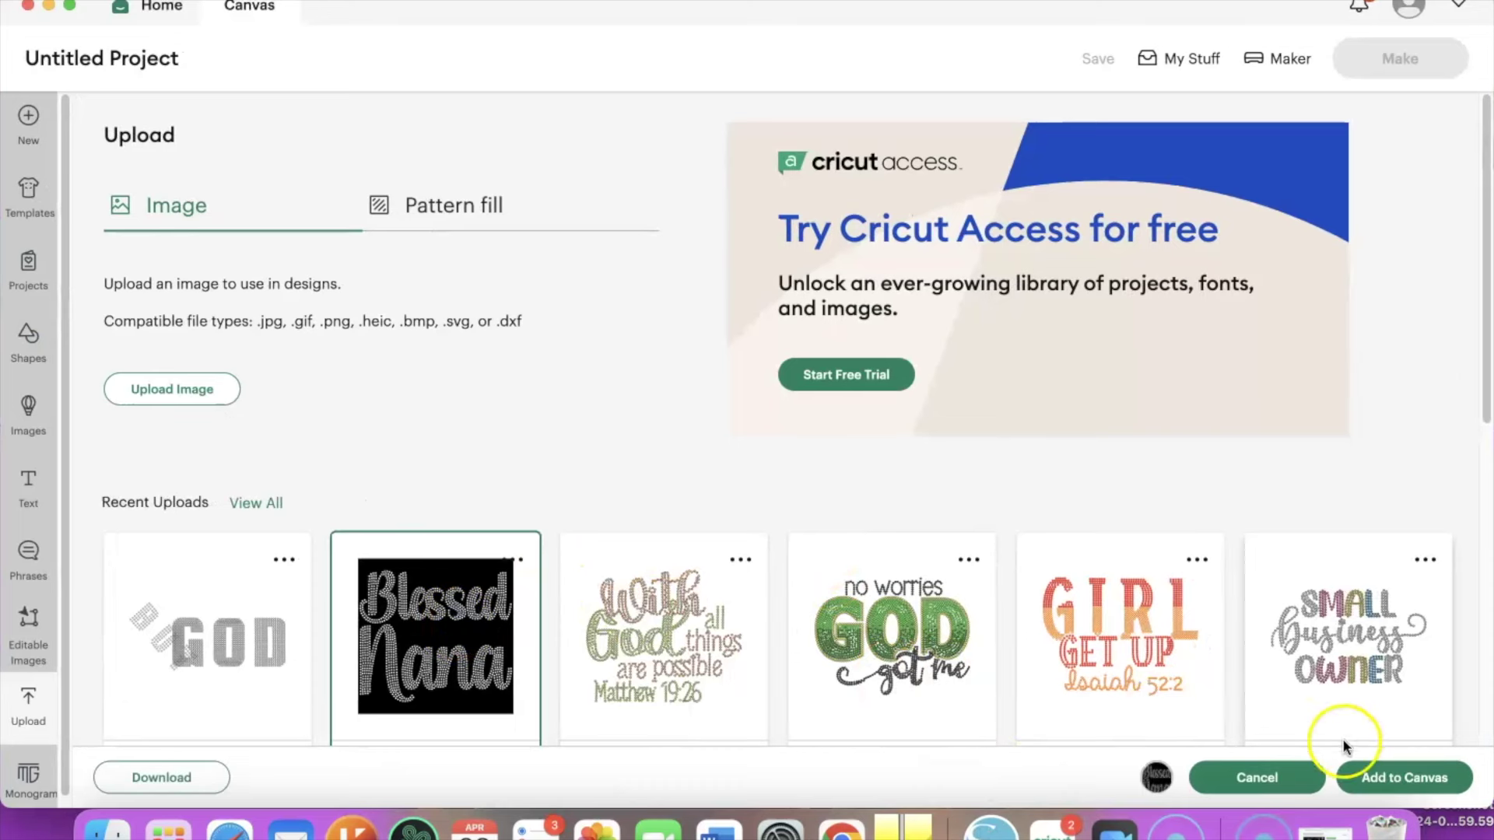
click(1405, 778)
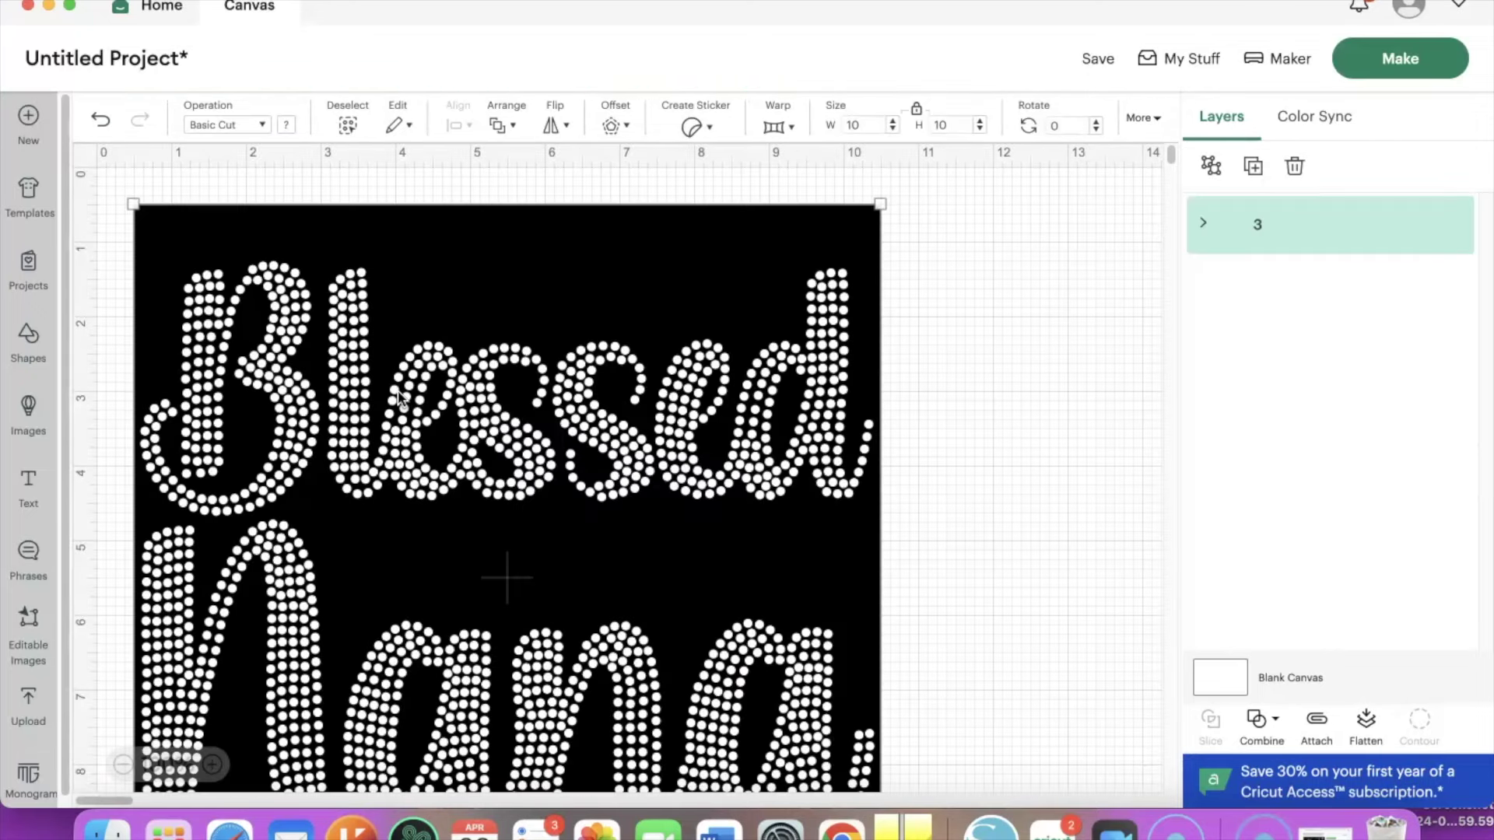
Expand the Blessed Nana layer group, and hide its black background layer.
click(622, 391)
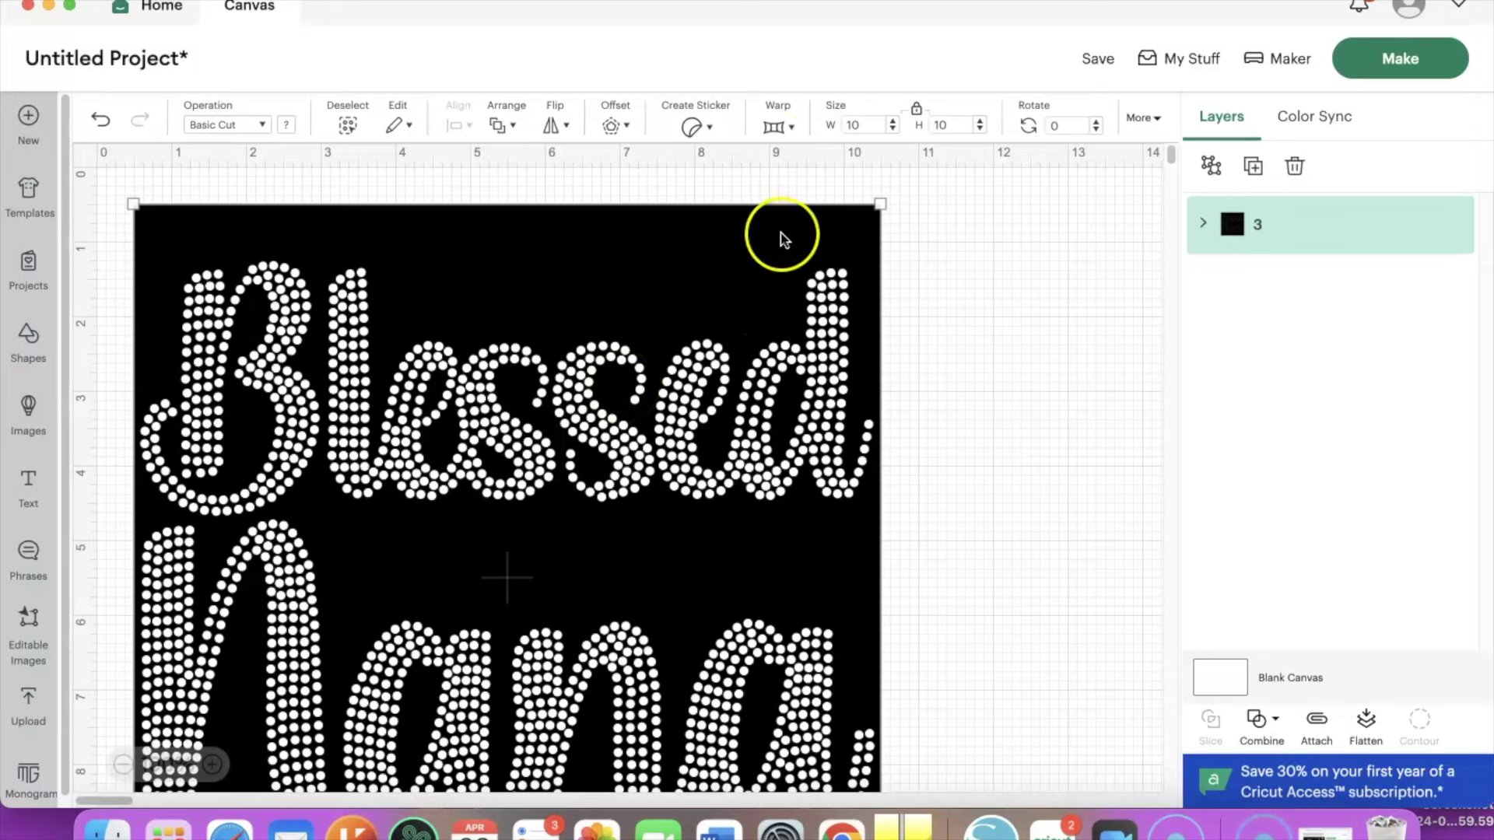
click(862, 125)
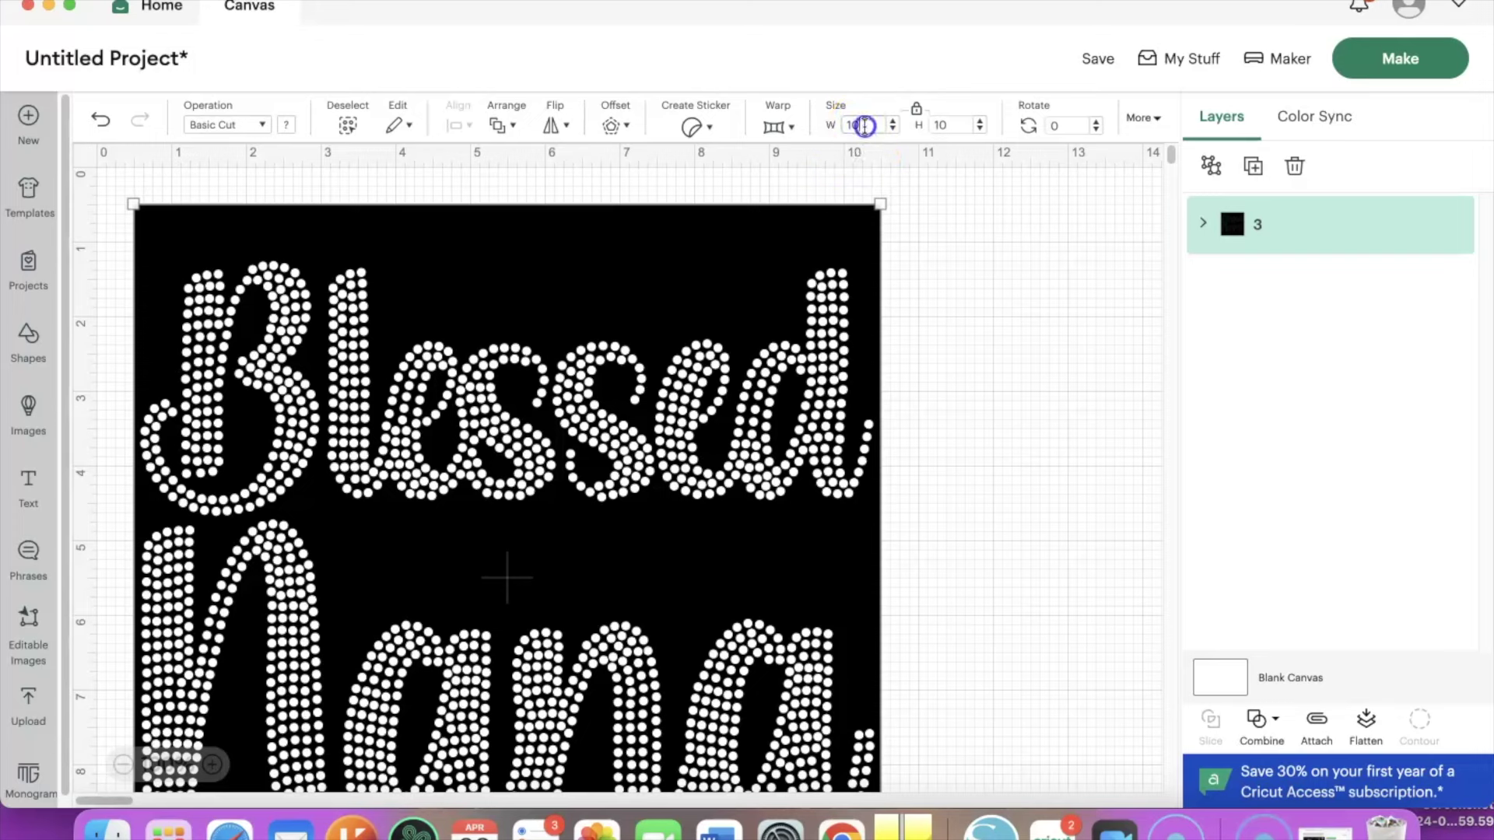
click(684, 249)
mouse_move(1216, 226)
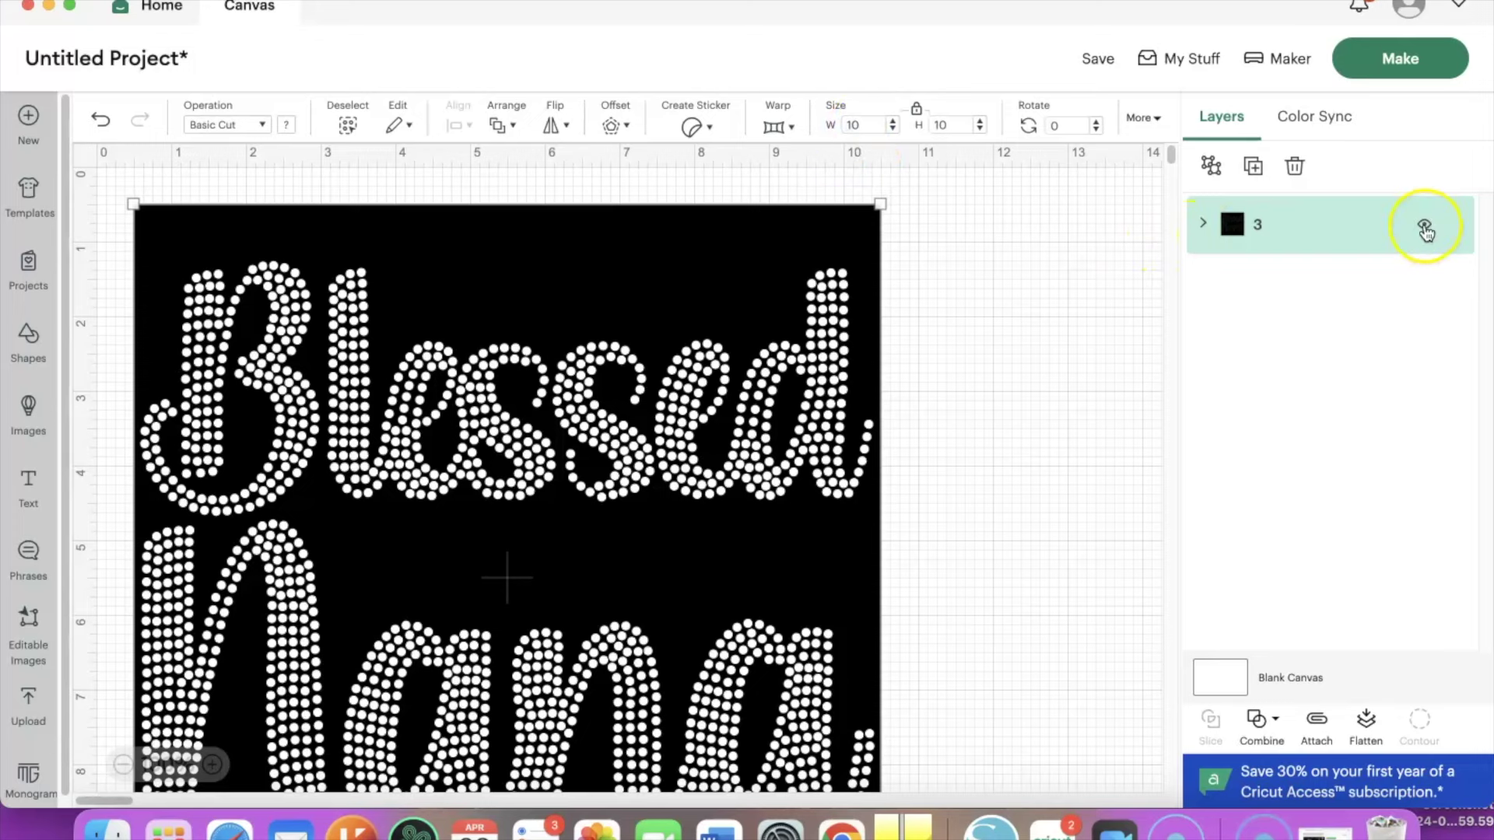
click(1205, 225)
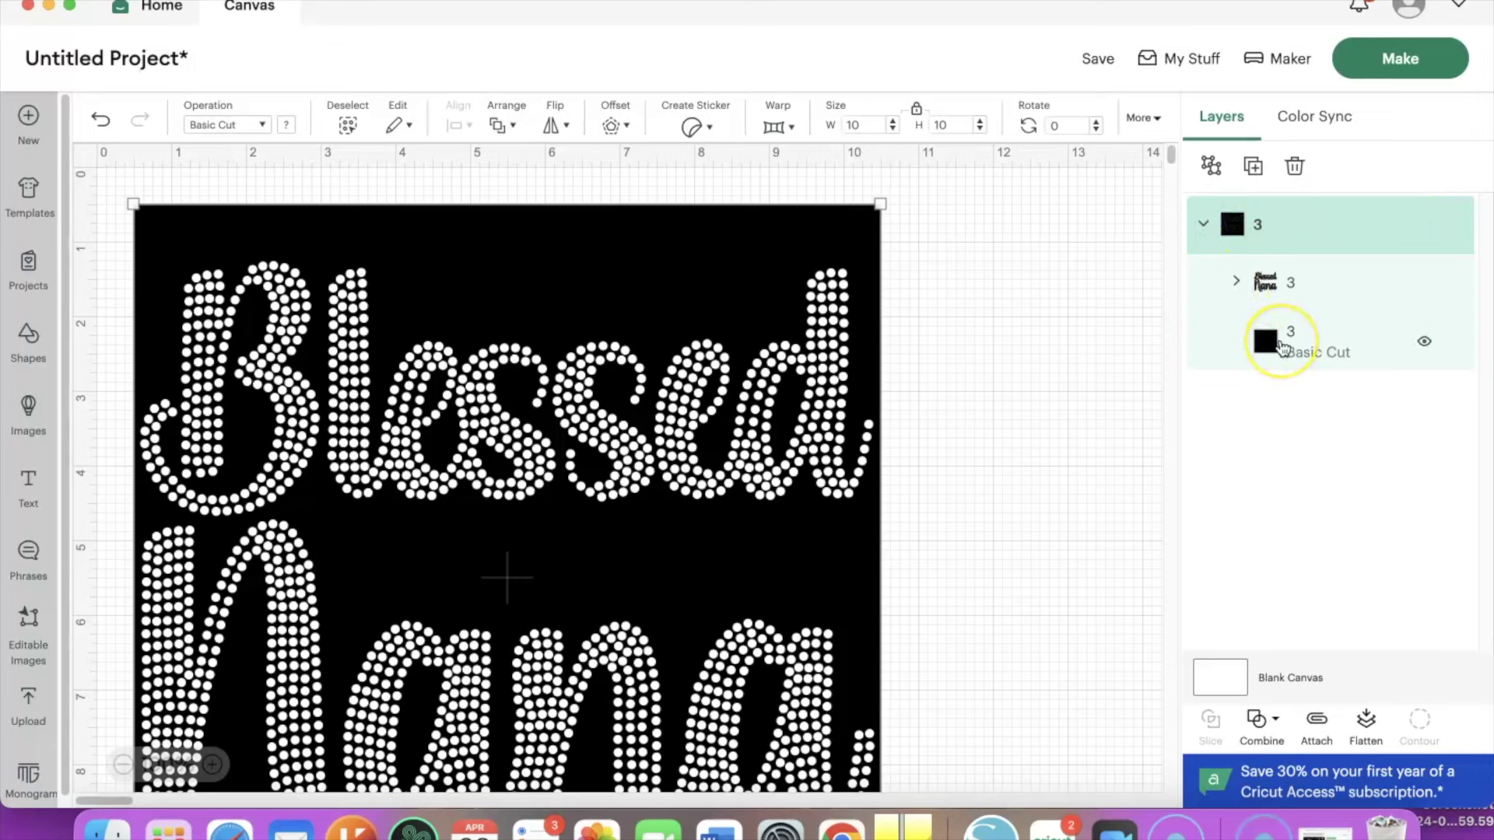
click(1423, 347)
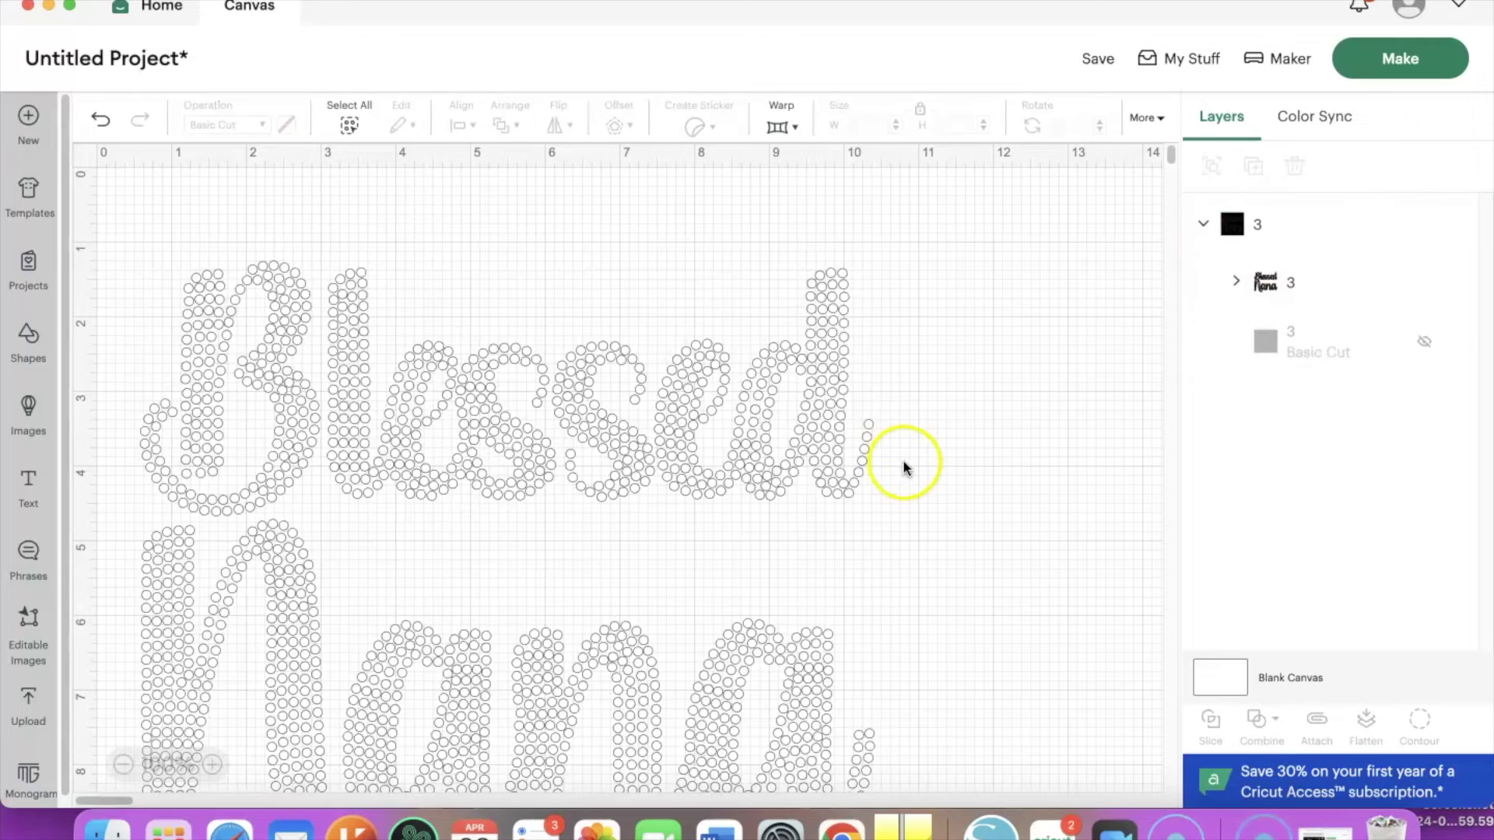
Select the whole Blessed Nana design, and set its width to 8.48 in and then its height to 9.83 in with proportions locked.
drag(115, 200, 990, 793)
scroll(1001, 669, down, 3)
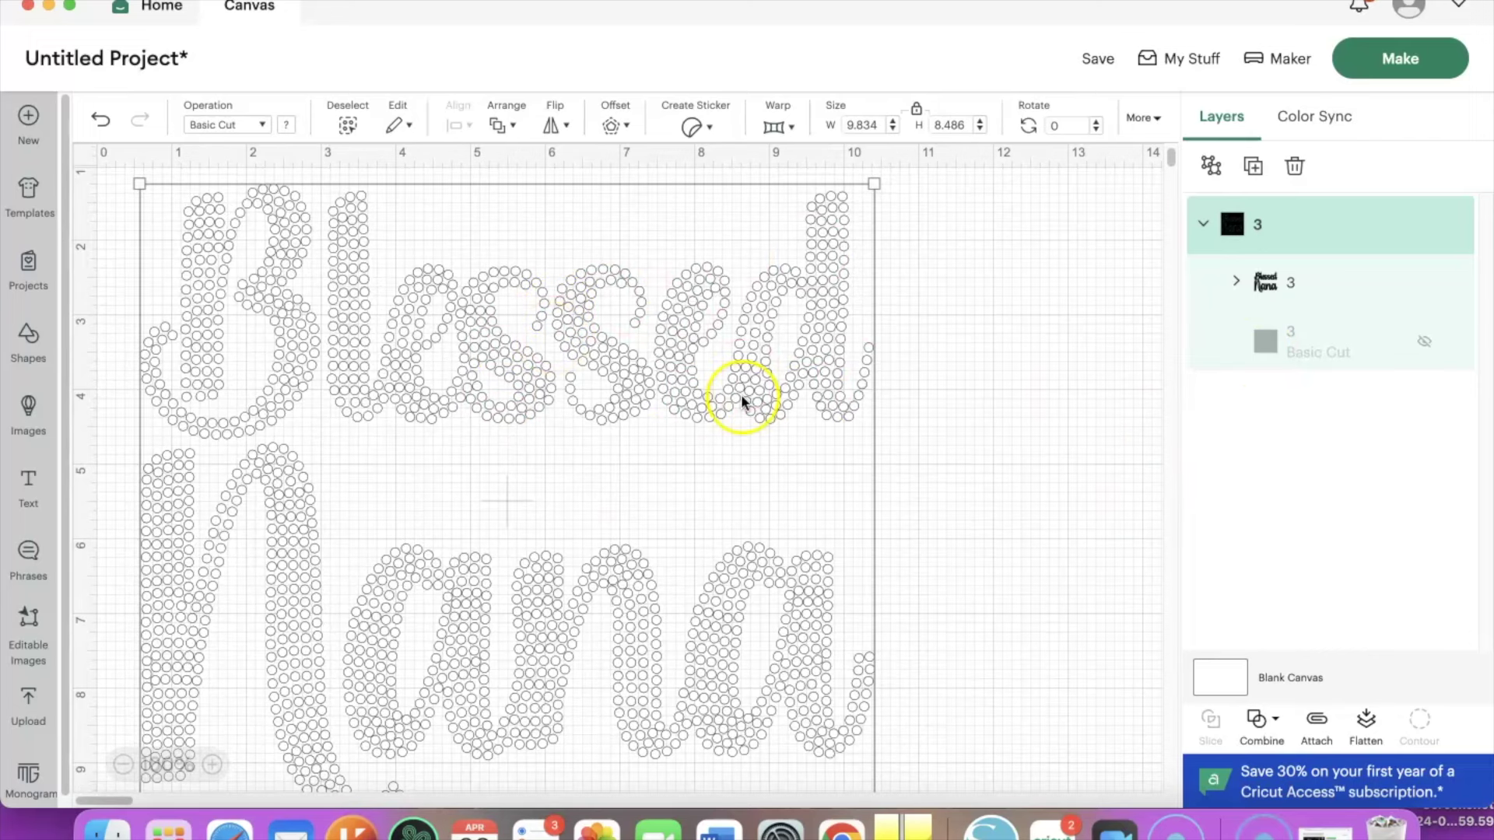
scroll(741, 394, up, 3)
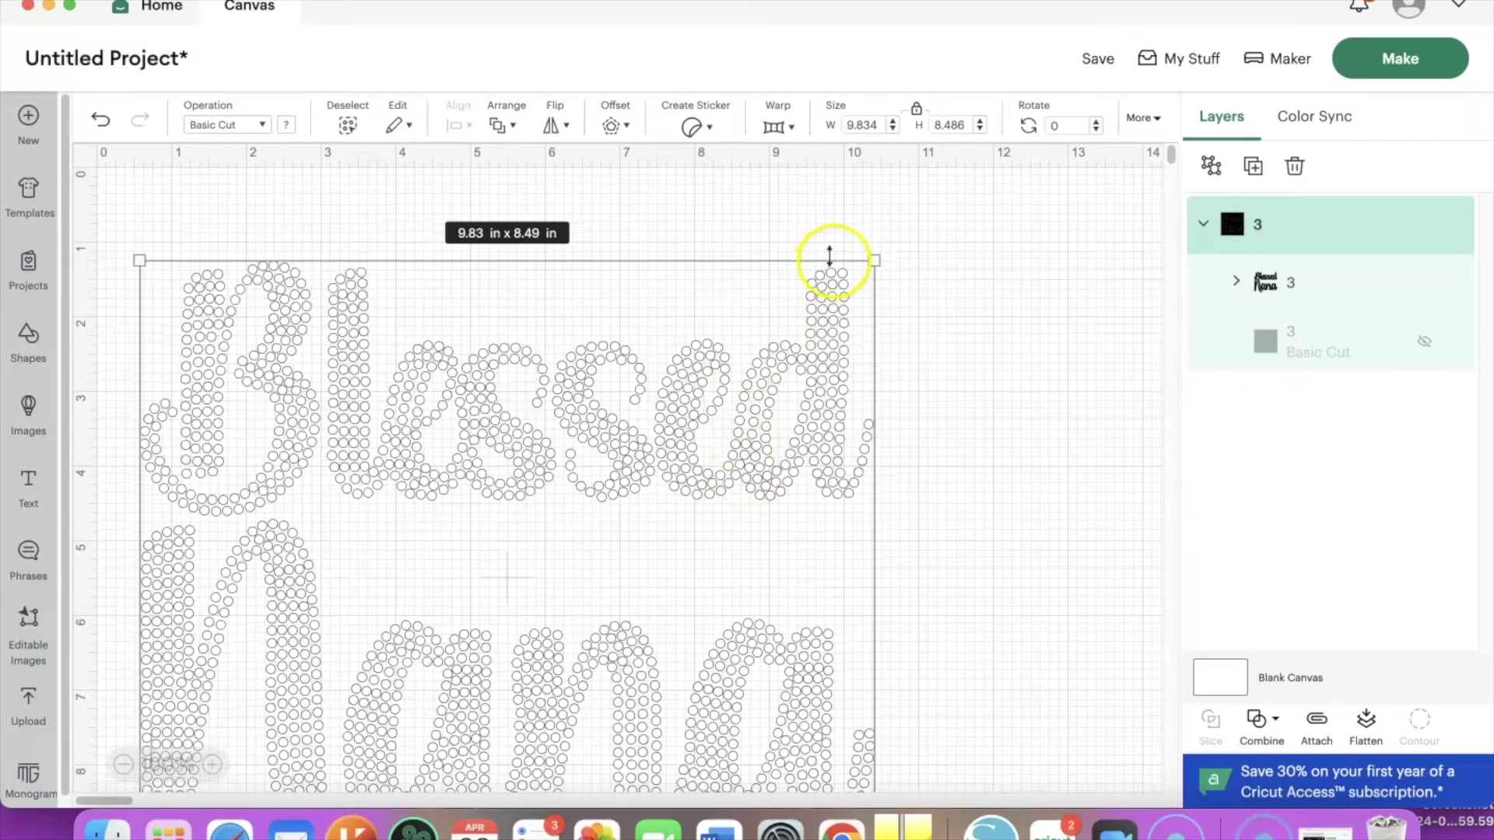
click(880, 125)
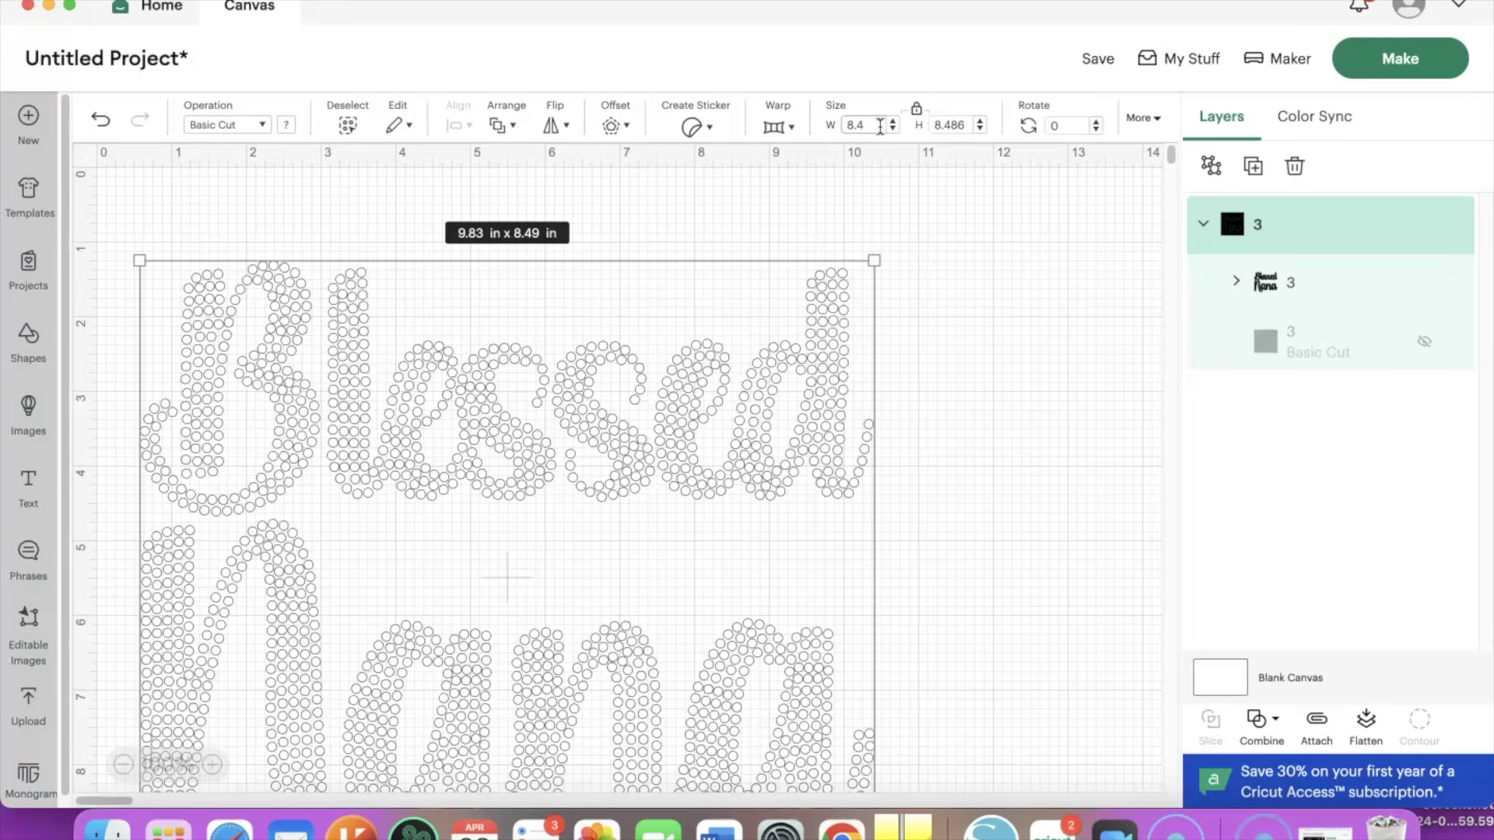
click(943, 124)
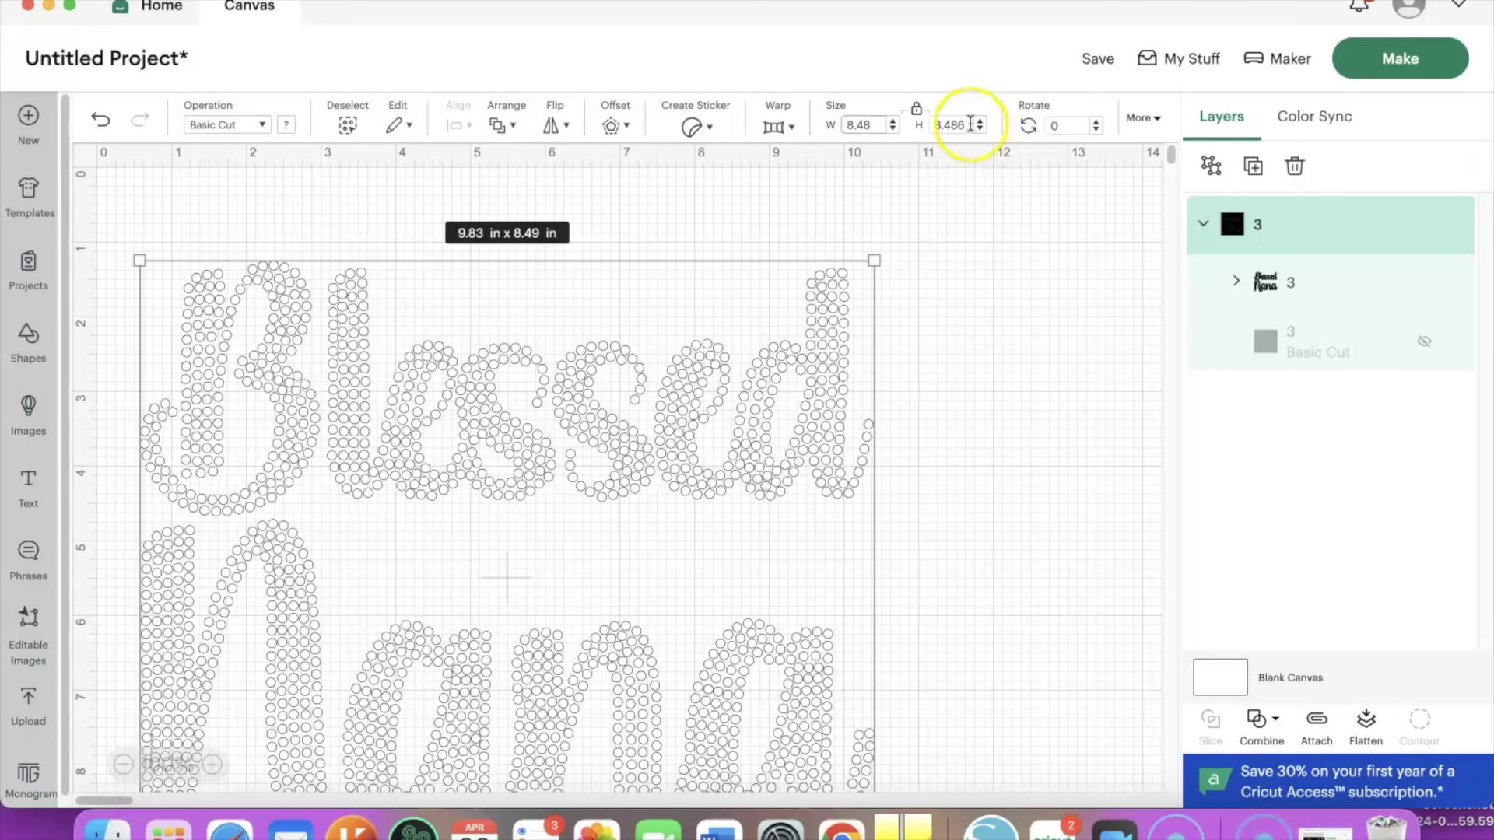
key(BackSpace)
key(BackSpace)
key(BackSpace)
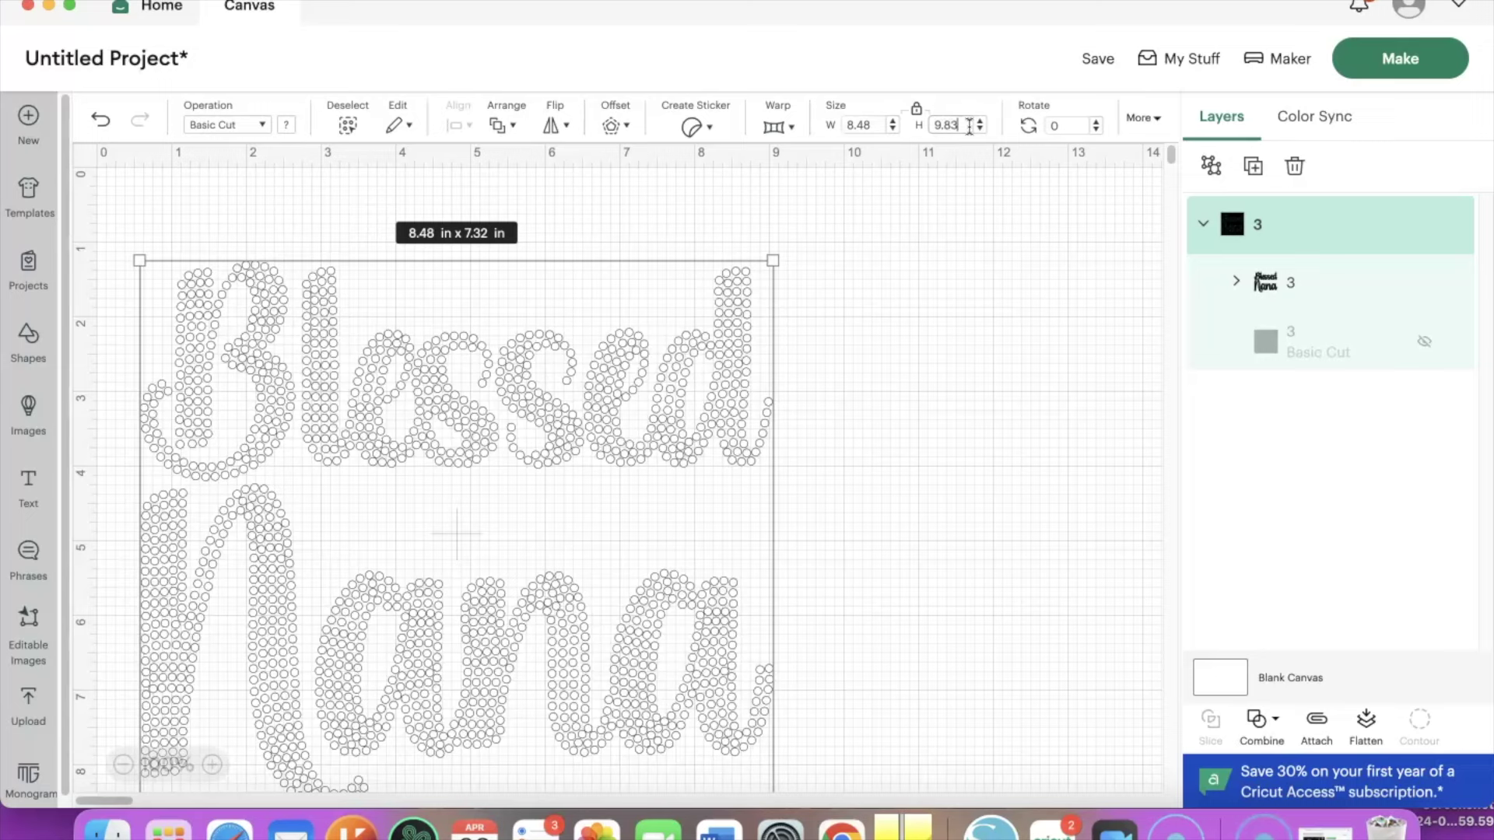
key(Return)
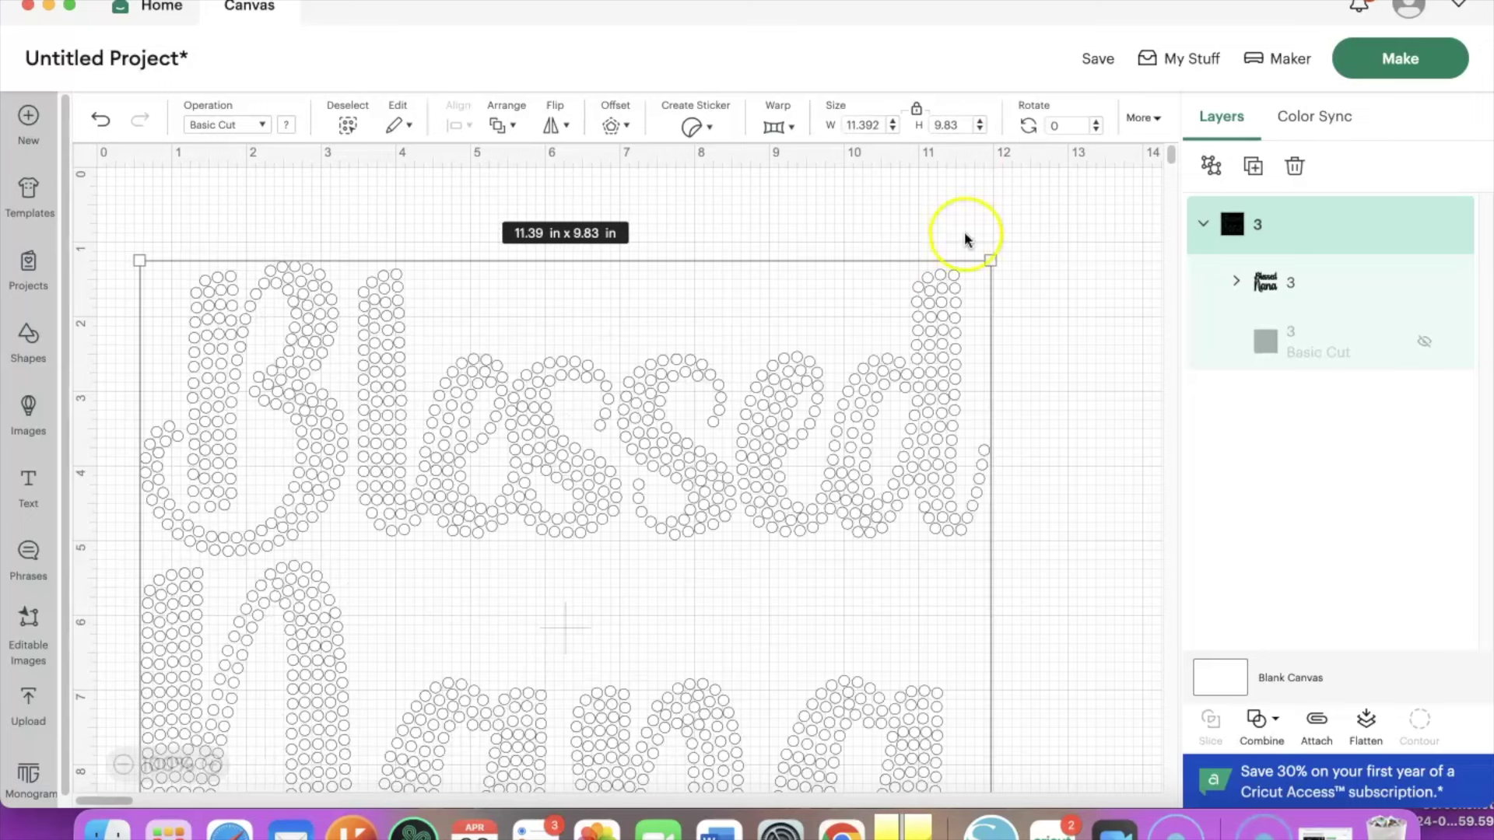
Move the resized Blessed Nana design slightly right and down on the canvas.
scroll(945, 385, down, 3)
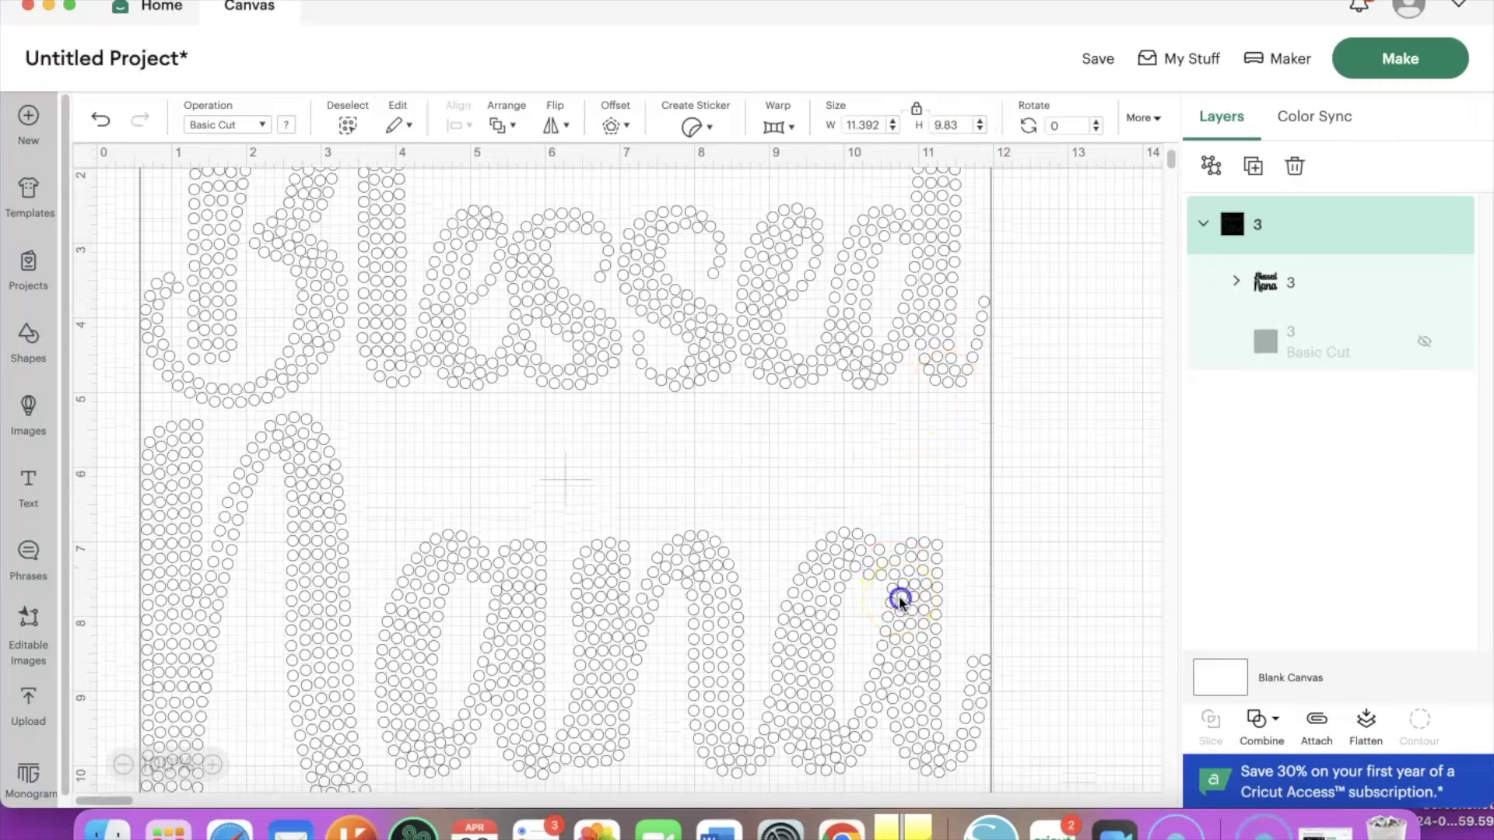
click(944, 328)
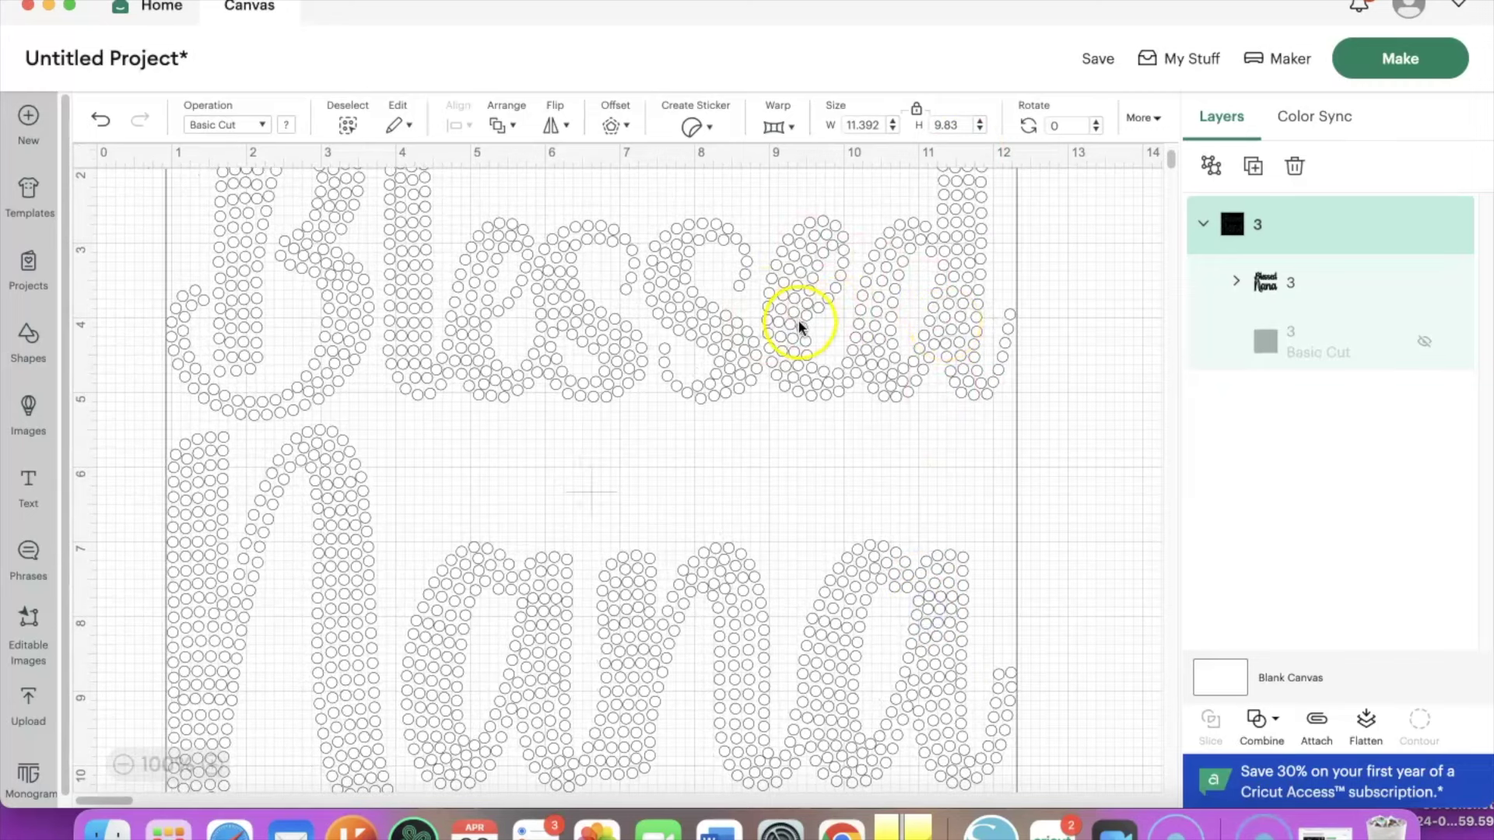
scroll(707, 319, down, 3)
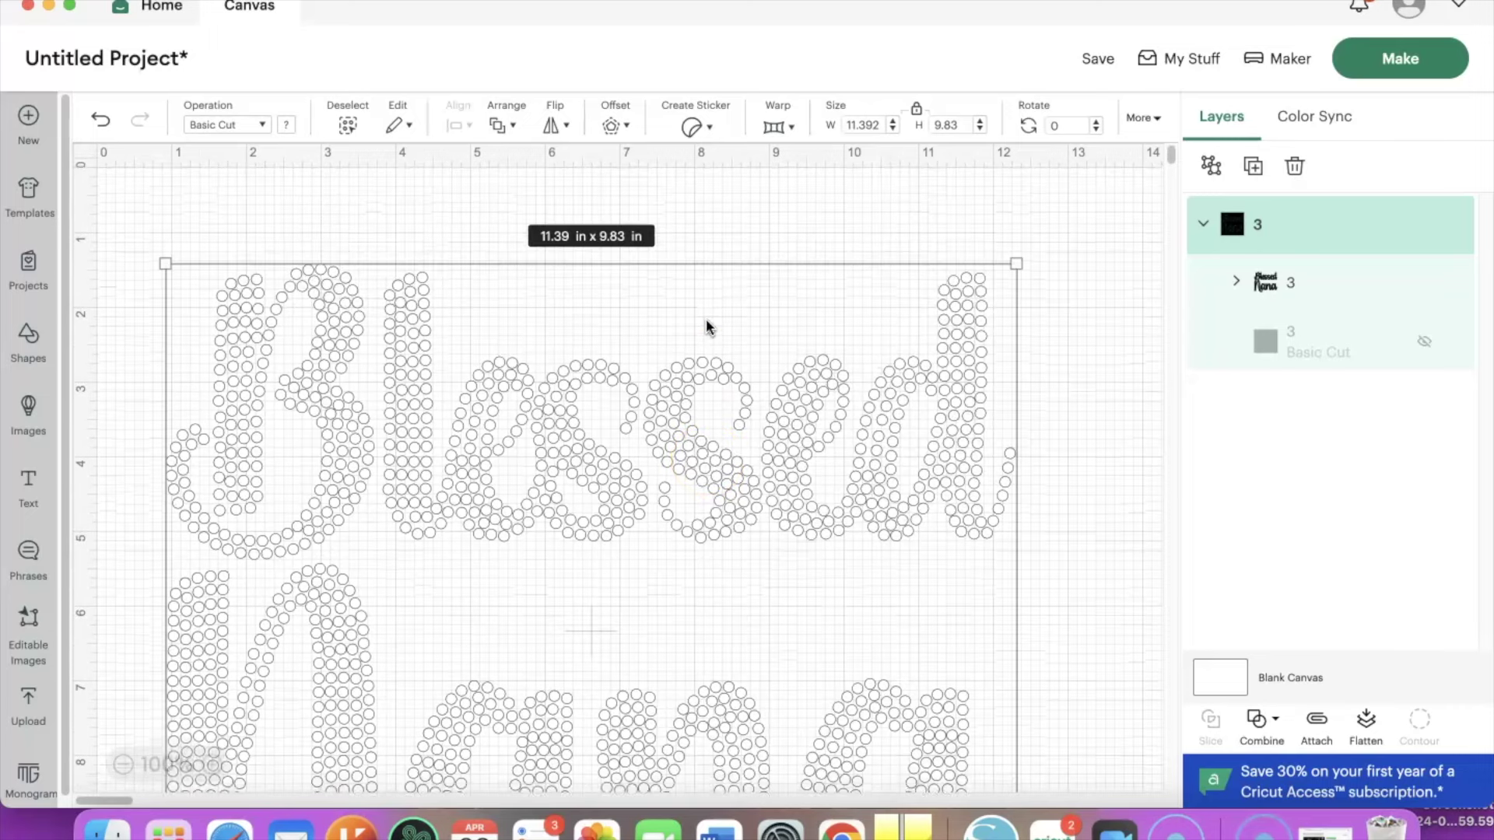
scroll(706, 319, up, 3)
scroll(707, 319, up, 3)
Select all visible Blessed Nana rhinestone circles, and attach them so they keep their layout for cutting.
drag(150, 210, 1095, 578)
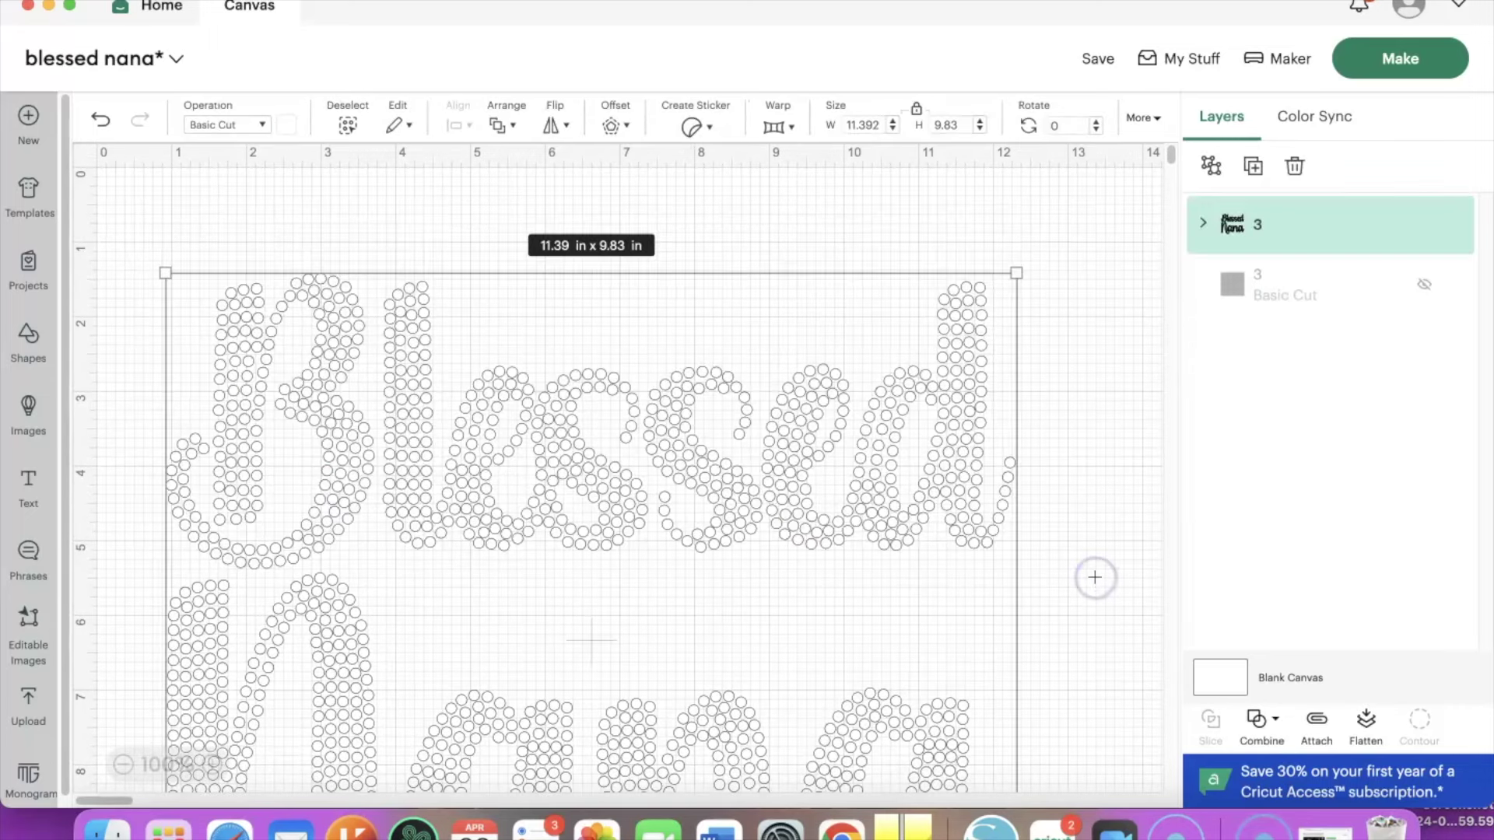
scroll(1094, 558, down, 4)
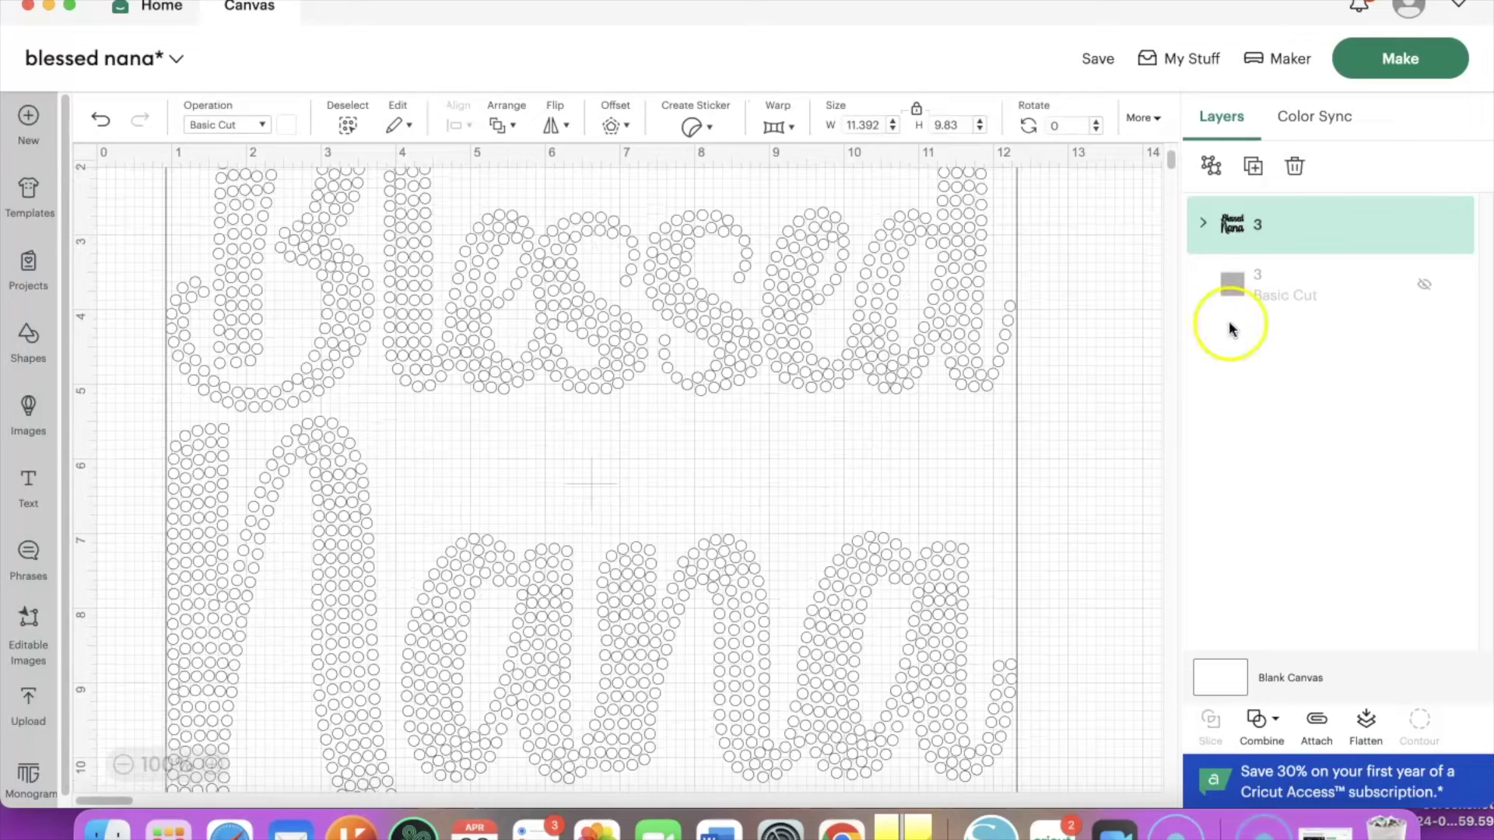
click(1317, 722)
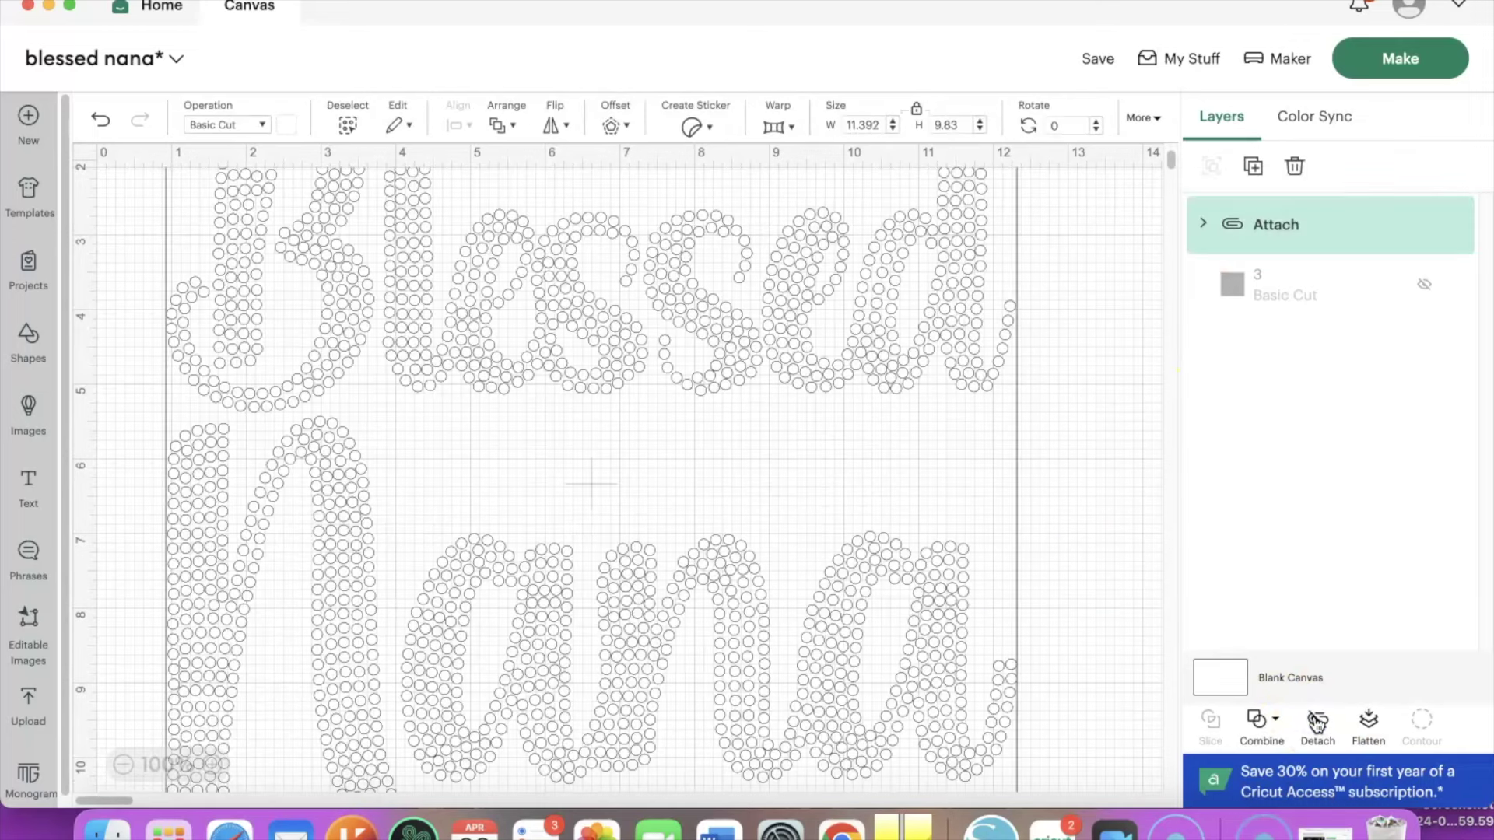
Send the attached design to the mat preview, and examine how it fits on the 12 in x 12 in material.
click(1401, 61)
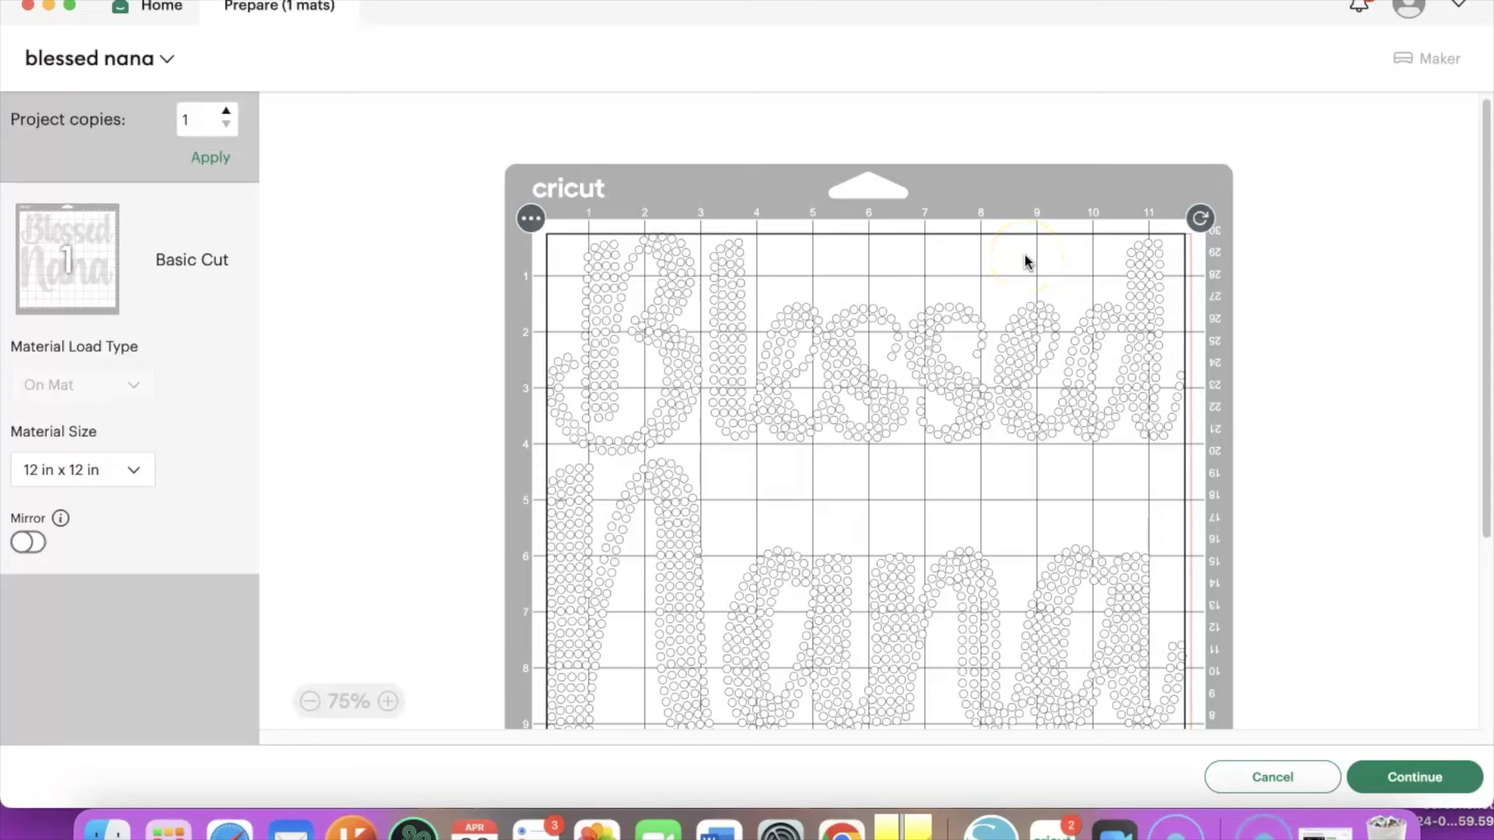
click(838, 387)
scroll(838, 387, down, 3)
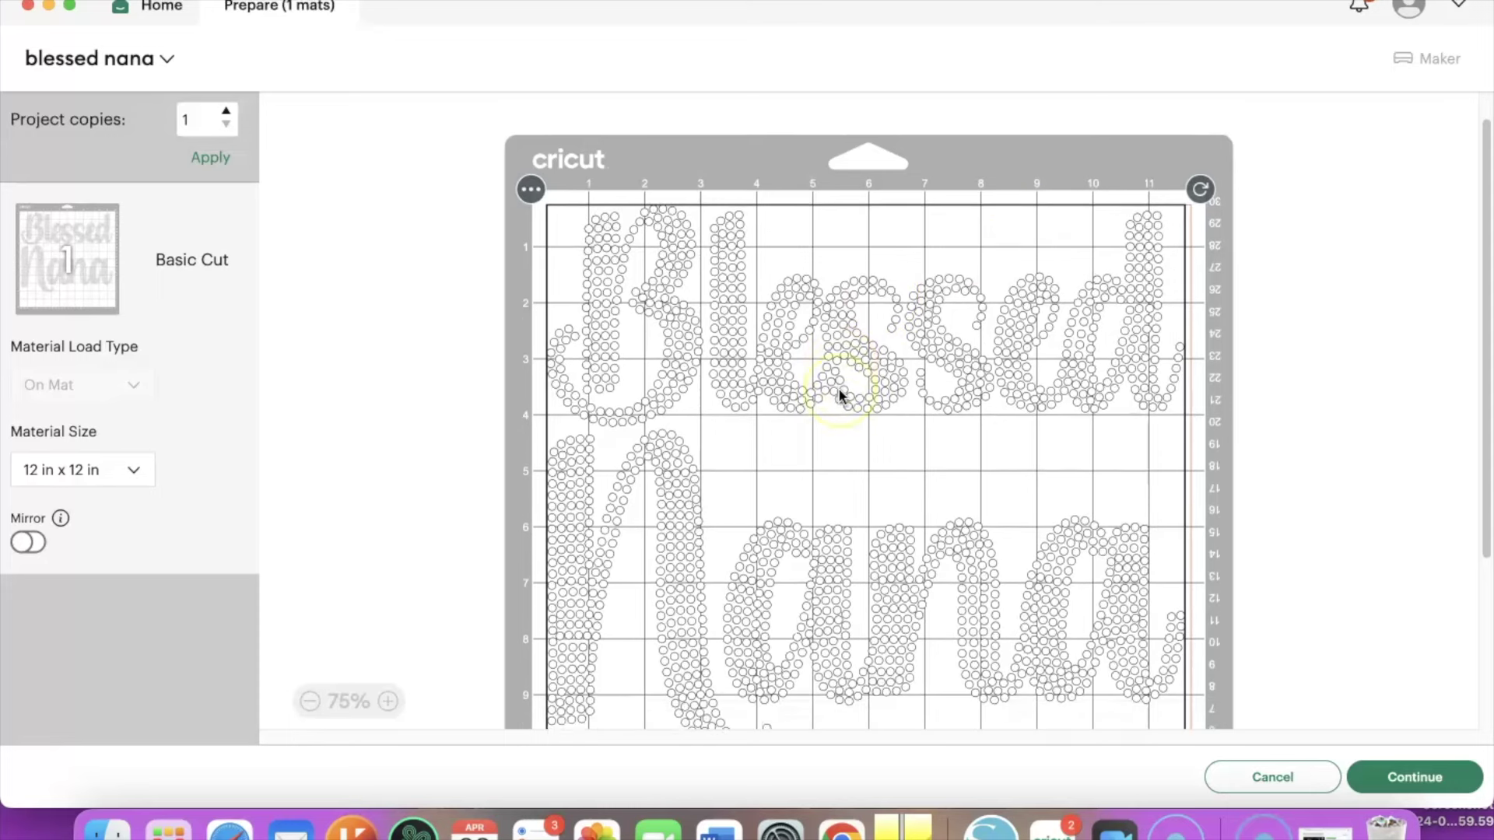
scroll(838, 394, down, 3)
scroll(894, 350, up, 3)
click(949, 318)
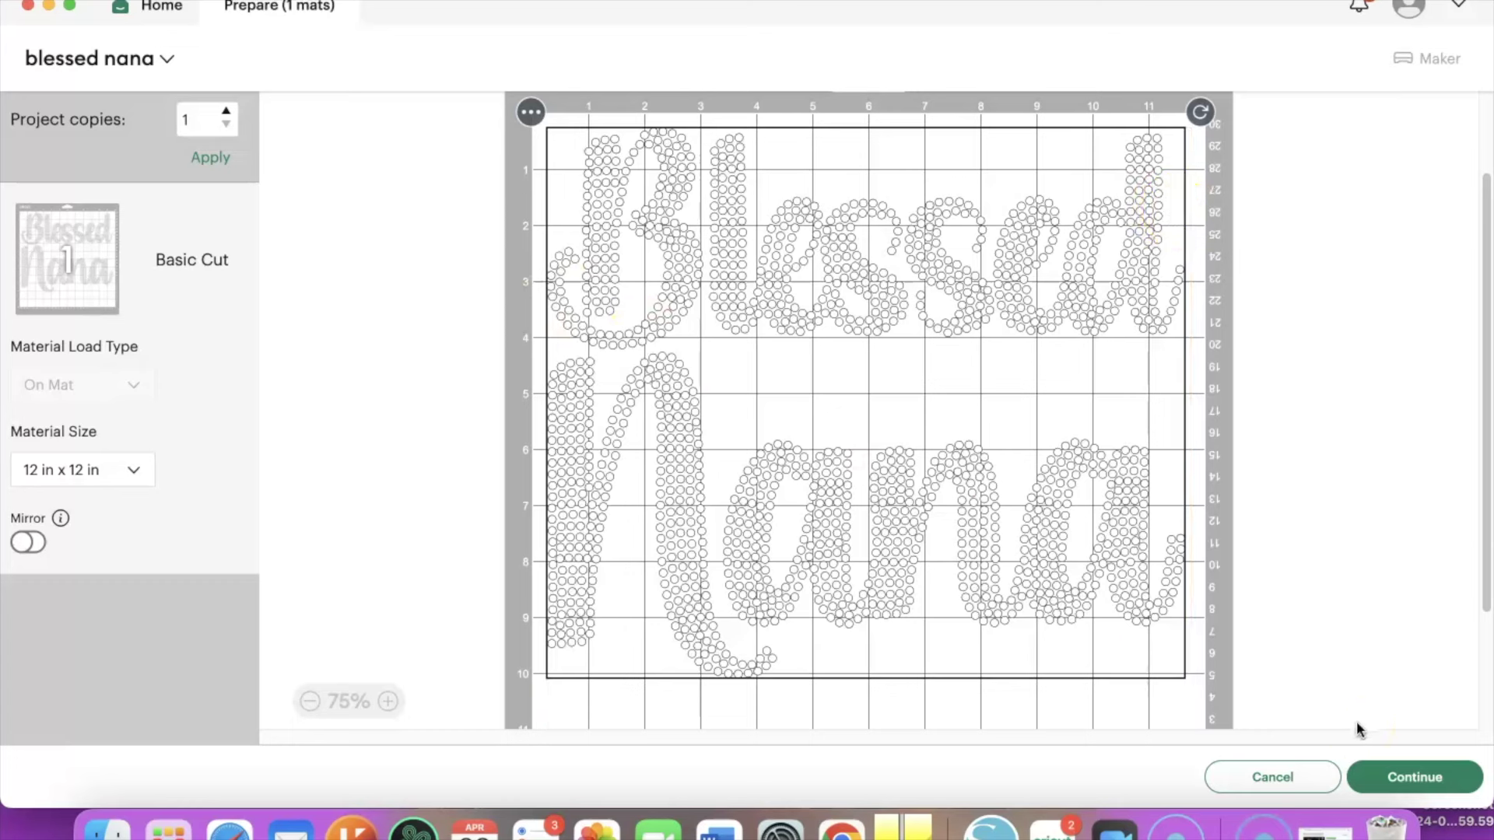
Continue to the base material selection, and browse the full list of compatible materials.
click(1432, 774)
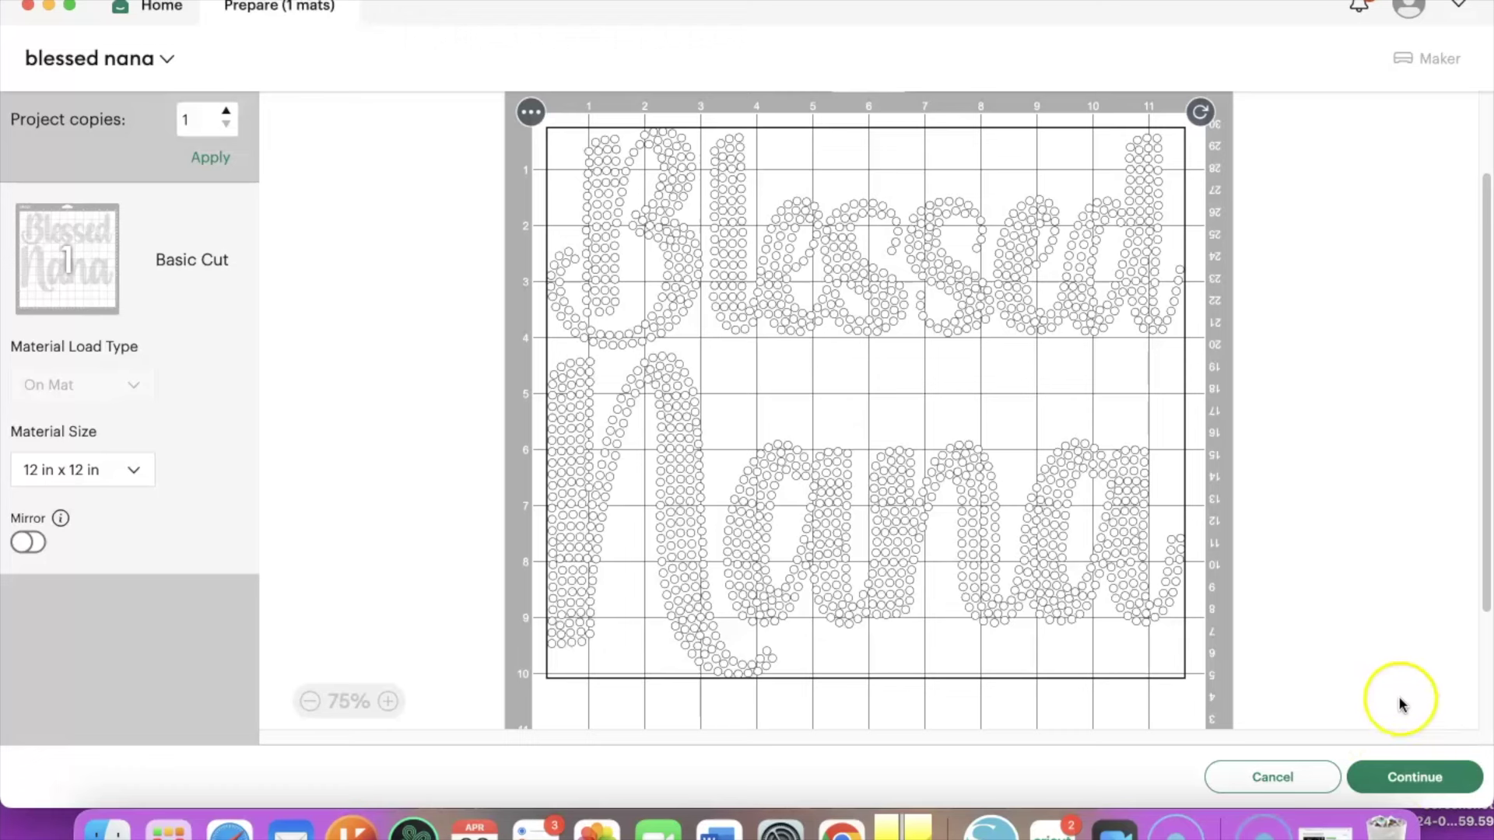
click(1427, 781)
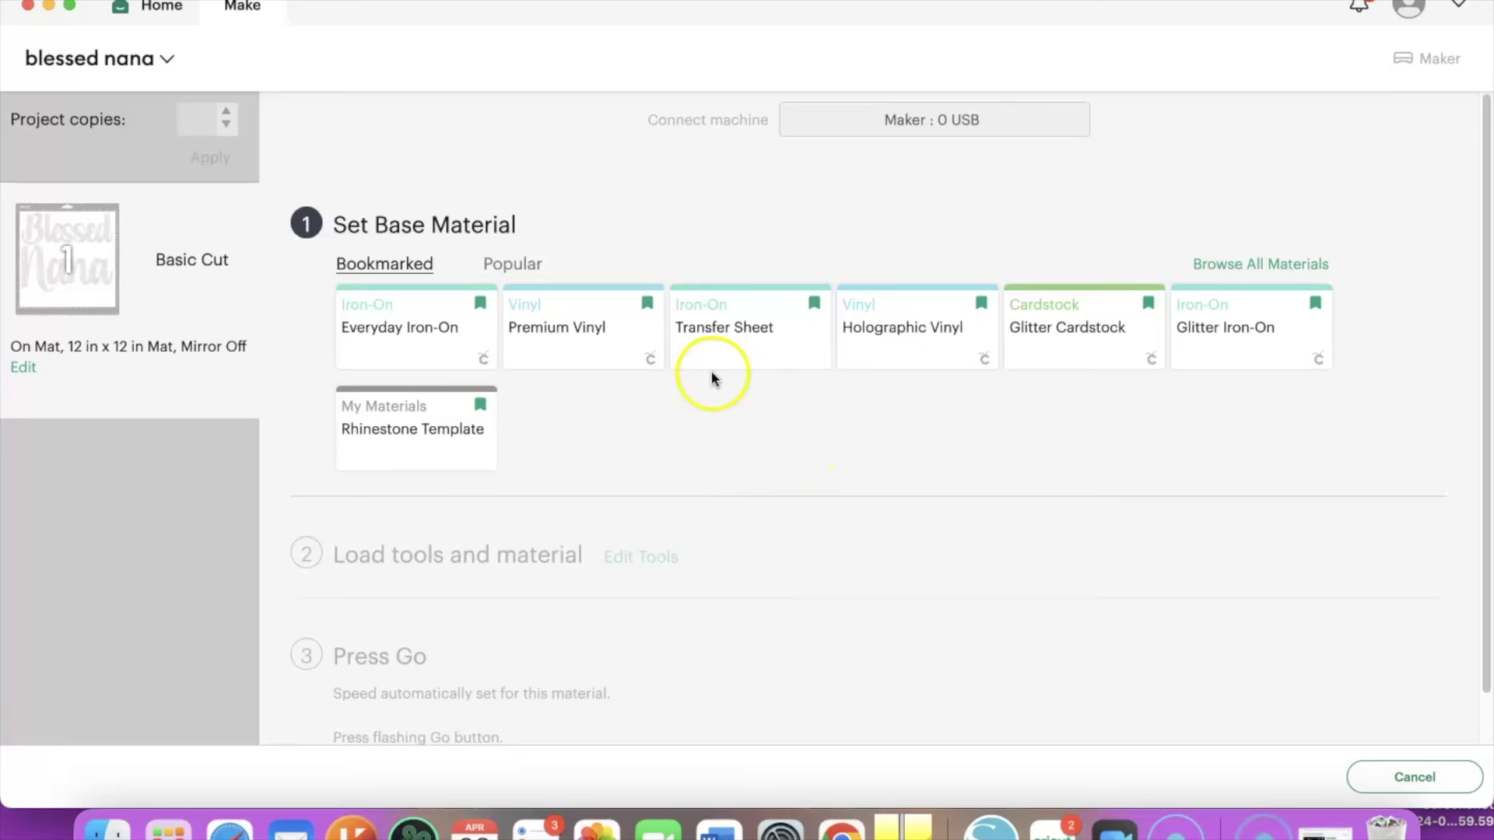
click(1277, 265)
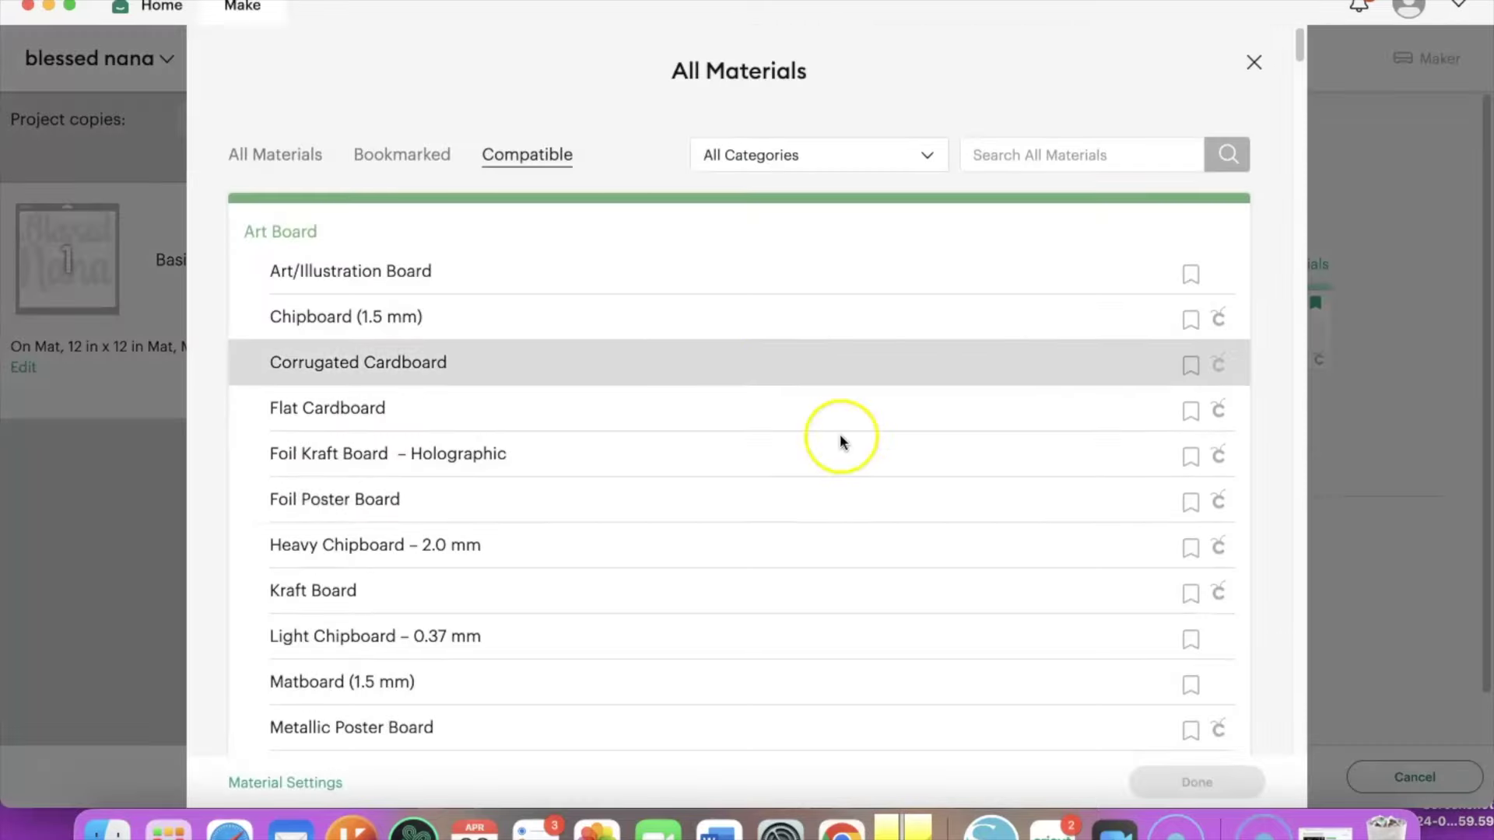
scroll(765, 497, down, 7)
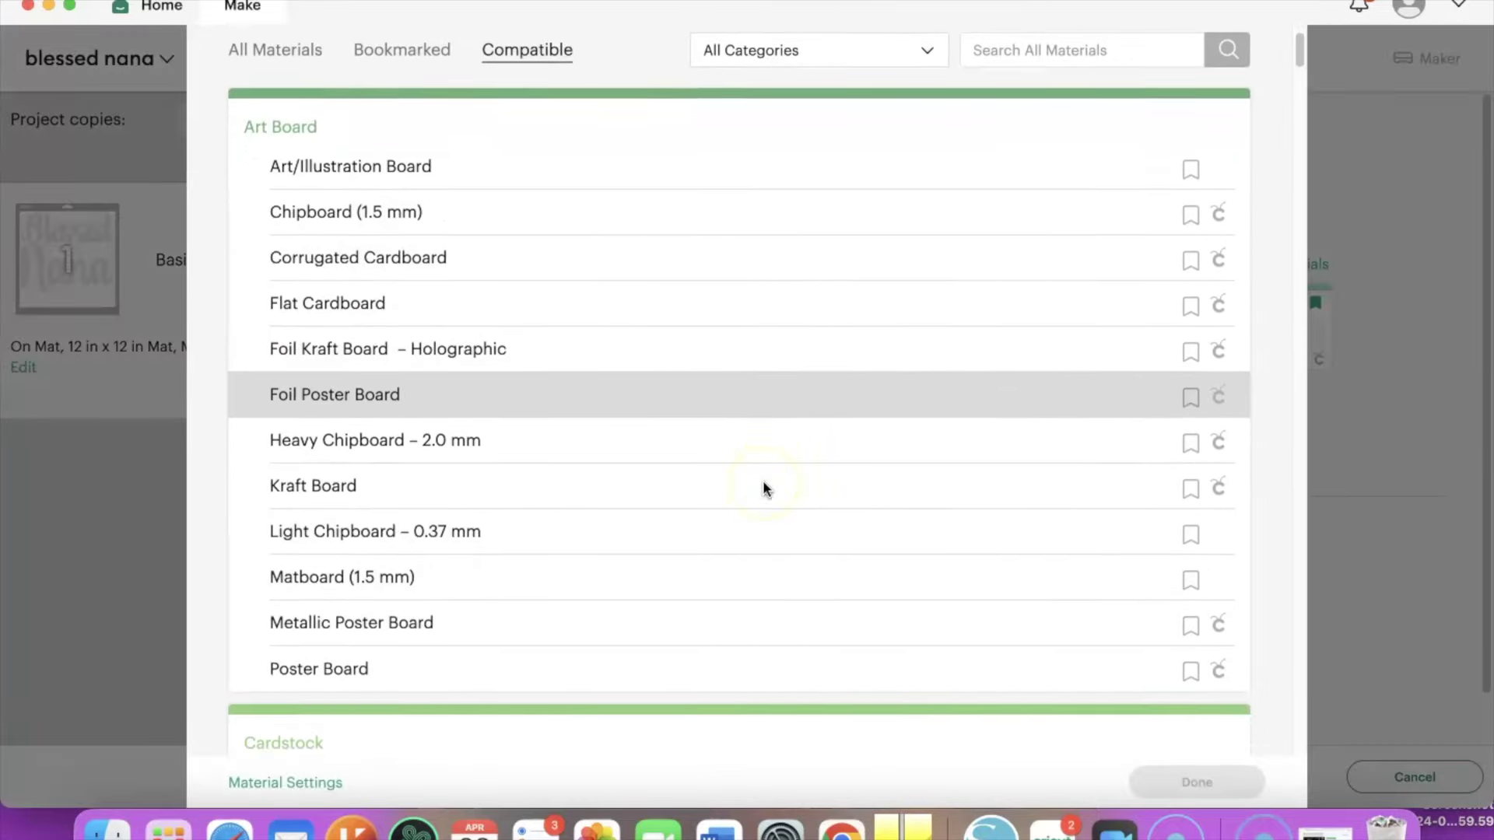
scroll(762, 466, down, 10)
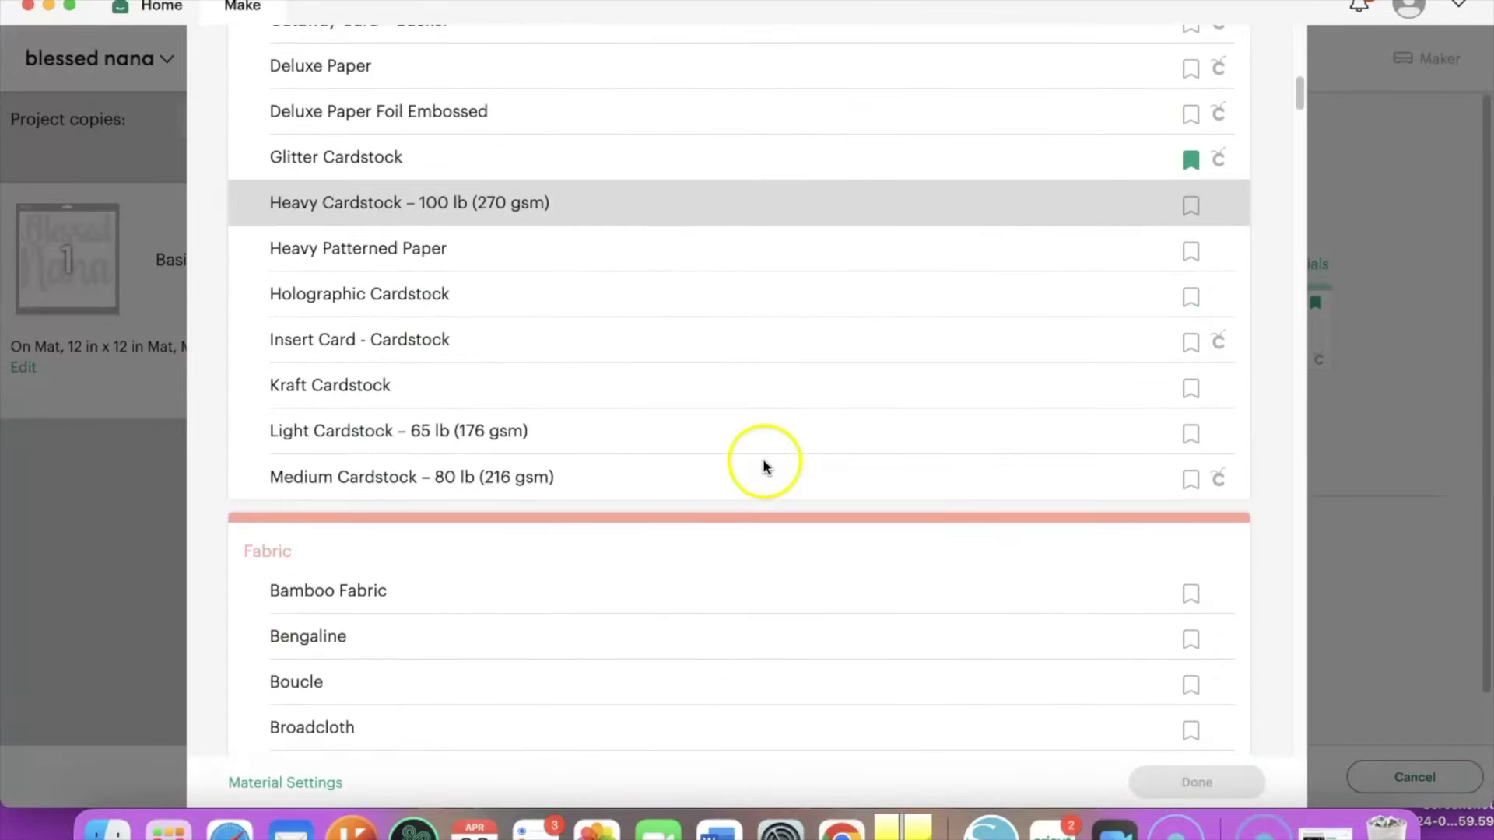
scroll(760, 427, down, 3)
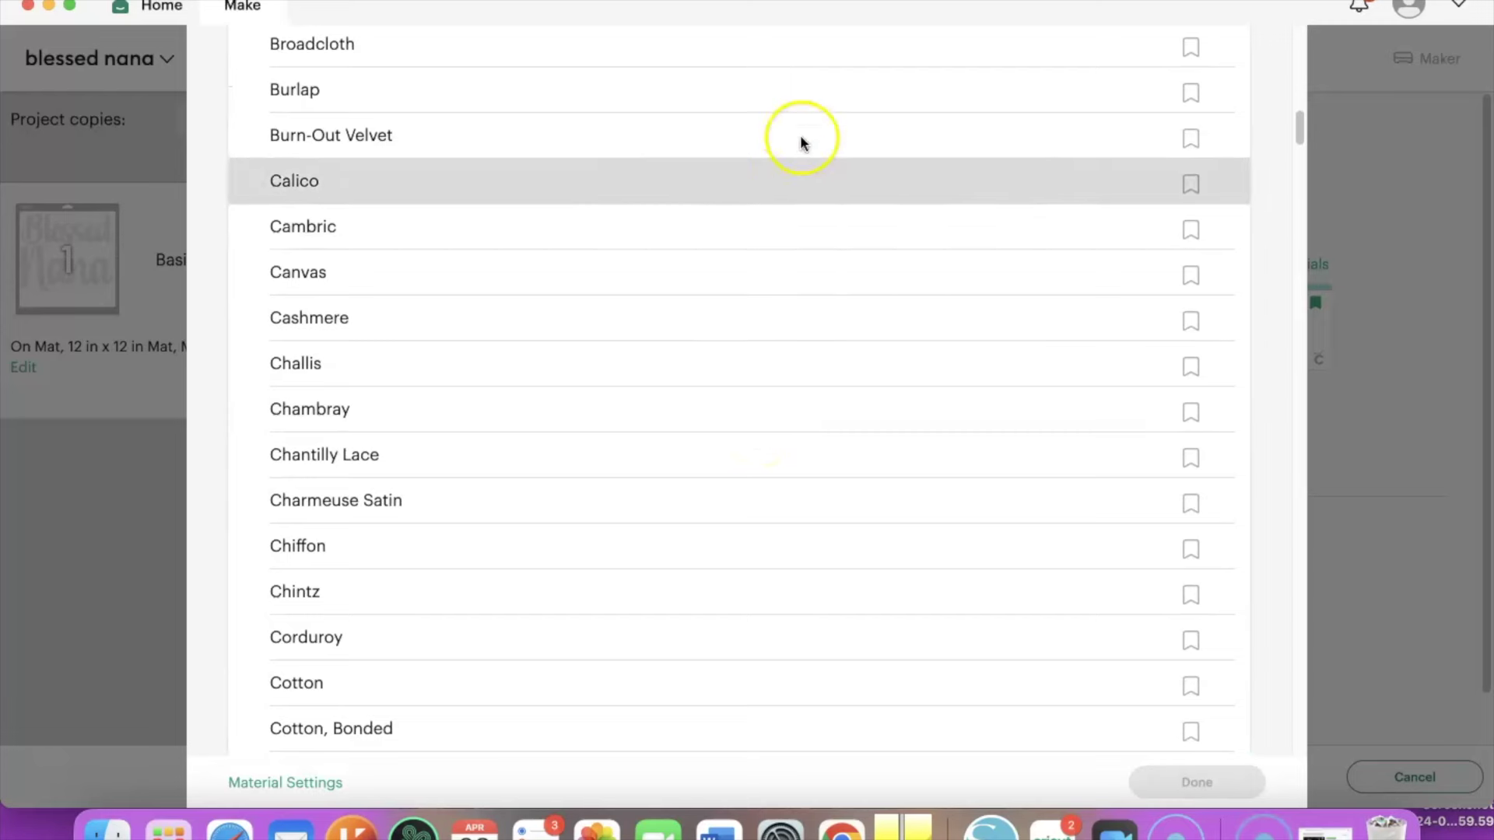
scroll(688, 474, down, 5)
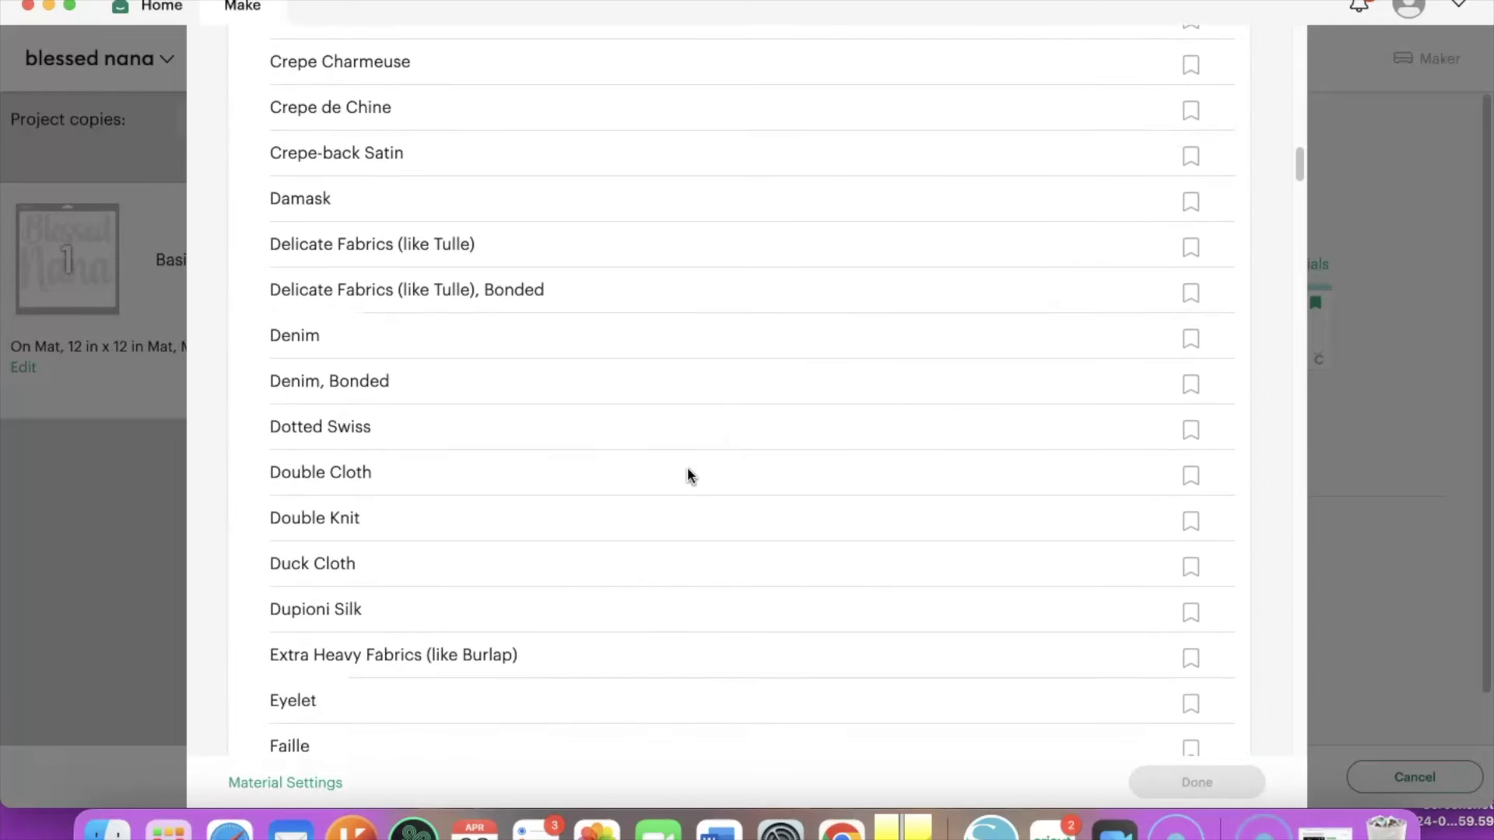
Open the custom material settings, and add and save a new material named Rhinestone 2.
click(304, 785)
scroll(557, 364, down, 20)
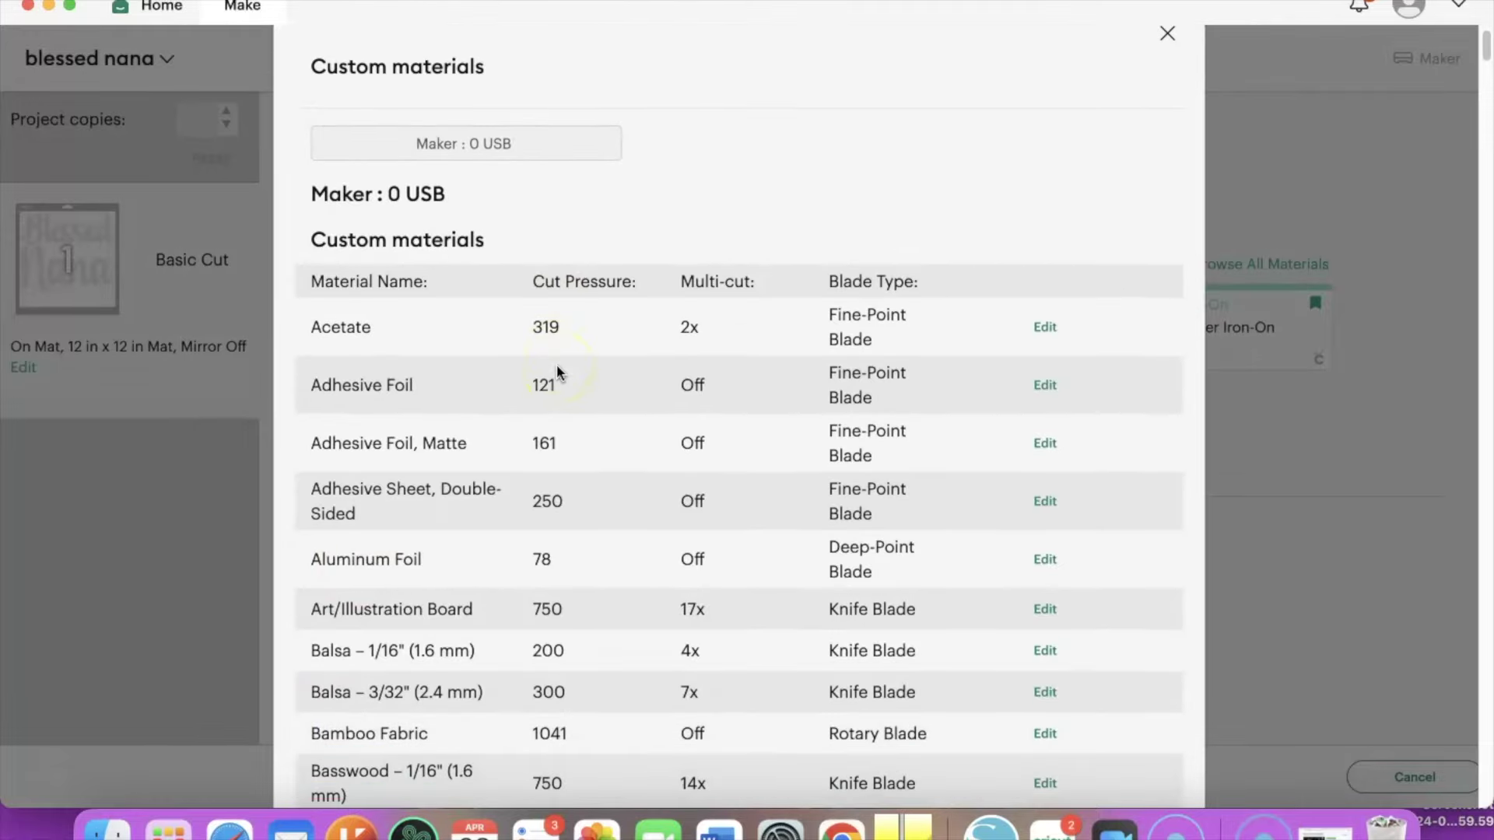
scroll(554, 330, down, 20)
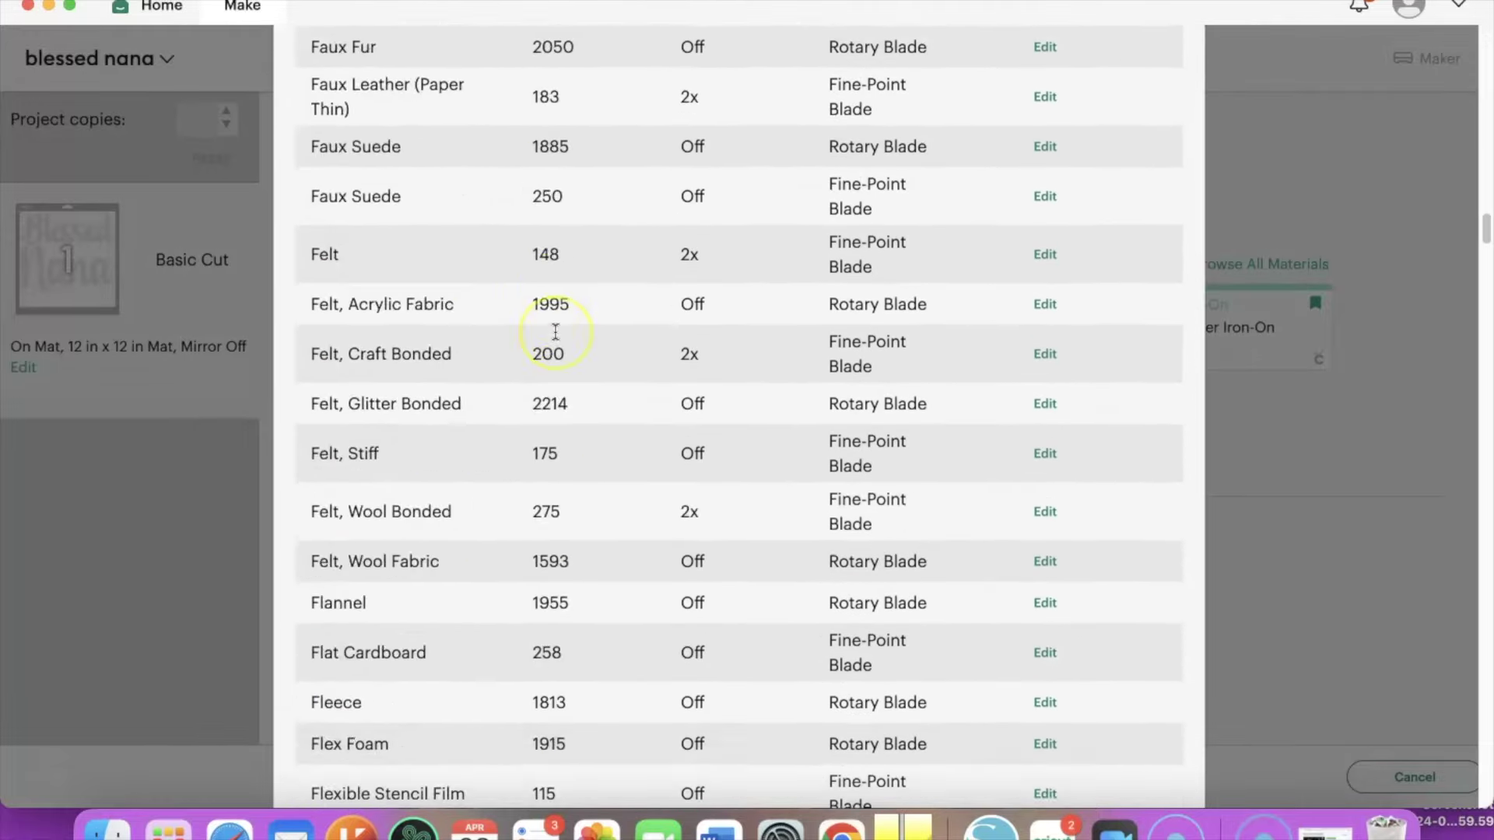
scroll(554, 333, down, 20)
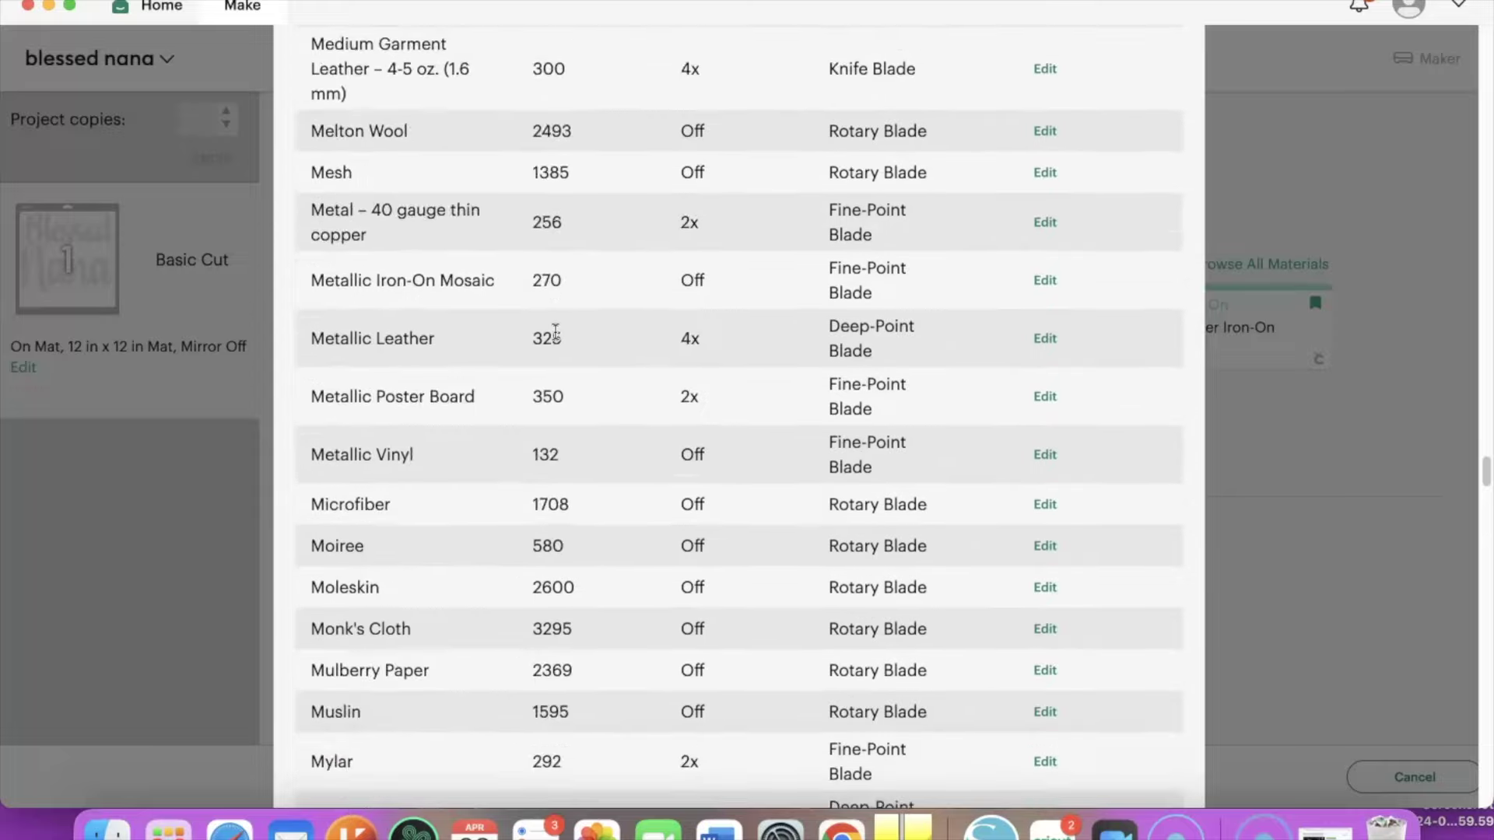
scroll(555, 331, down, 20)
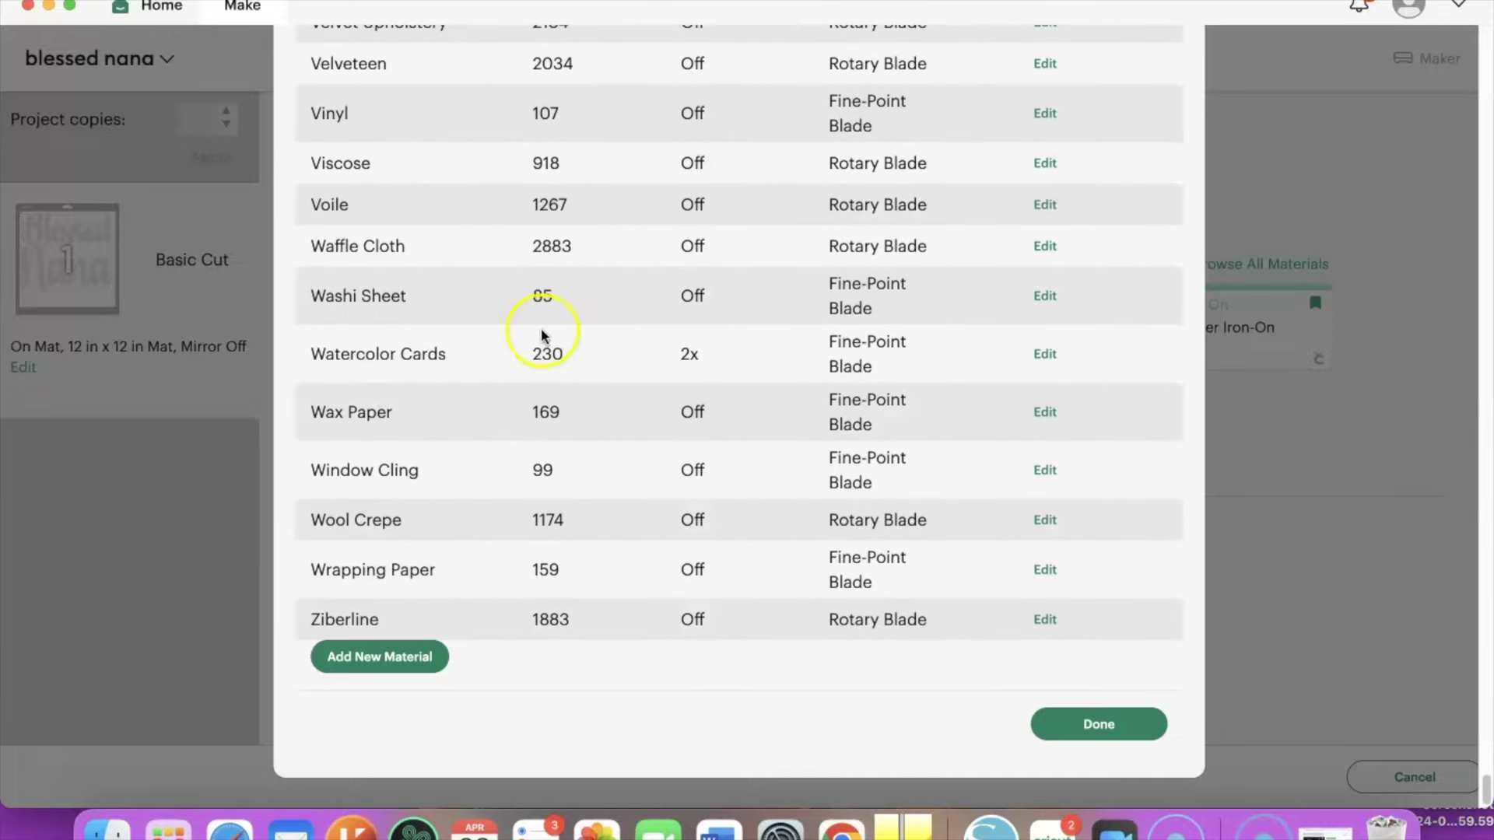
click(372, 658)
click(747, 723)
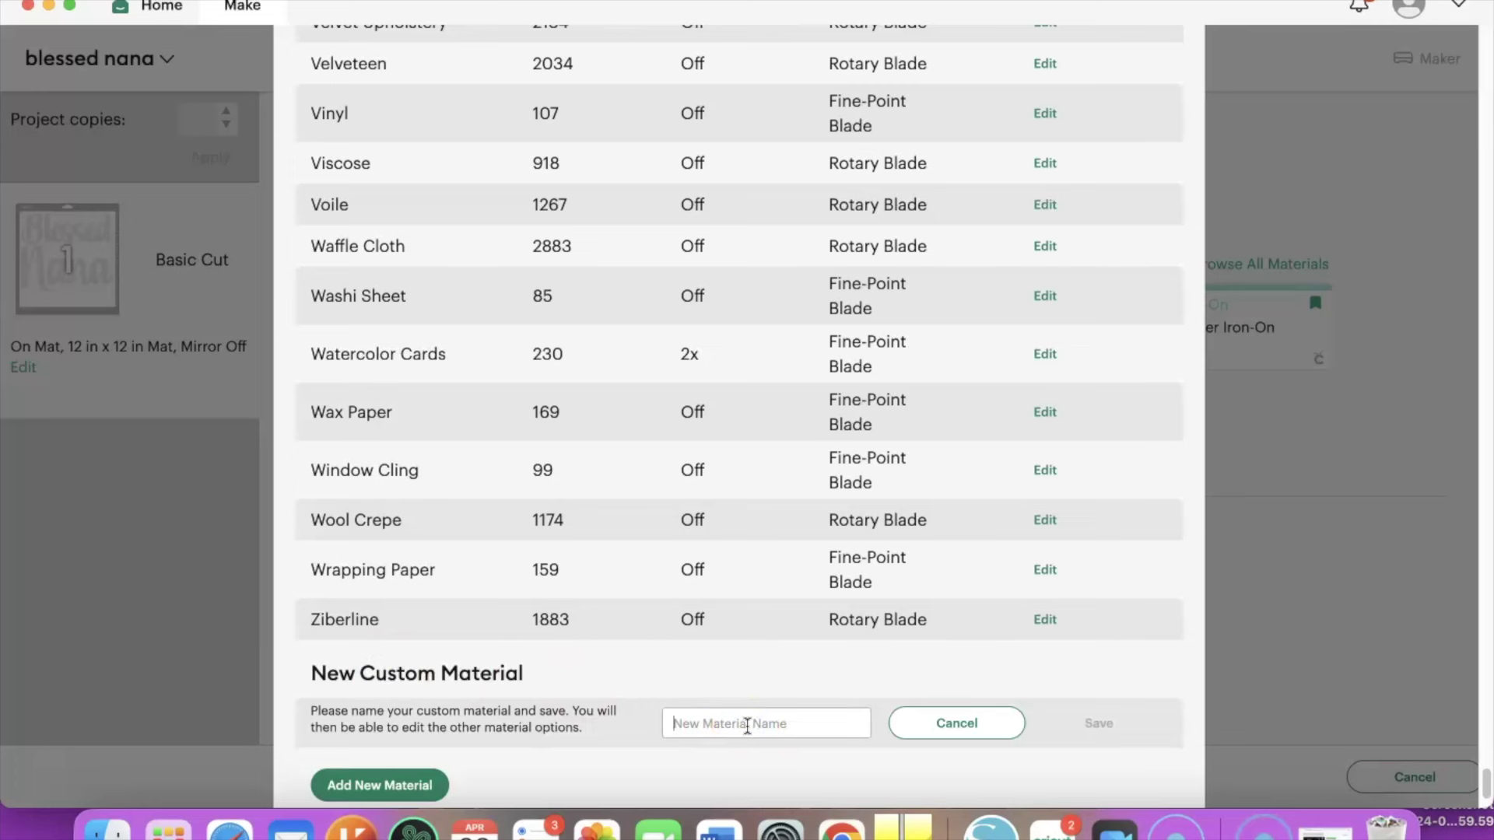
text(Rhinestone 2)
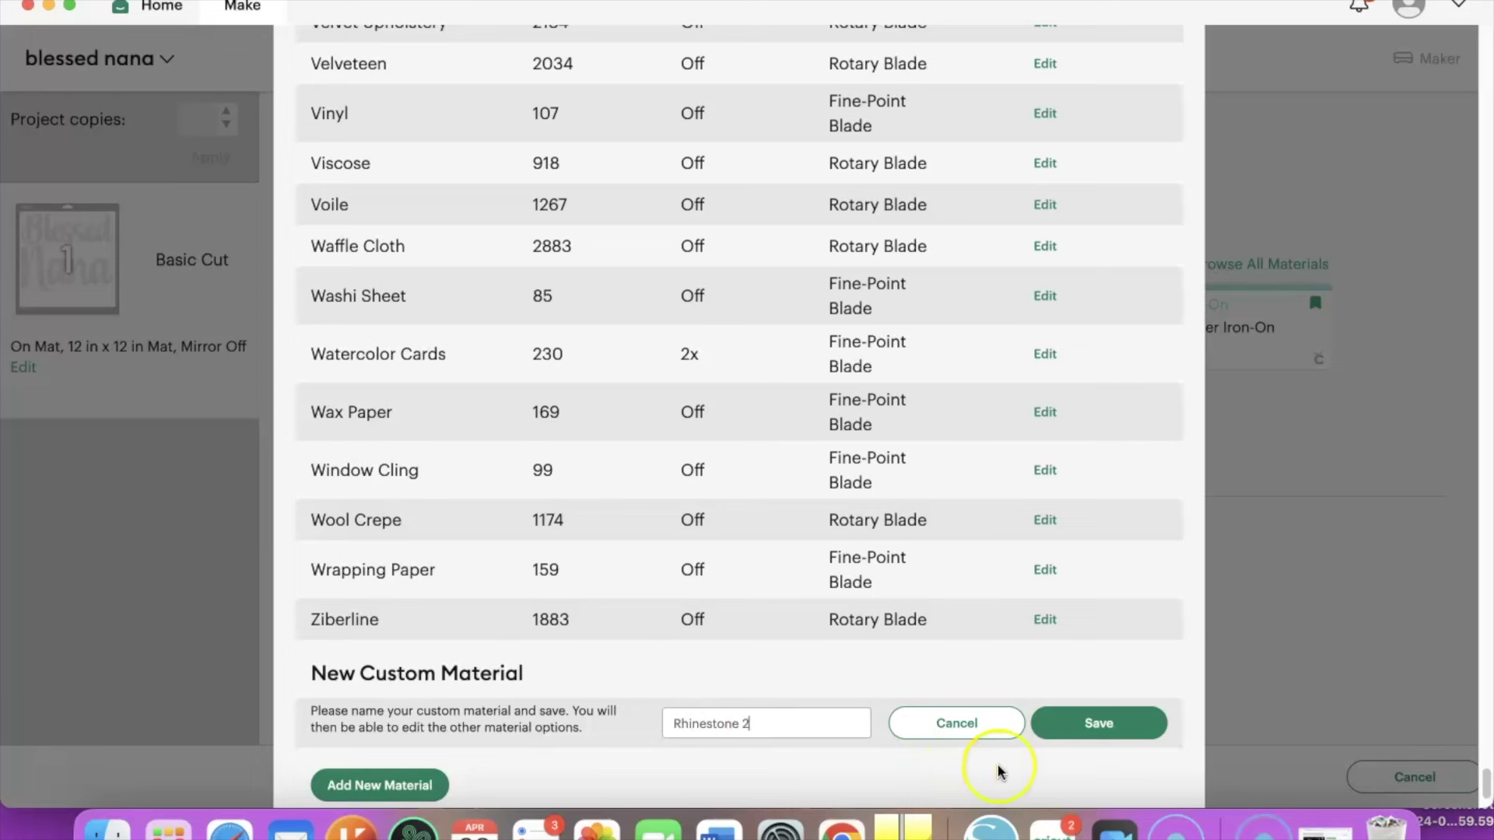
click(1090, 726)
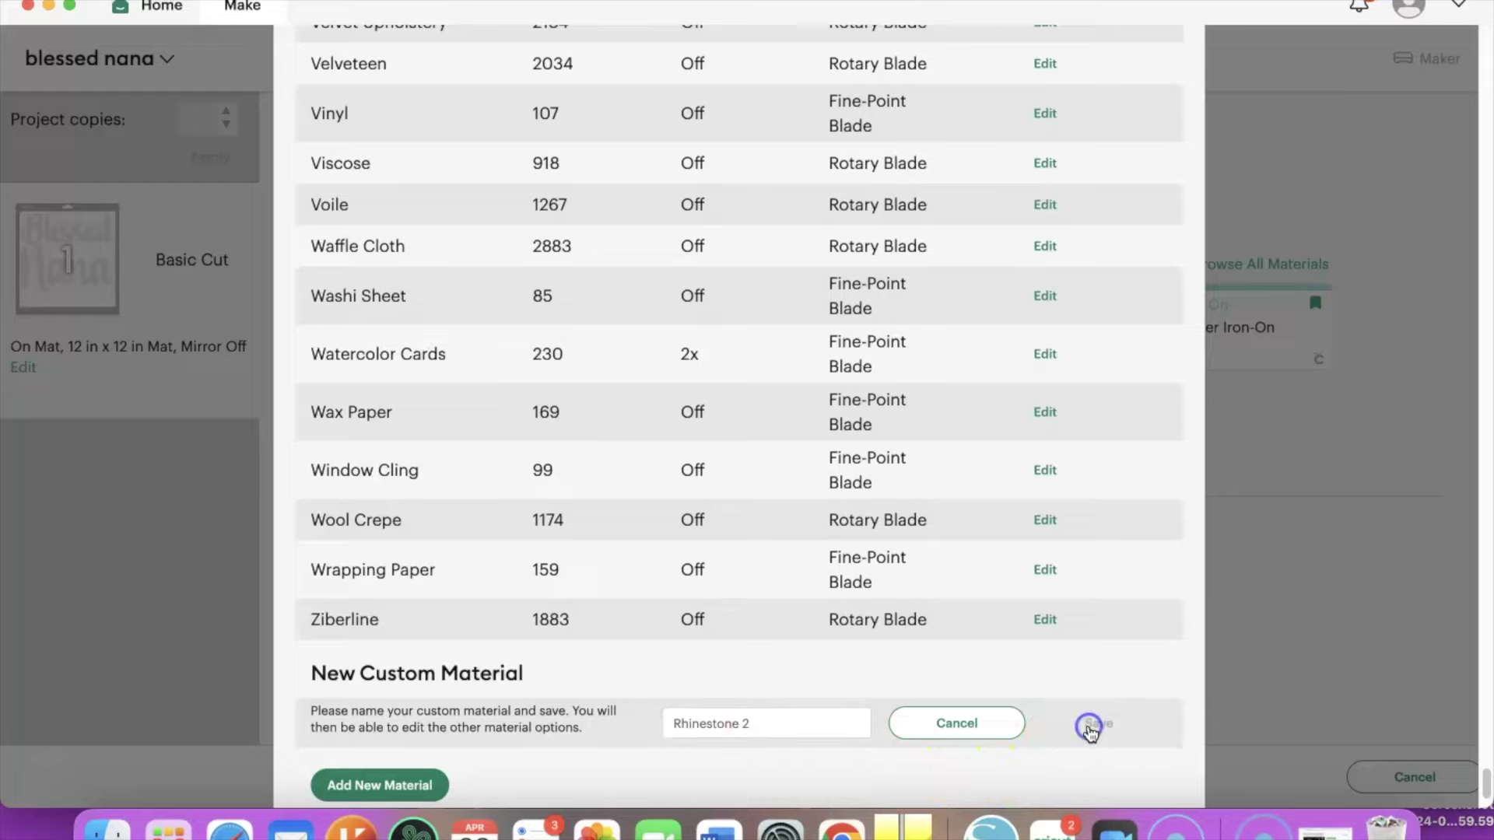
Set the cut pressure of the Rhinestone 2 material to 299.
scroll(804, 362, up, 2)
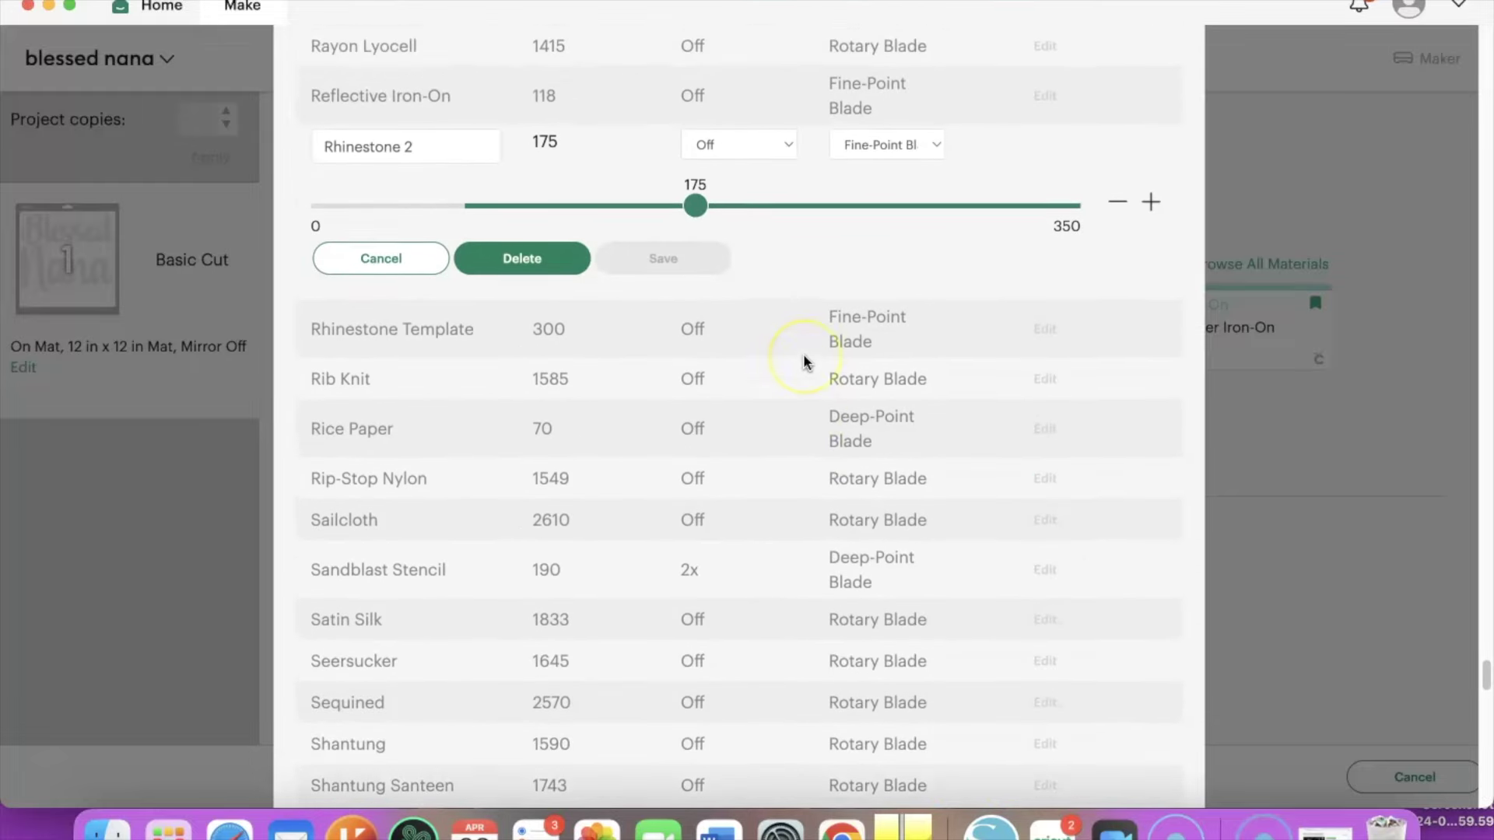
scroll(803, 362, up, 3)
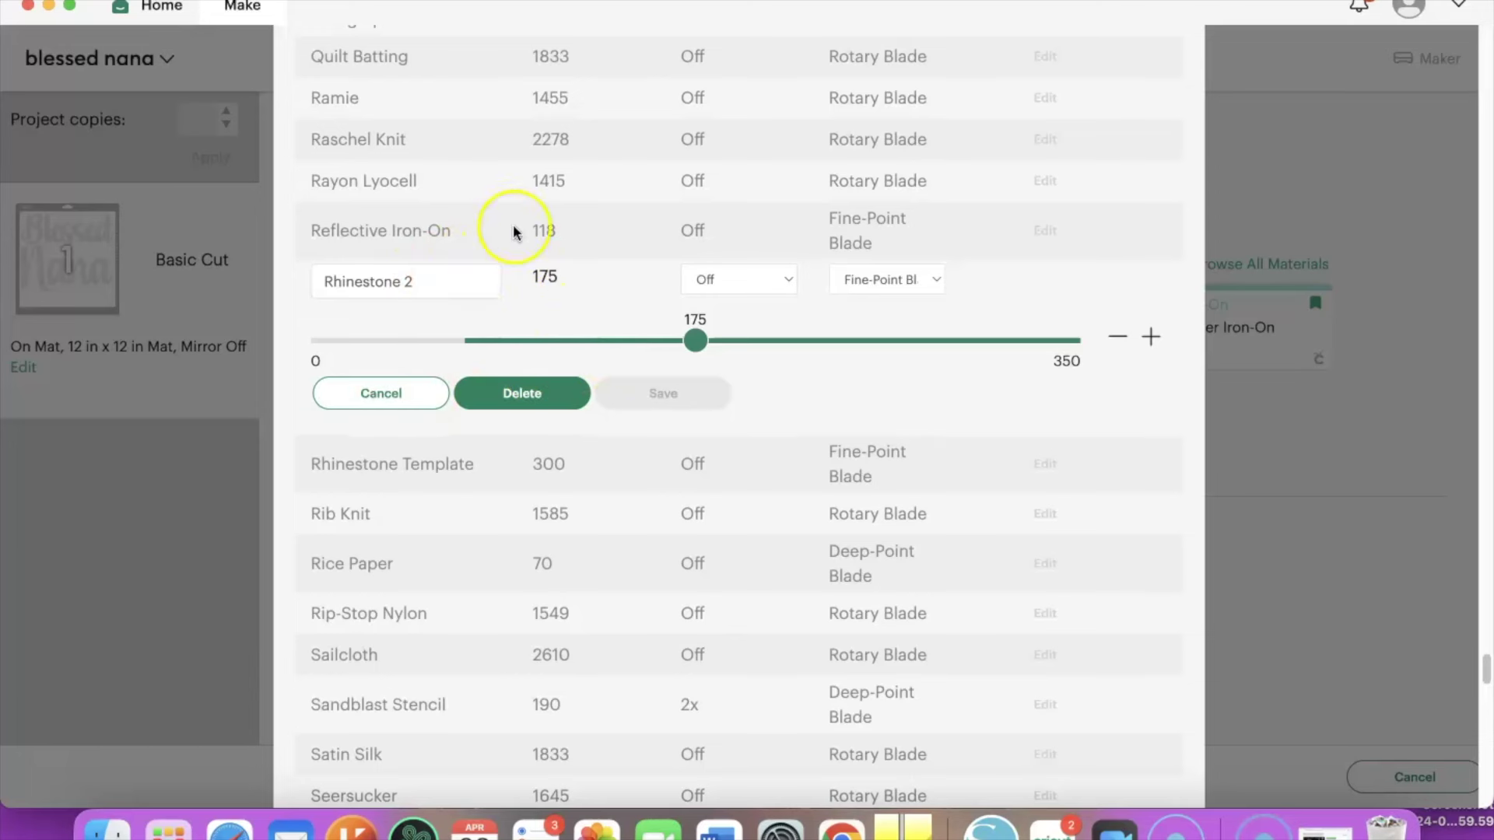
scroll(526, 179, up, 2)
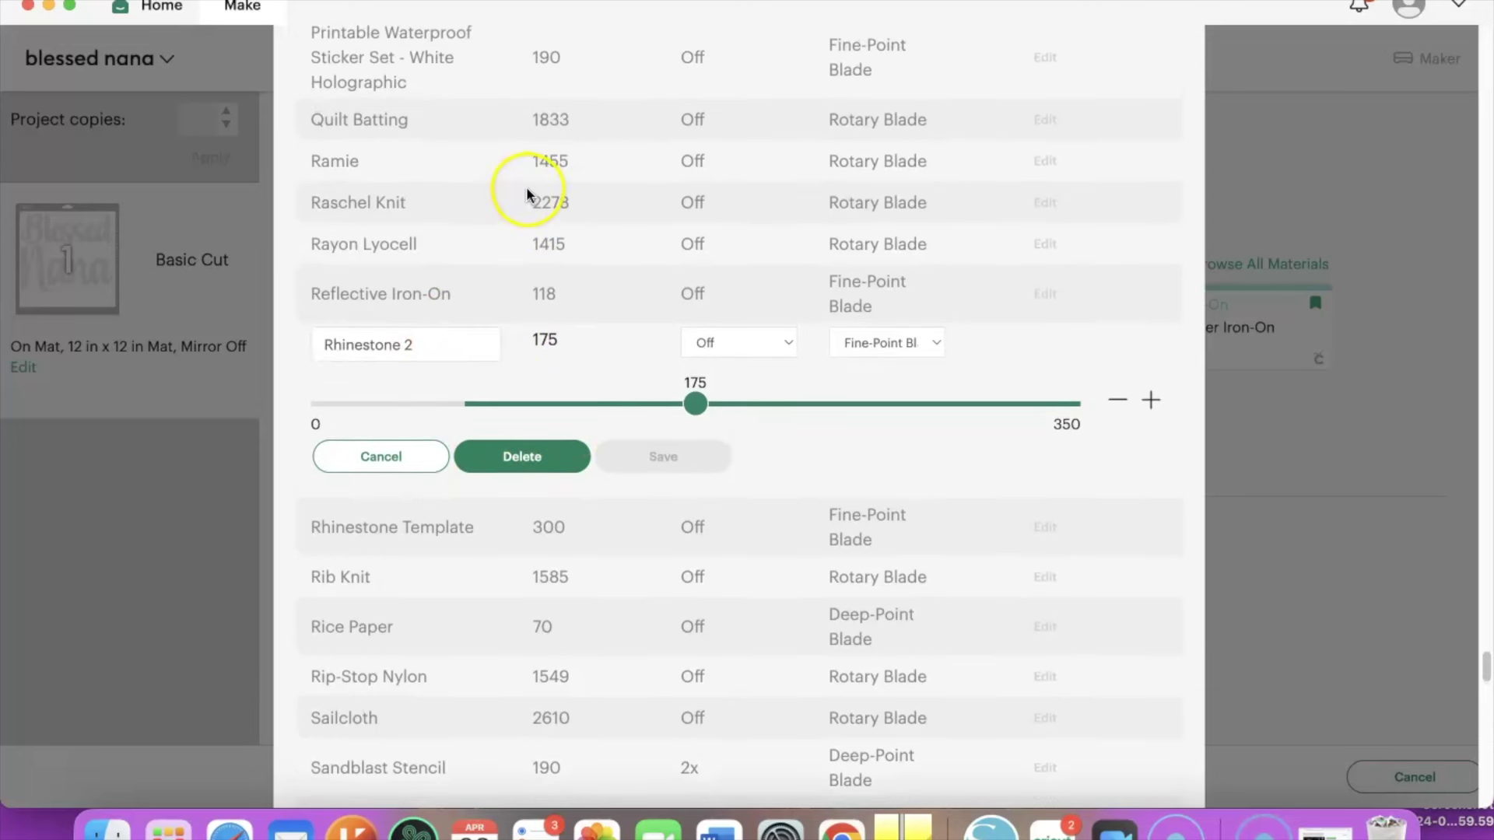
scroll(526, 187, down, 2)
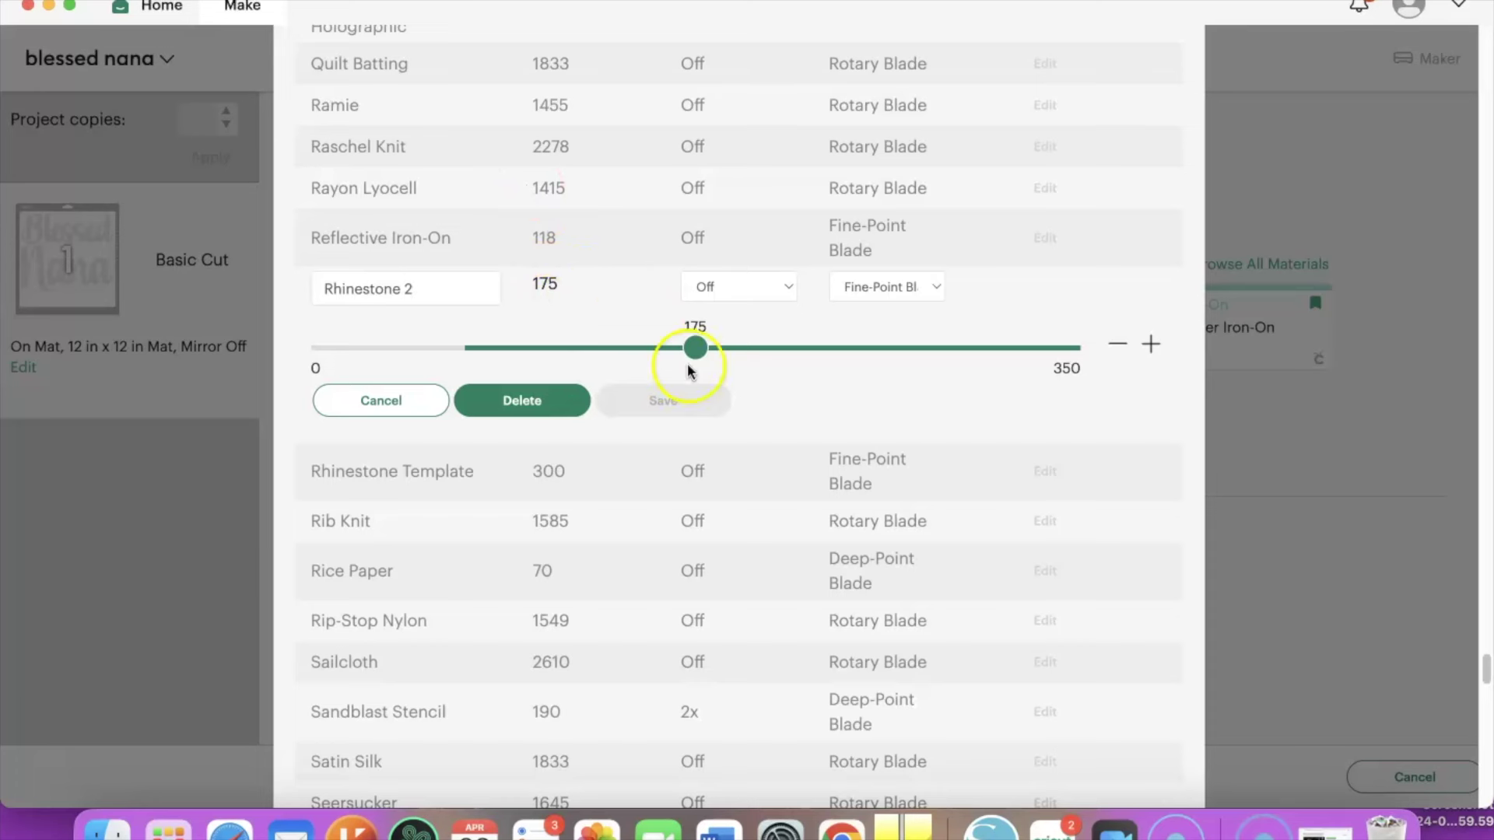
drag(695, 350, 970, 374)
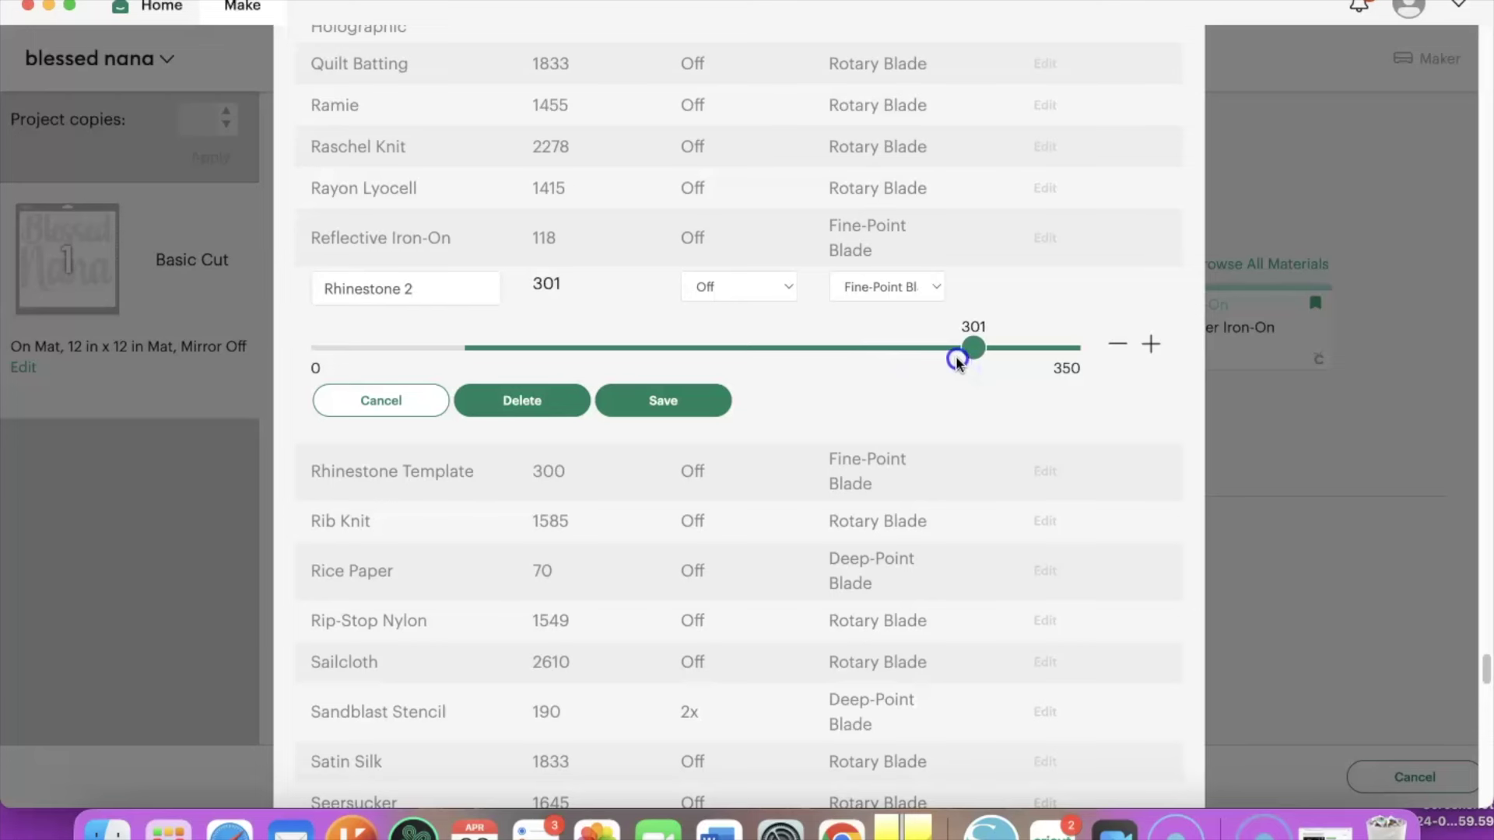
mouse_move(973, 349)
mouse_down()
mouse_move(989, 351)
mouse_move(969, 350)
mouse_up()
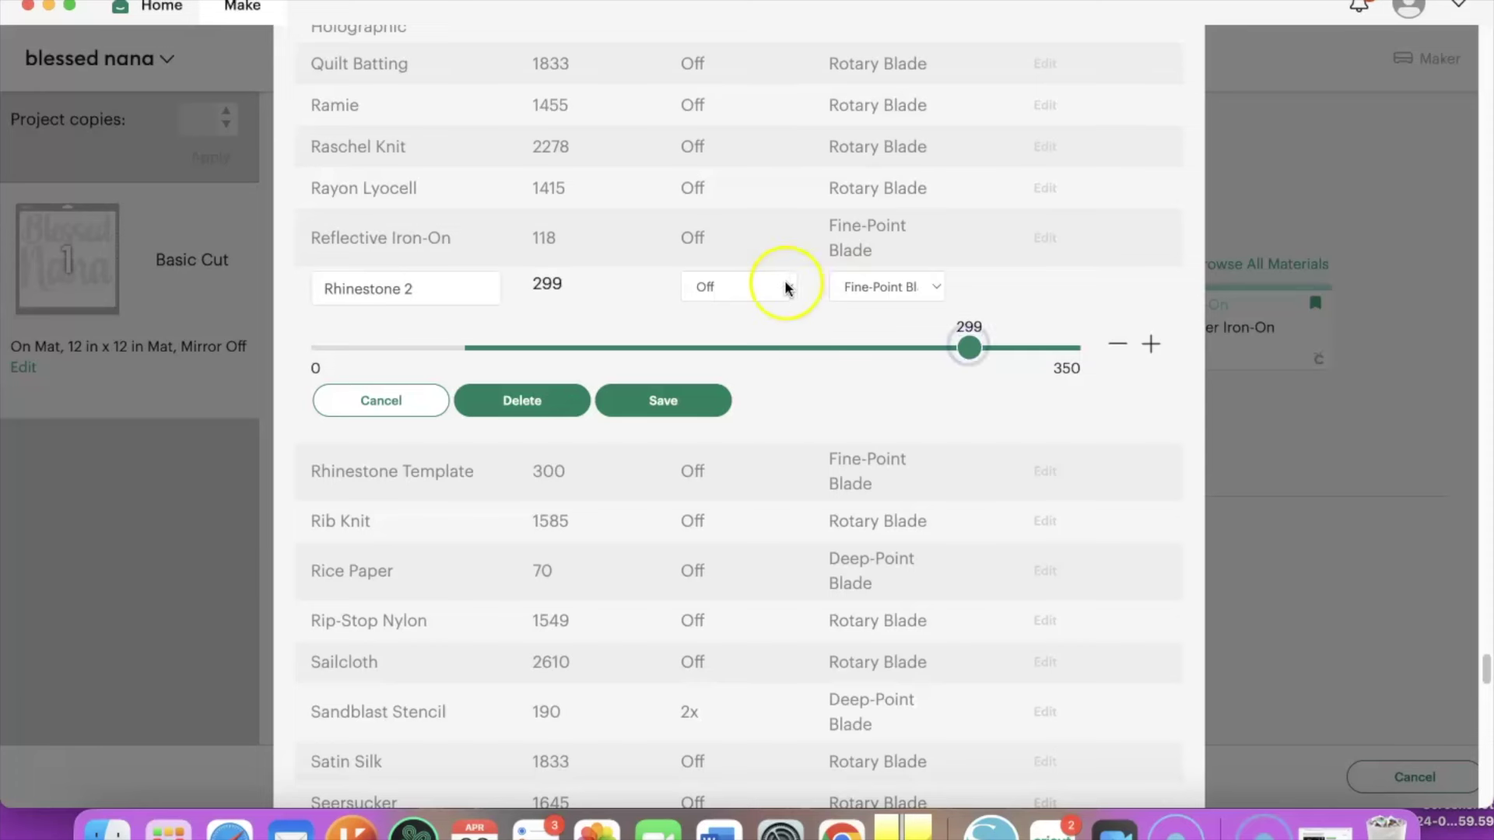
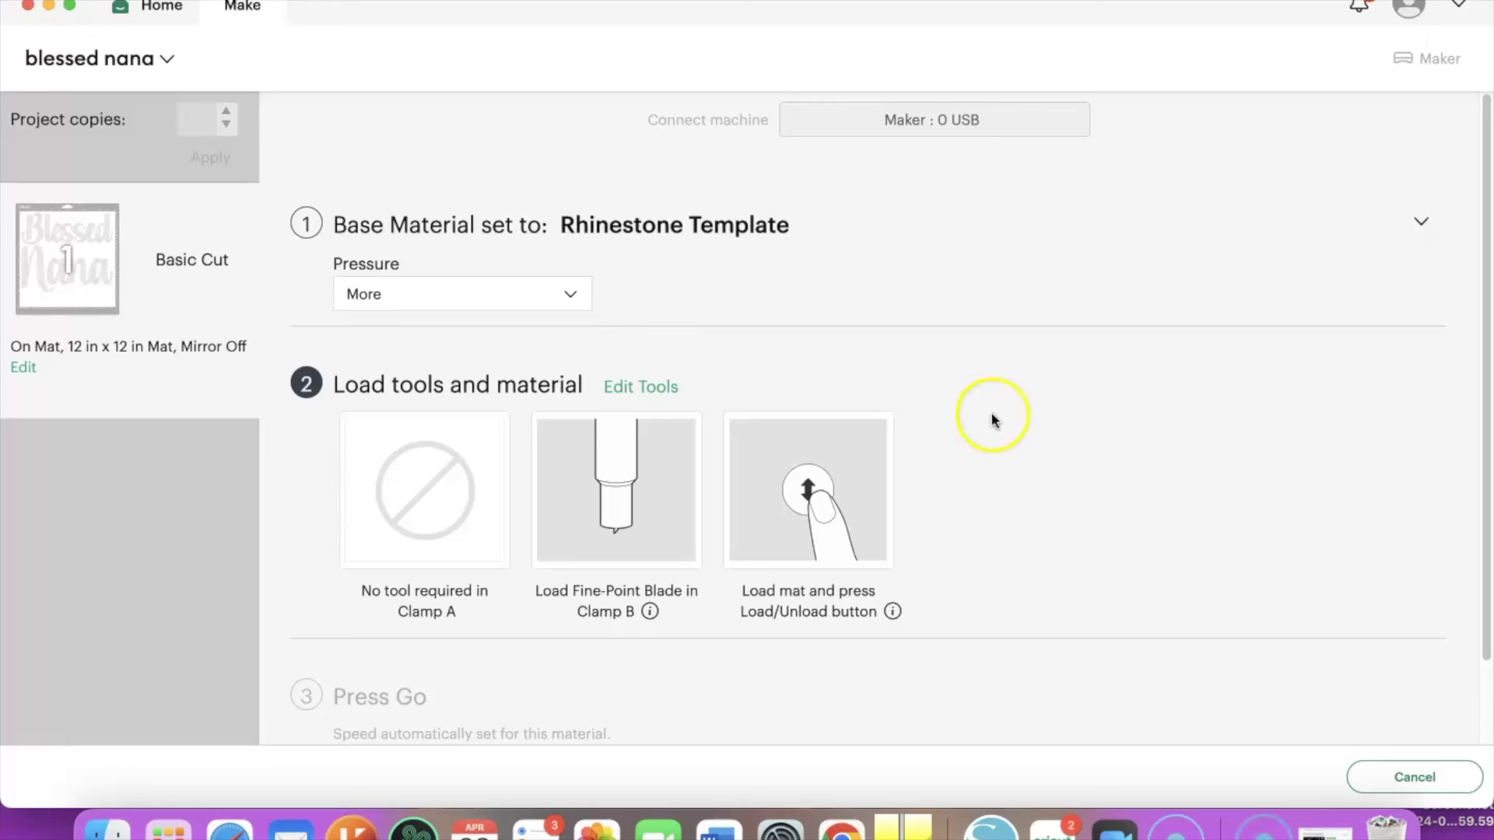
Cancel the cut and return to the canvas, and save the blessed nana project.
click(1434, 776)
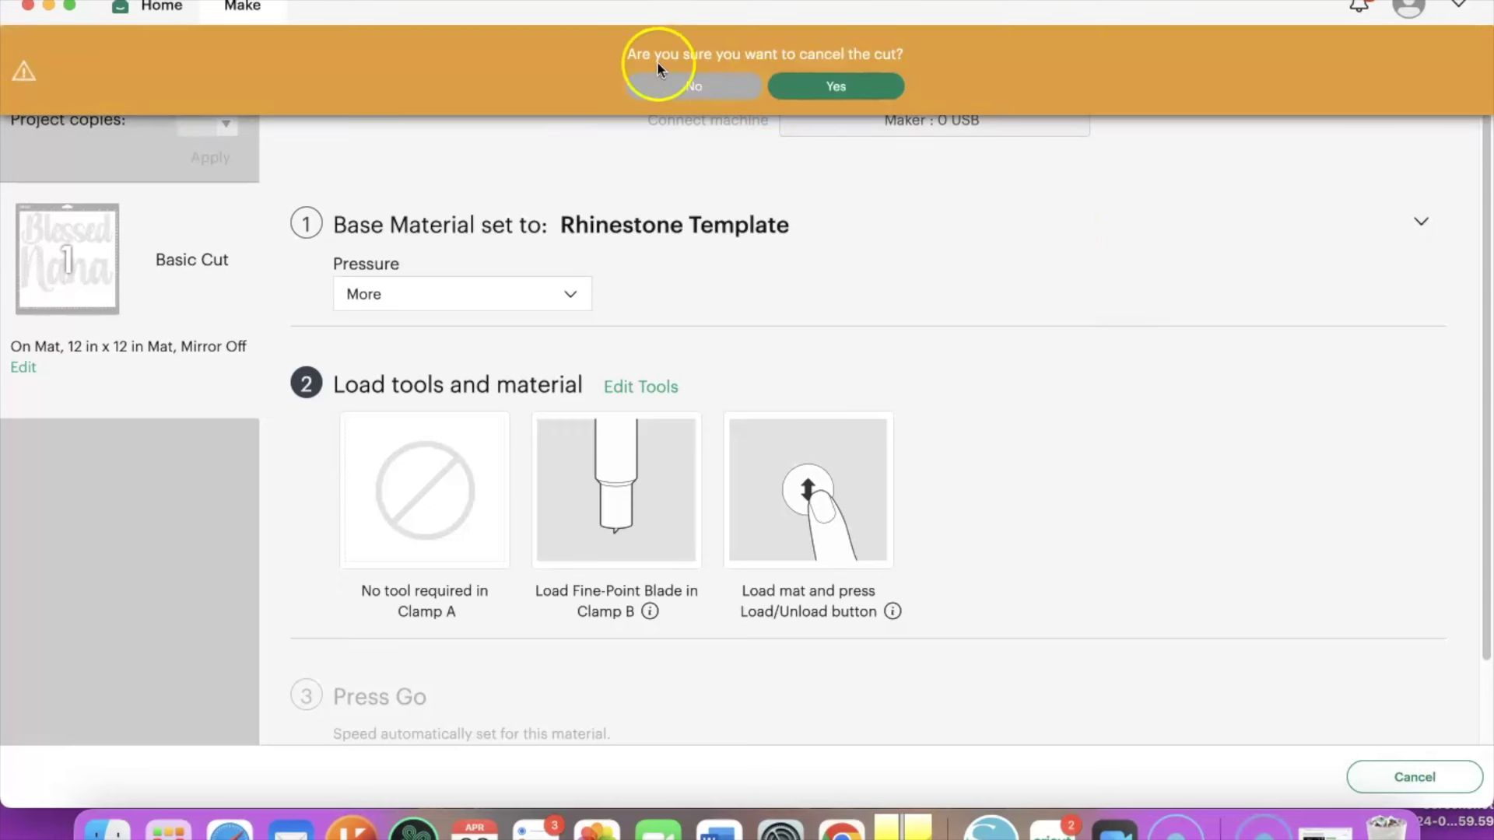
click(843, 78)
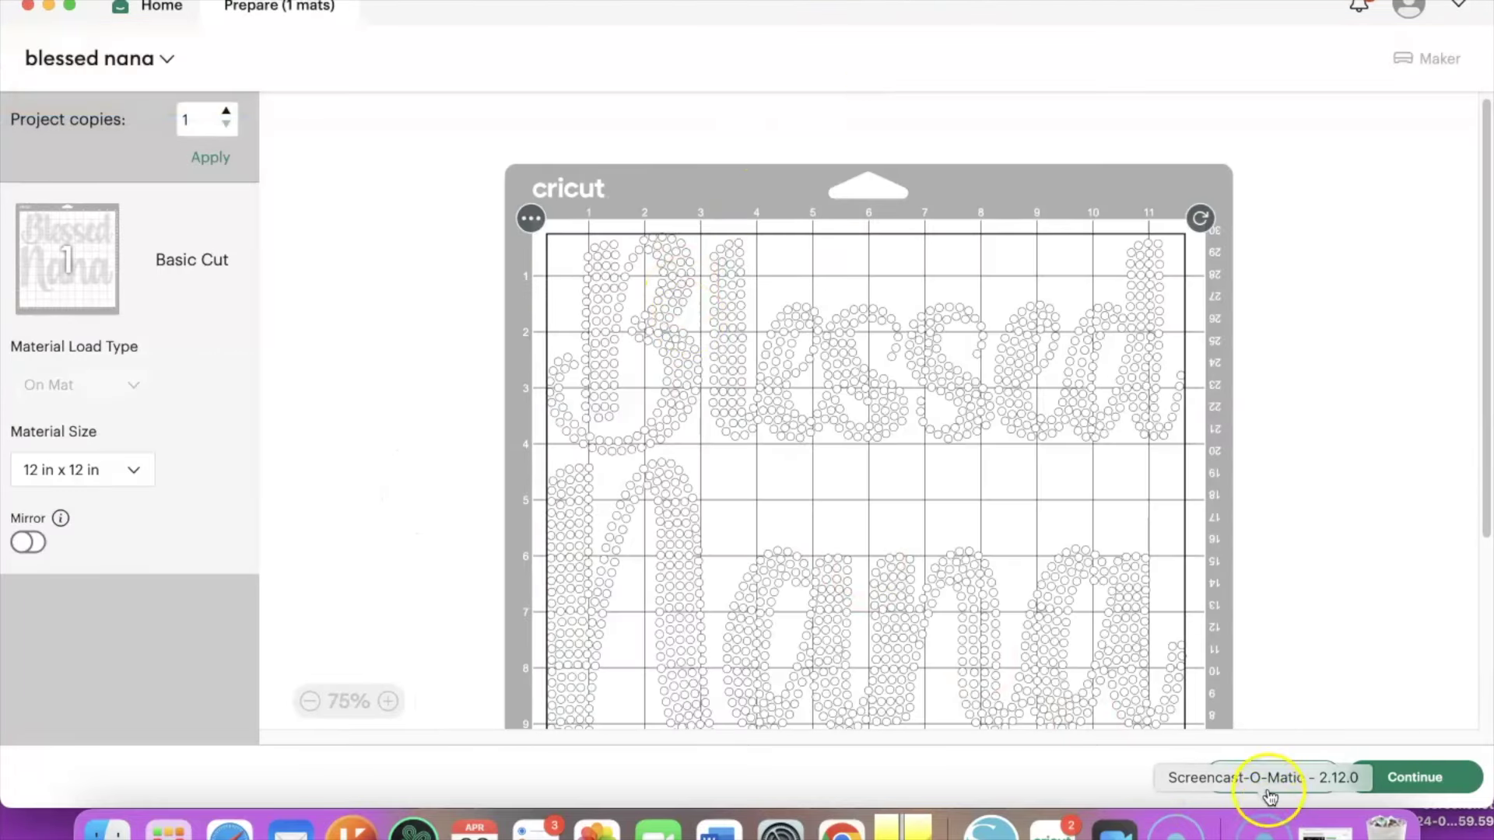
click(1266, 778)
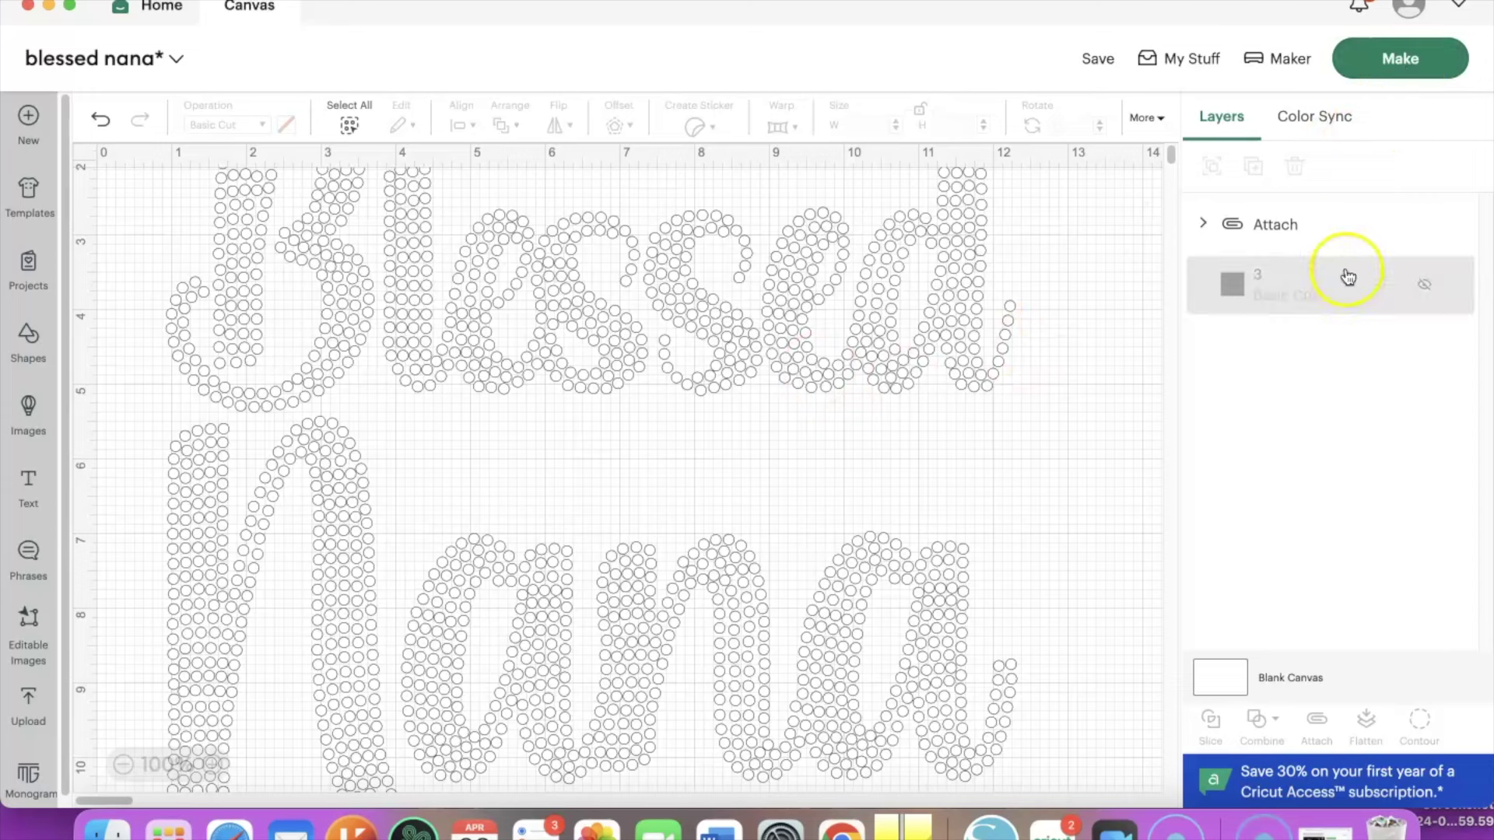
click(1095, 68)
click(1121, 112)
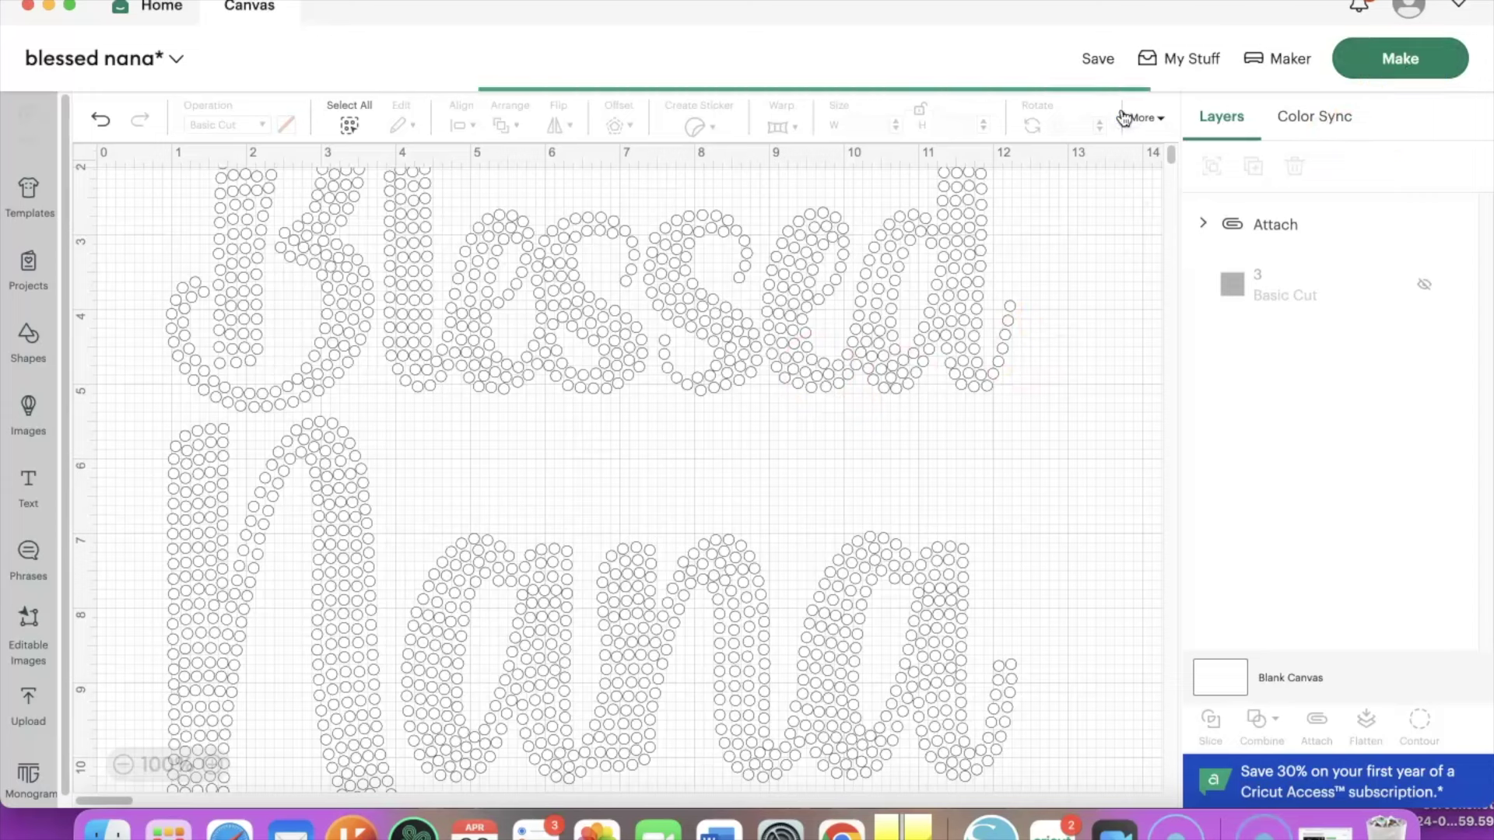
Try setting the width of the attached Blessed Nana design to 8.48 in.
click(716, 303)
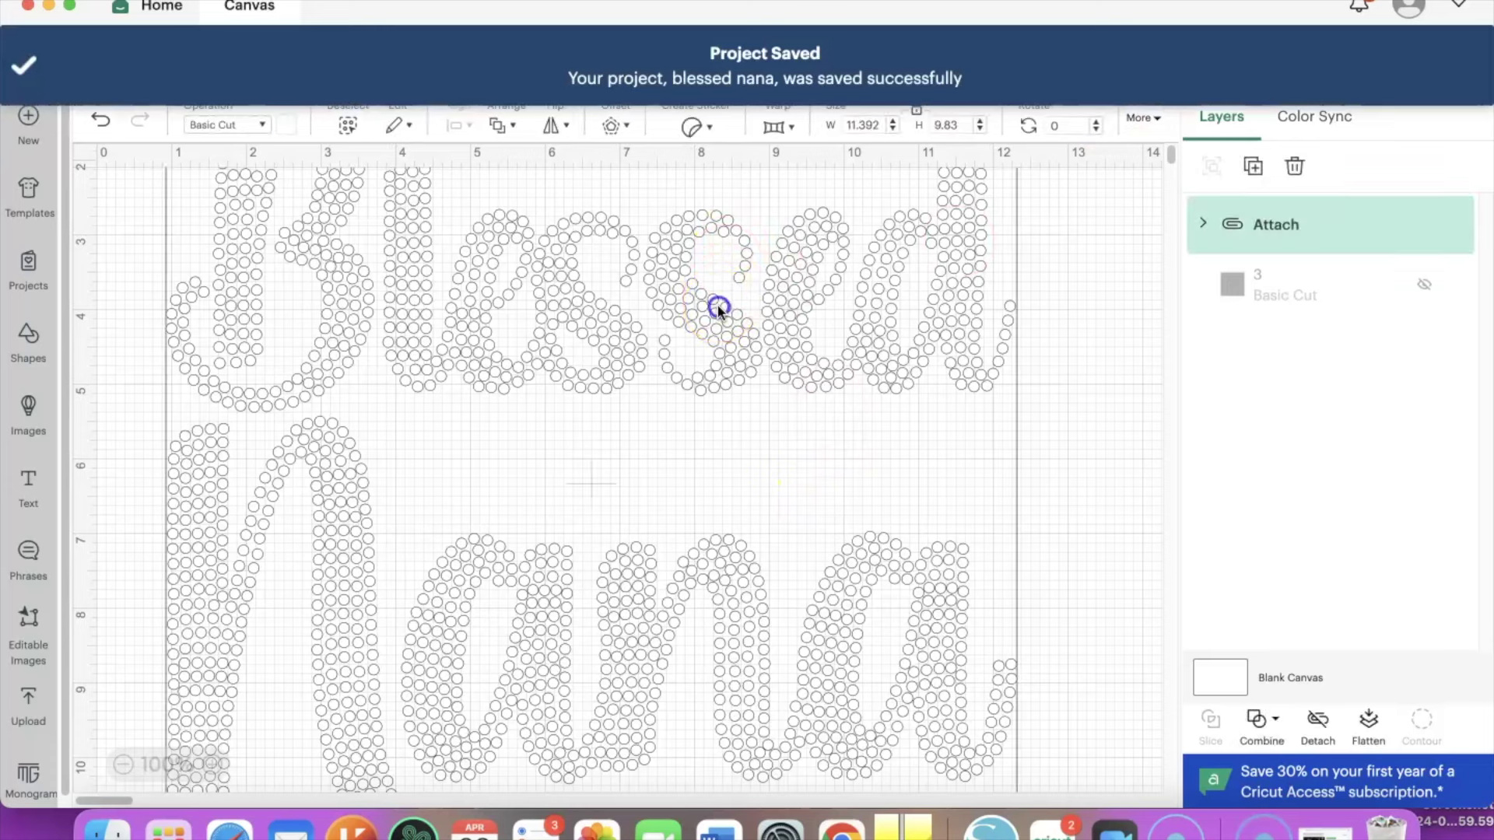
click(882, 127)
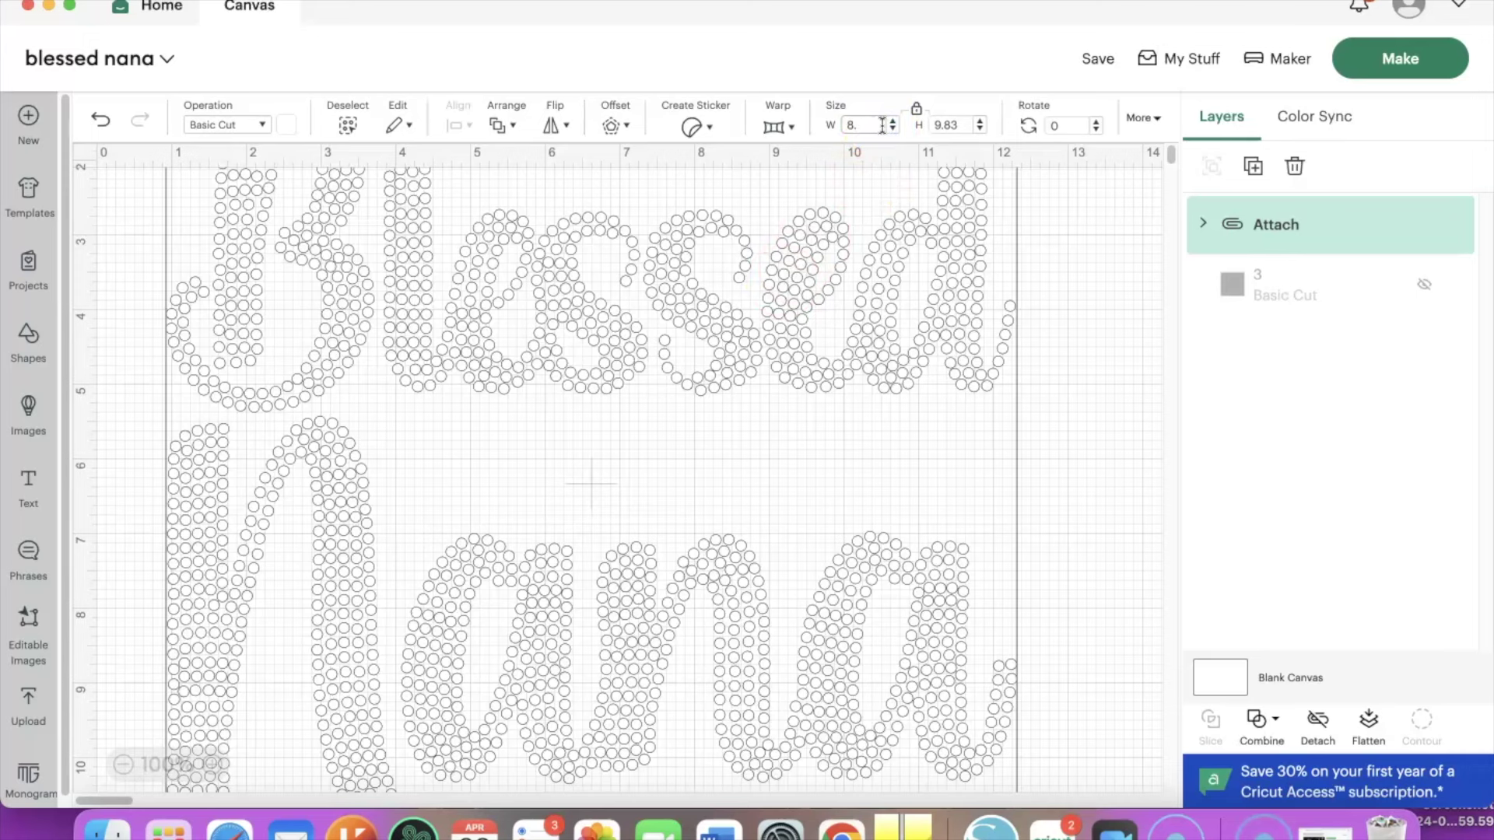
click(961, 126)
click(879, 125)
double_click(879, 125)
text(8.)
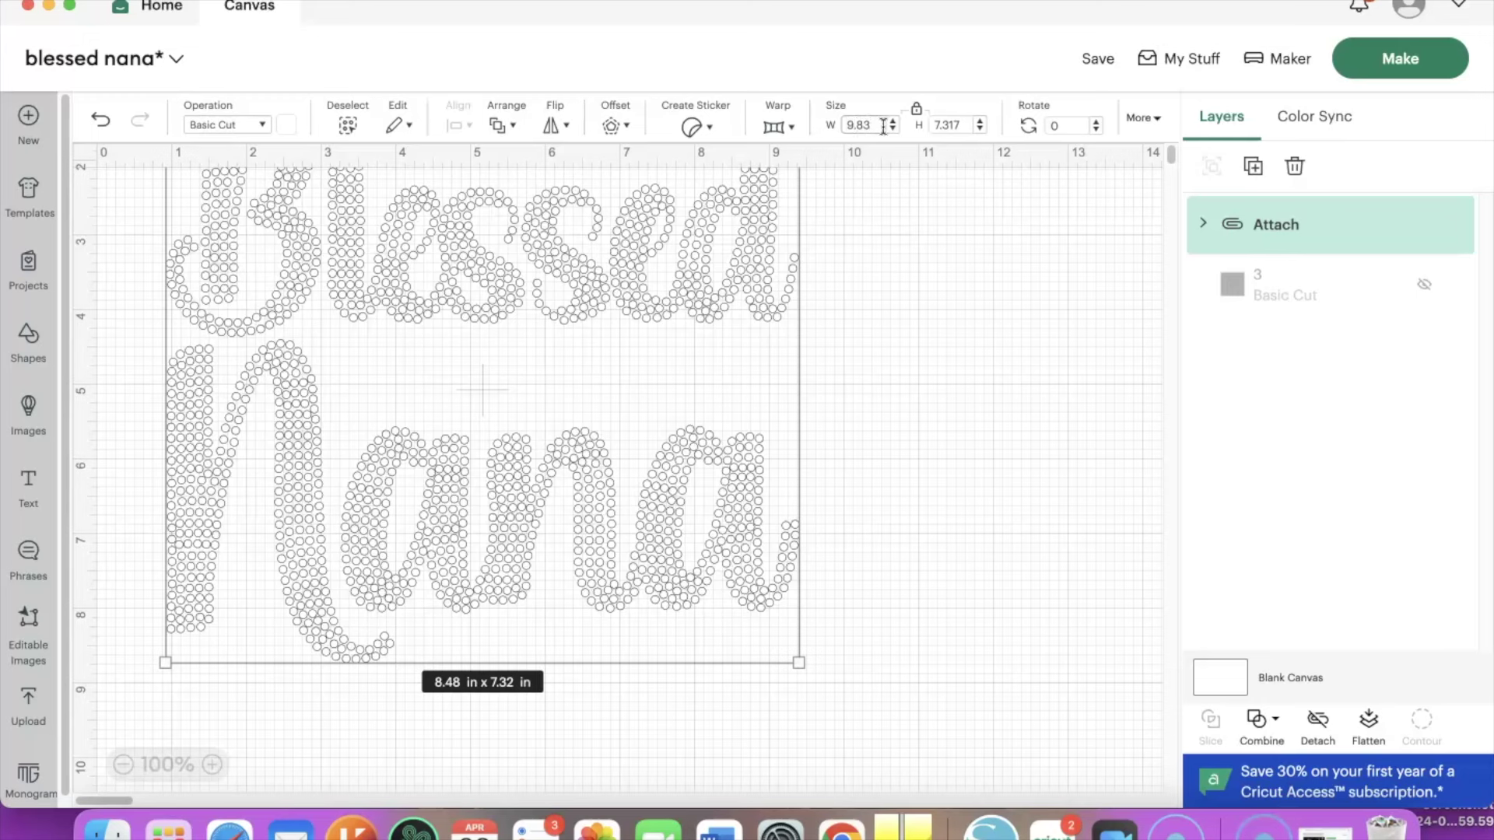
Set the height of the attached Blessed Nana design to 8.48 in, keeping its proportions locked.
double_click(963, 125)
text(8)
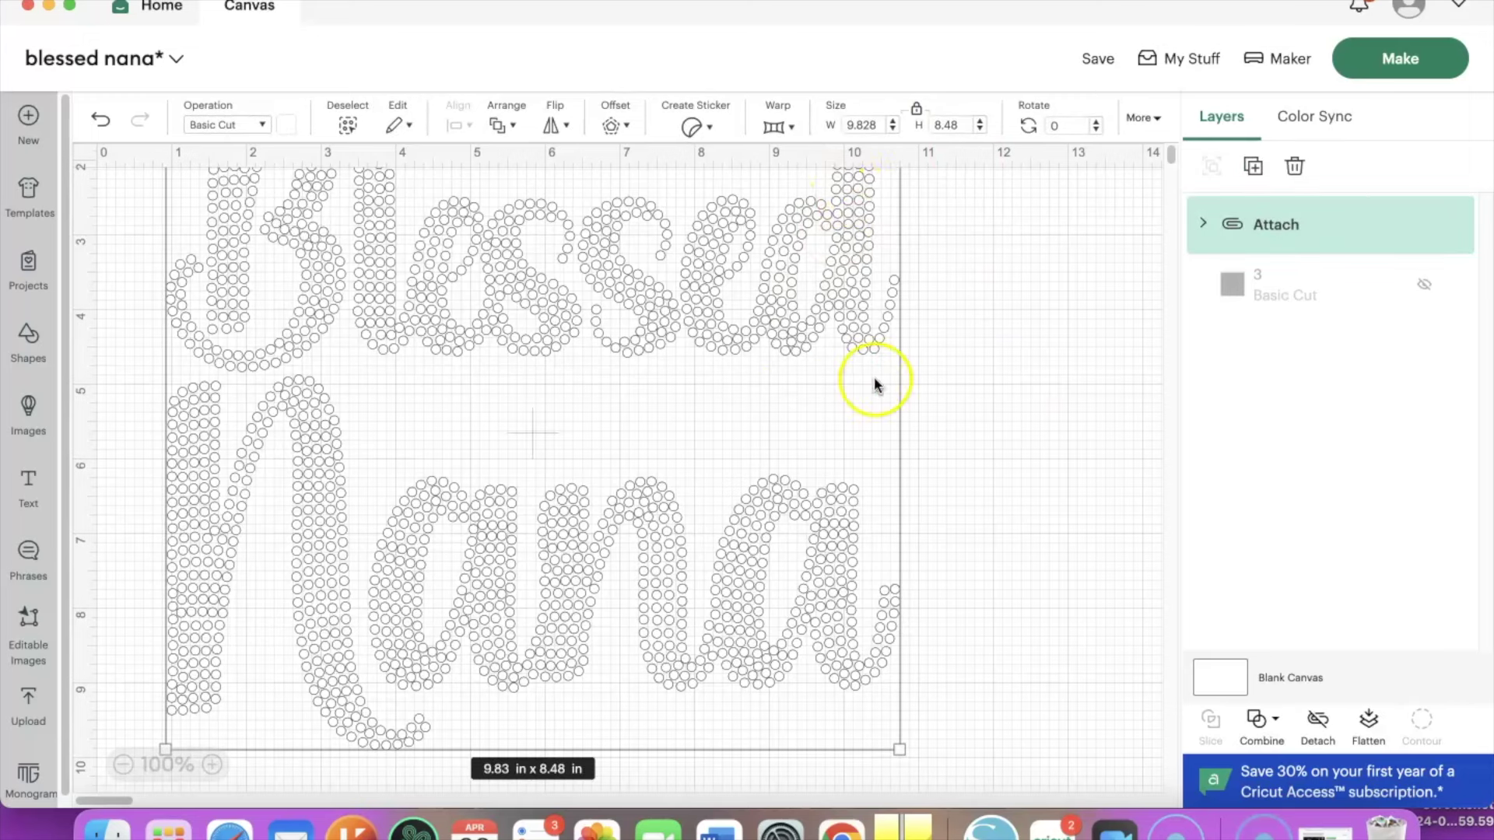
click(997, 370)
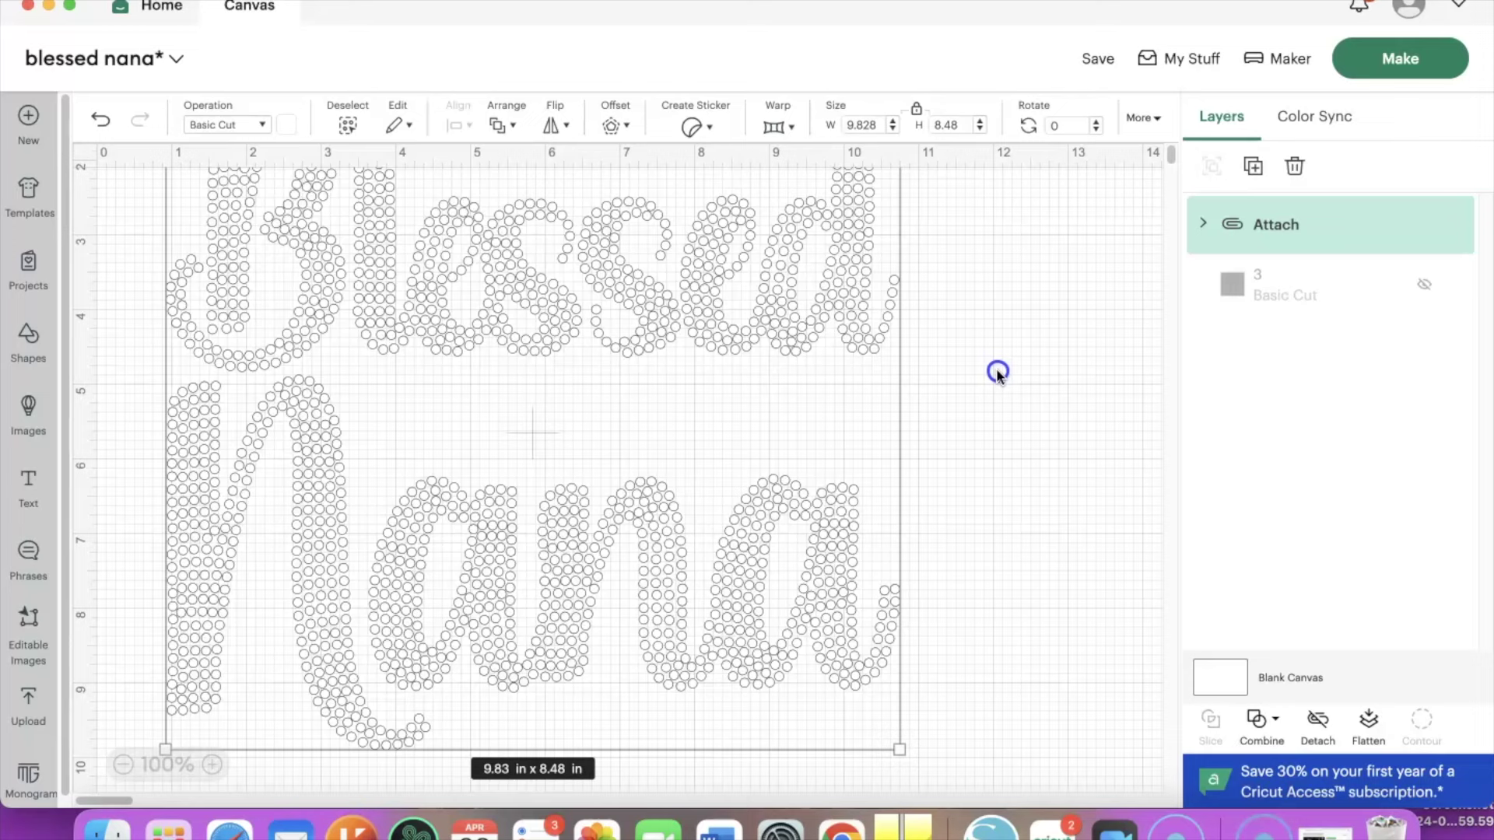
click(728, 278)
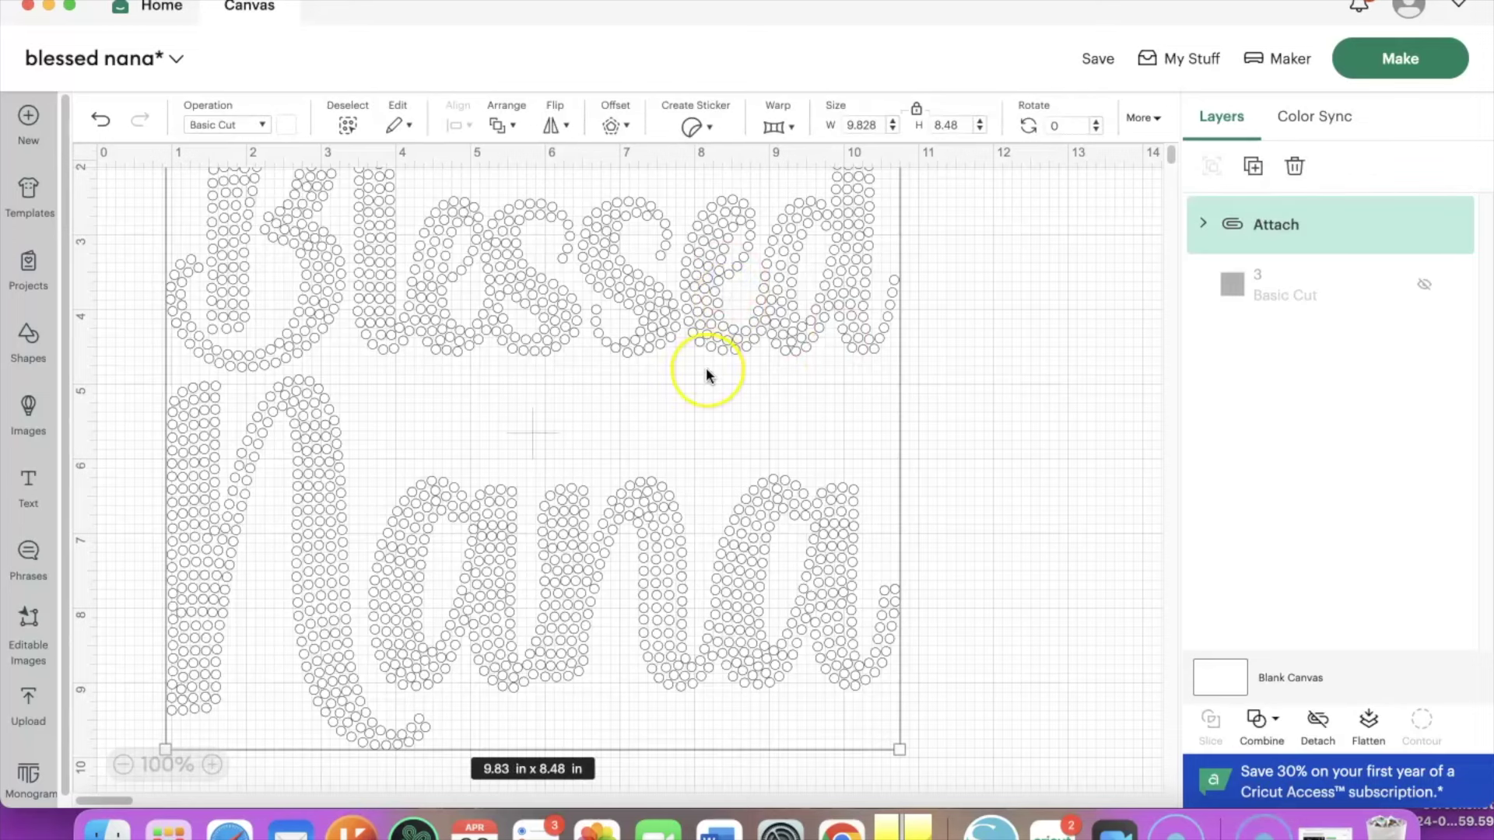
Send the resized design to the mat preview, and move it inward from the material's corner to leave a margin on all sides.
scroll(707, 367, up, 4)
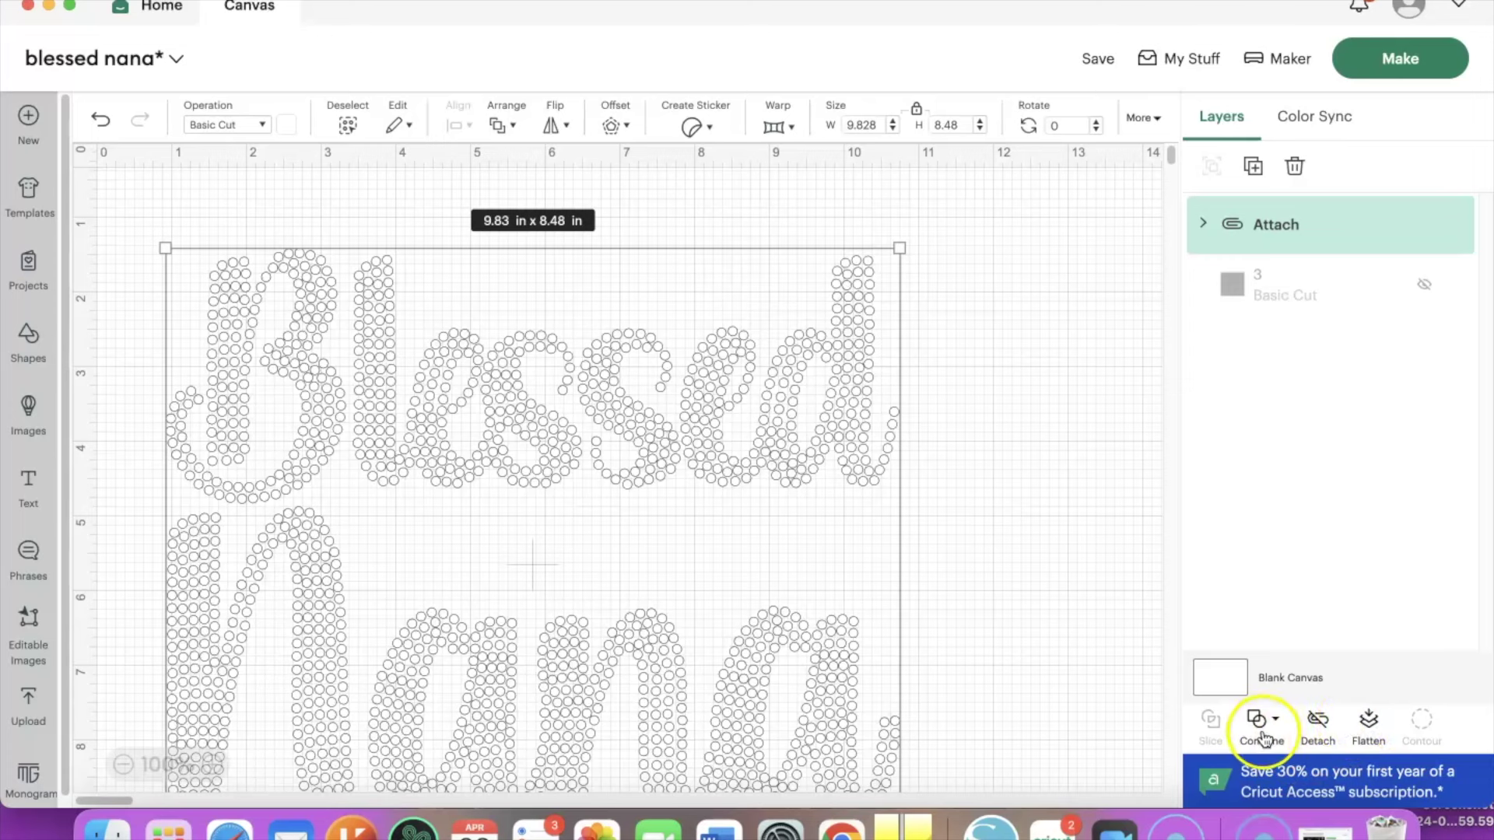
click(1398, 61)
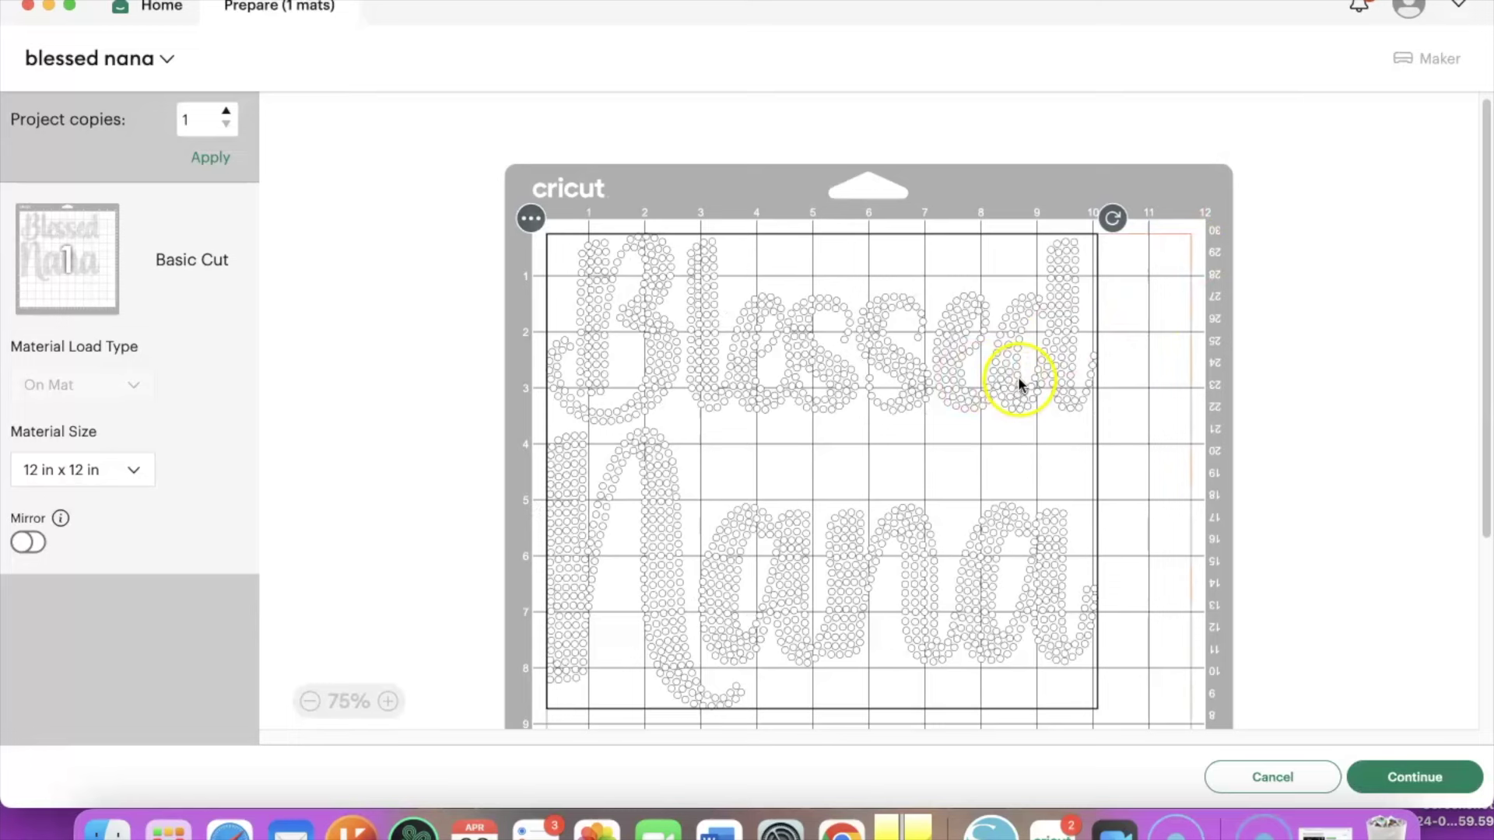
scroll(1018, 377, down, 5)
scroll(1002, 391, up, 2)
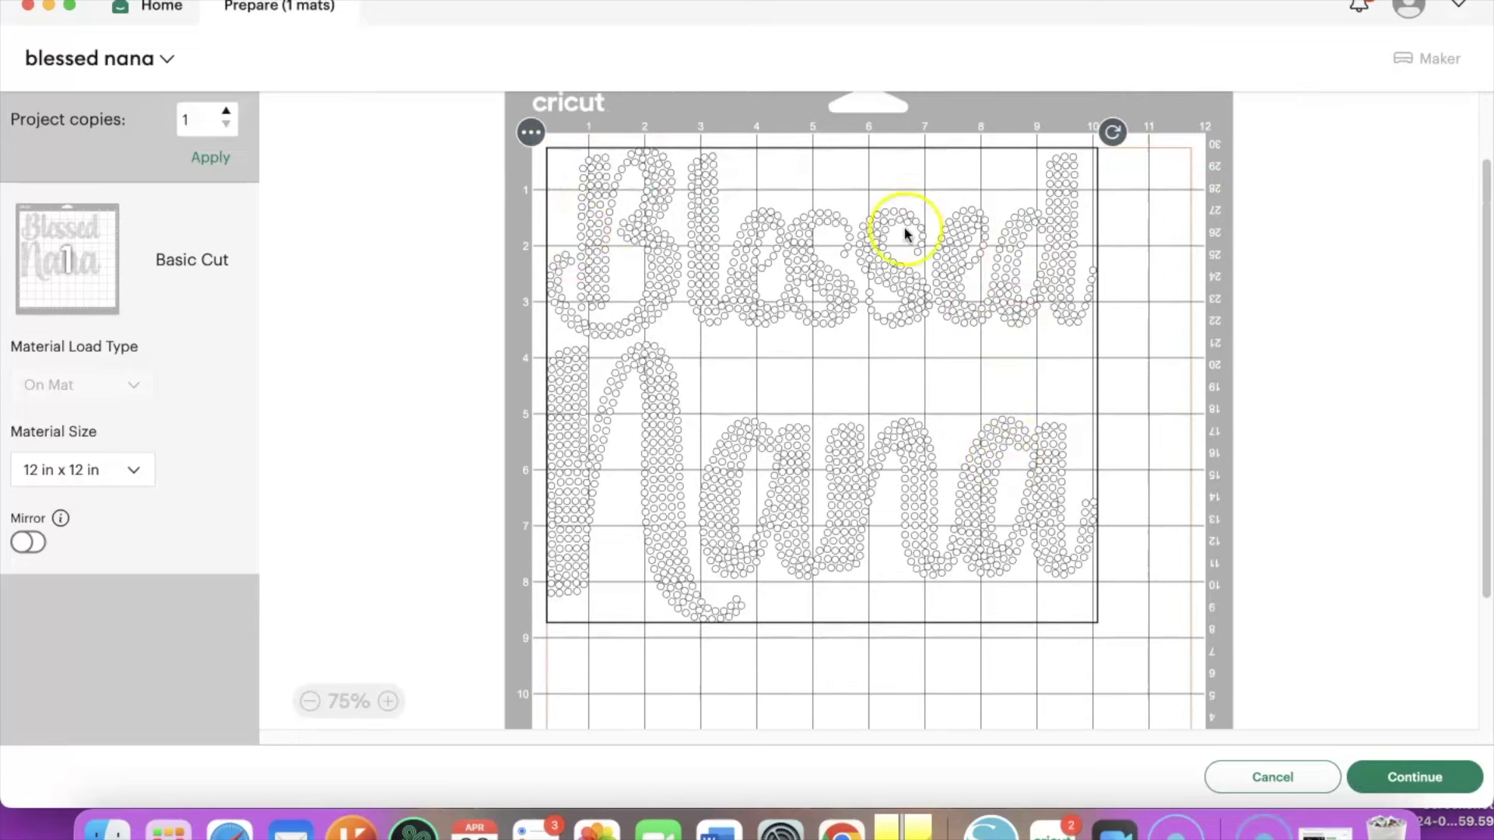
scroll(1043, 495, down, 6)
scroll(1040, 490, up, 6)
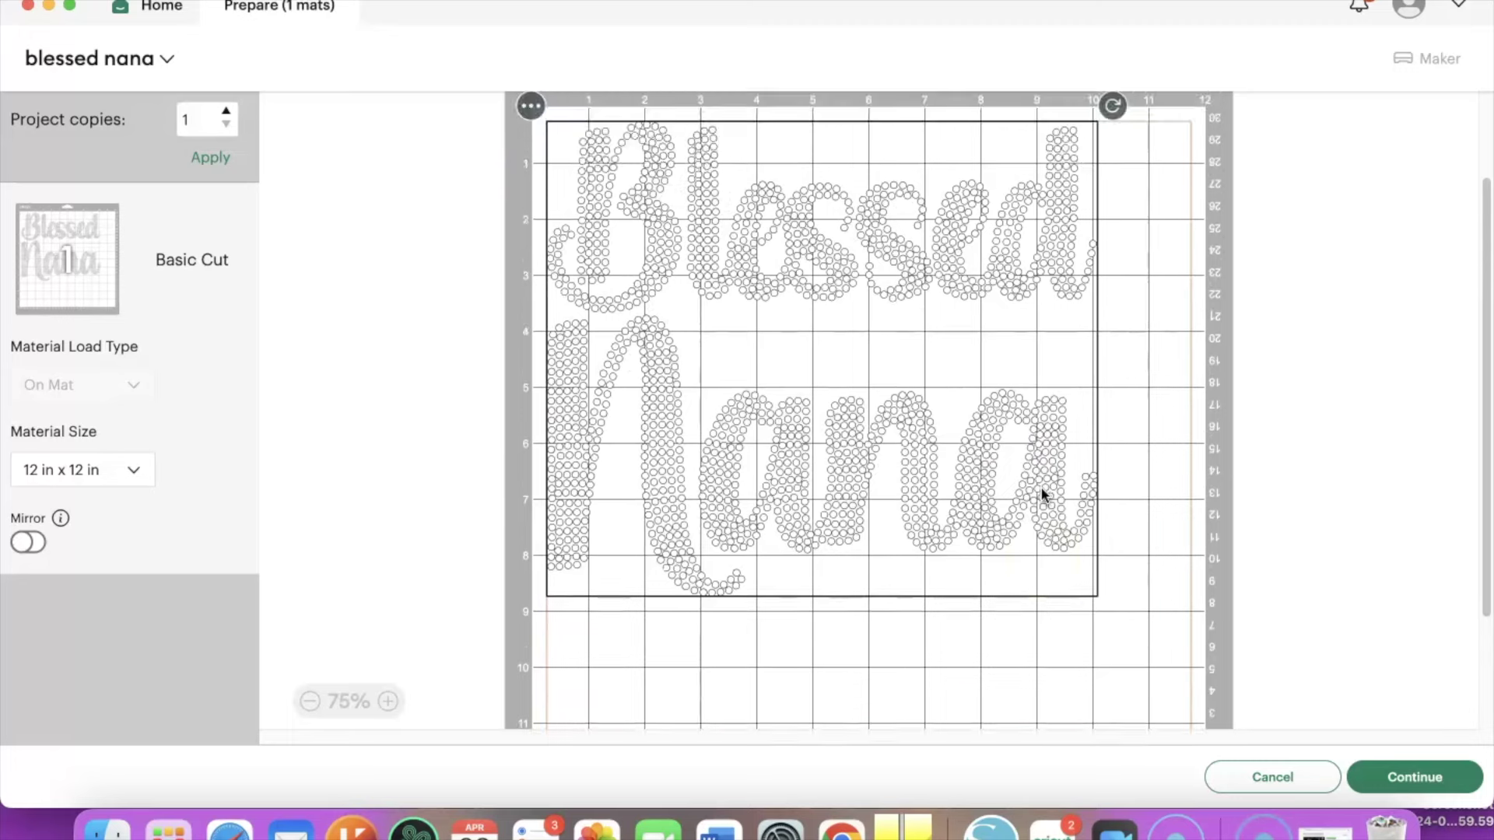
drag(1001, 280, 1037, 288)
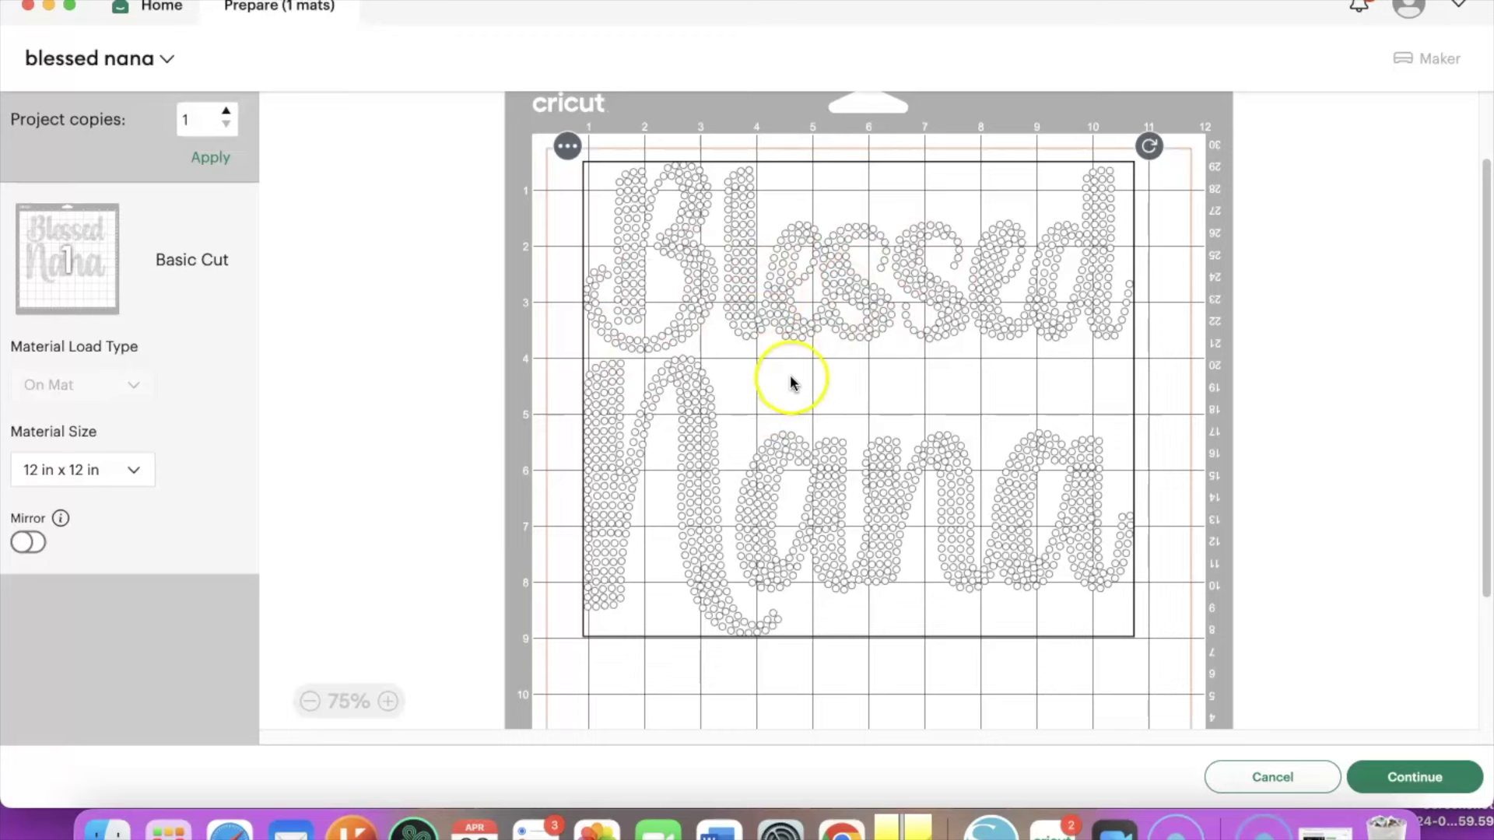
mouse_move(891, 280)
mouse_down()
mouse_move(977, 296)
mouse_move(934, 317)
mouse_move(908, 300)
mouse_up()
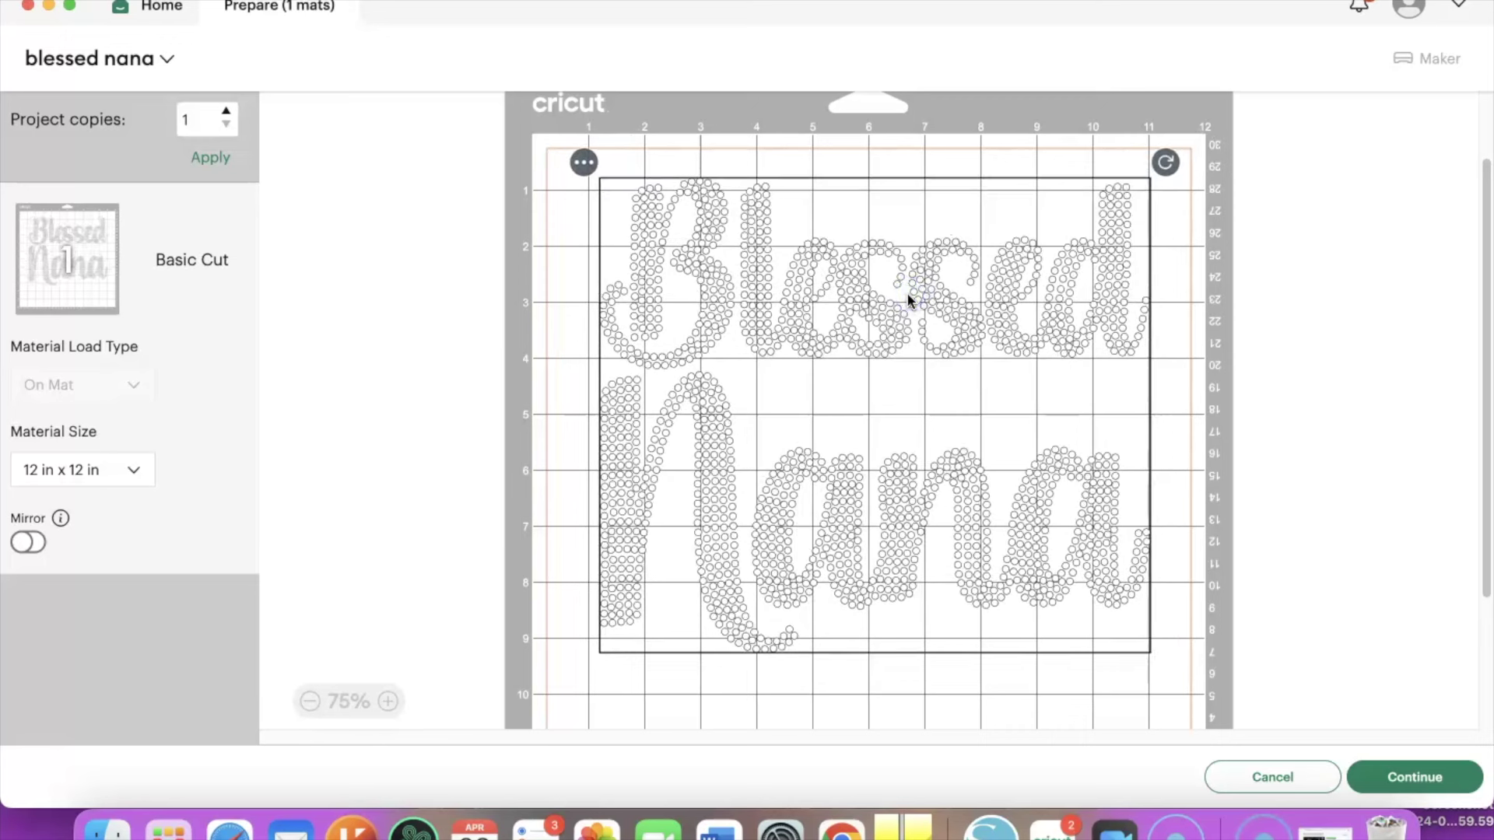
click(1043, 273)
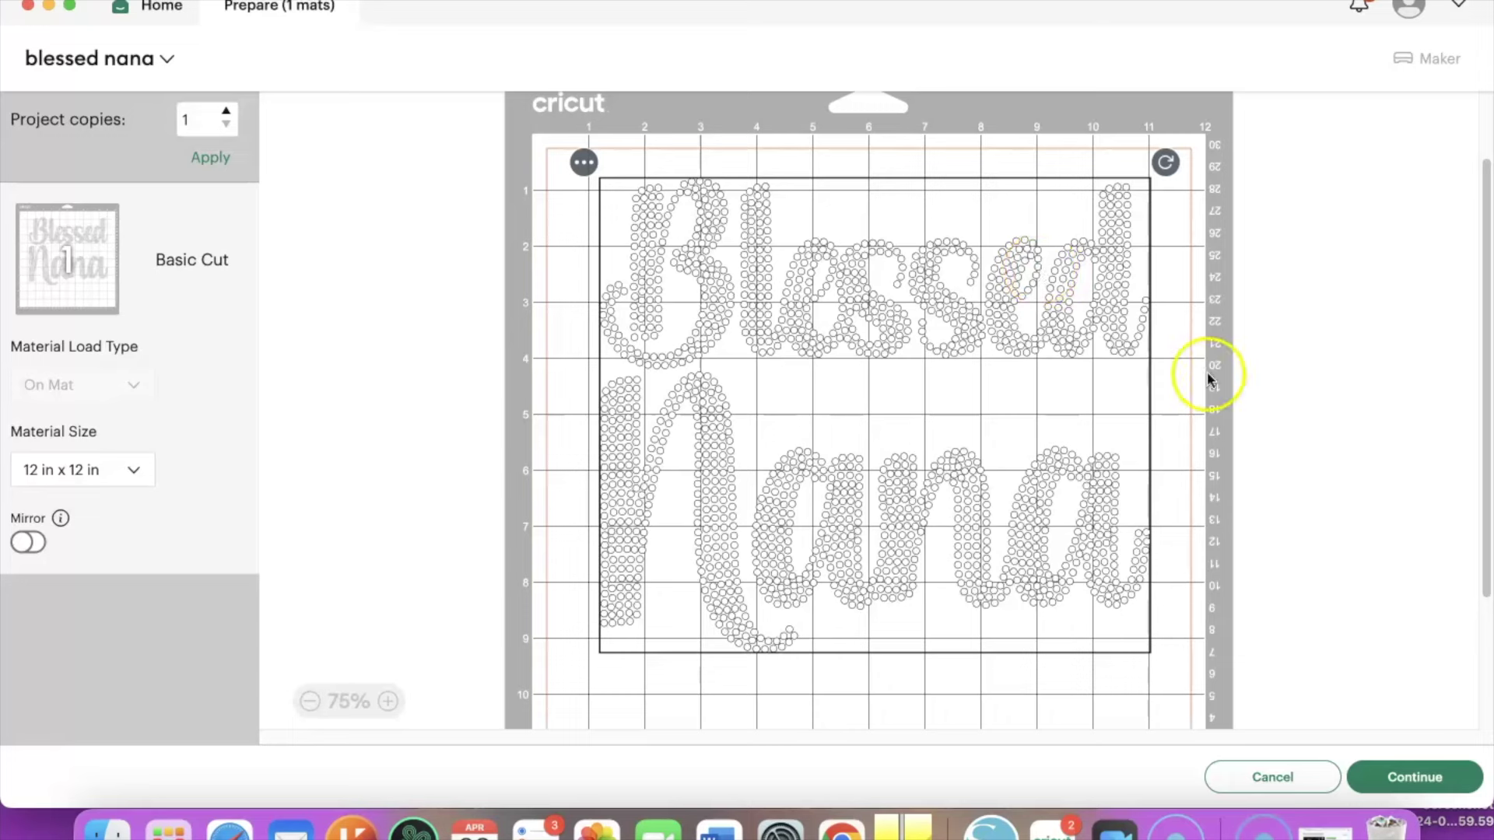
Return to the canvas from the mat preview, and save the resized blessed nana project.
click(1296, 778)
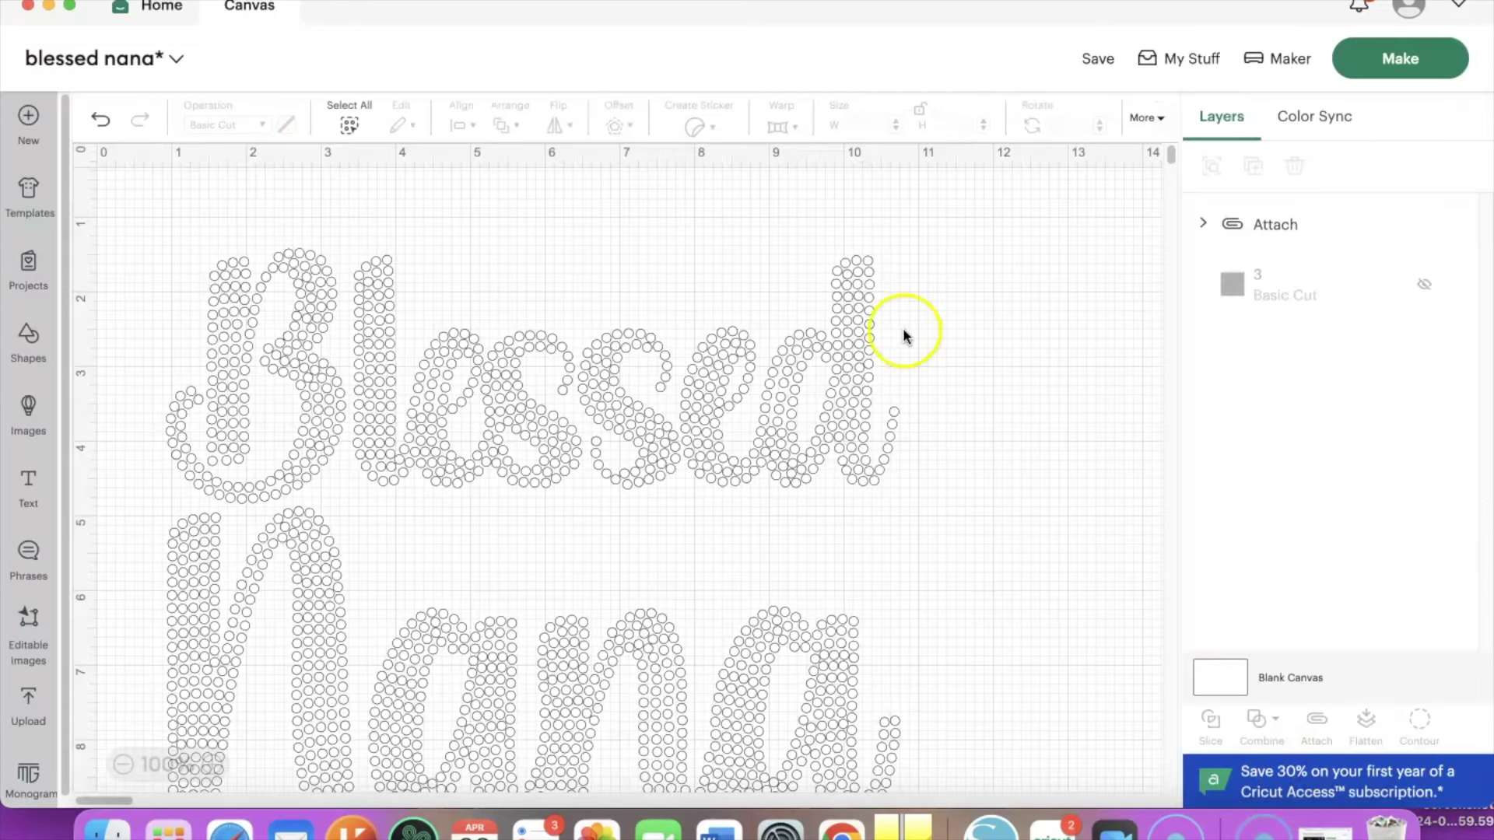
click(737, 427)
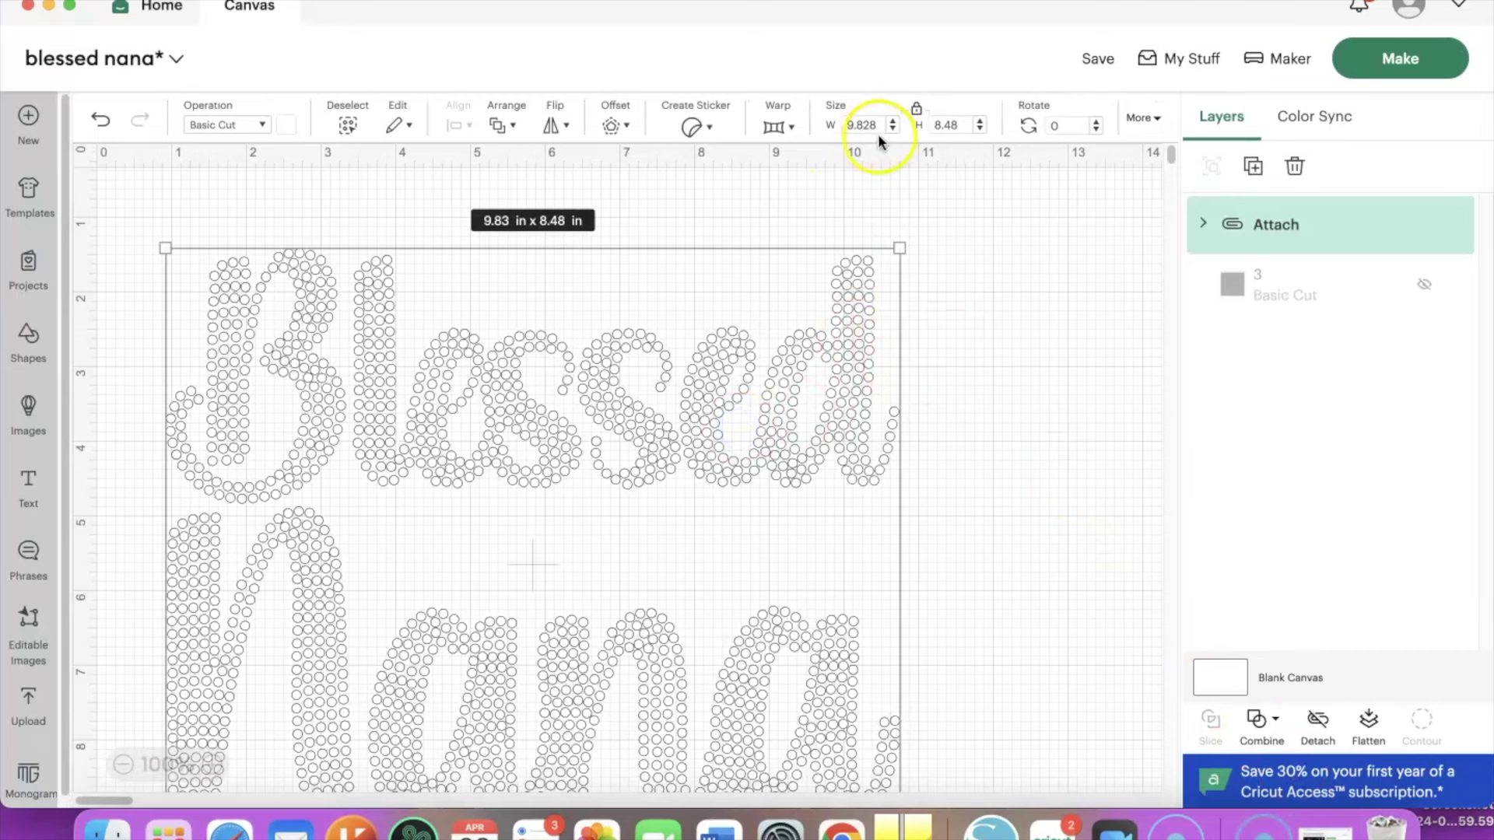
click(1097, 62)
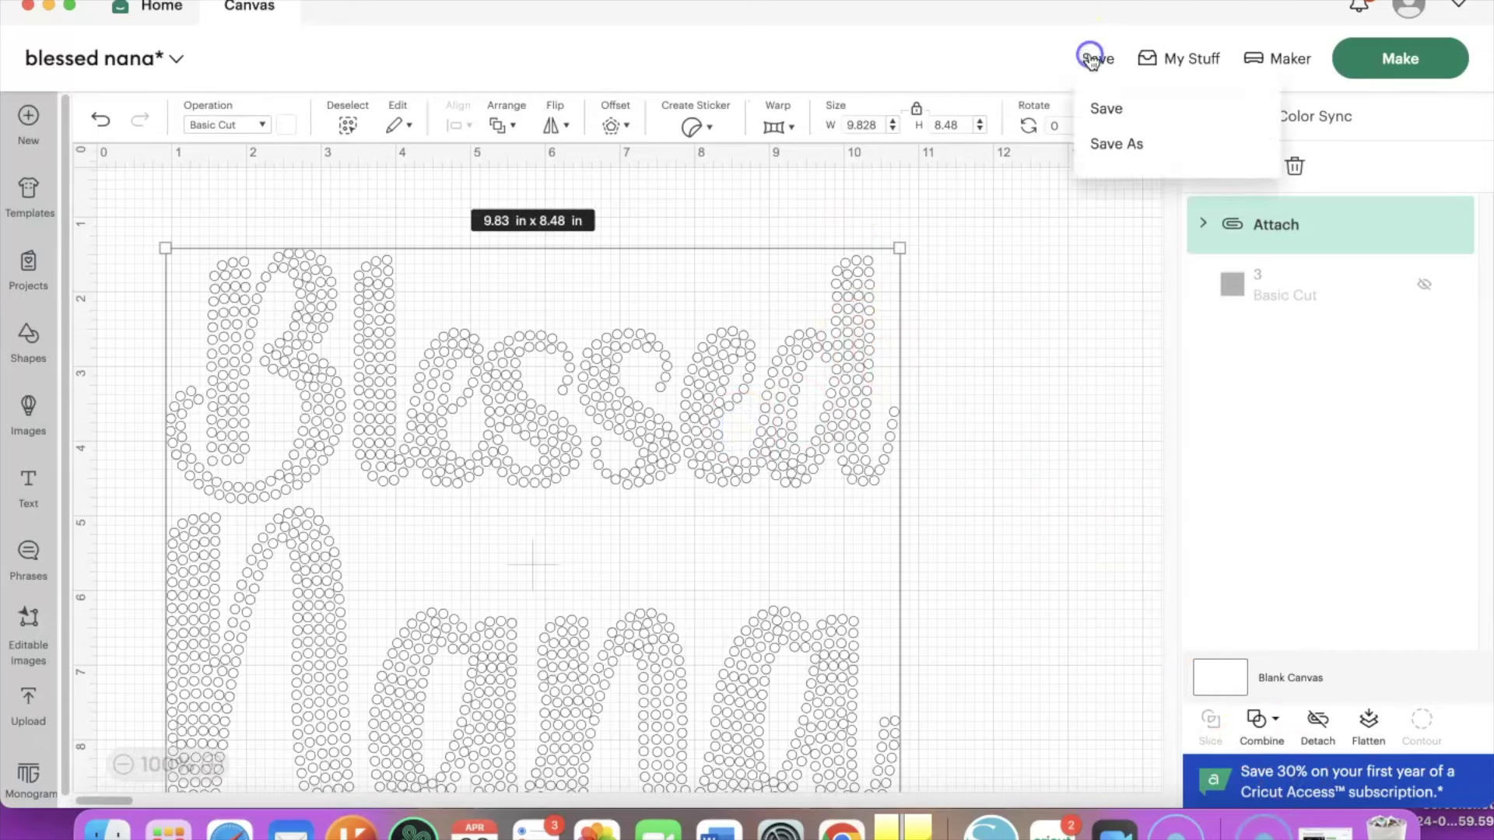
click(1114, 110)
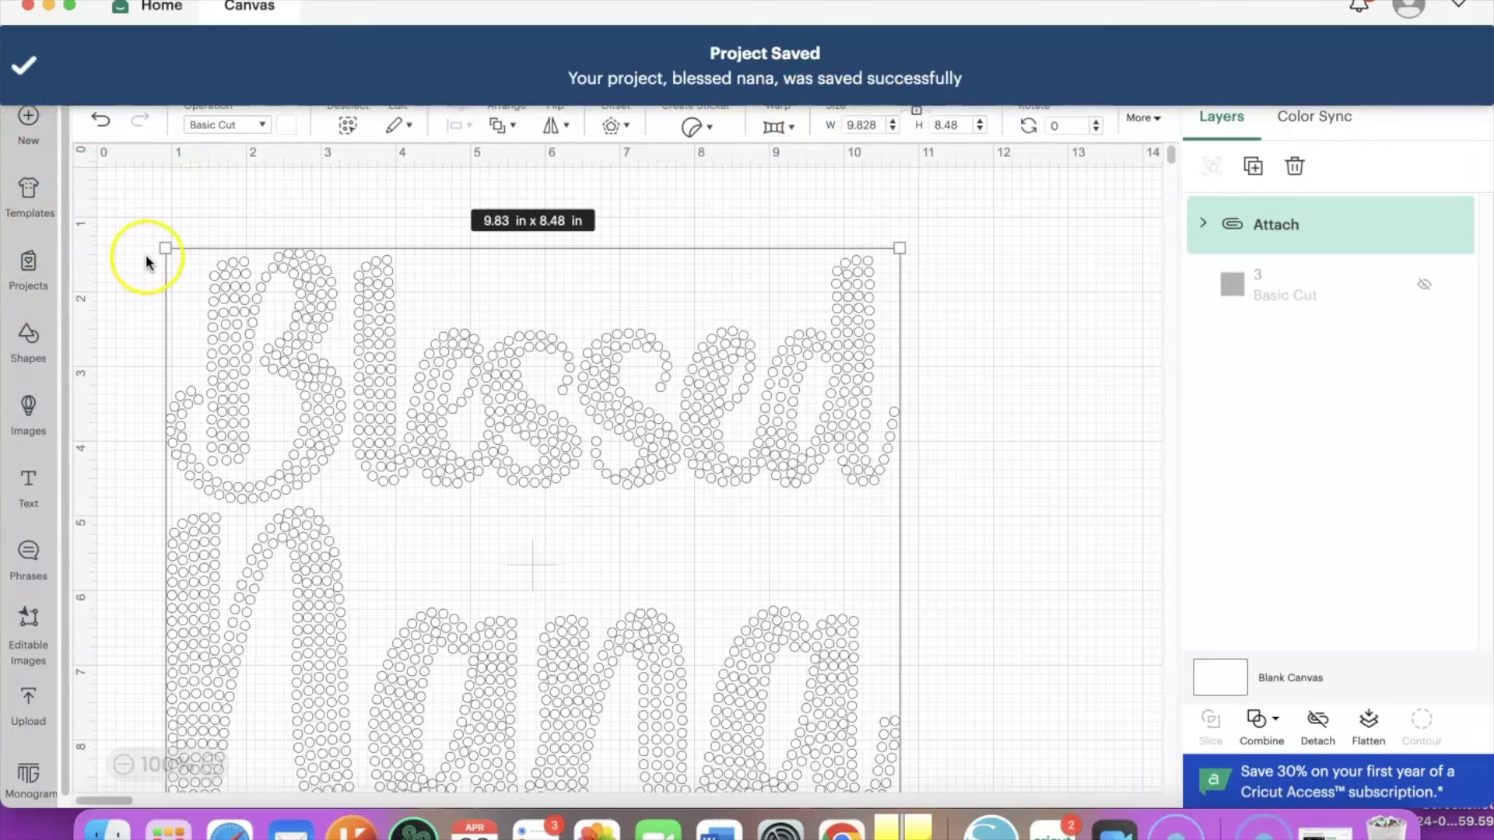
Start a new blank project, and add the text MOM to the canvas.
click(30, 118)
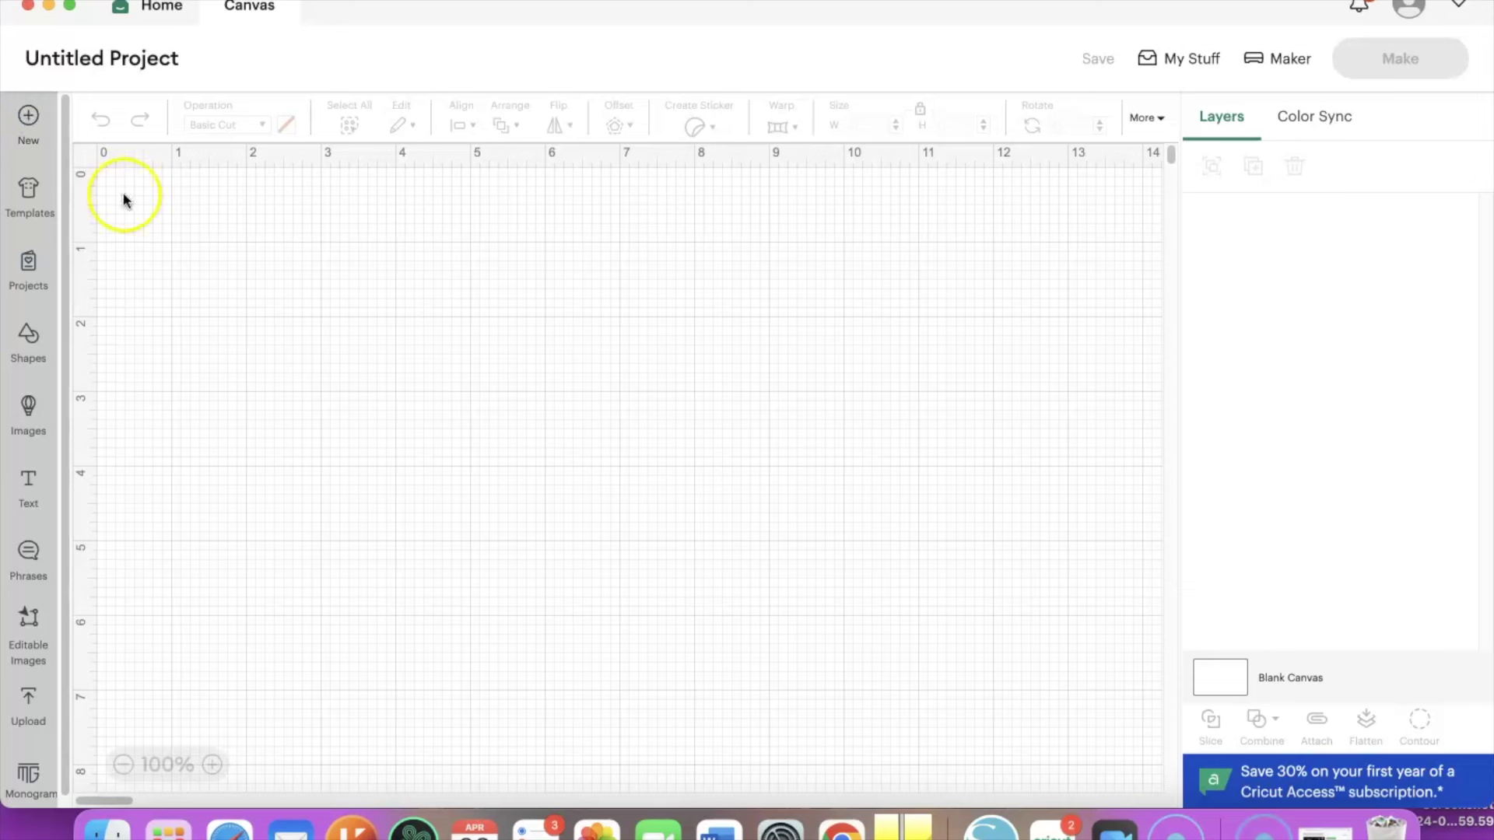
click(22, 479)
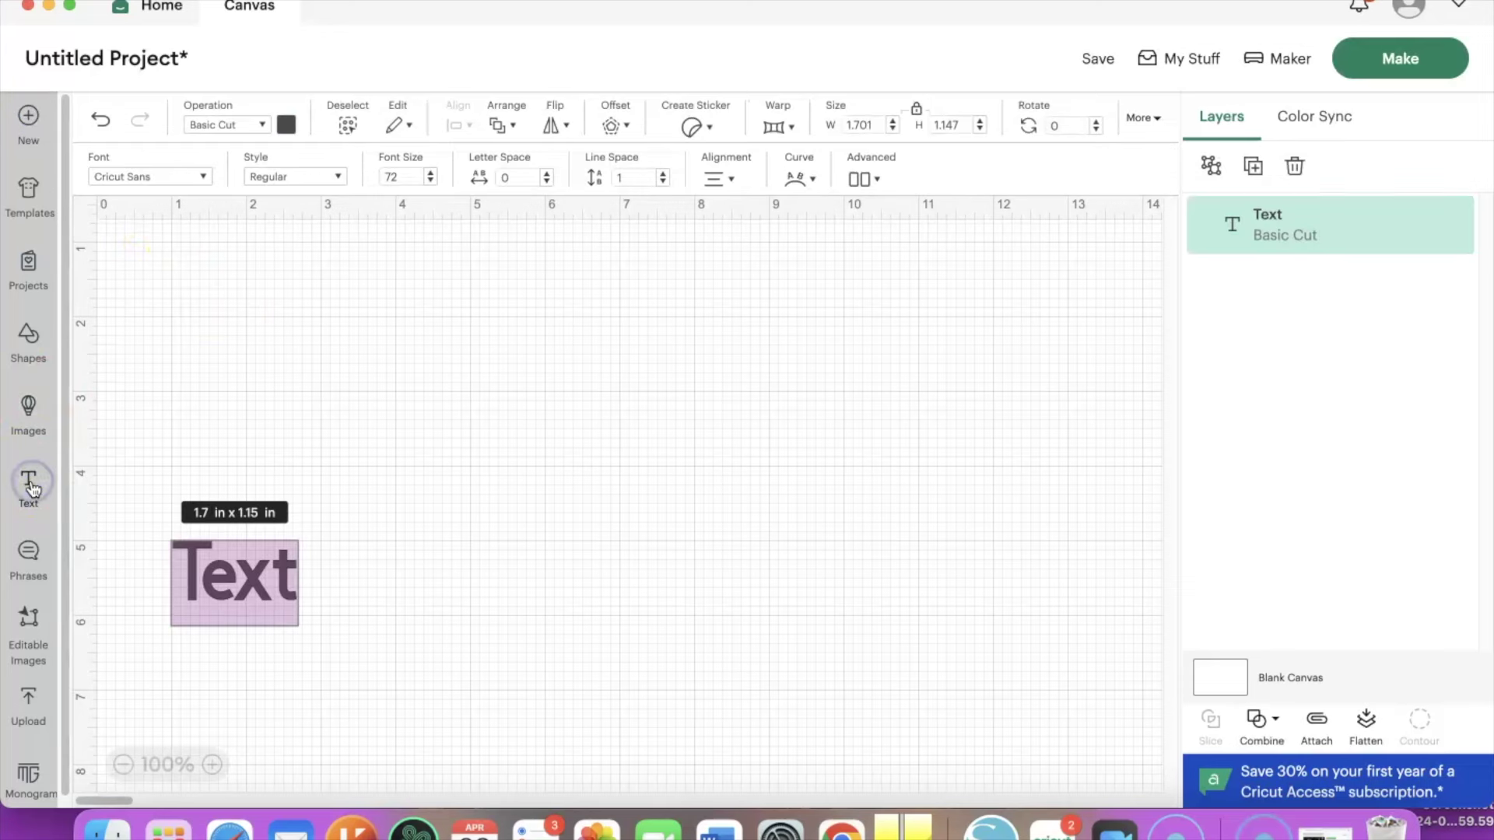
key(BackSpace)
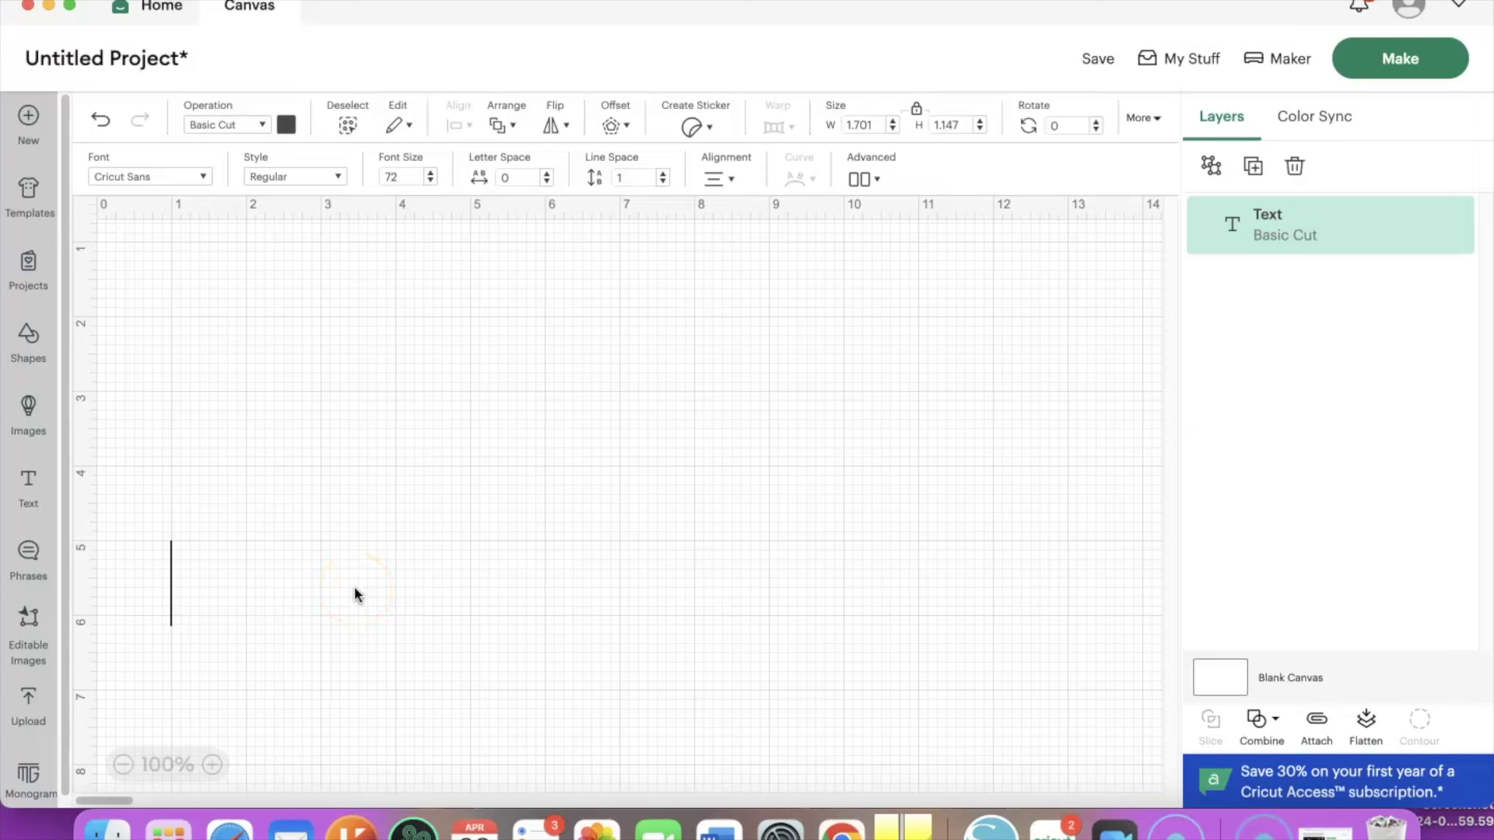
text(M)
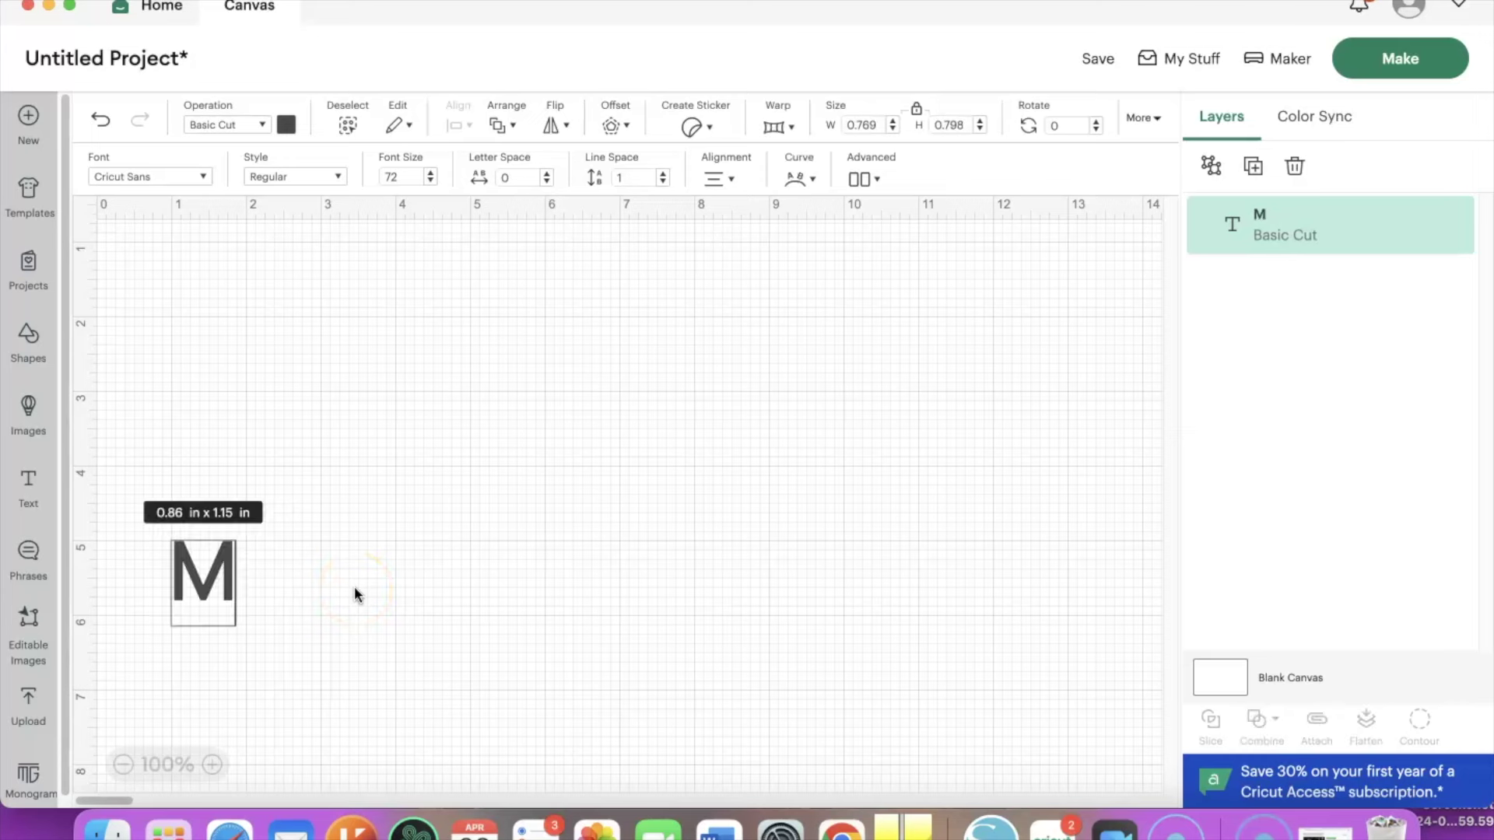
text(OM)
click(507, 667)
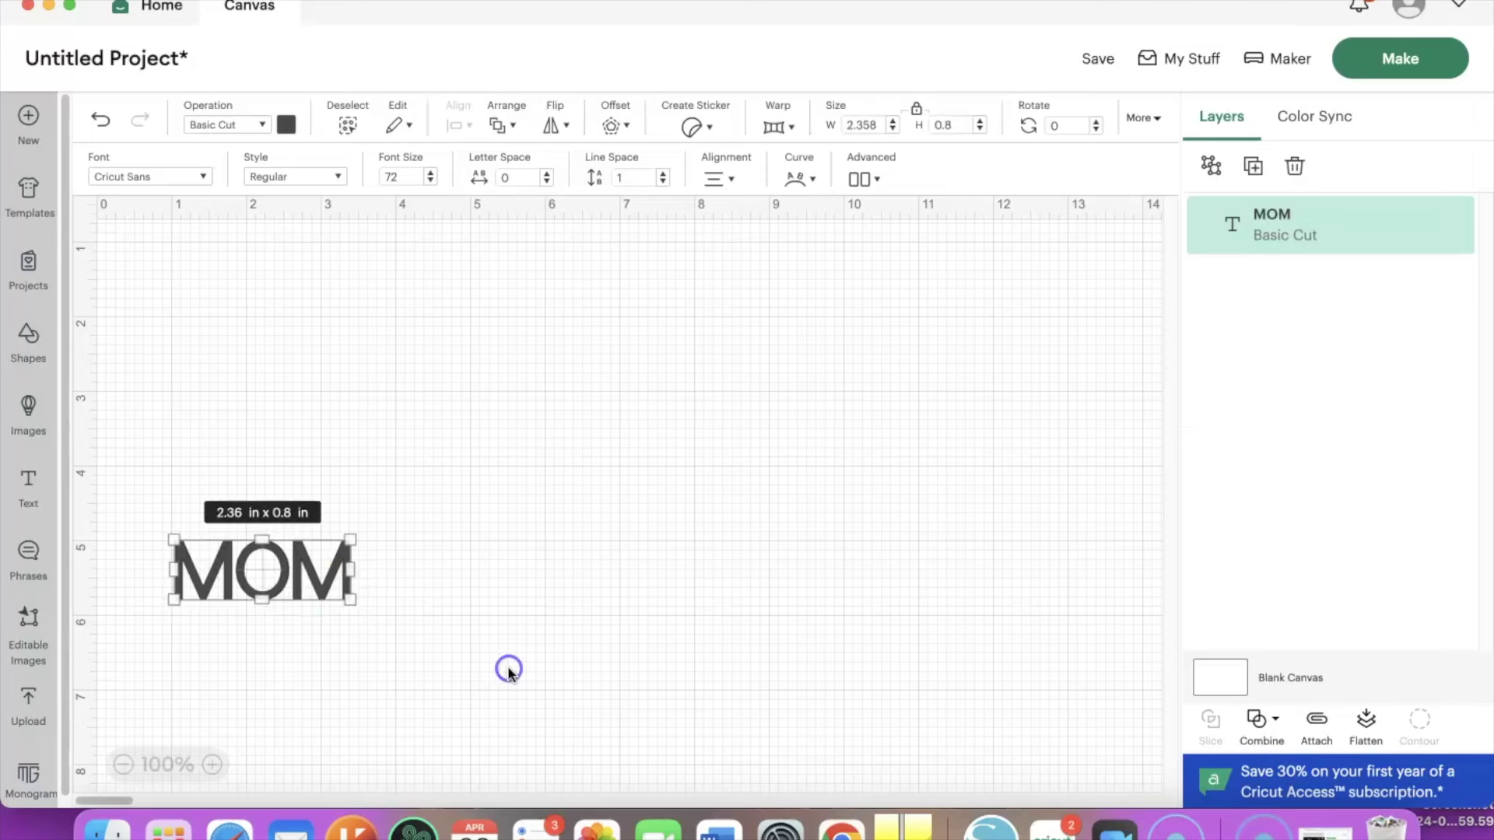
Move the MOM text to about 4.2 in across and 2.9 in down the canvas, and keep it selected.
drag(260, 568, 505, 411)
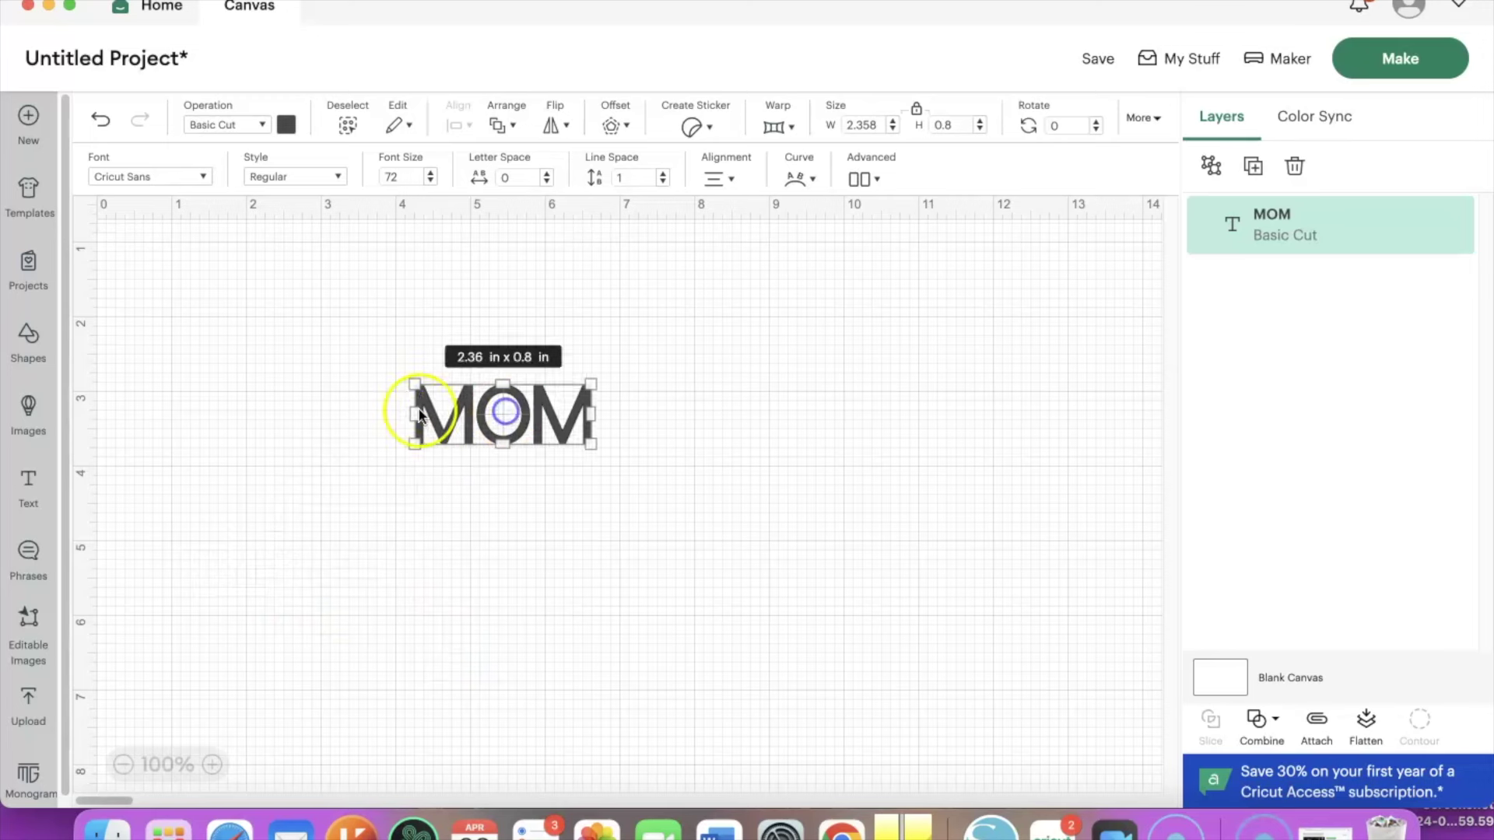
click(391, 357)
drag(394, 364, 660, 480)
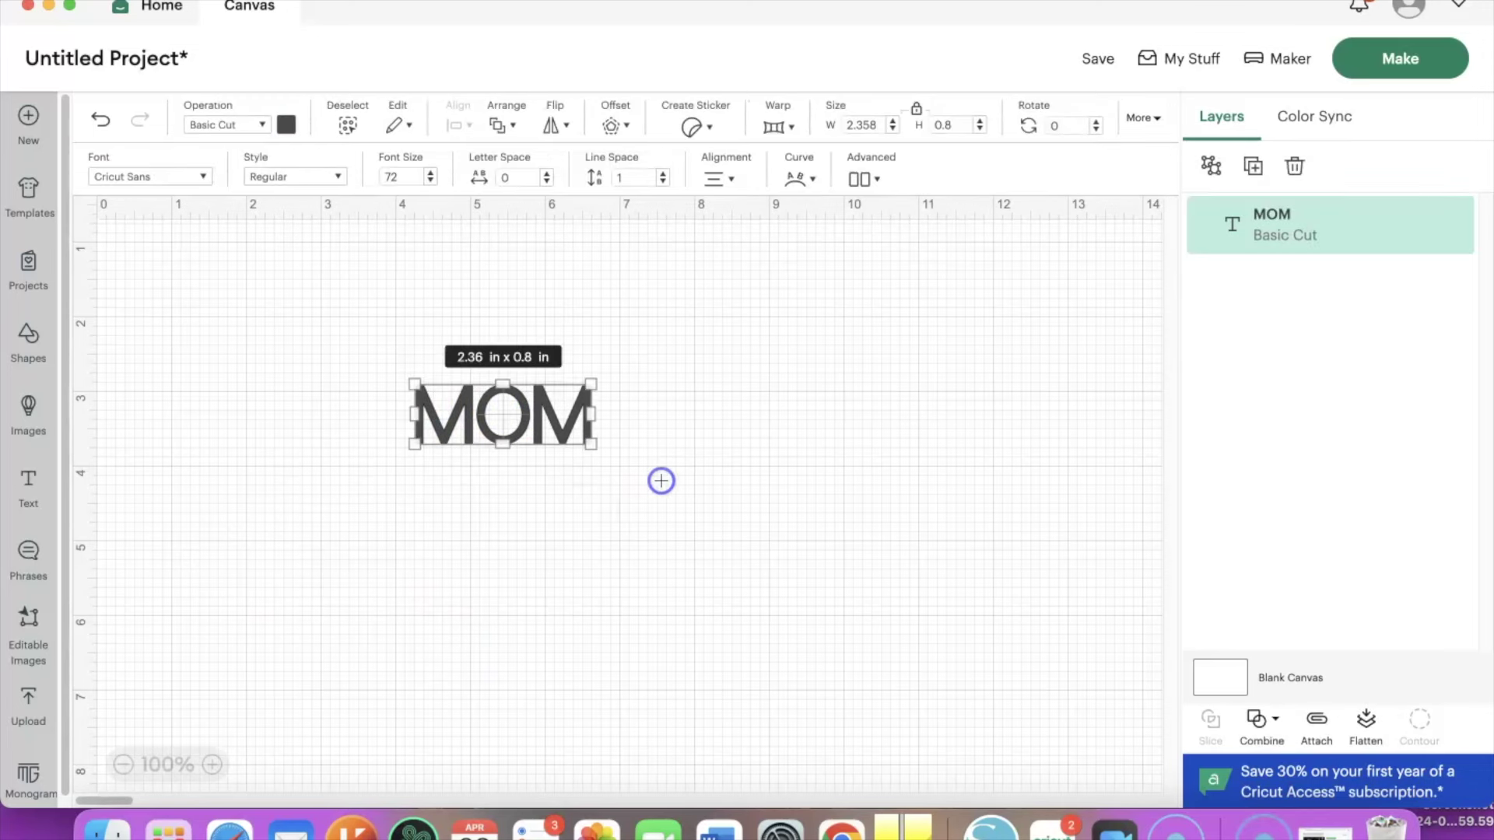
Browse the system fonts alphabetically for a rhinestone font for the MOM text.
click(203, 177)
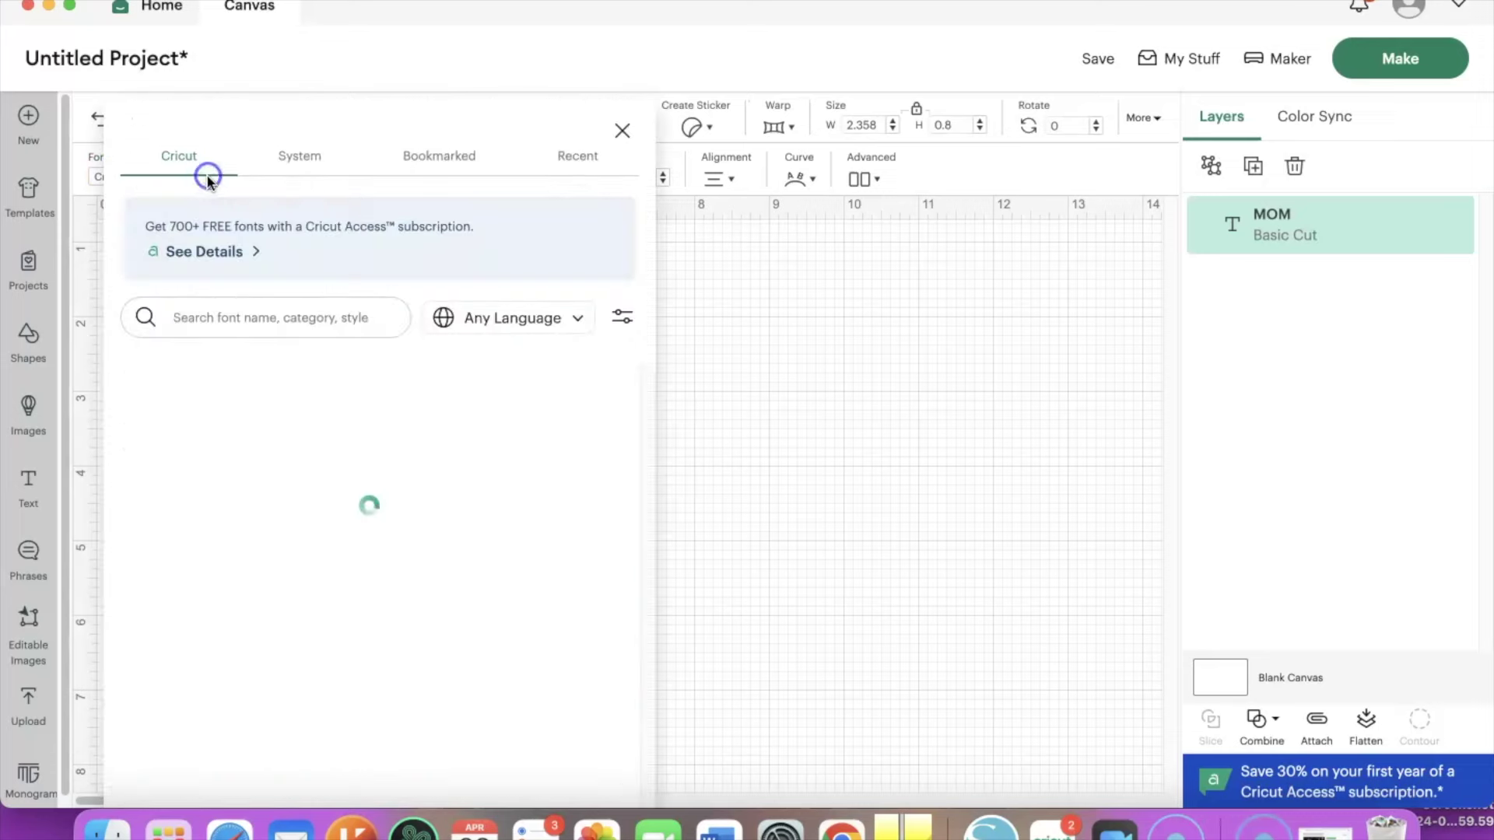
click(313, 154)
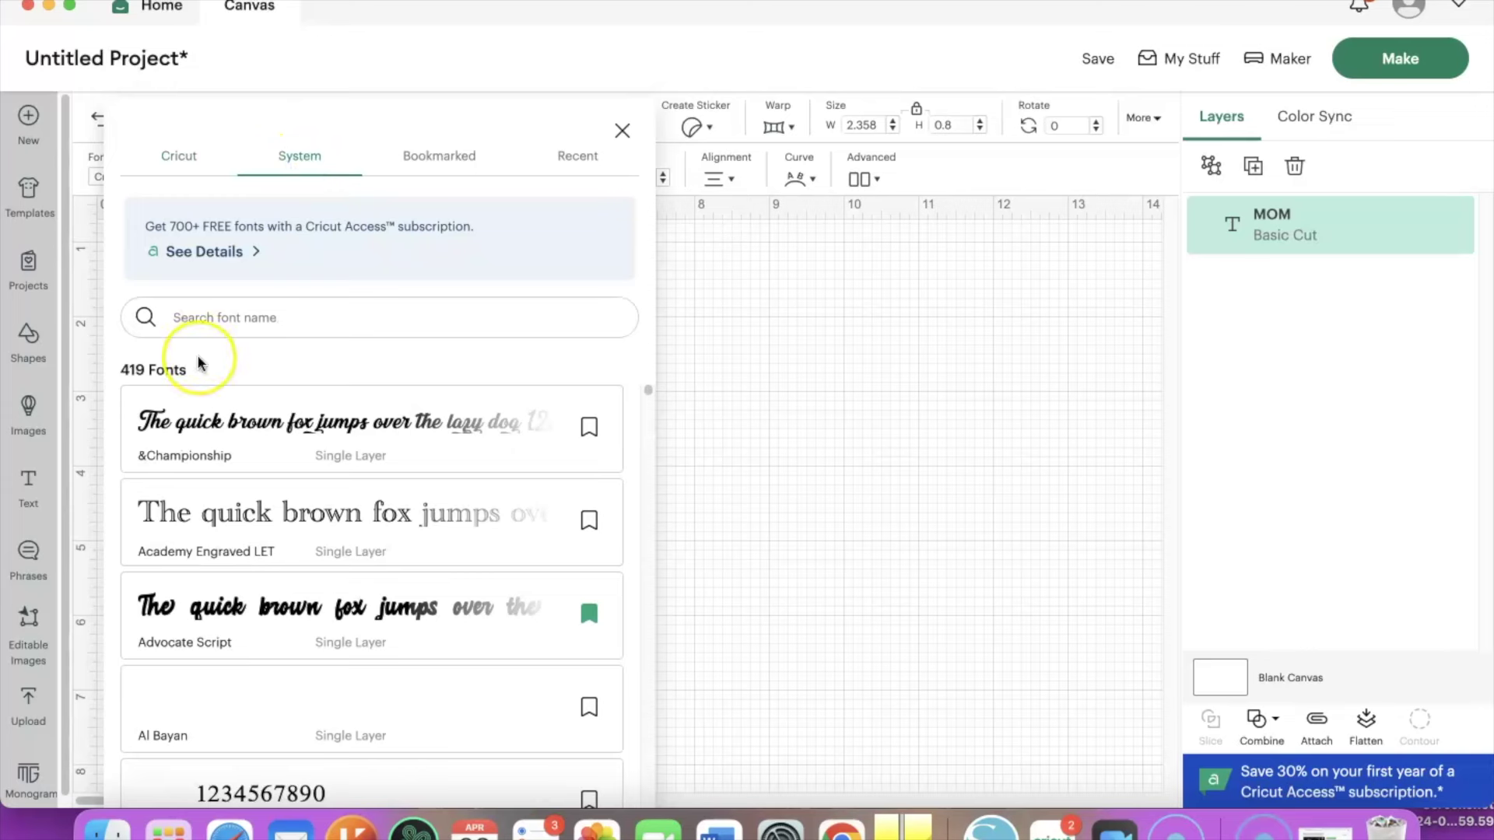
scroll(191, 505, down, 2)
scroll(194, 475, up, 1)
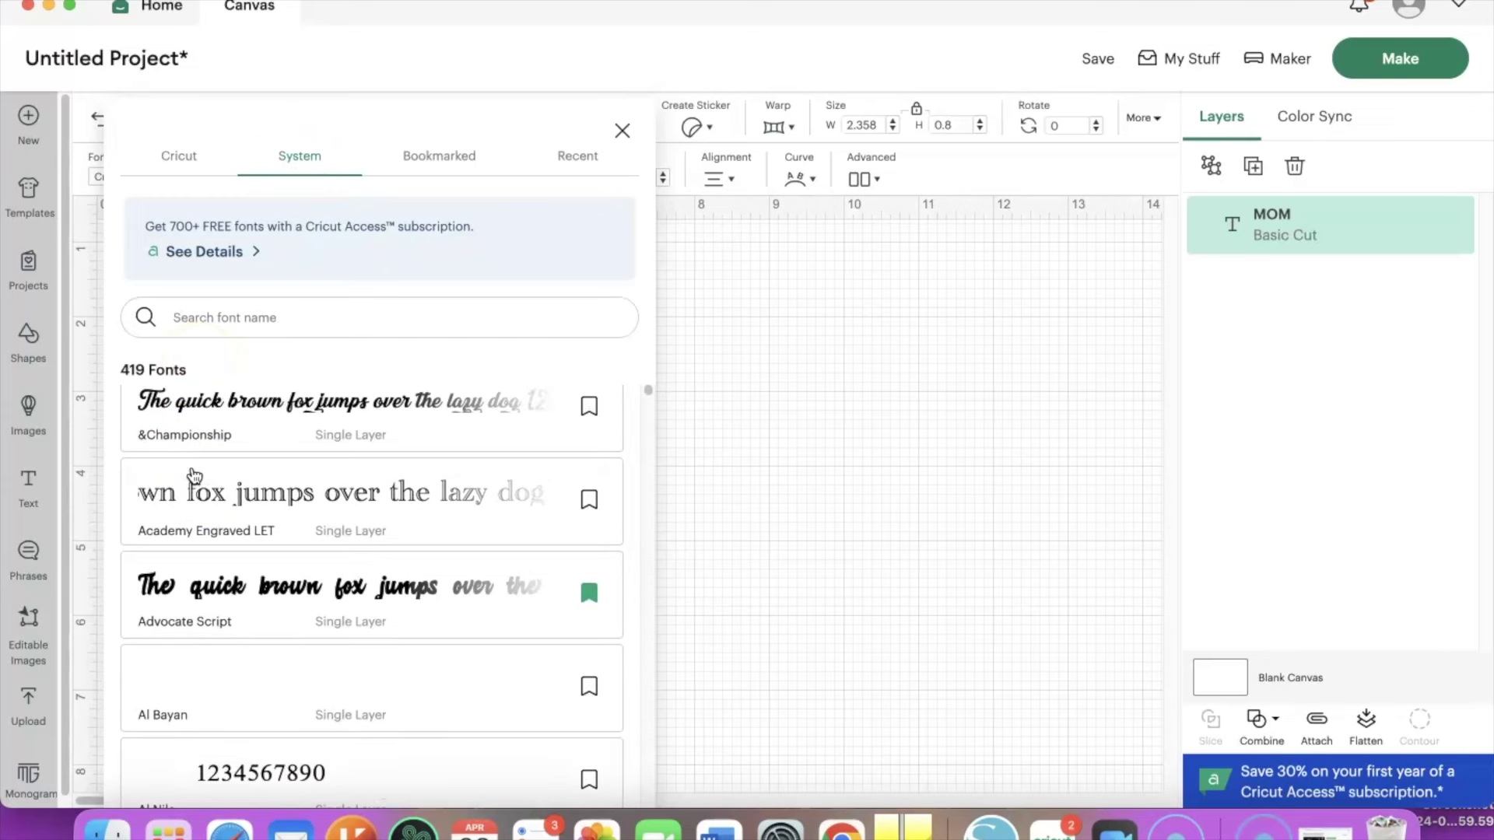
scroll(194, 459, down, 9)
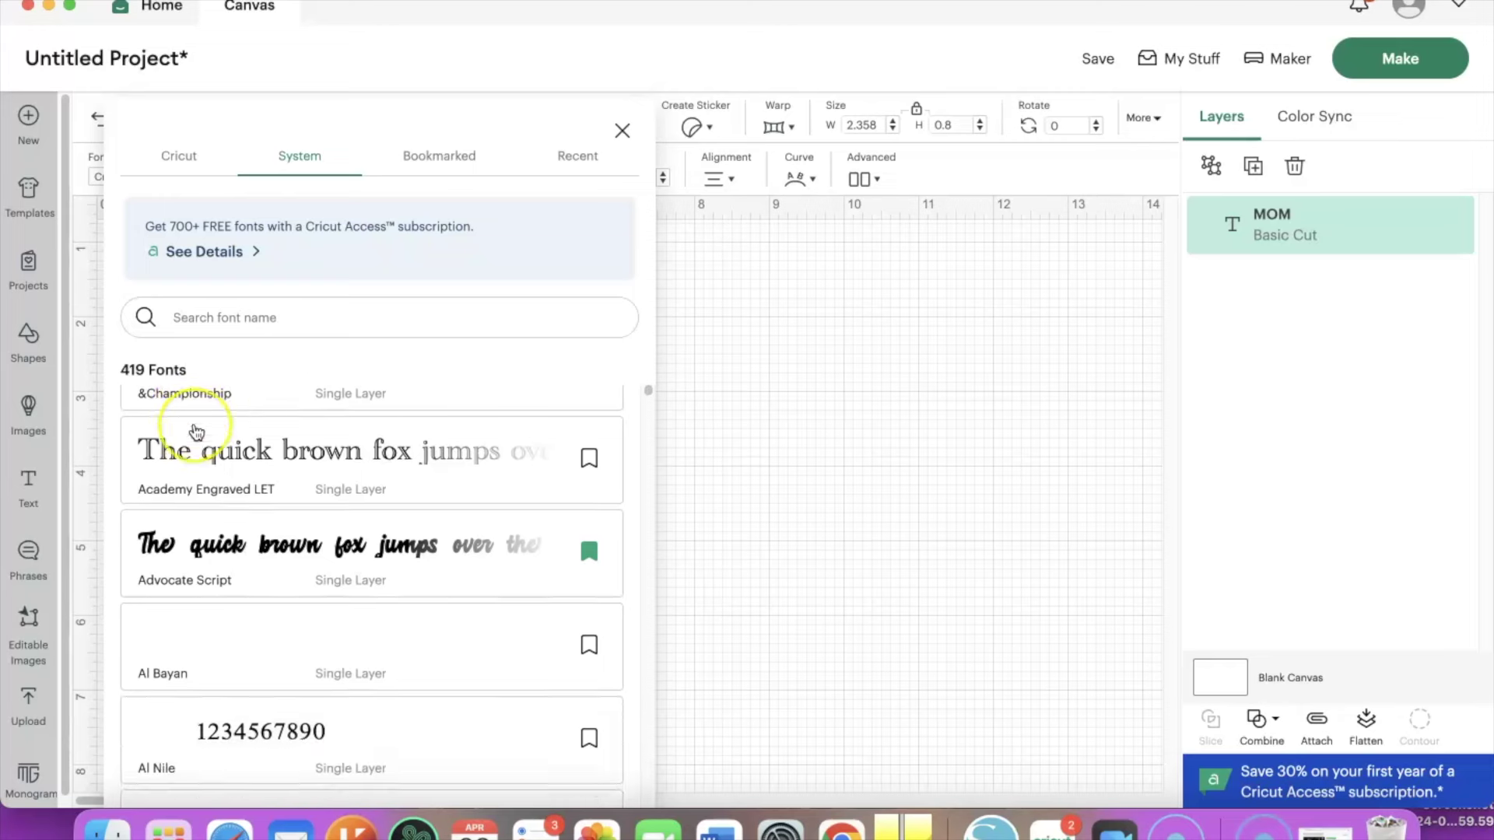
scroll(196, 433, down, 6)
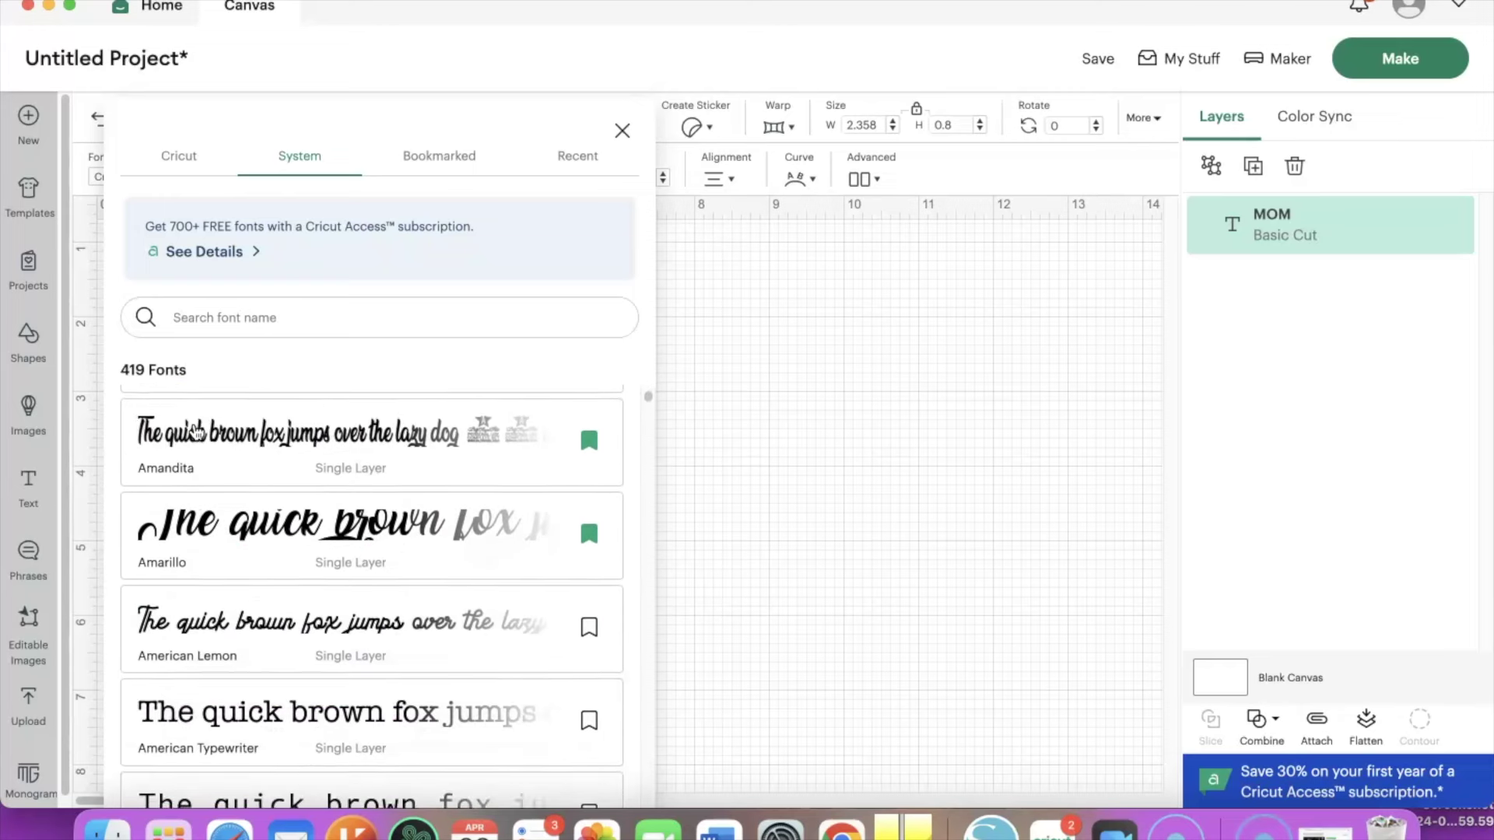
scroll(196, 433, down, 5)
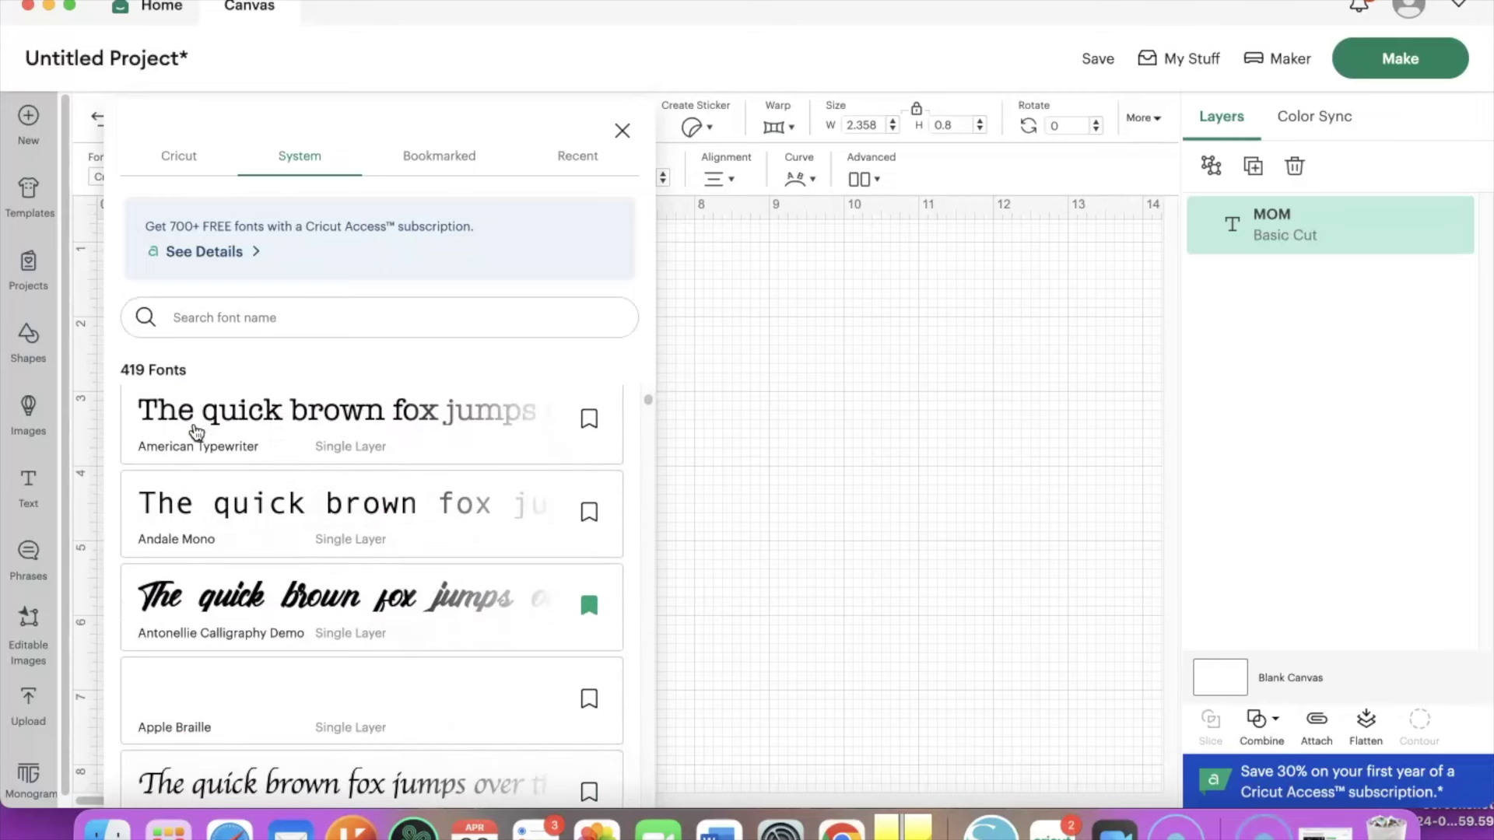
click(312, 162)
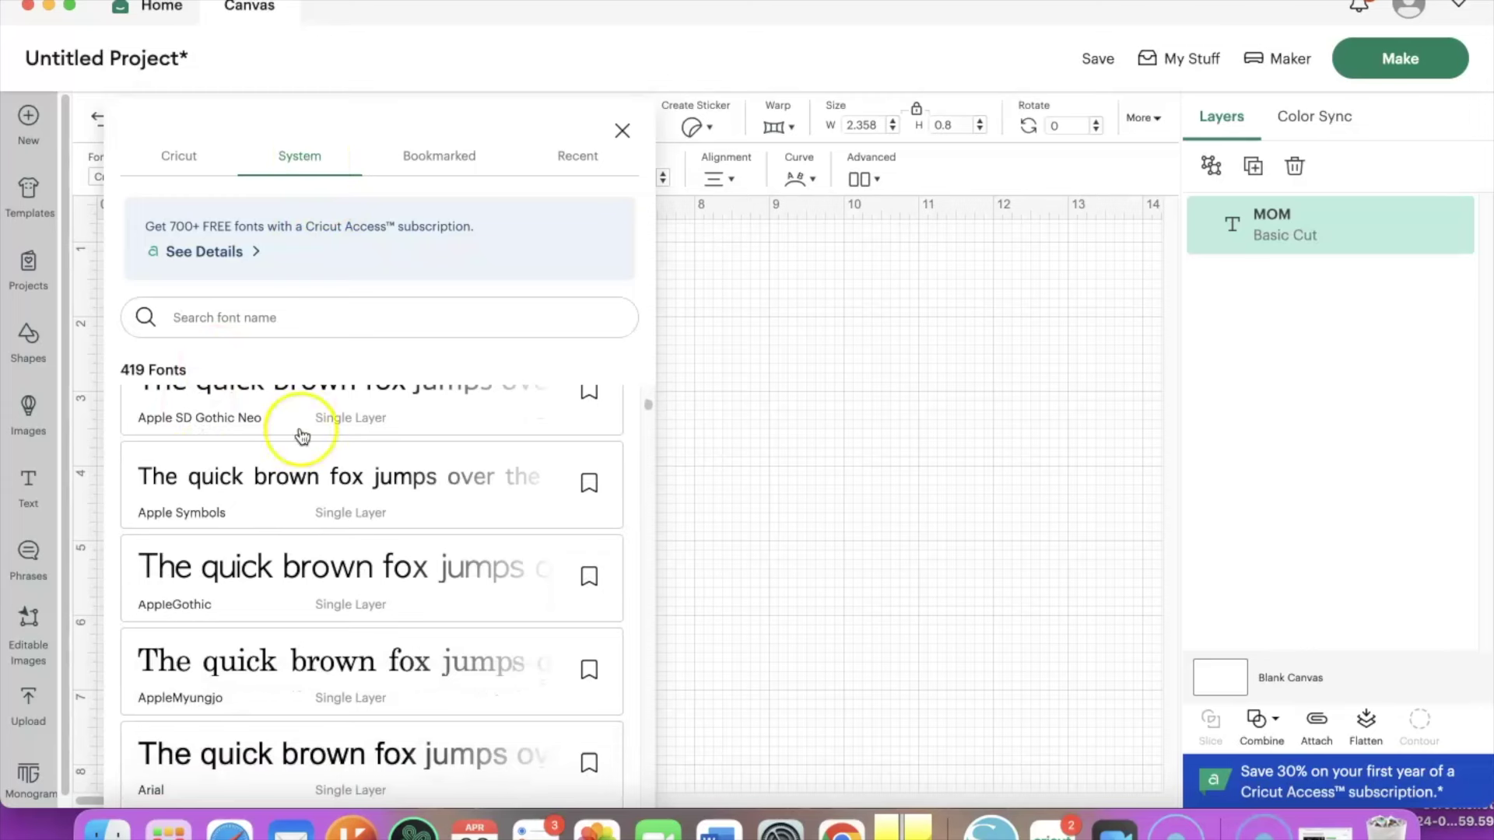
scroll(302, 432, down, 5)
scroll(301, 427, down, 10)
scroll(302, 413, down, 10)
scroll(316, 743, down, 5)
scroll(318, 749, down, 15)
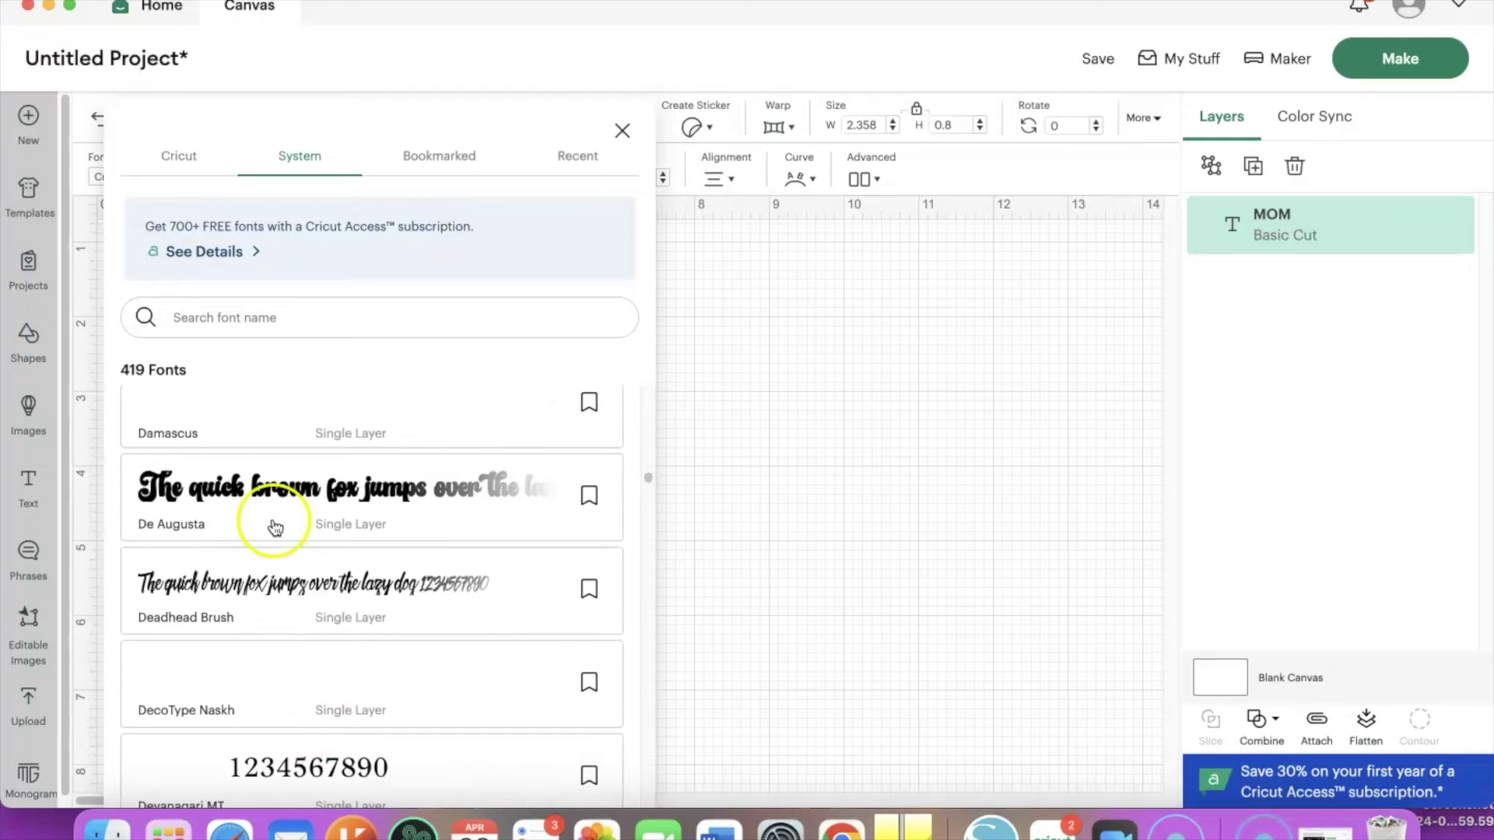
Try to find the rhinestone font by searching the system fonts for rso4, and clear the search.
click(294, 316)
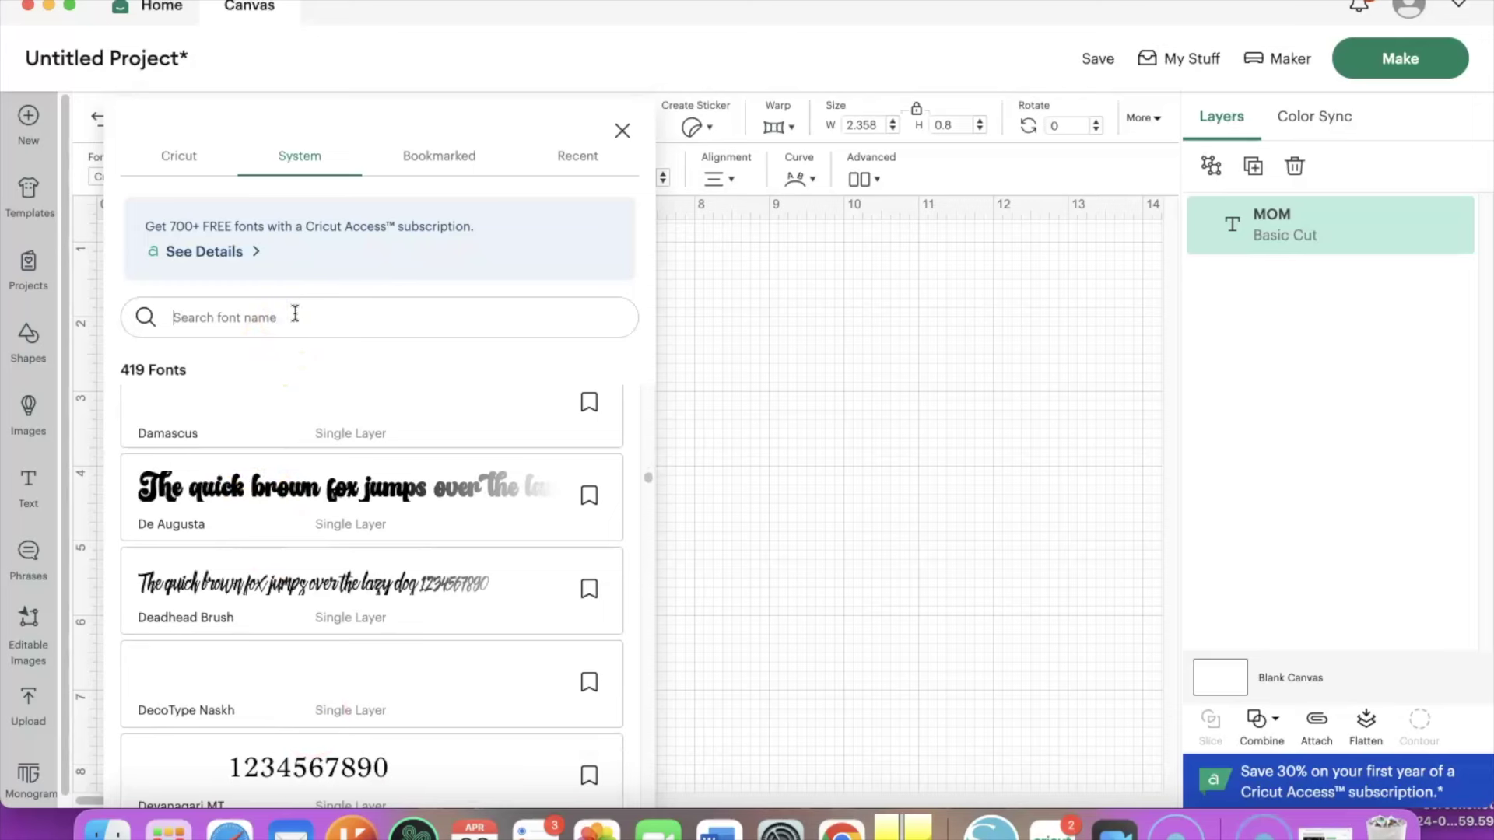
text(rso4)
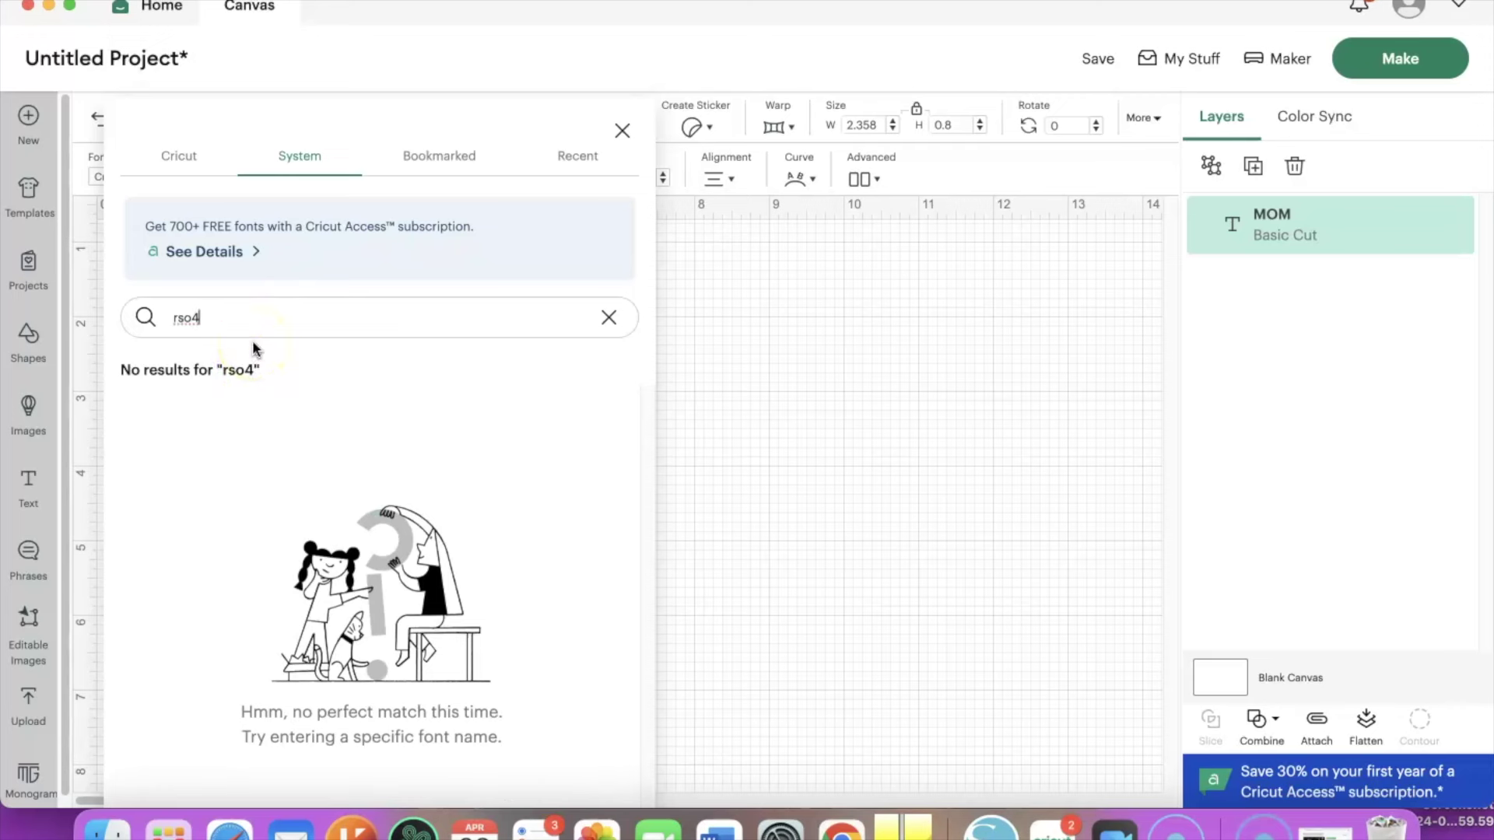
click(226, 310)
key(BackSpace)
key(BackSpace)
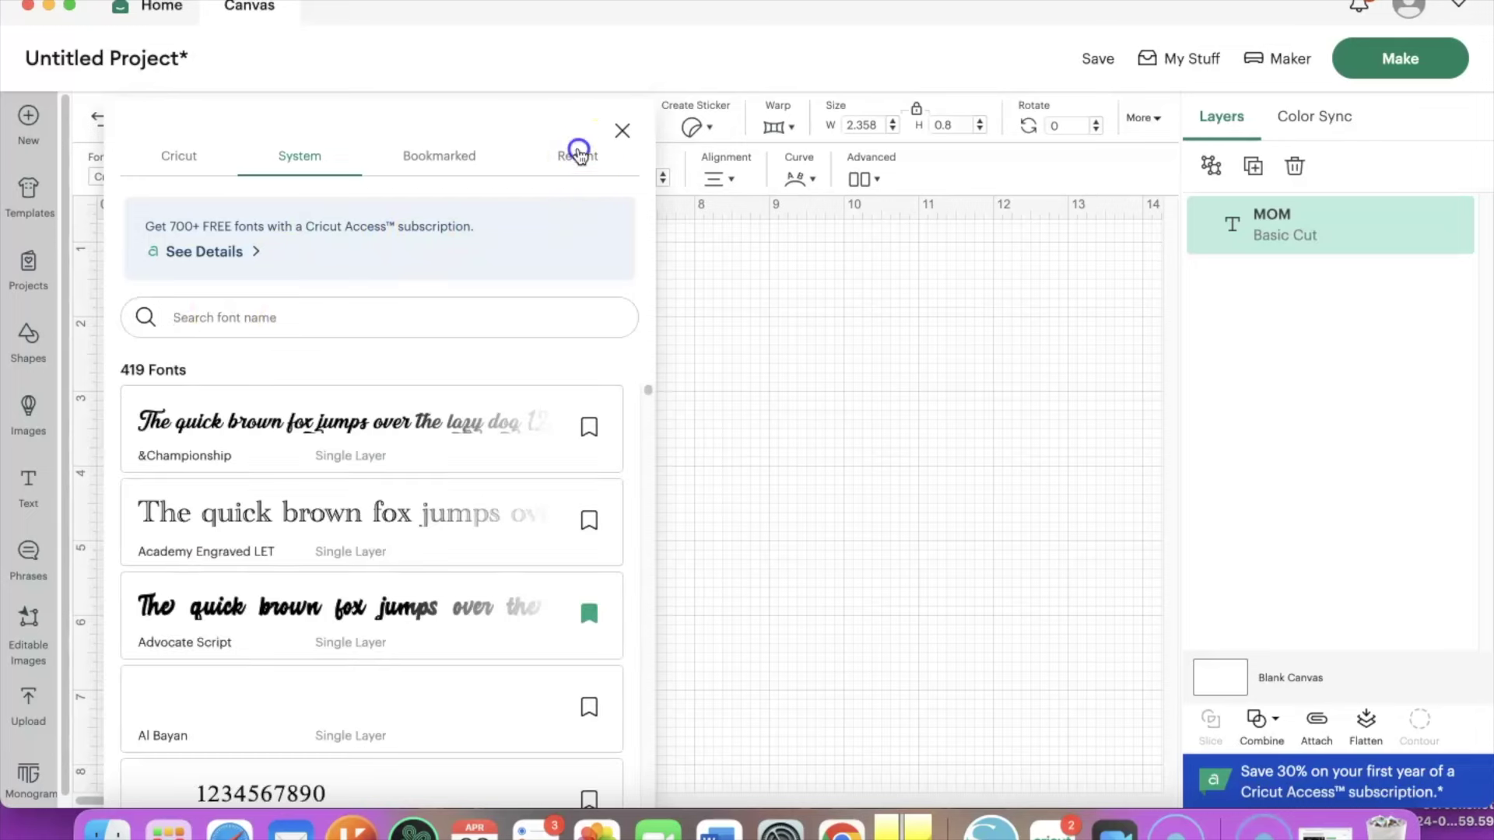
Look through the bookmarked fonts for the exact name of the RS04 rhinestone font.
click(576, 155)
click(429, 159)
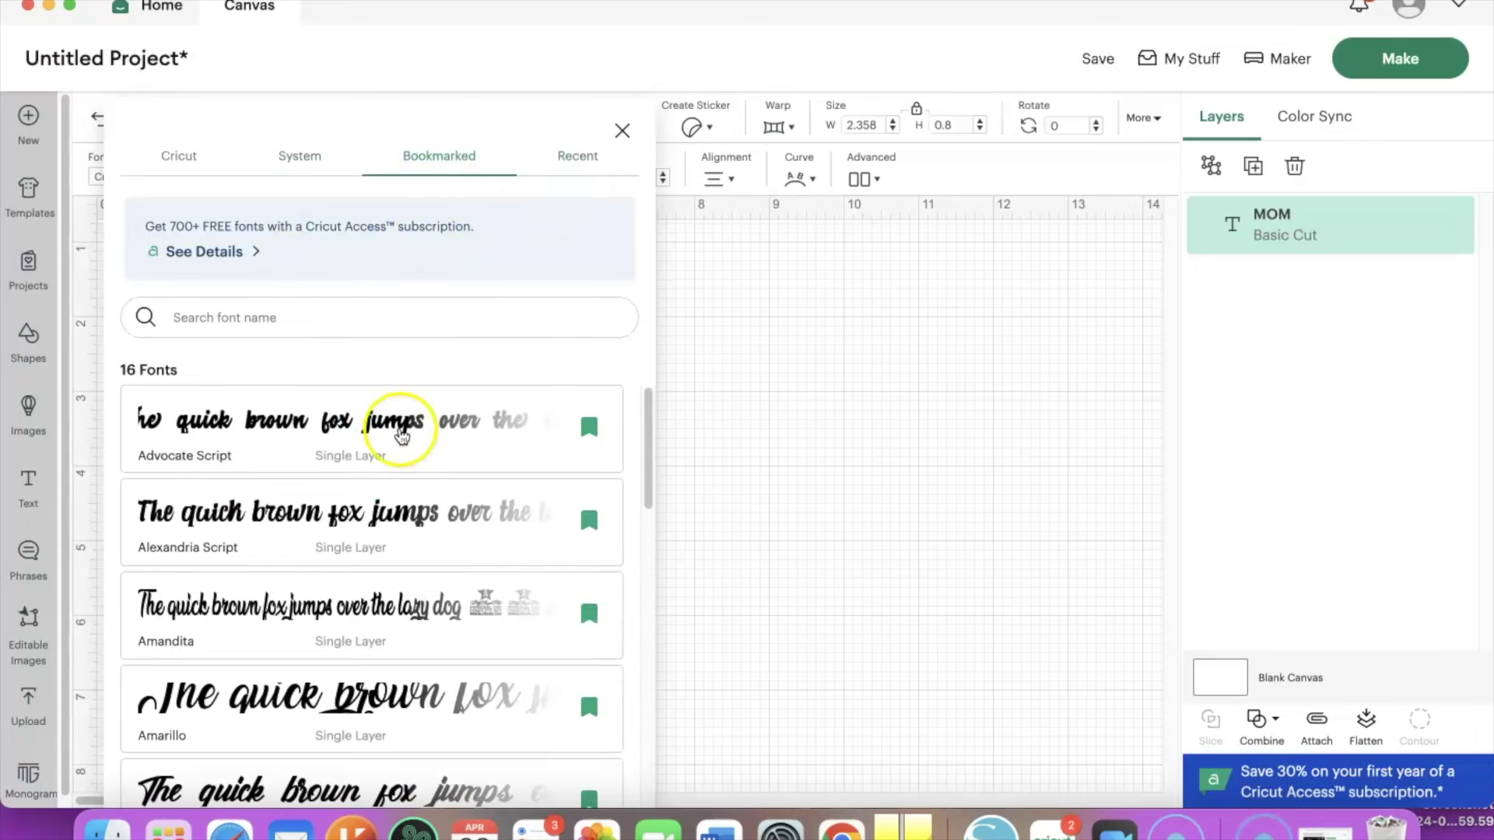
scroll(346, 507, down, 8)
scroll(352, 504, down, 5)
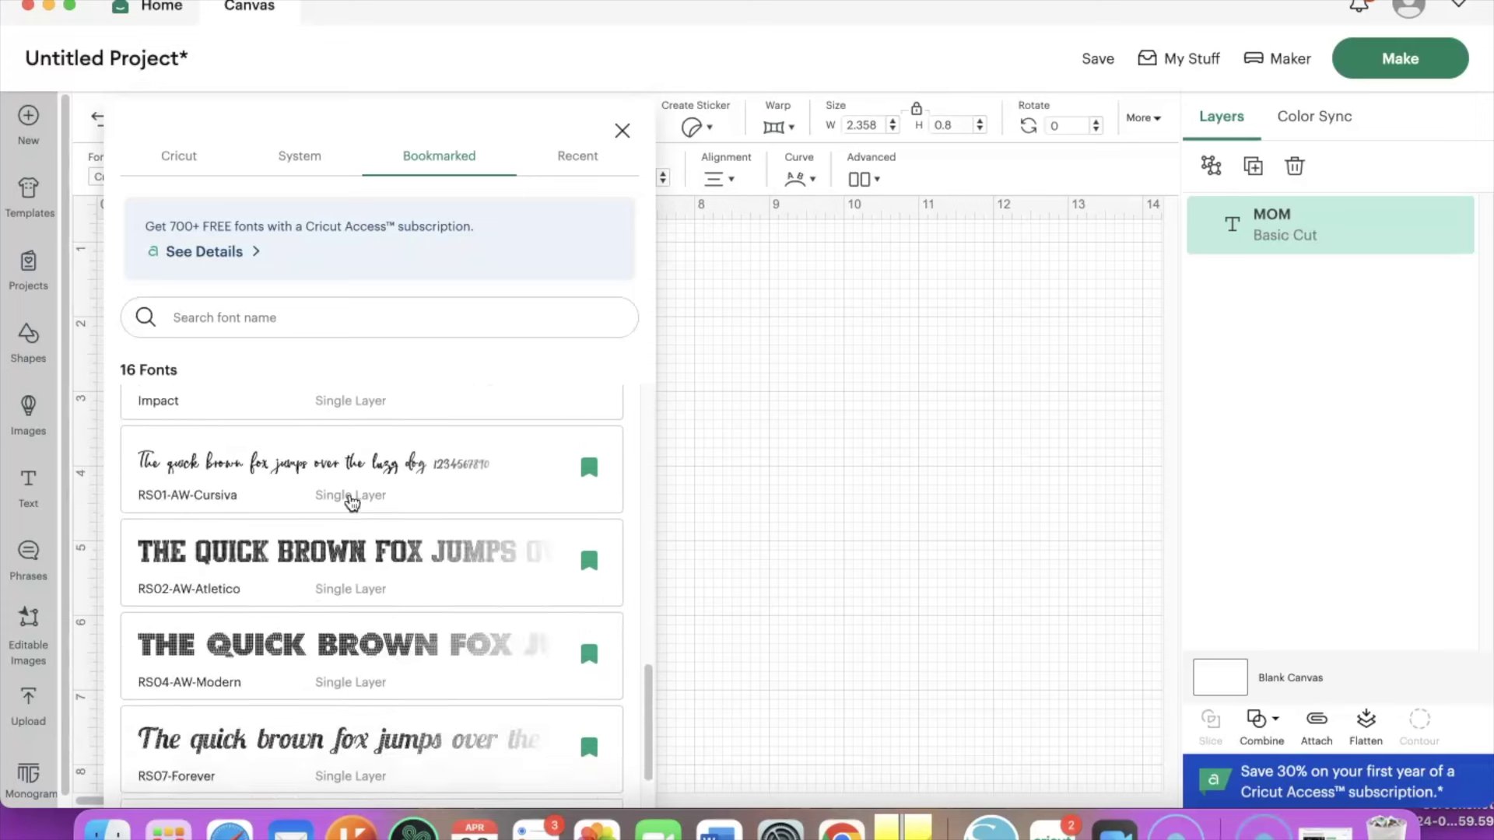
click(159, 648)
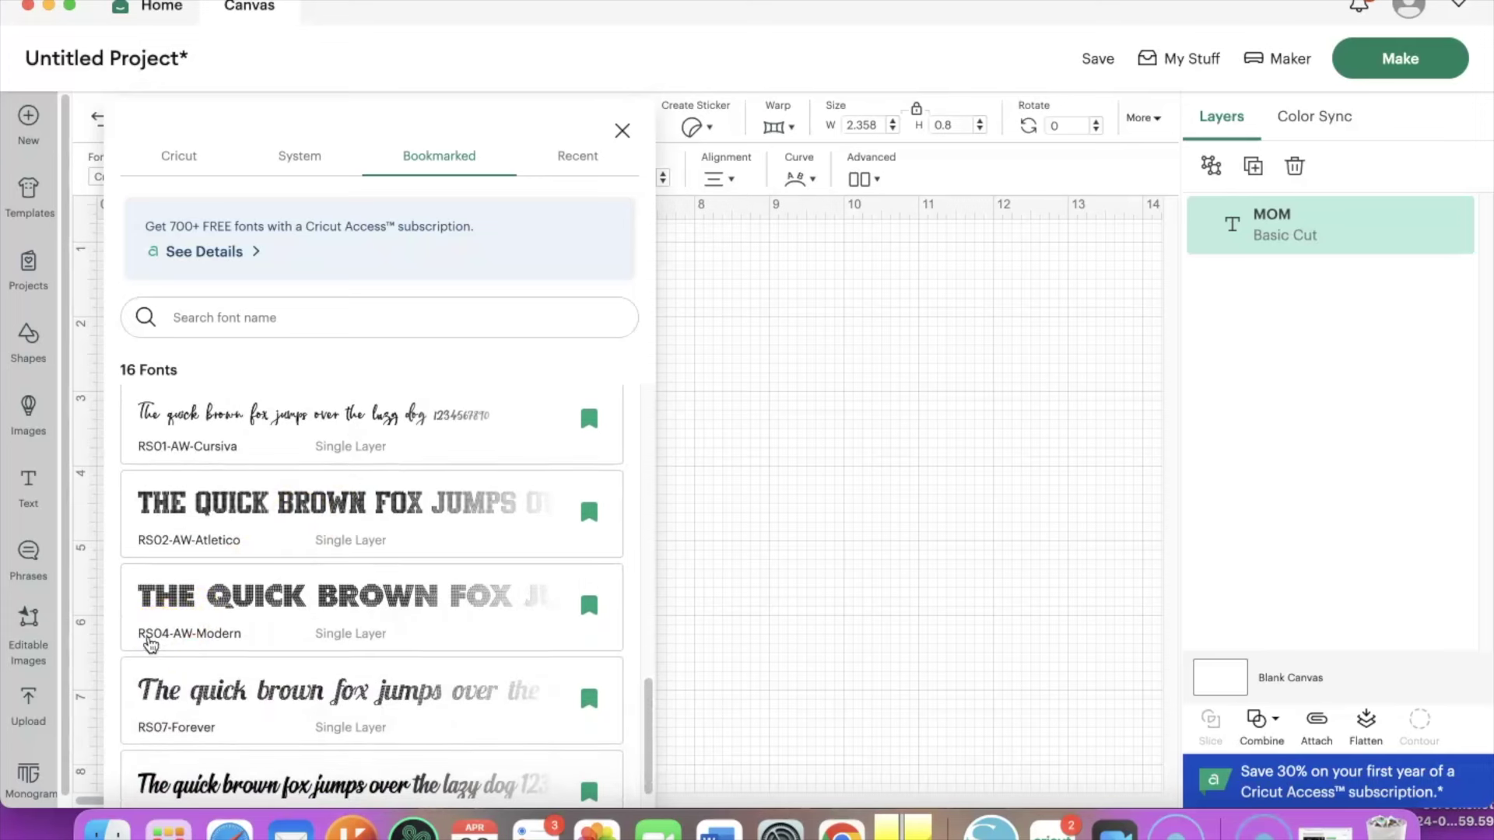
click(170, 640)
click(298, 371)
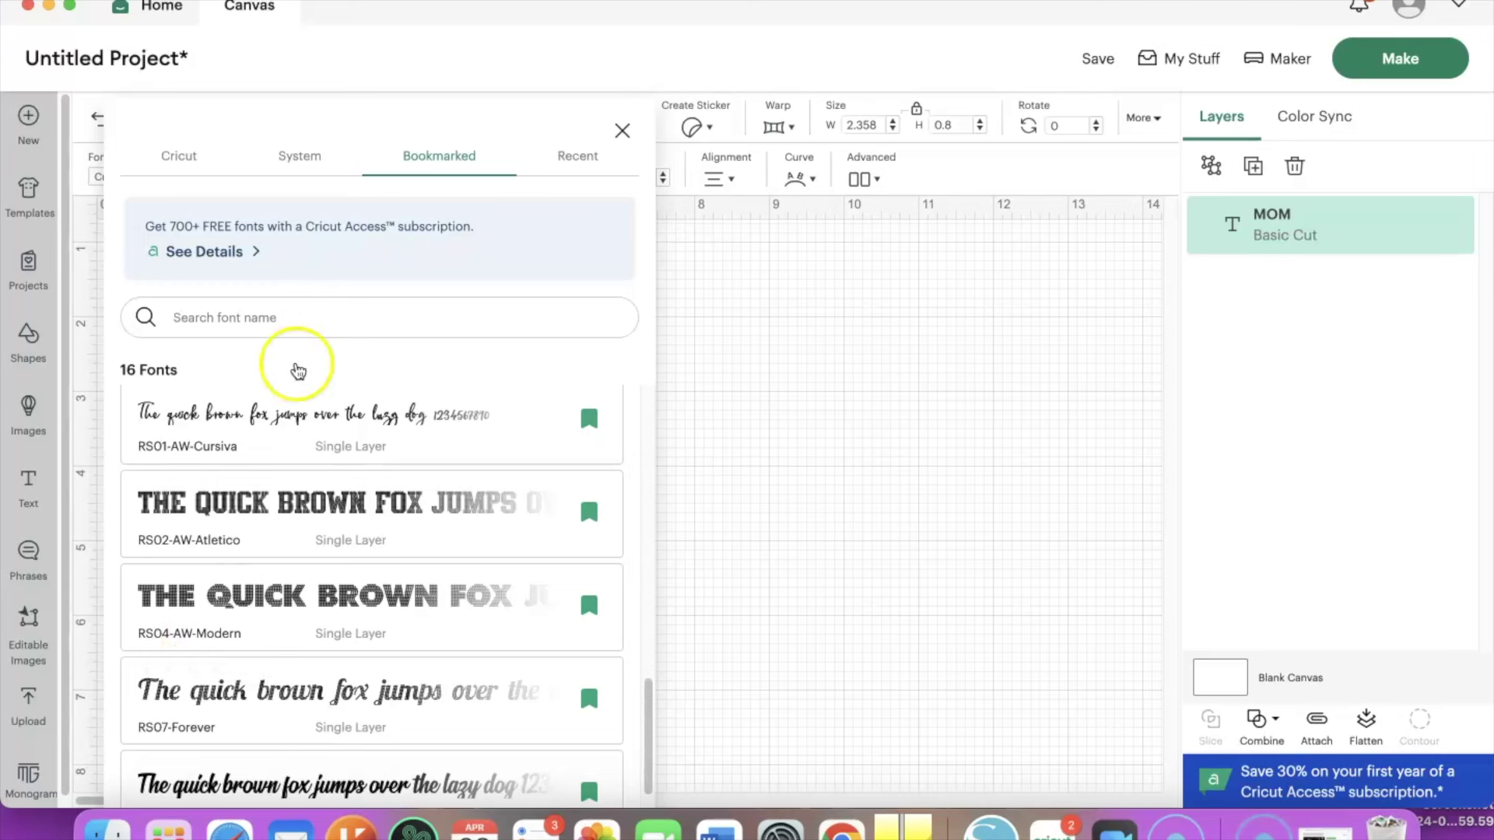
Search the system fonts for rs04, and apply RS04-AW-Modern to the MOM text.
click(300, 152)
click(225, 317)
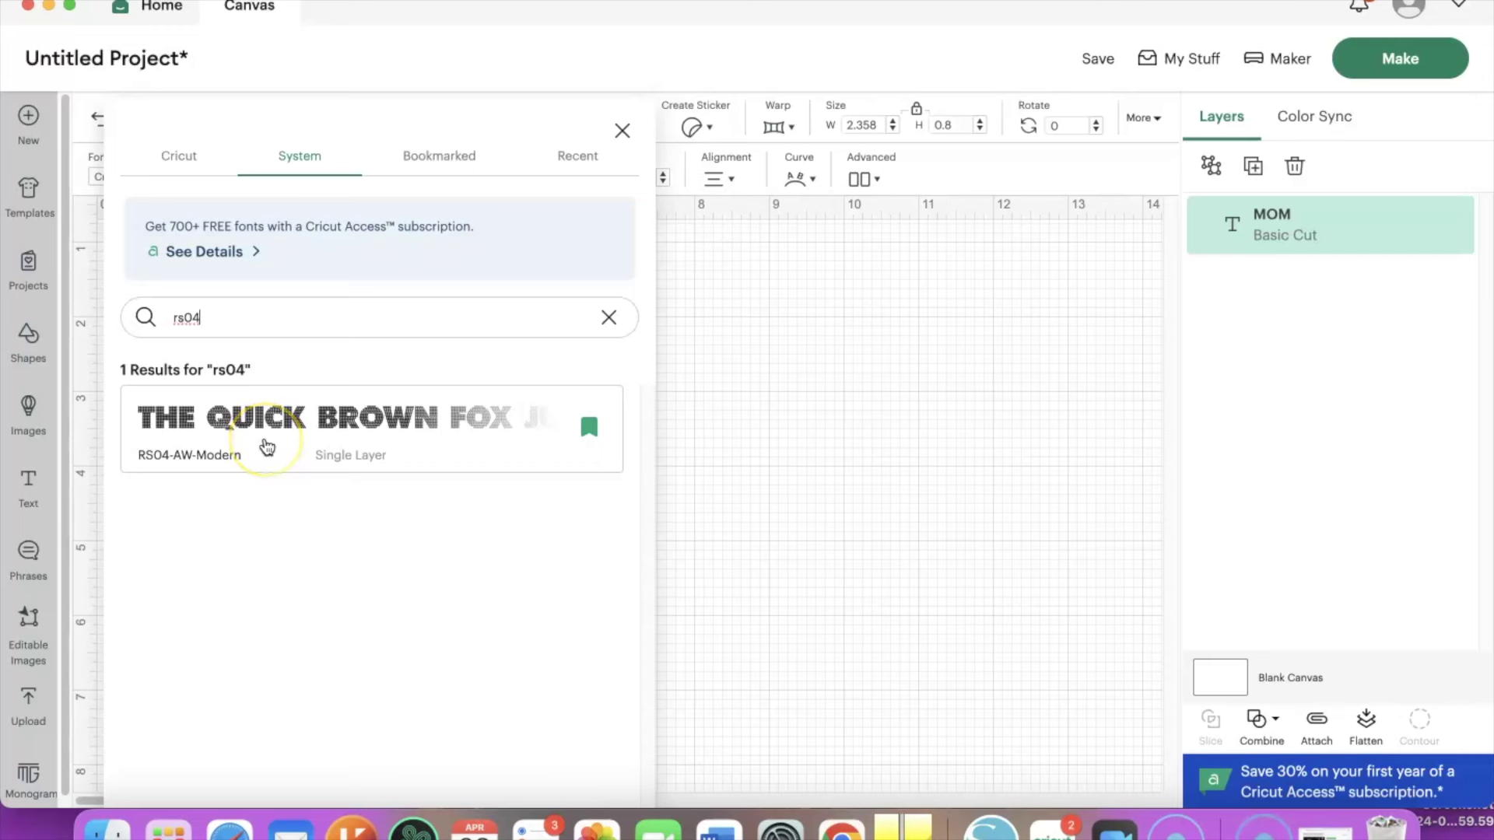
click(211, 451)
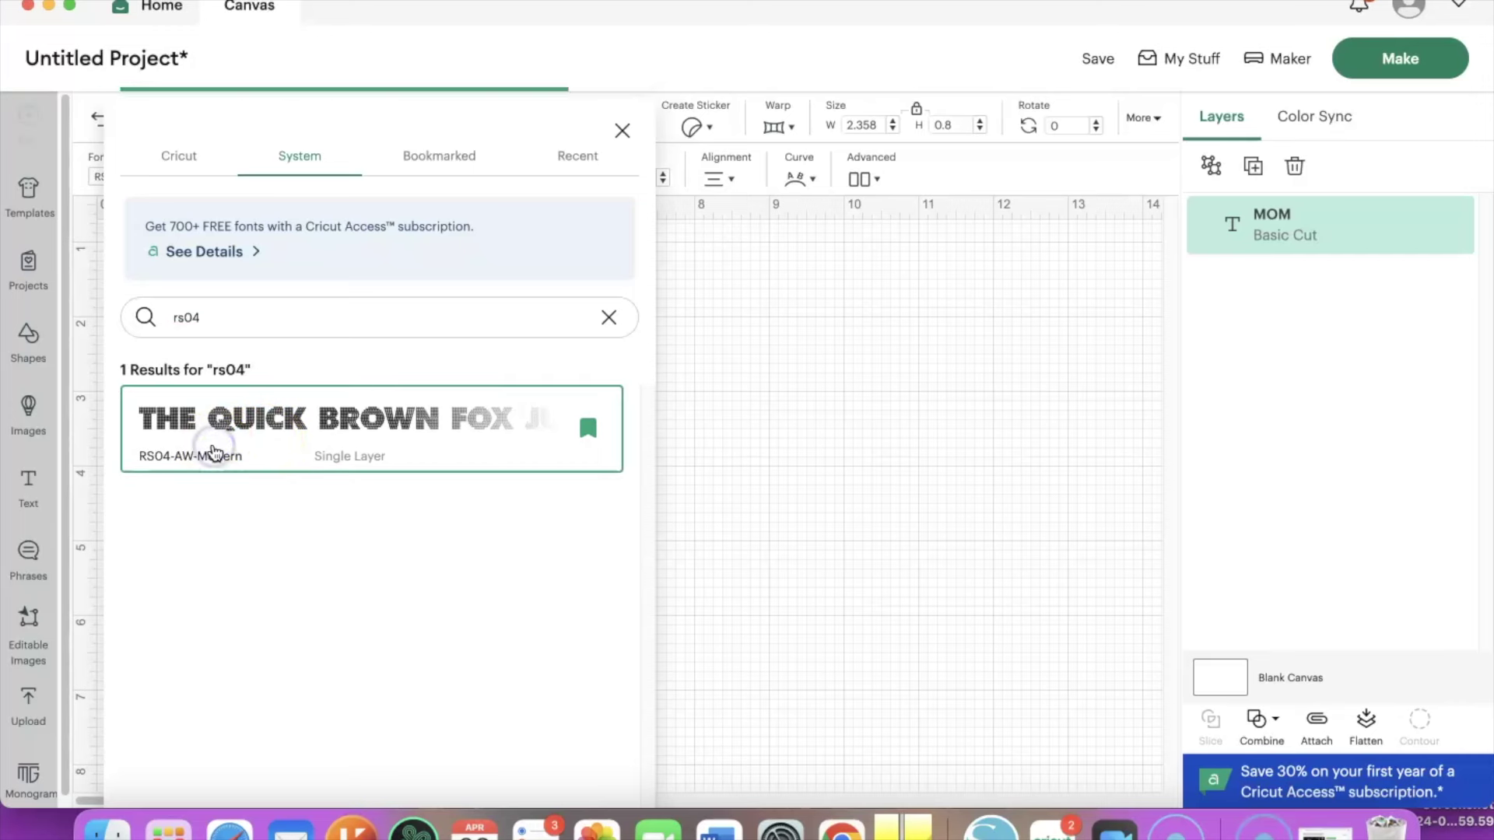
click(652, 496)
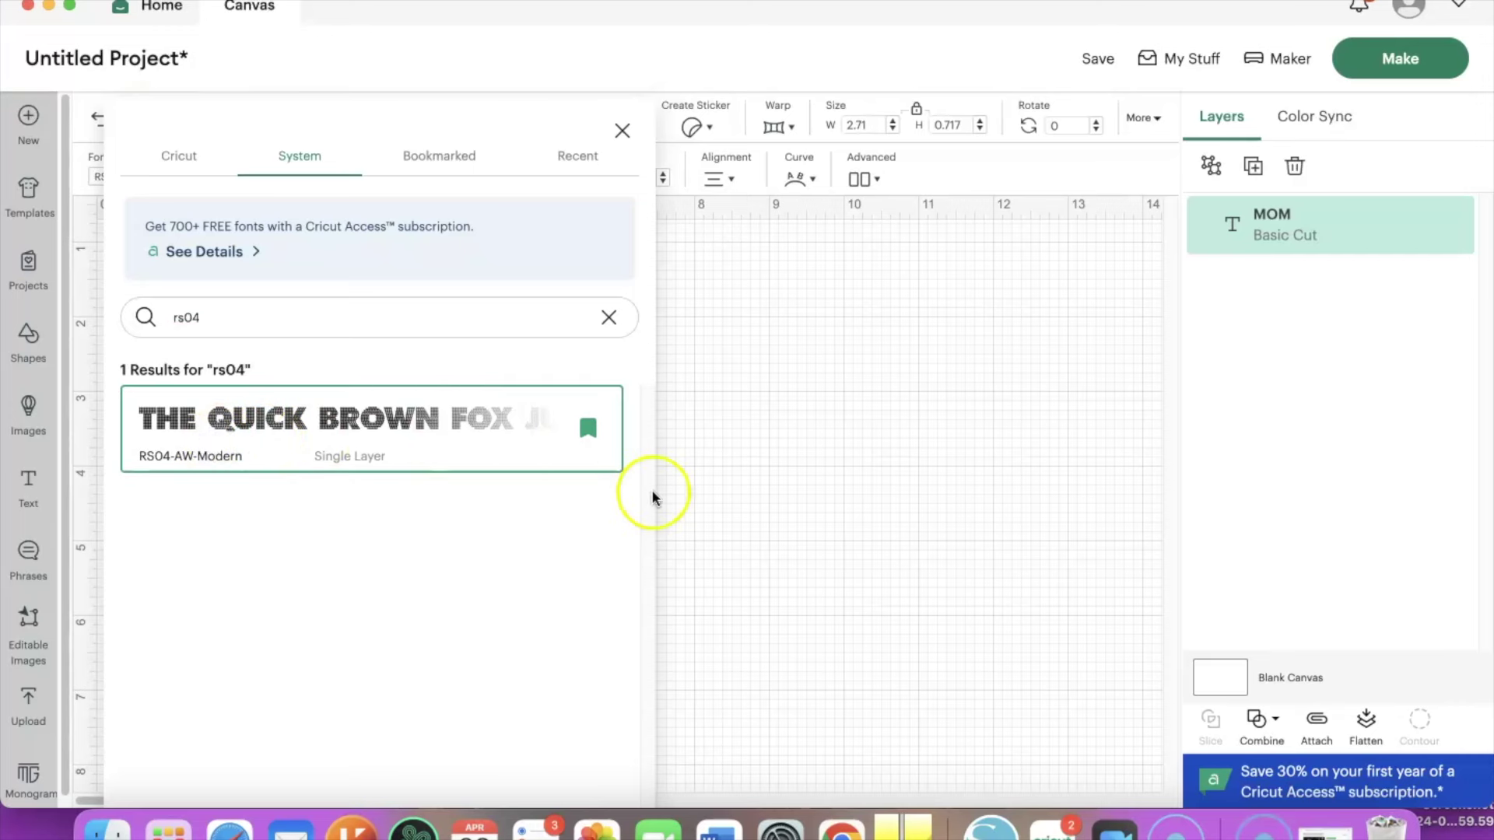
click(848, 514)
Enlarge the MOM text proportionally to about 10.67 in wide and 2.82 in high, repositioning it to fit the visible canvas.
click(487, 413)
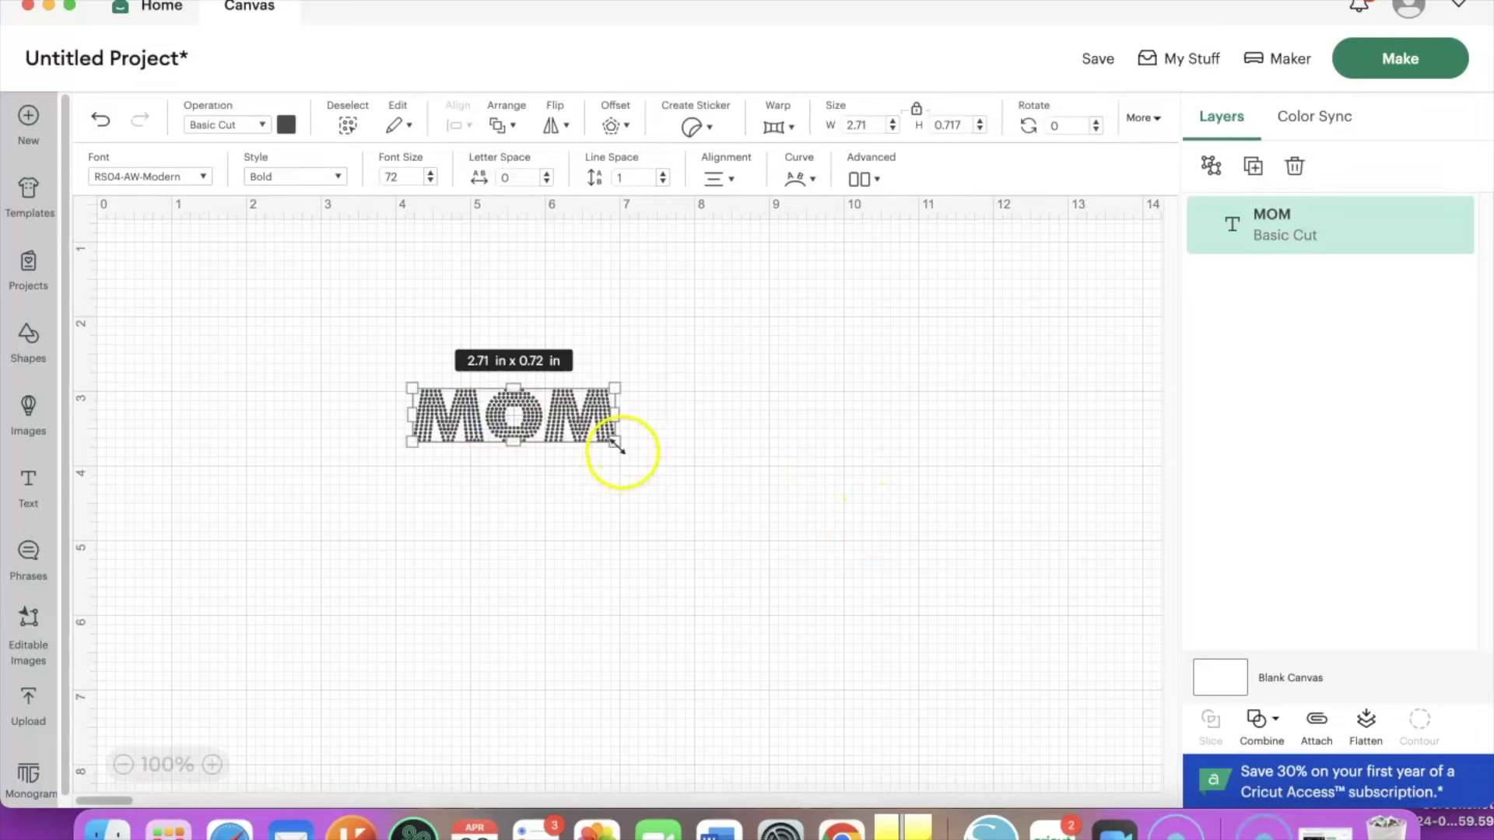
drag(617, 445, 841, 610)
drag(743, 526, 549, 506)
drag(1035, 583, 897, 484)
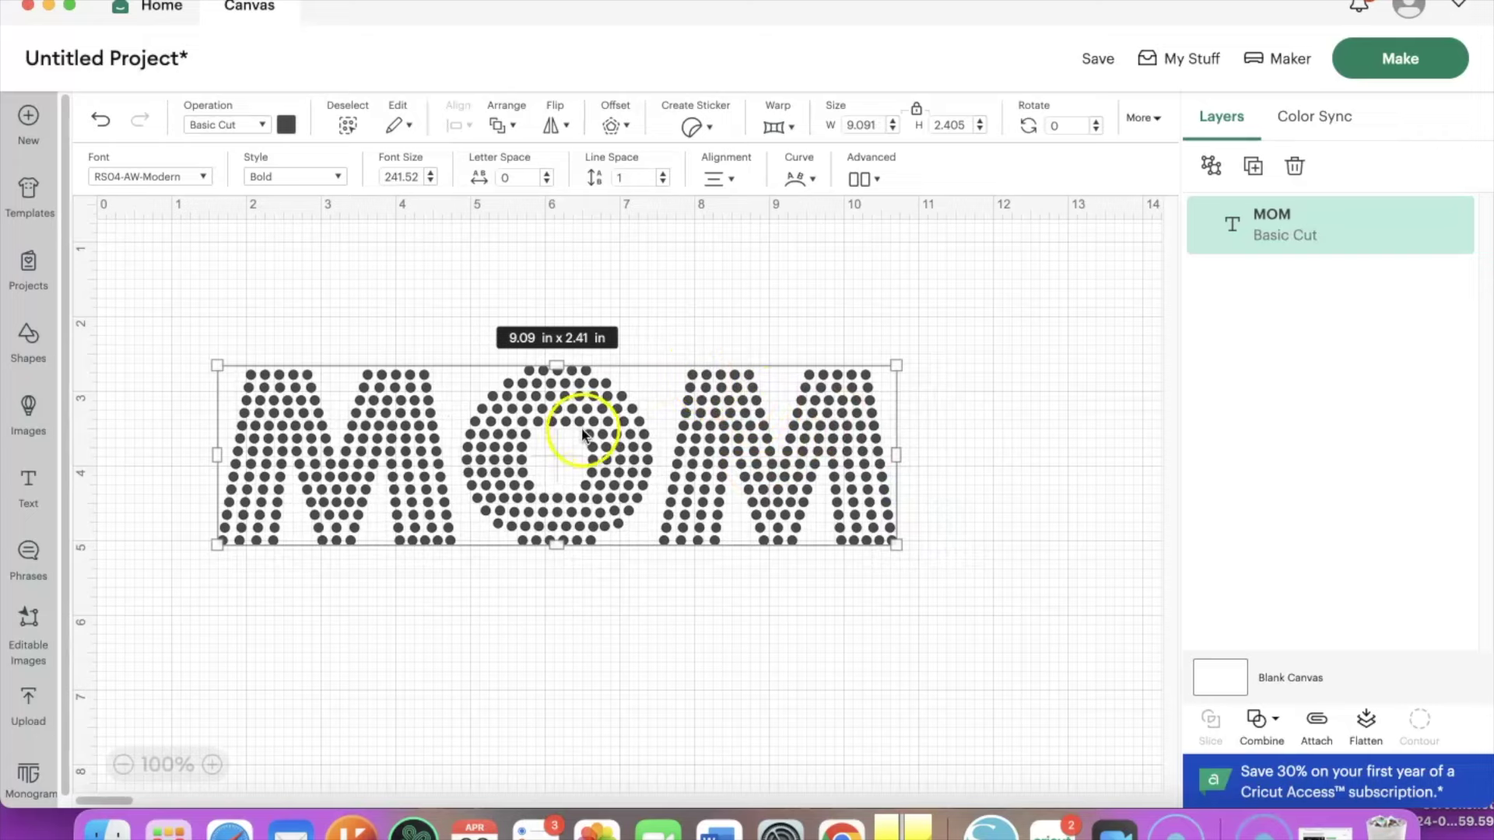
drag(895, 545, 965, 580)
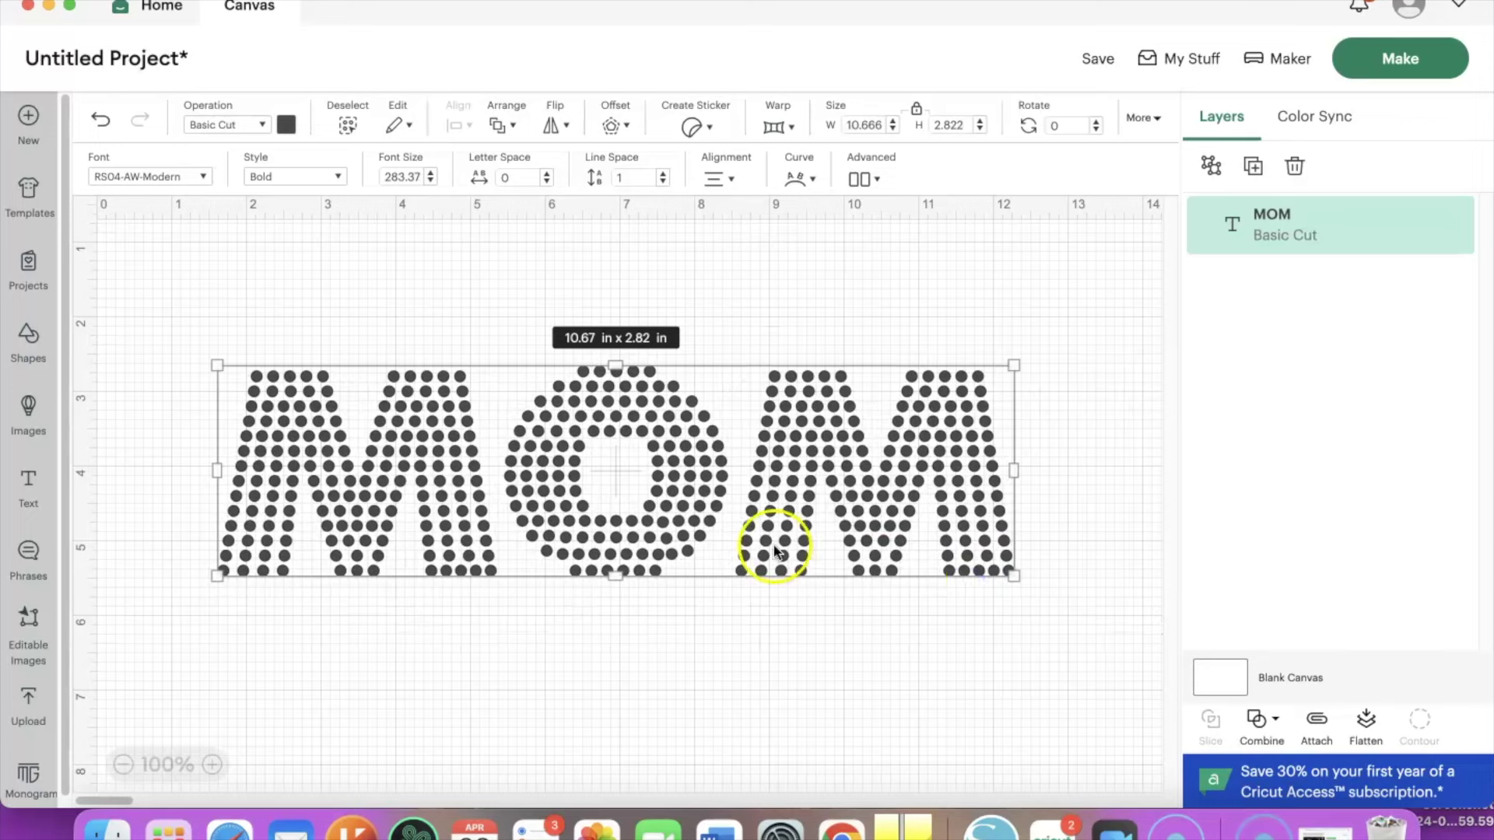
Move the enlarged MOM text to about 2.3 in across and 5 in down the canvas.
click(398, 474)
drag(397, 473, 437, 461)
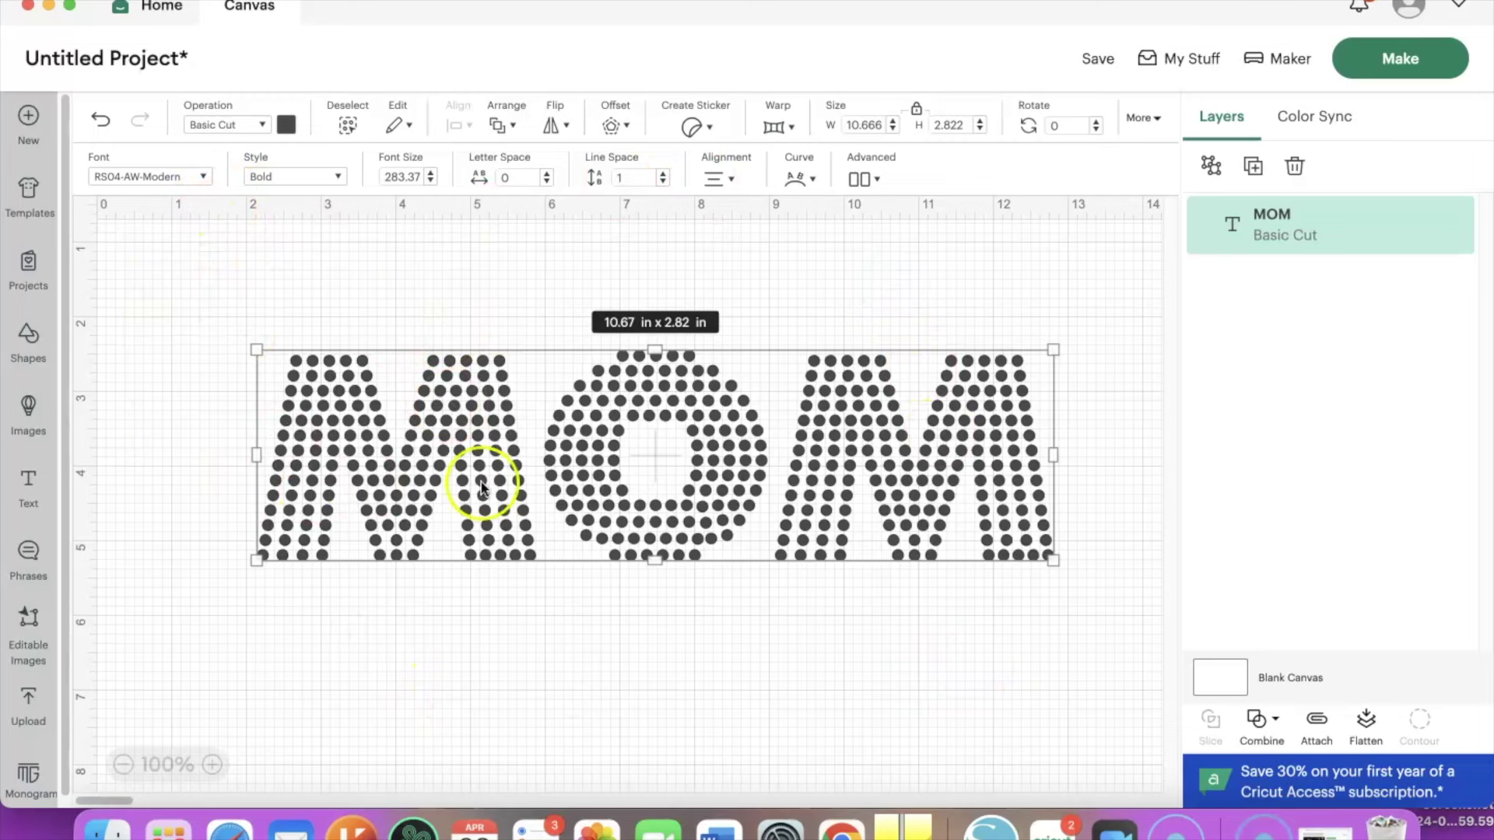
drag(411, 536, 424, 727)
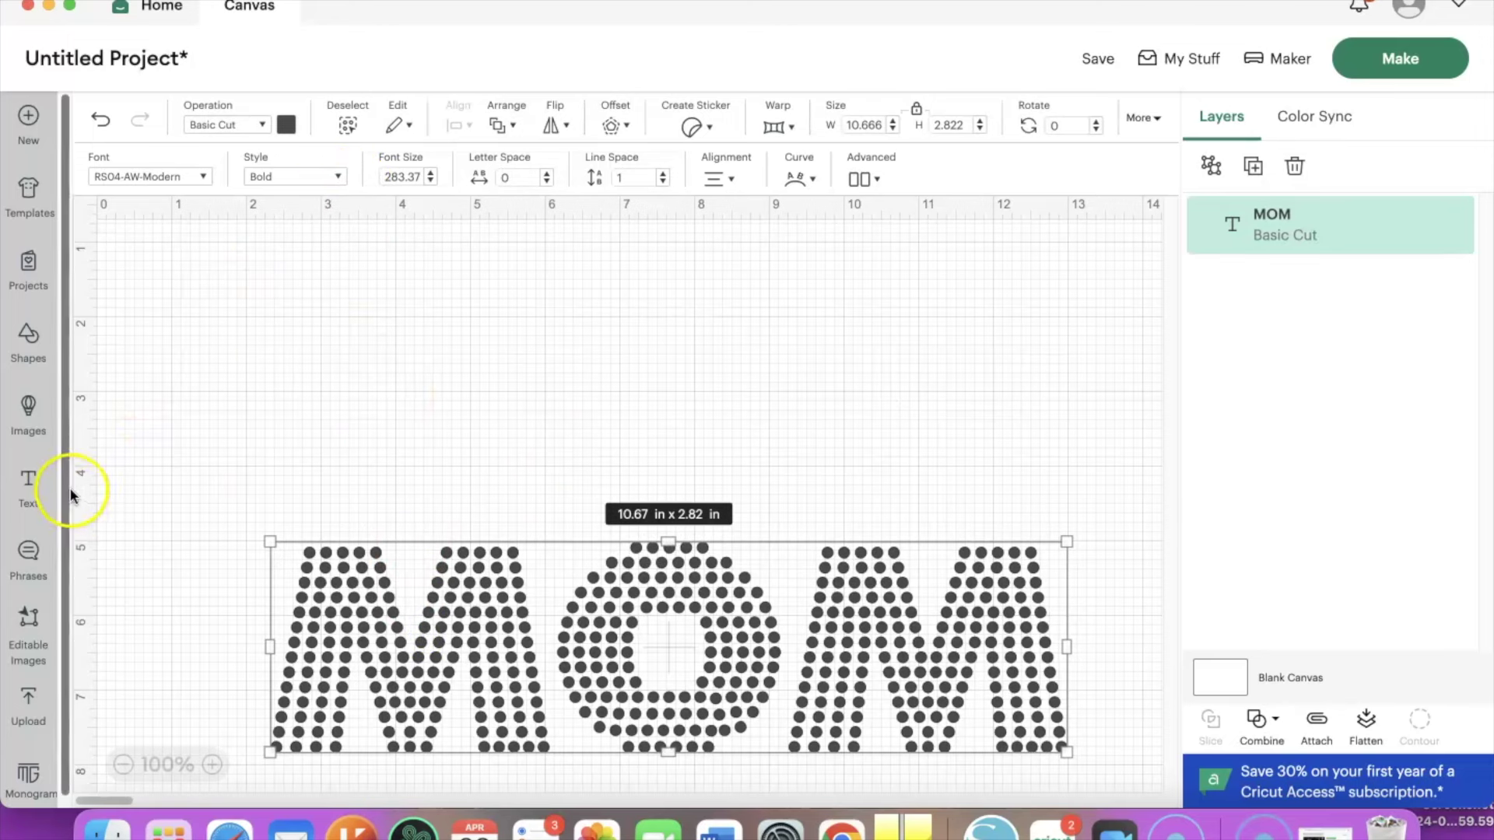
Add a circle shape, and place it above the first M, about 3.2 in across the canvas.
click(23, 350)
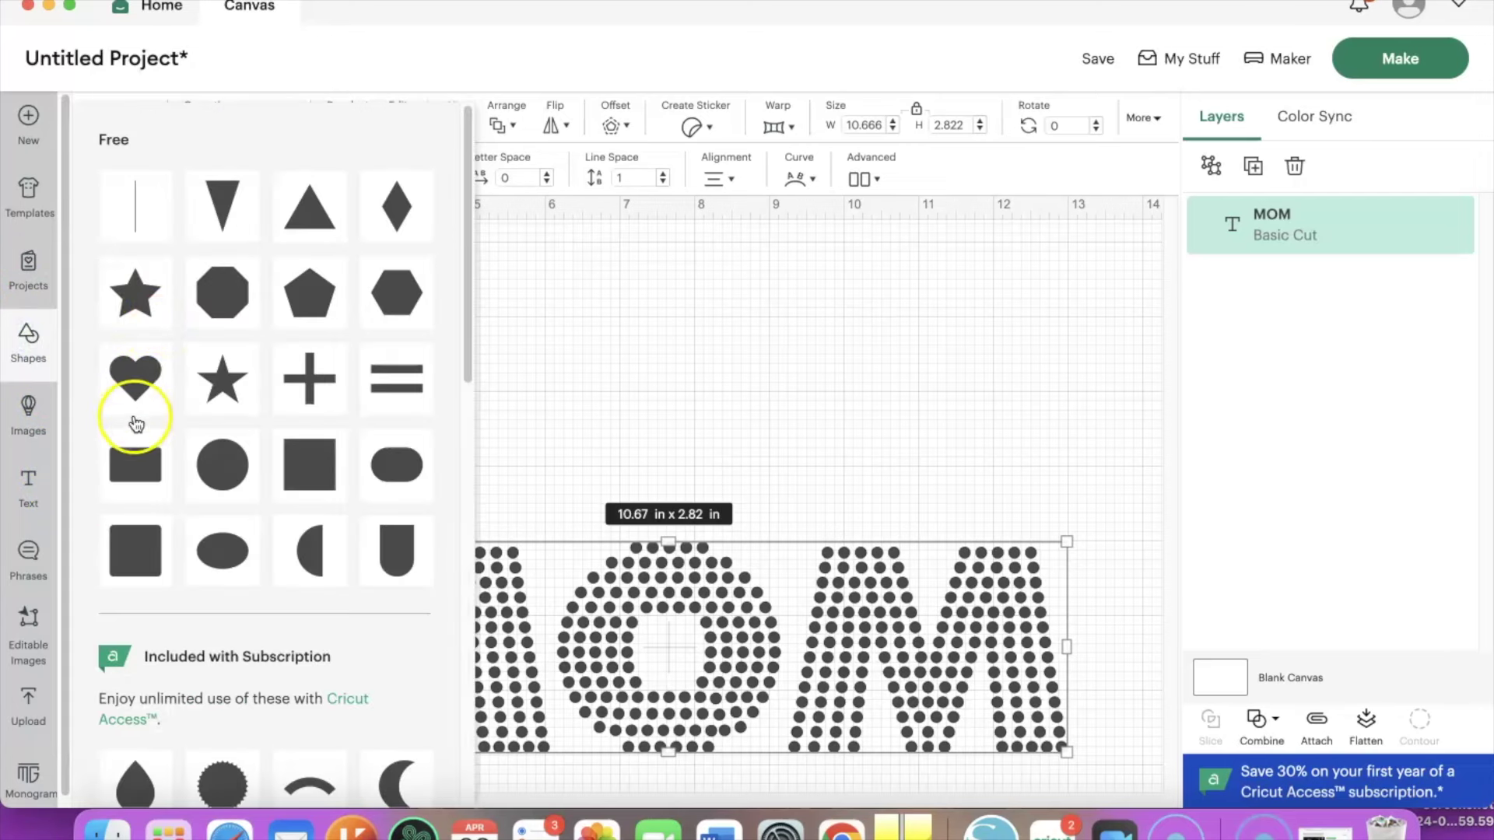
click(223, 463)
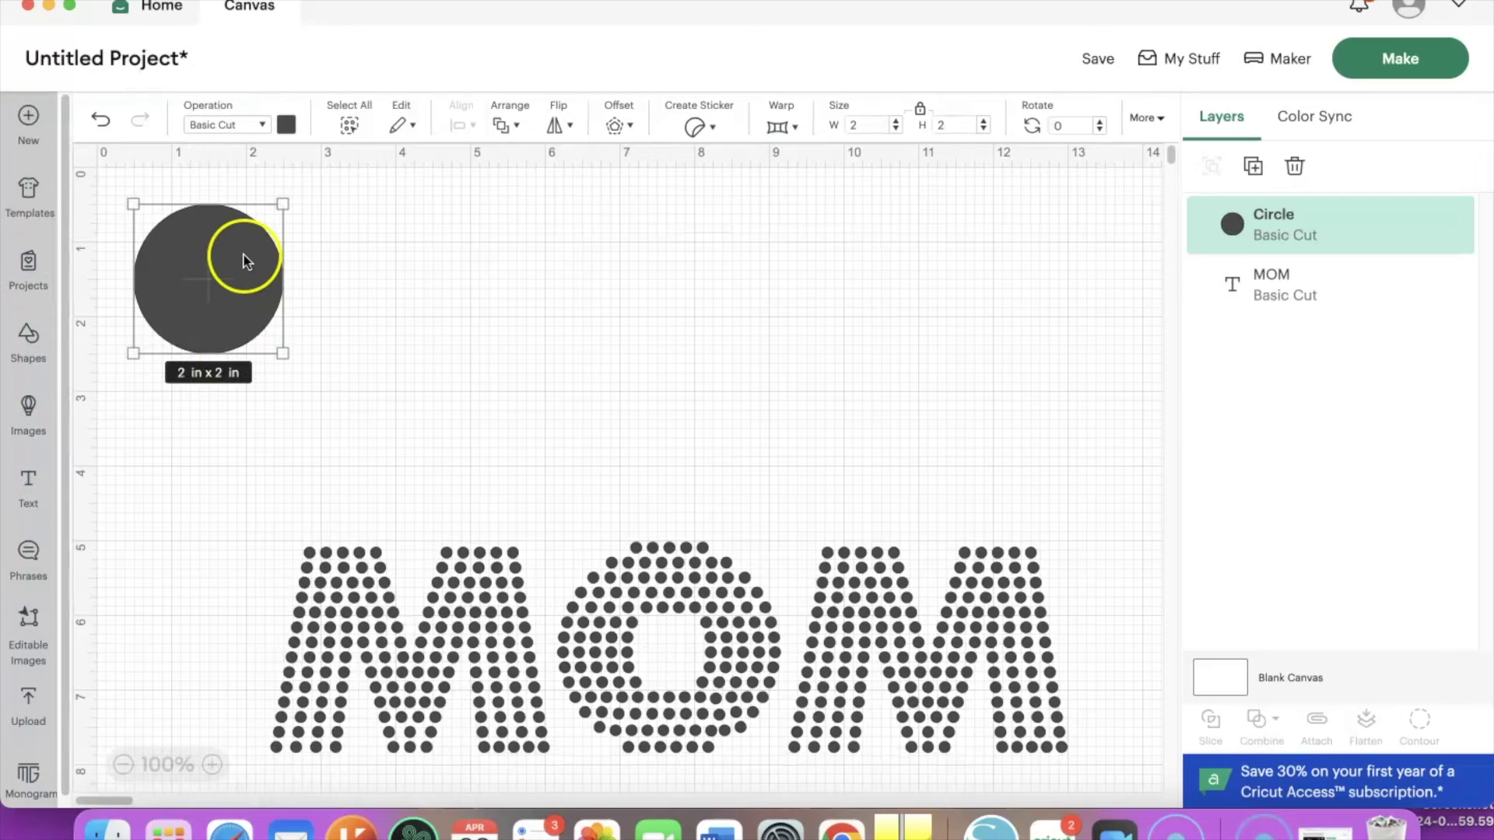
drag(241, 250, 448, 334)
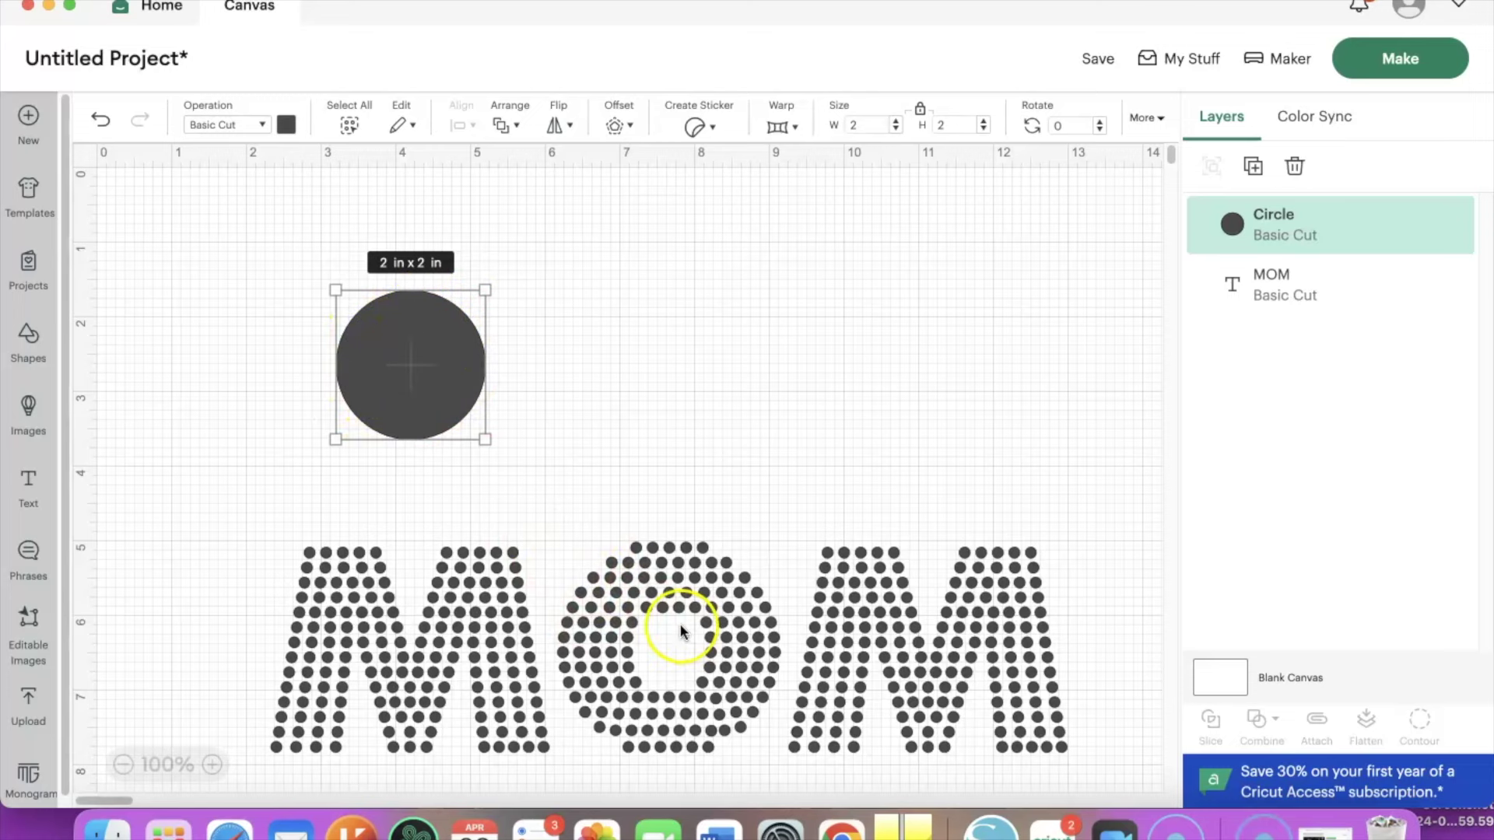
Move the MOM text to just below the circle, about 1.5 in across and 3.8 in down the canvas.
click(632, 579)
drag(631, 580, 590, 340)
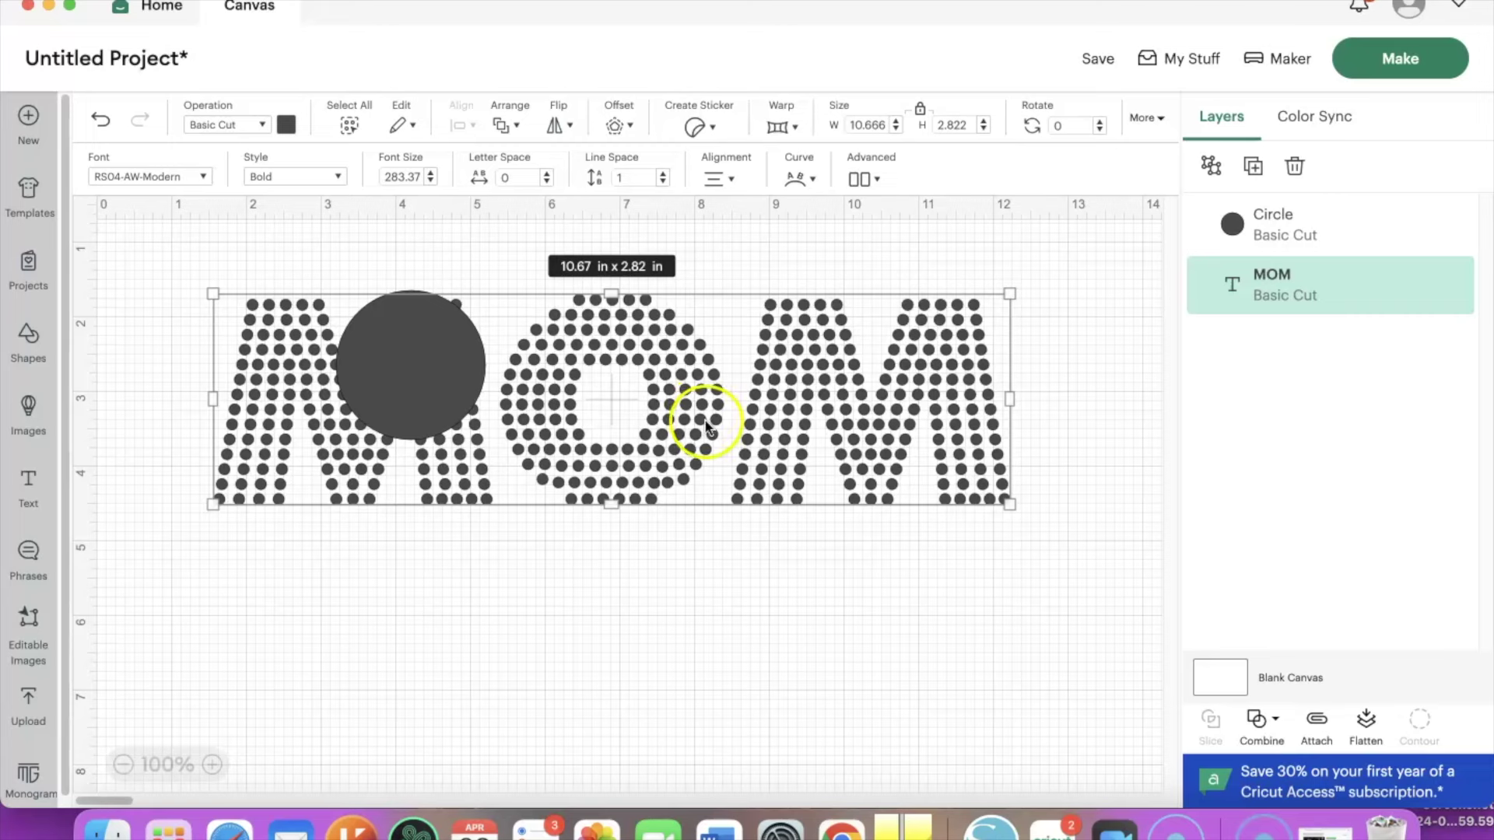
drag(647, 484, 645, 632)
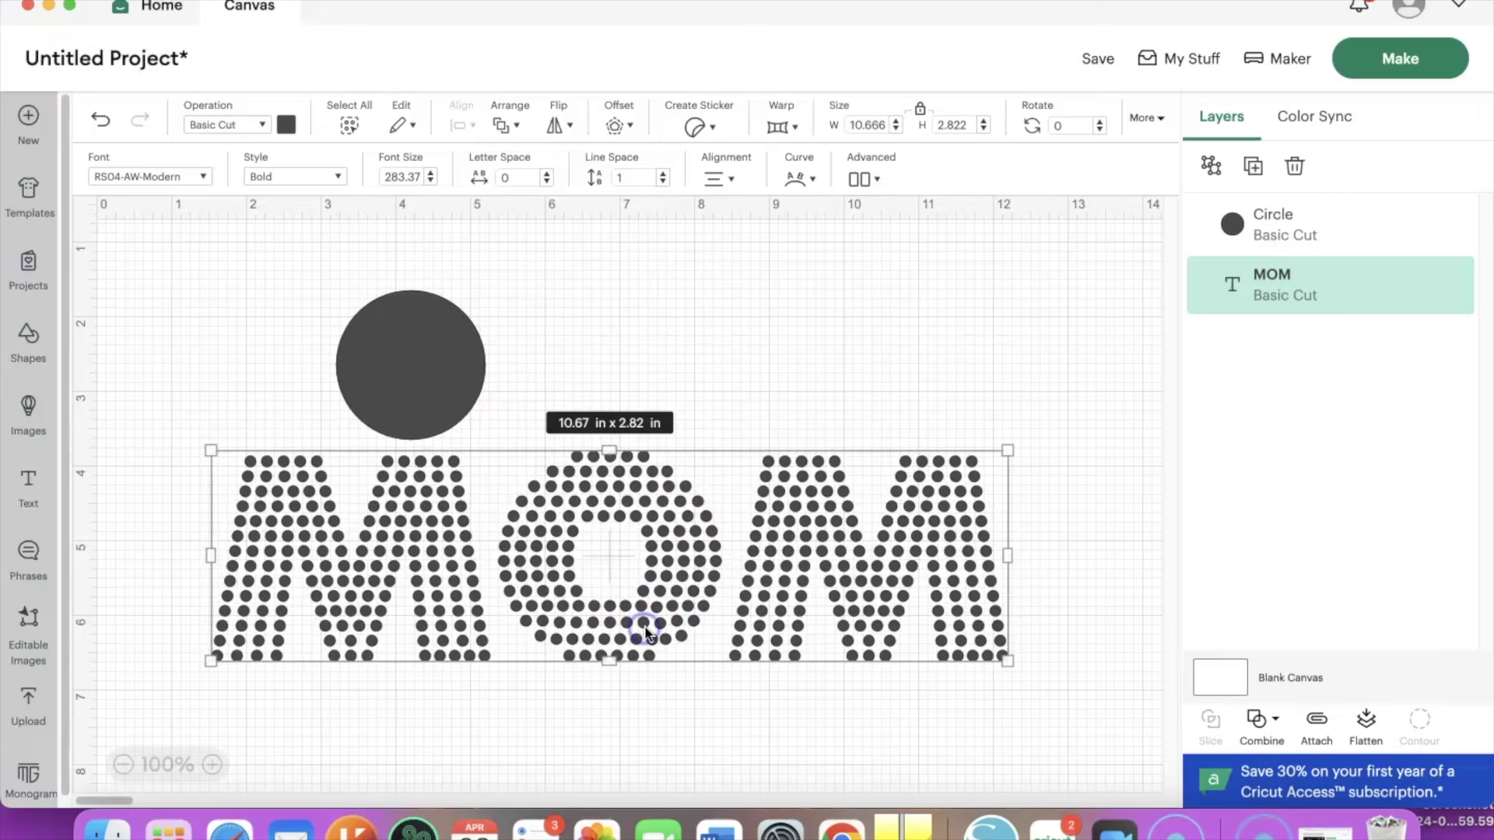
Delete the circle above the MOM text.
click(613, 408)
scroll(632, 591, down, 3)
scroll(631, 591, up, 2)
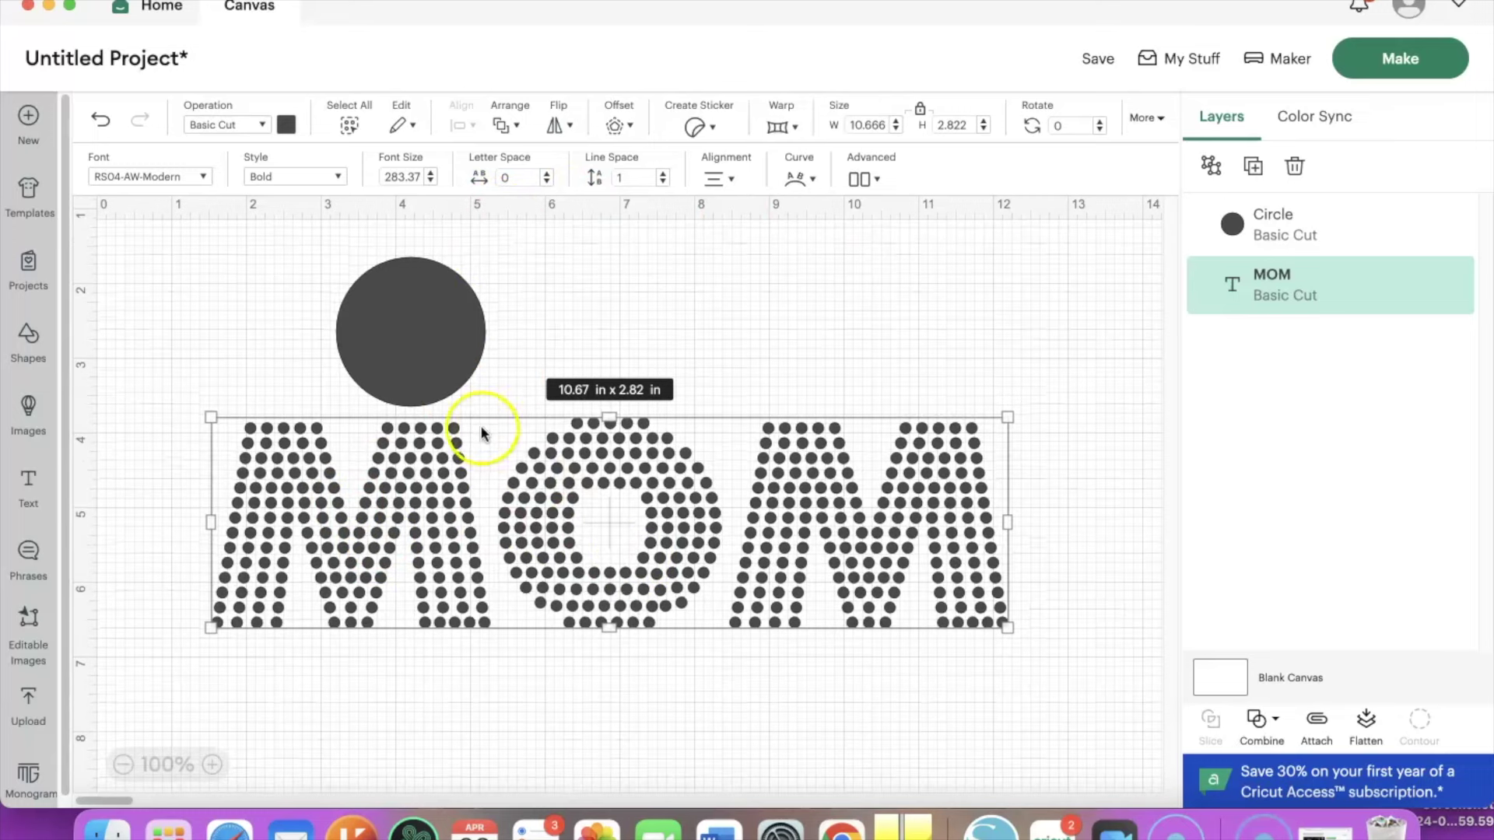
click(462, 347)
key(Delete)
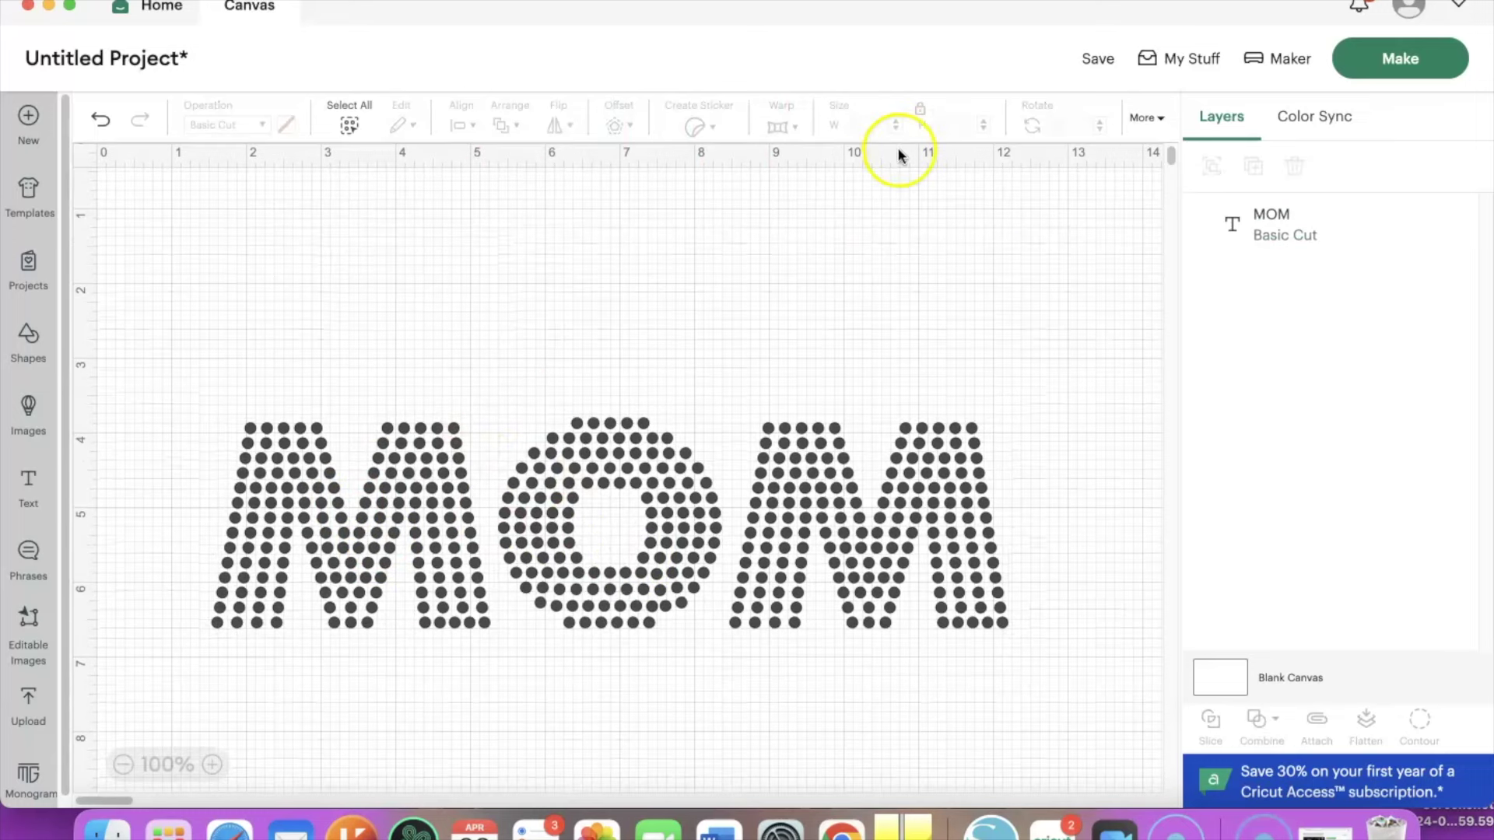
Switch to Silhouette Studio, and move the I'm Retired design to about X -4.0 in, Y 0.53 in, keeping it selected.
click(69, 5)
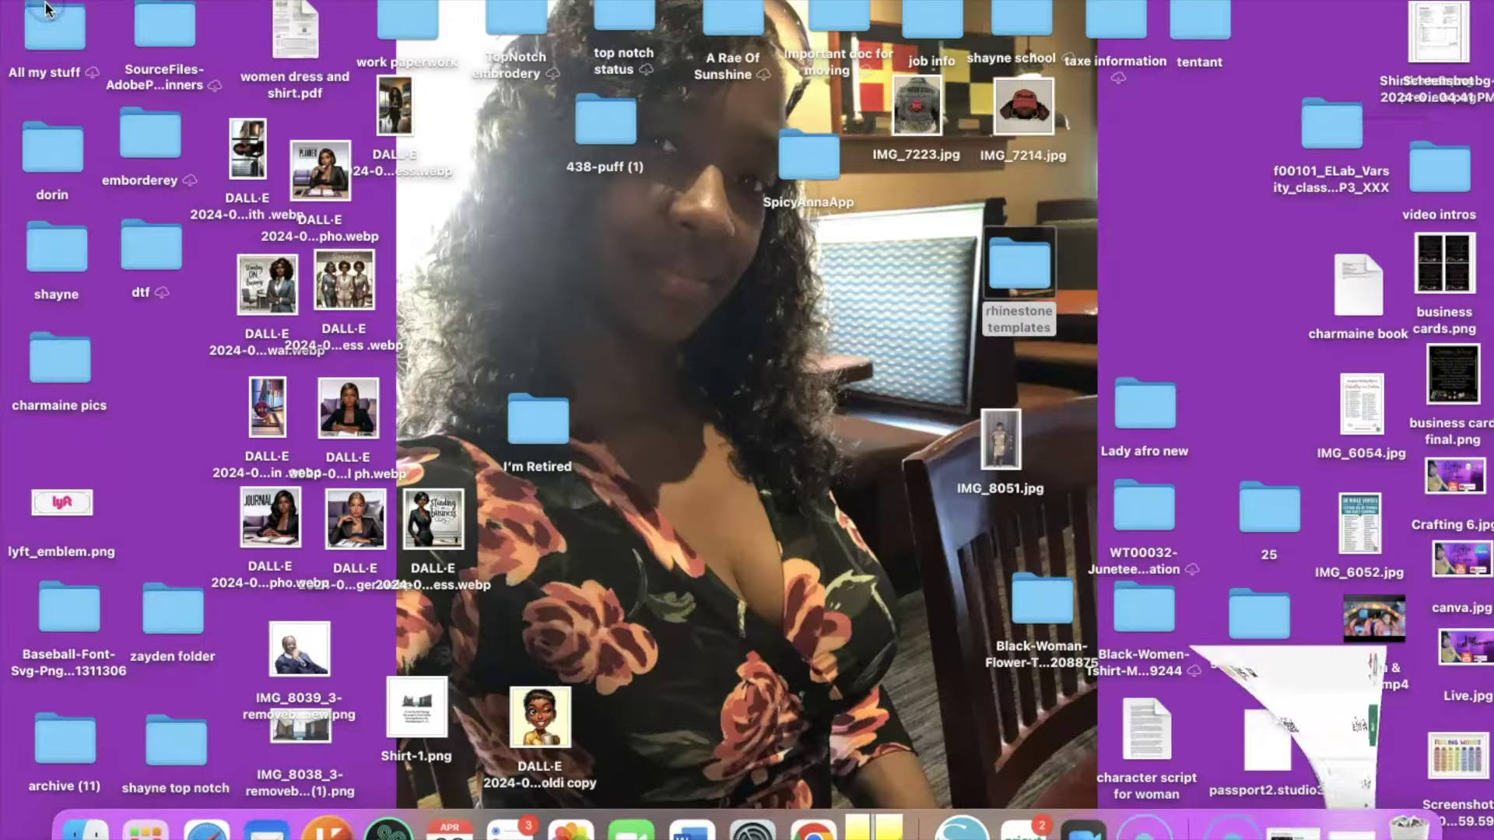
click(957, 829)
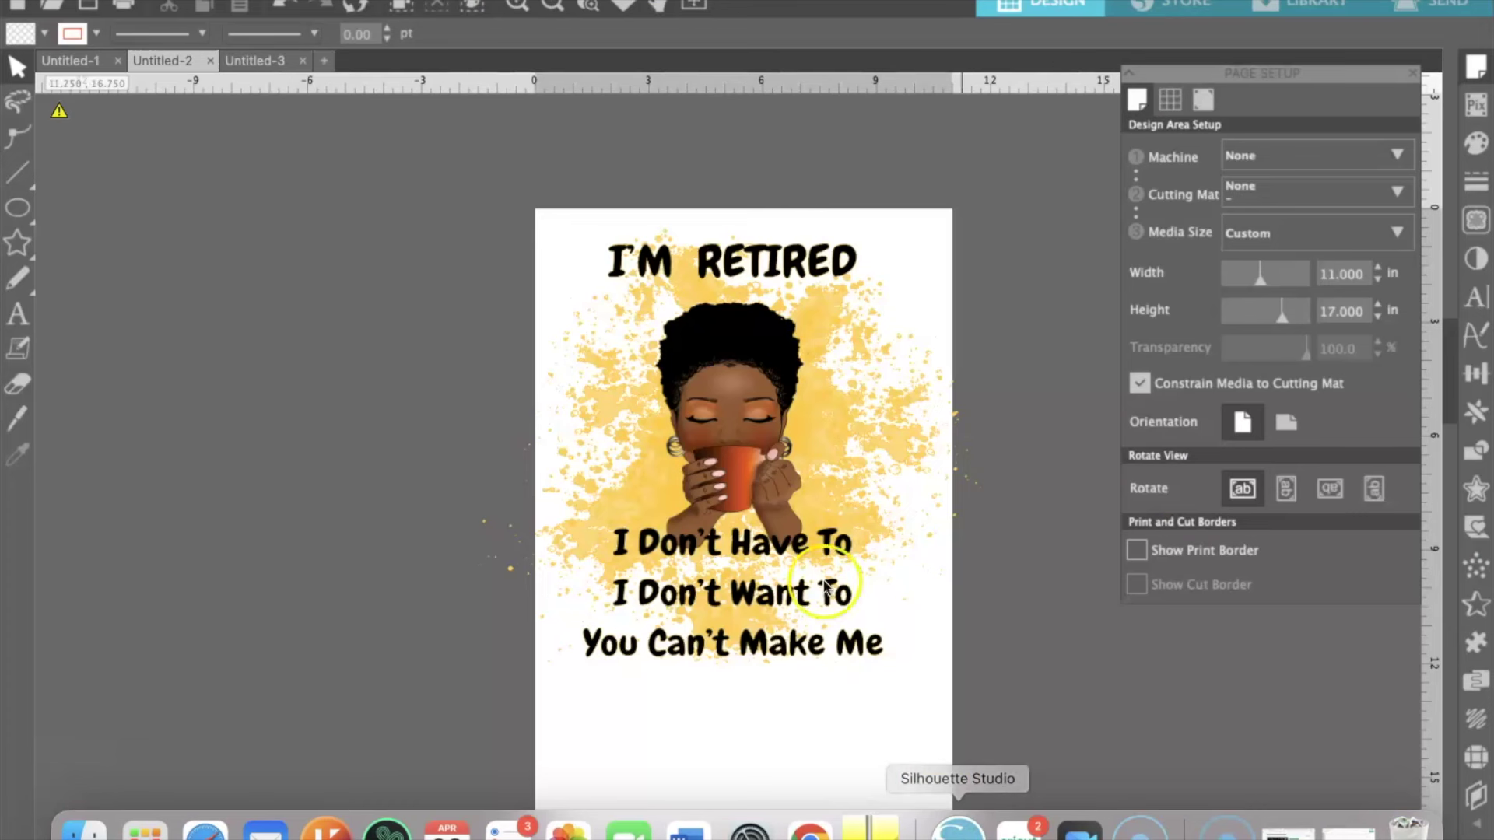
click(774, 436)
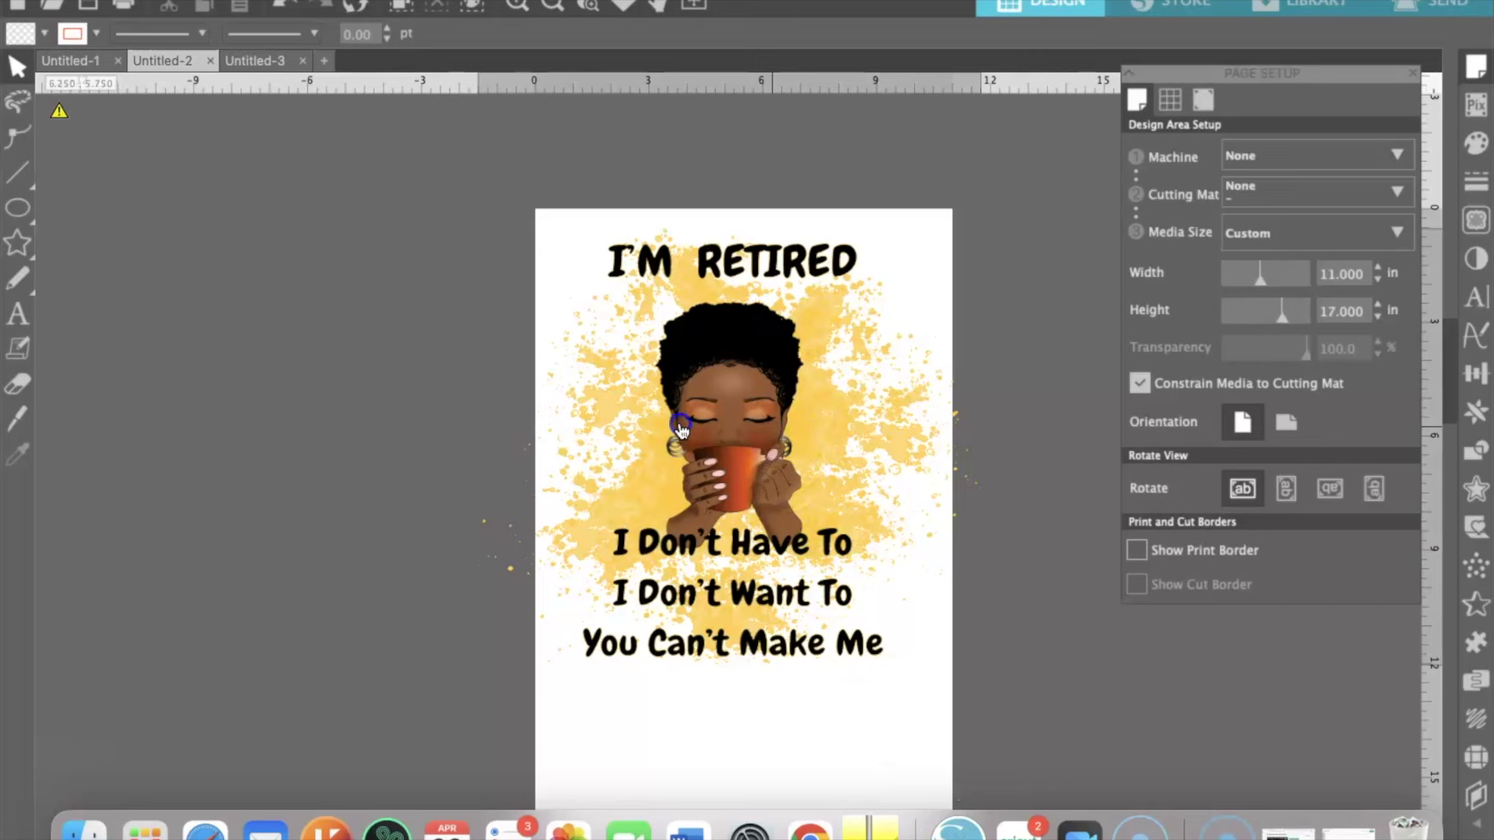
click(761, 436)
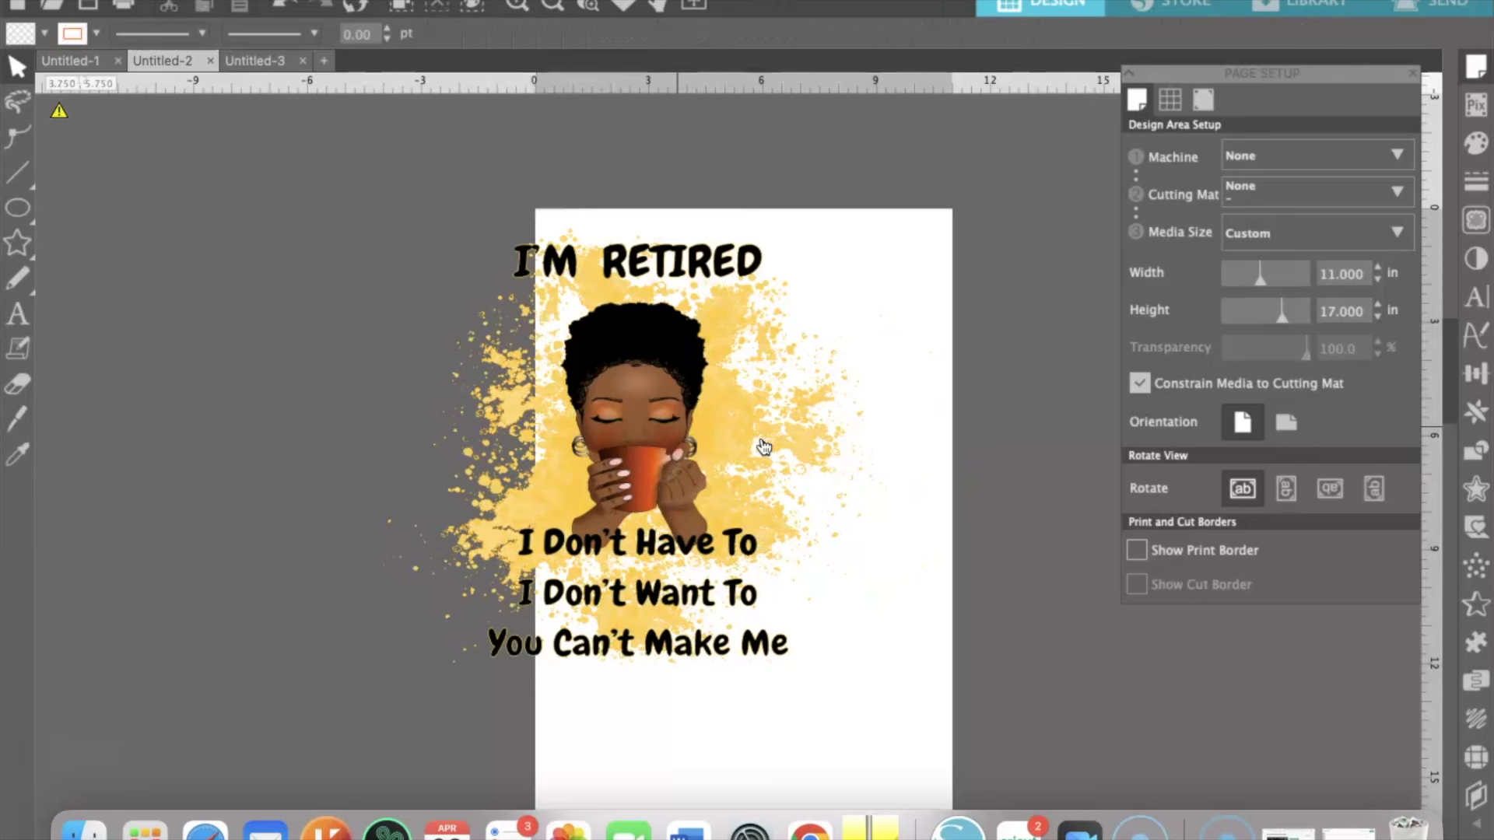
click(685, 330)
click(630, 372)
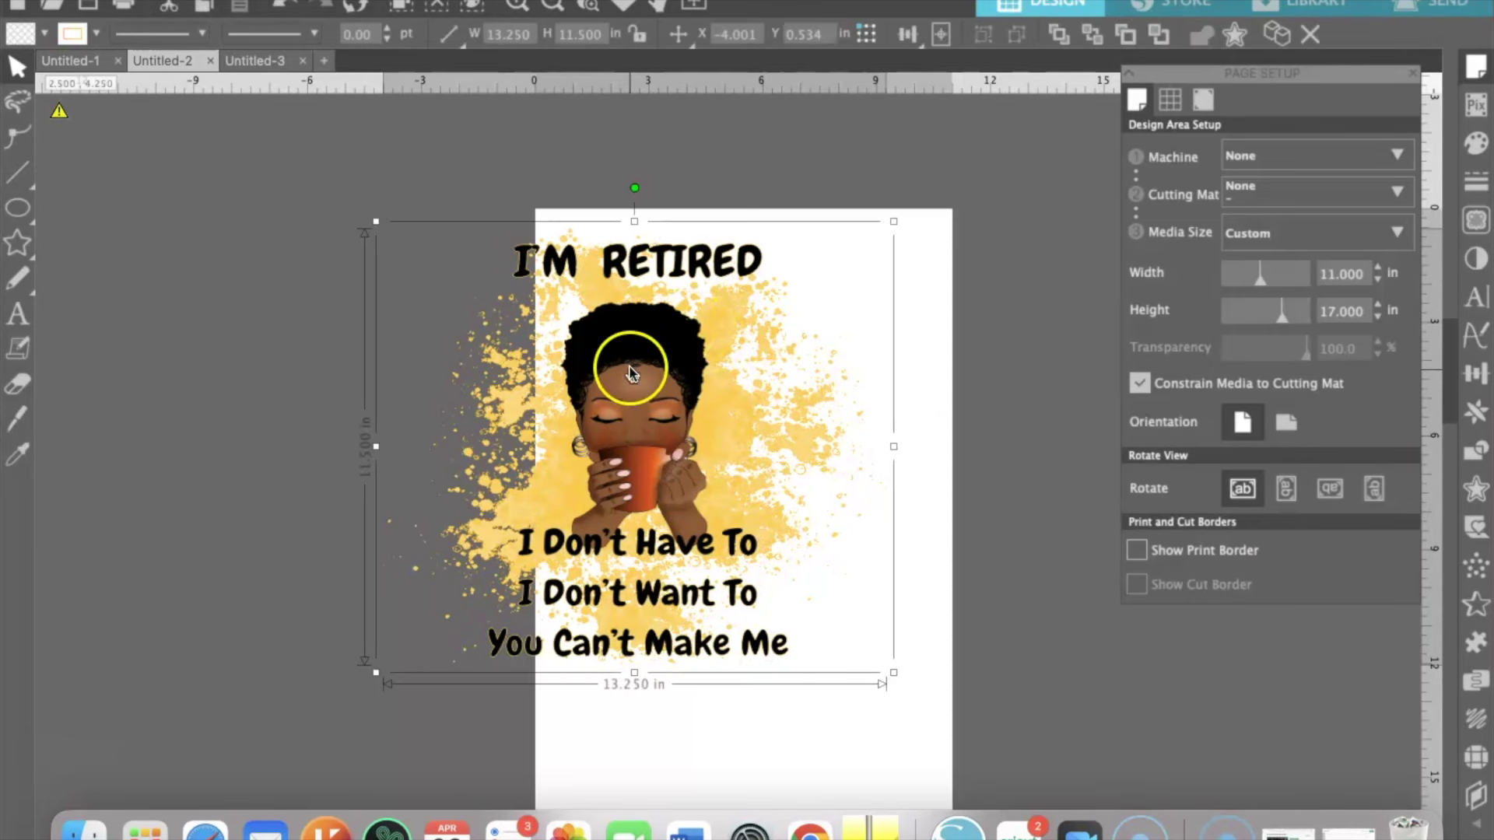
Move the I'm Retired design to about X -1.75 in, Y 1.28 in, and open a new blank document.
drag(630, 372, 720, 399)
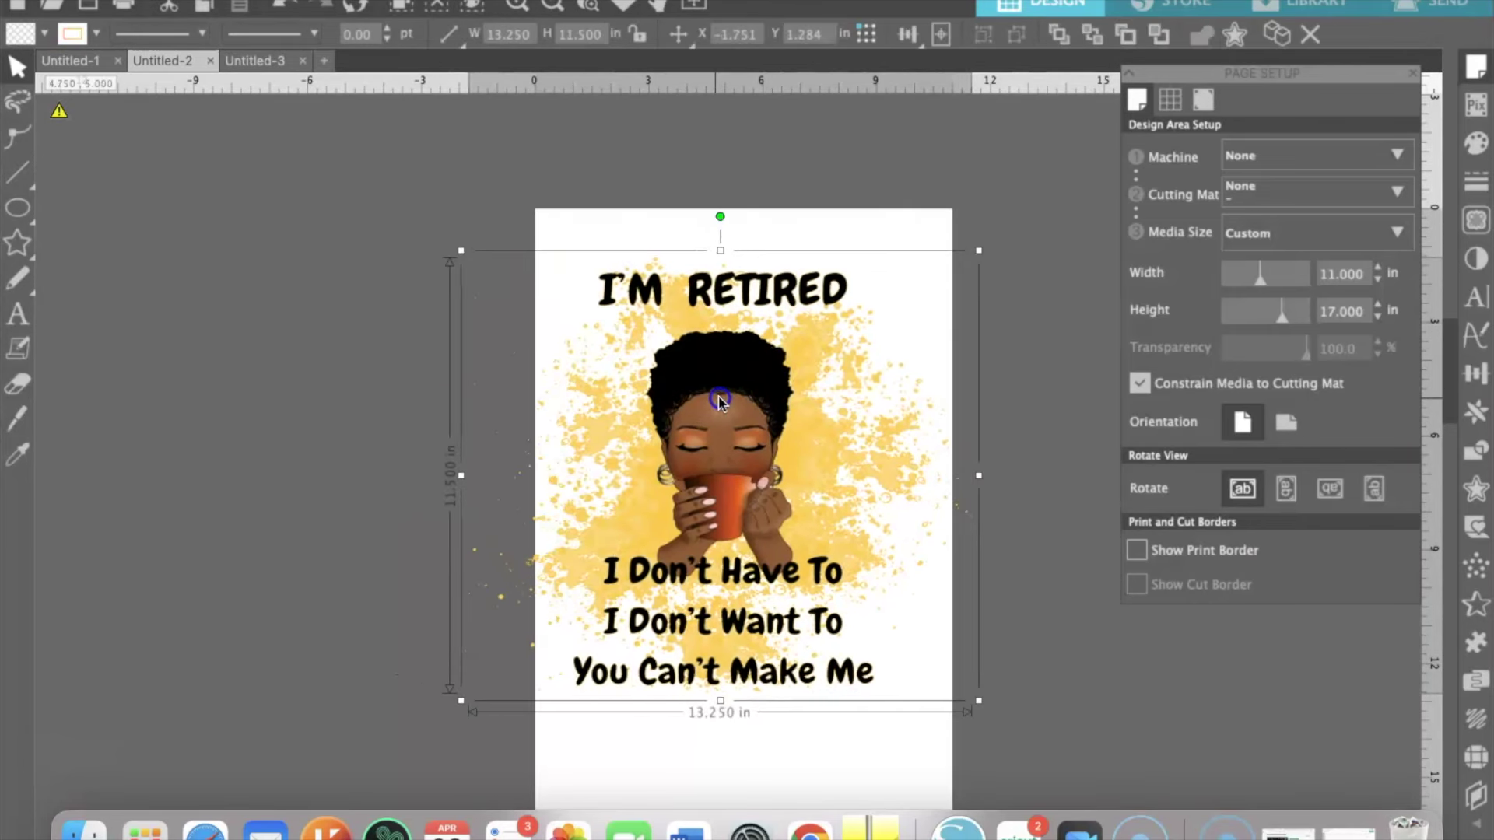
click(264, 61)
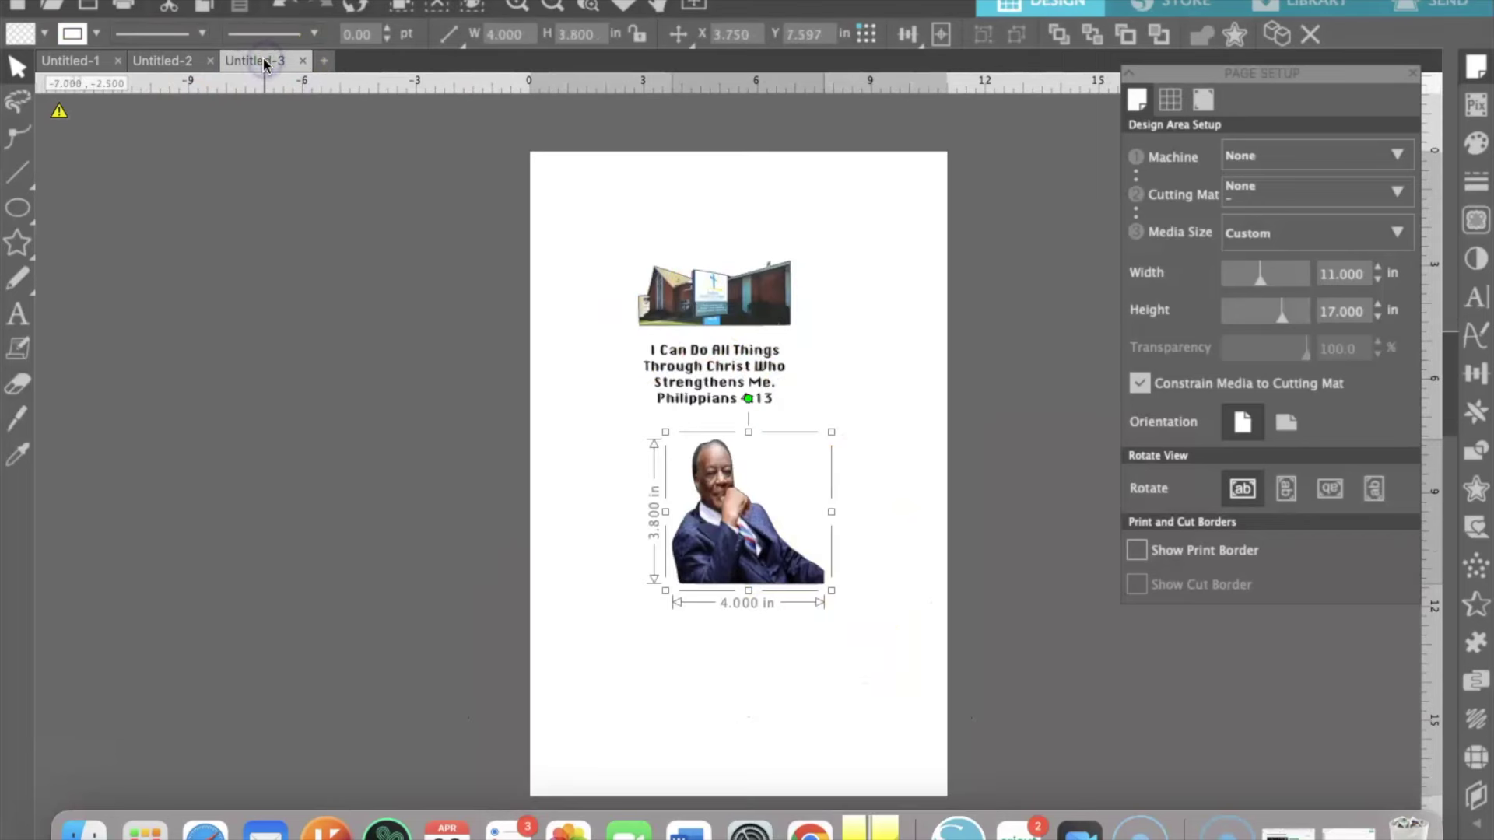
click(87, 60)
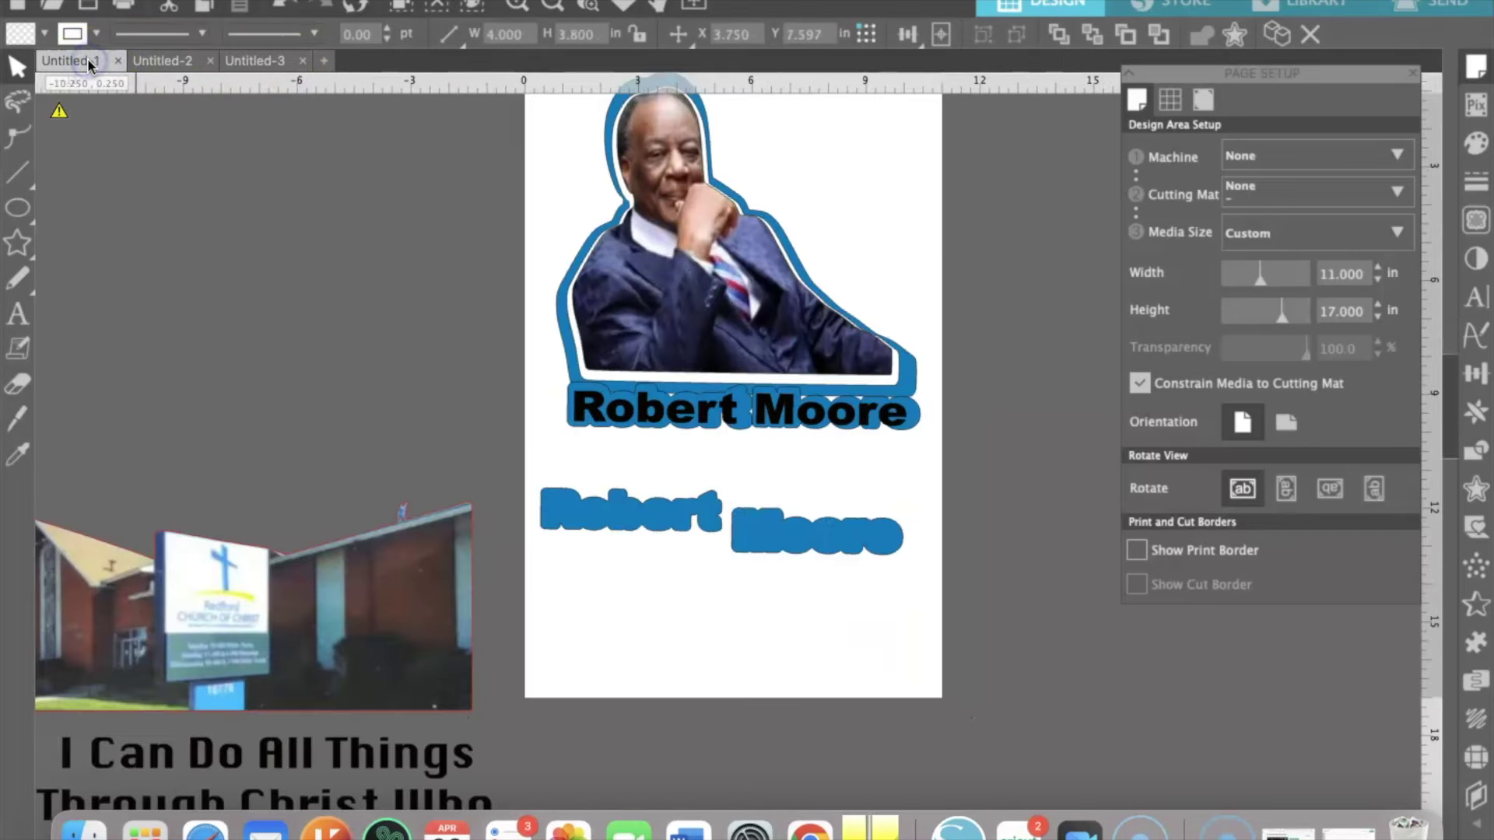
click(249, 68)
click(326, 64)
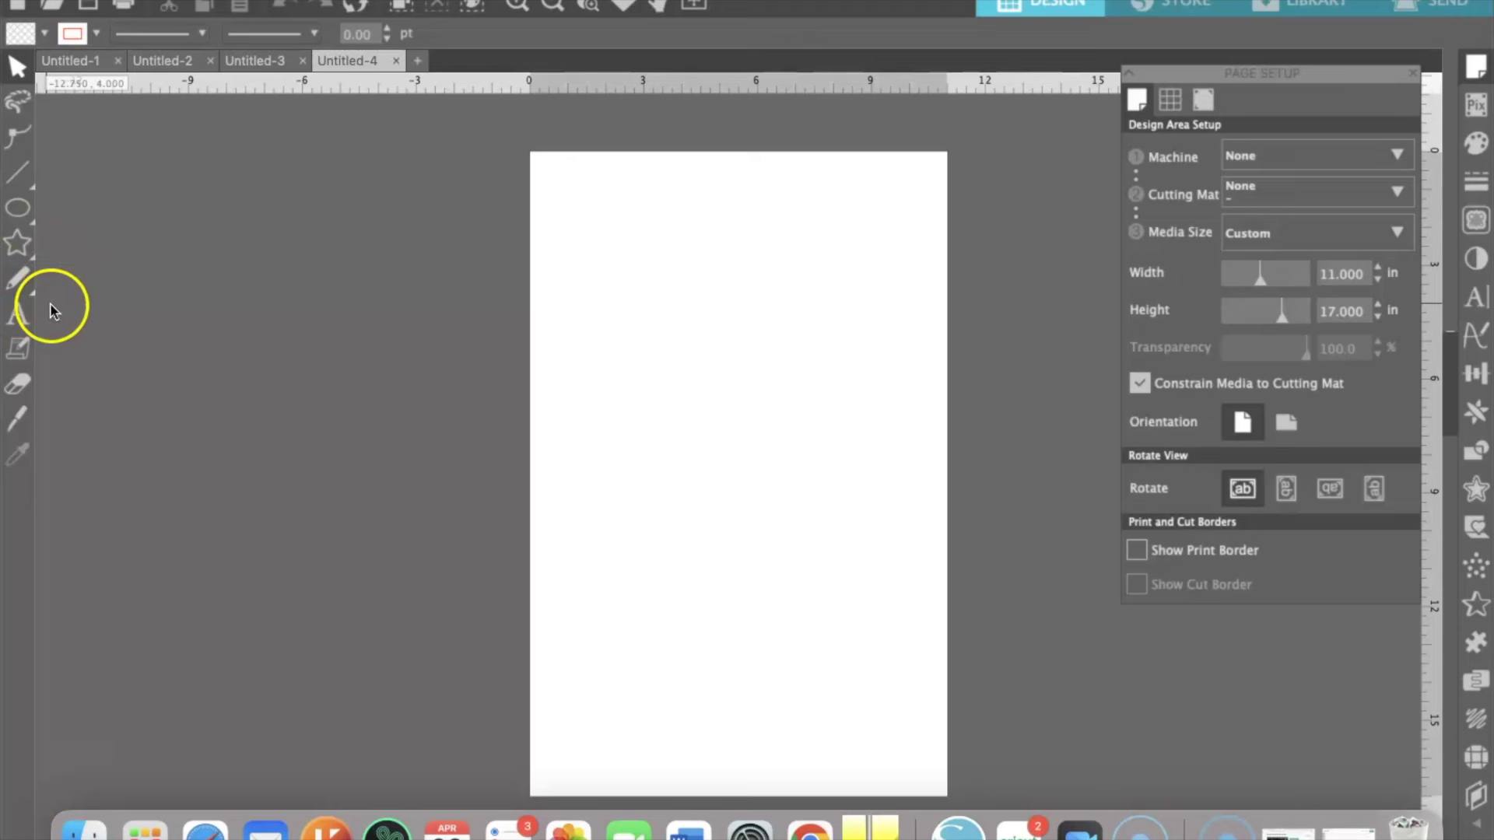
Add the text MOM in the upper part of the page, about 2 in across and 5.25 in down.
click(15, 317)
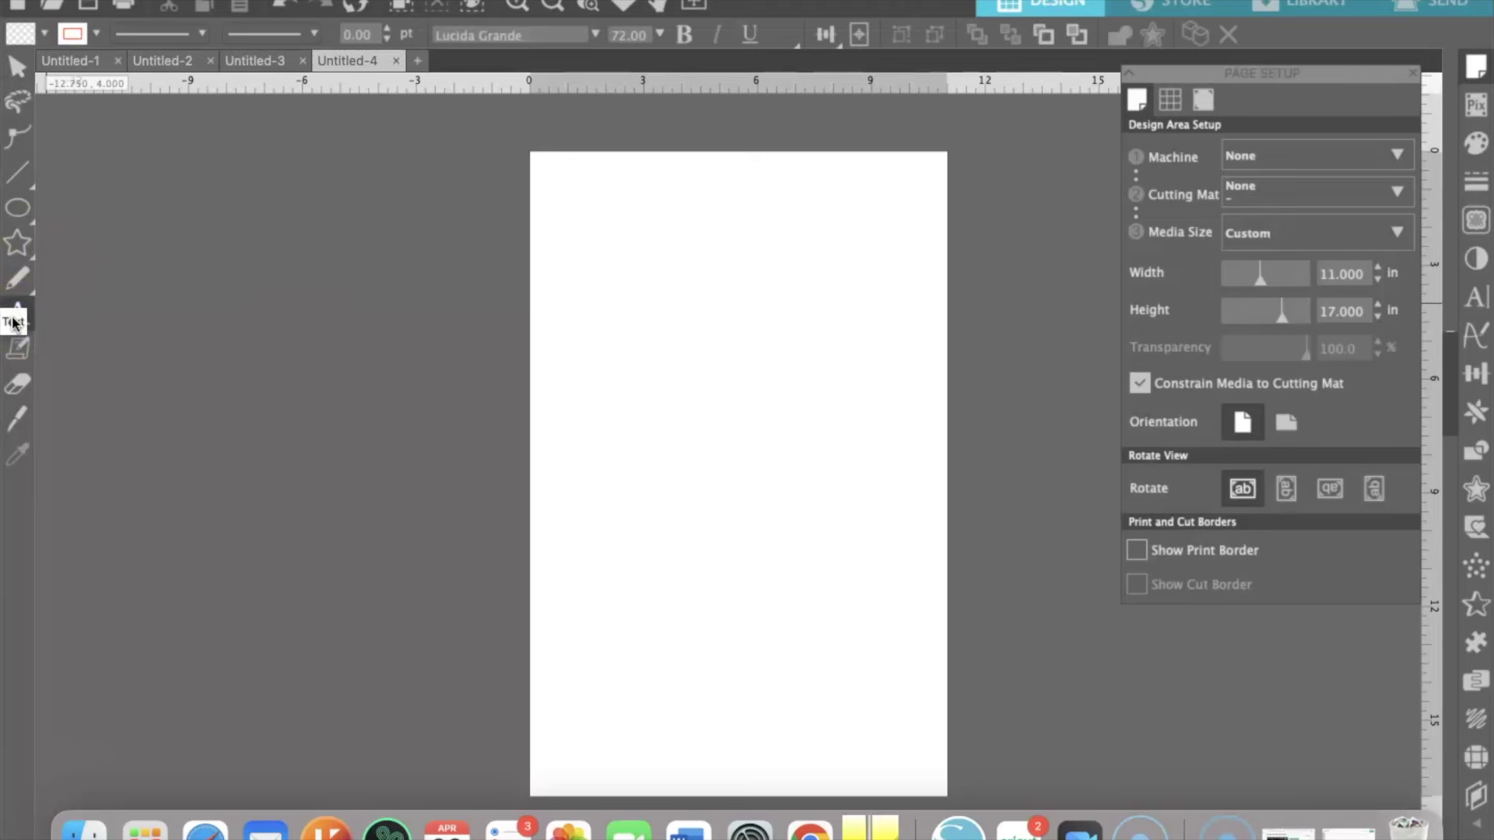
click(607, 357)
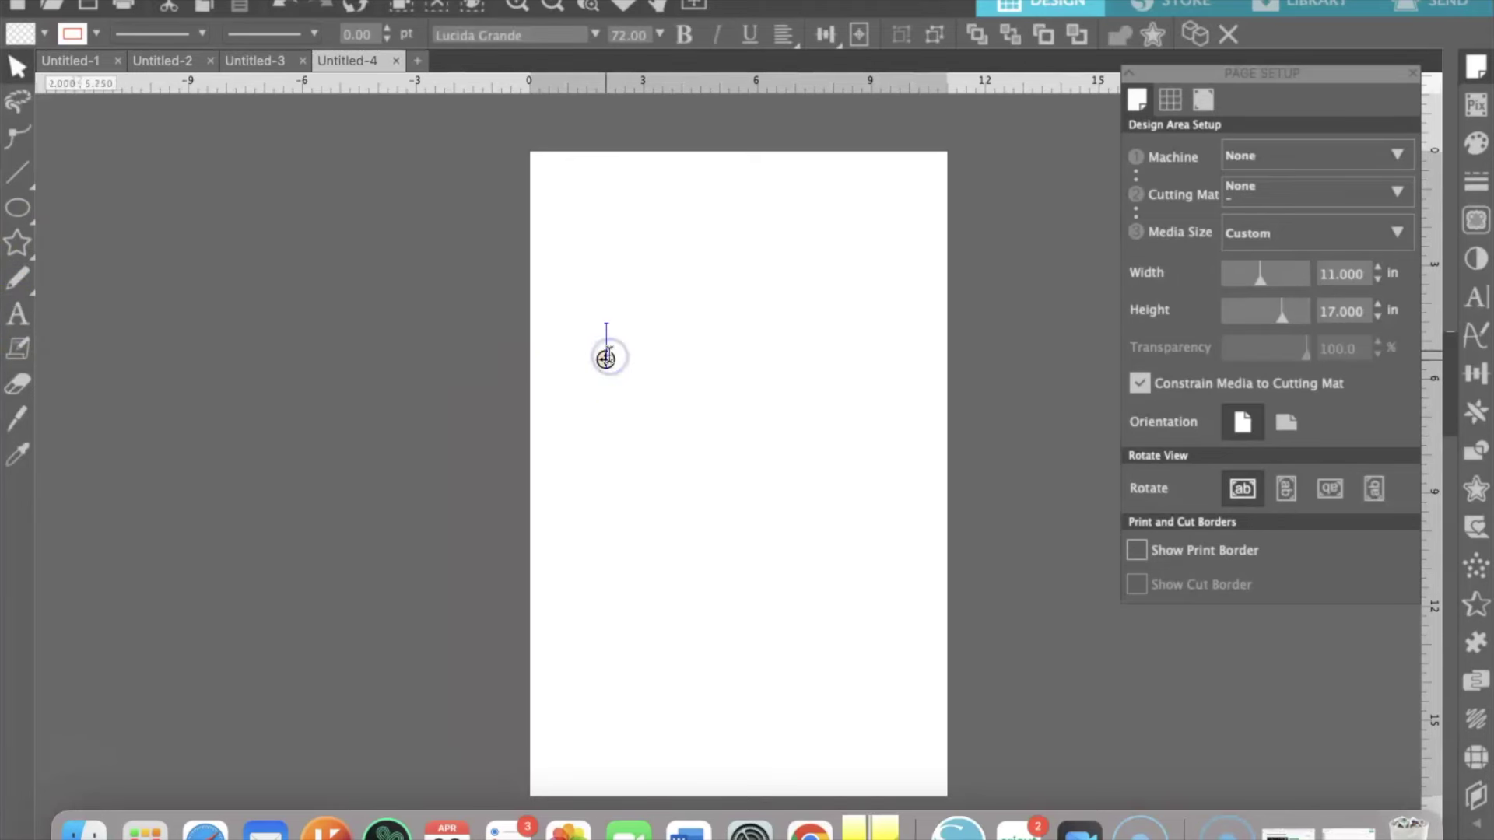
text(MOM)
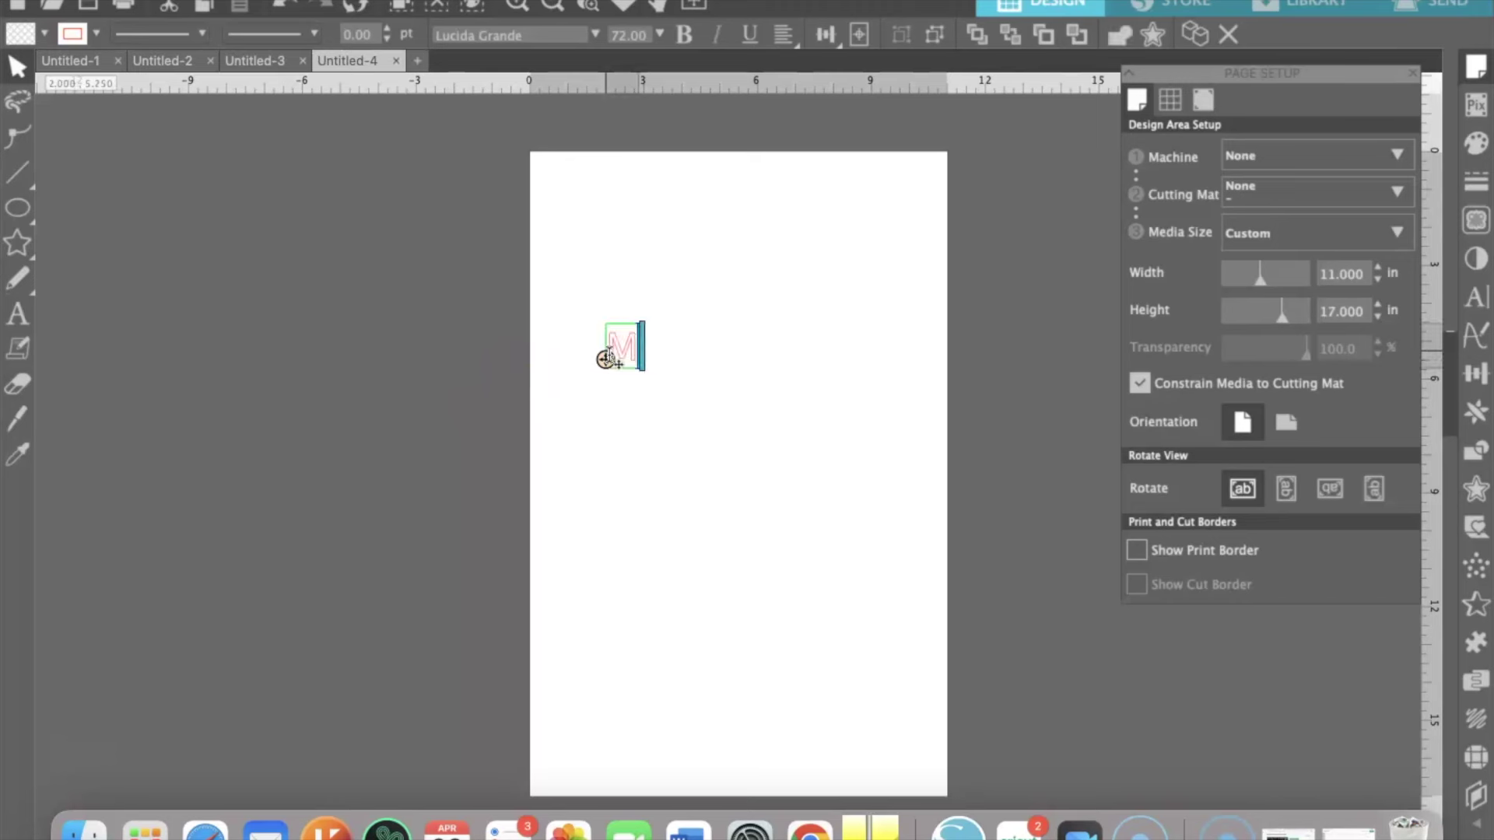
click(681, 449)
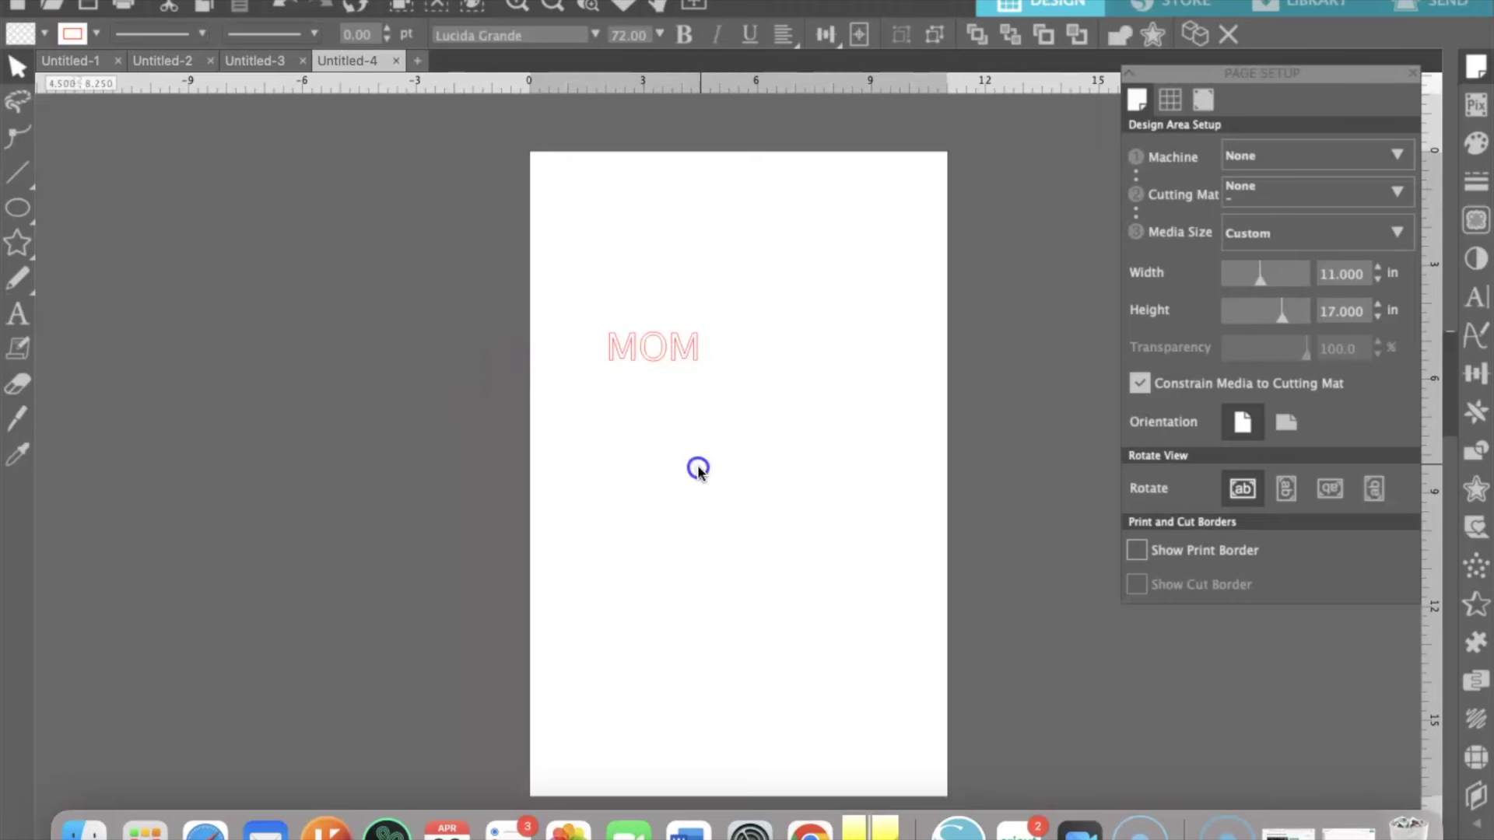
Set the font of the MOM text to Arial Black.
click(593, 315)
drag(593, 315, 751, 390)
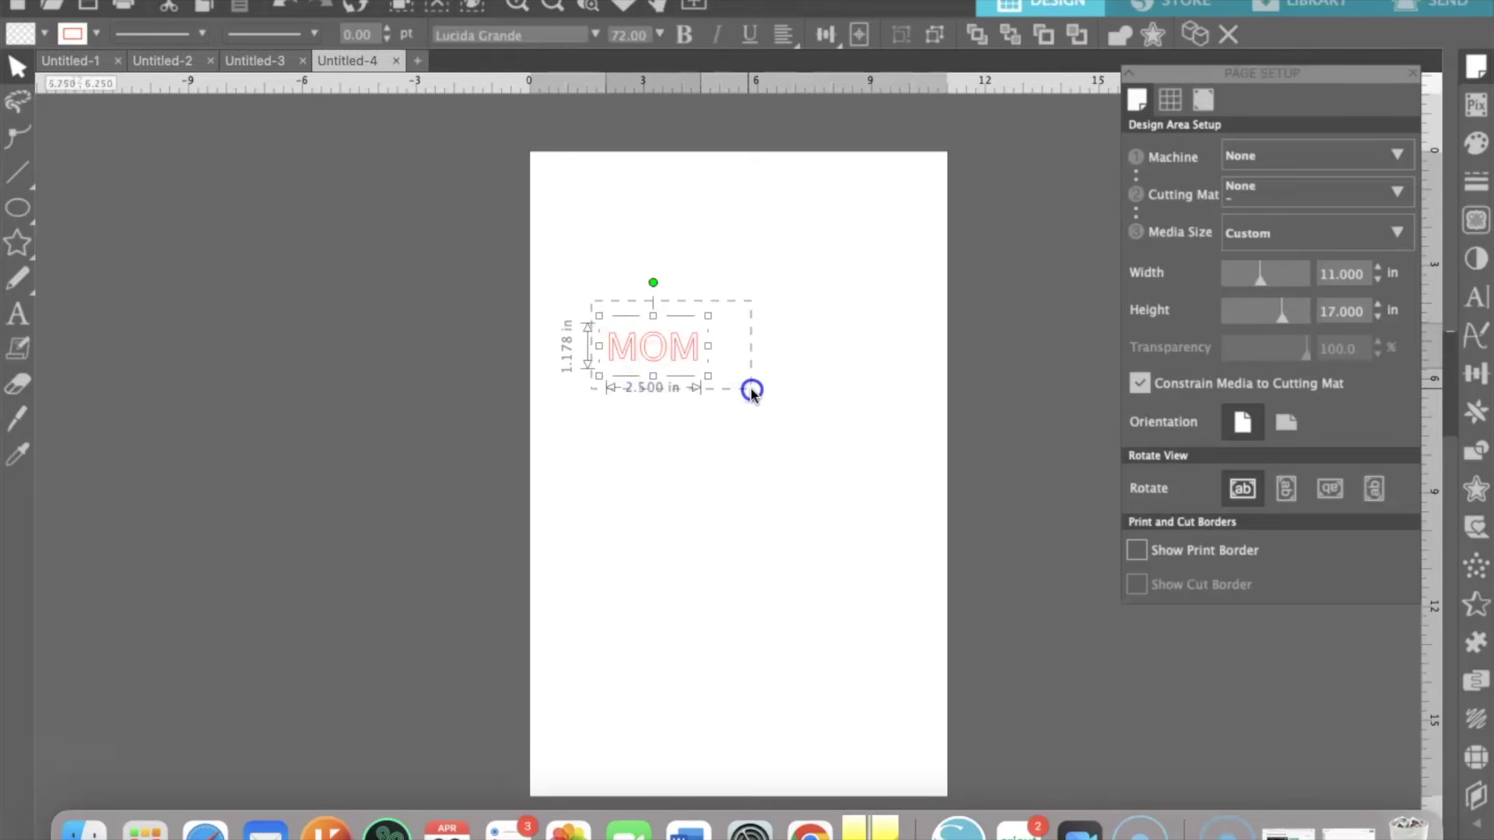
click(1476, 300)
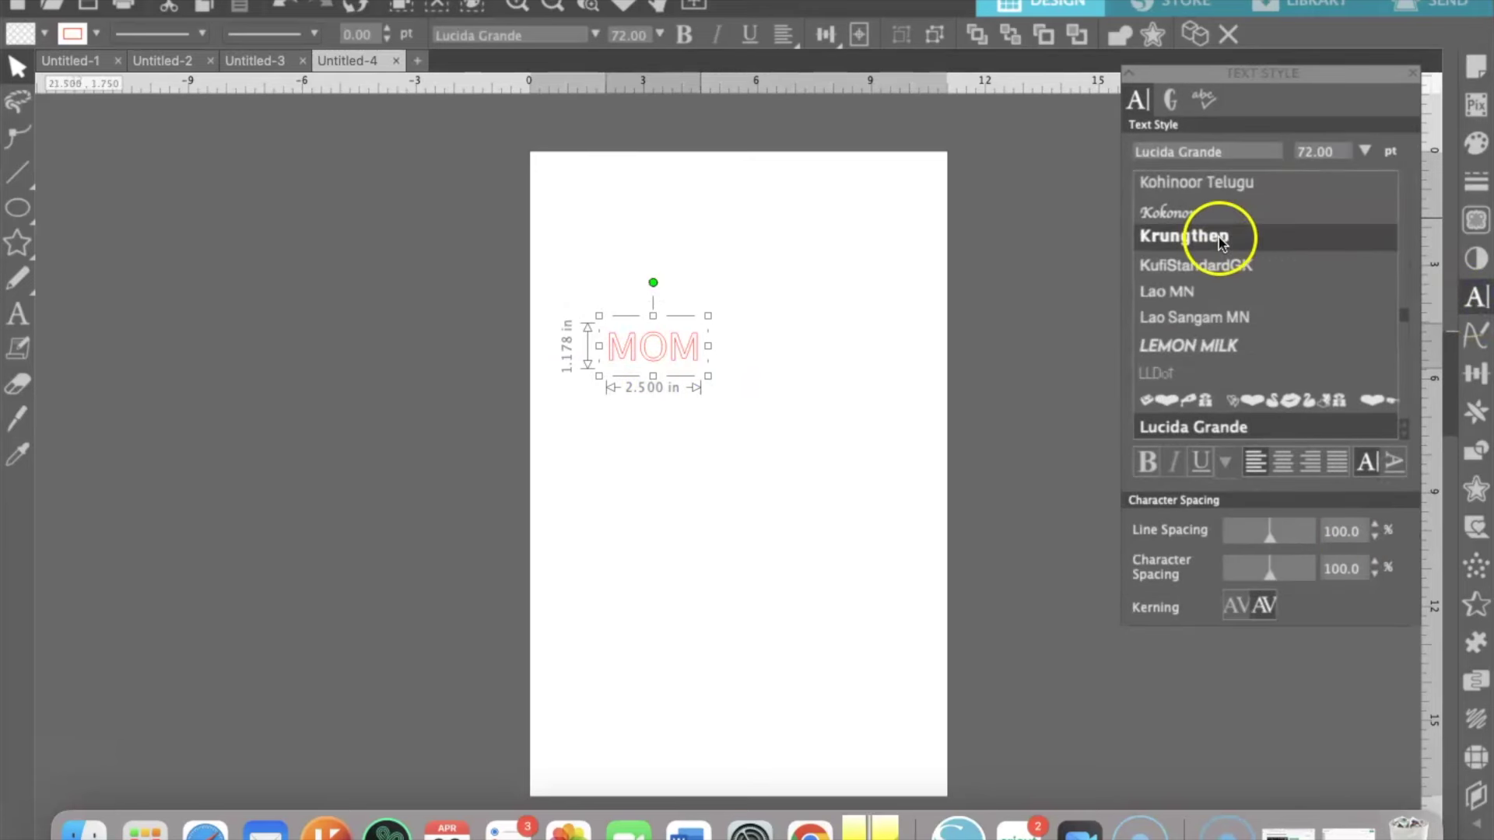
scroll(1237, 294, down, 3)
scroll(1223, 294, down, 4)
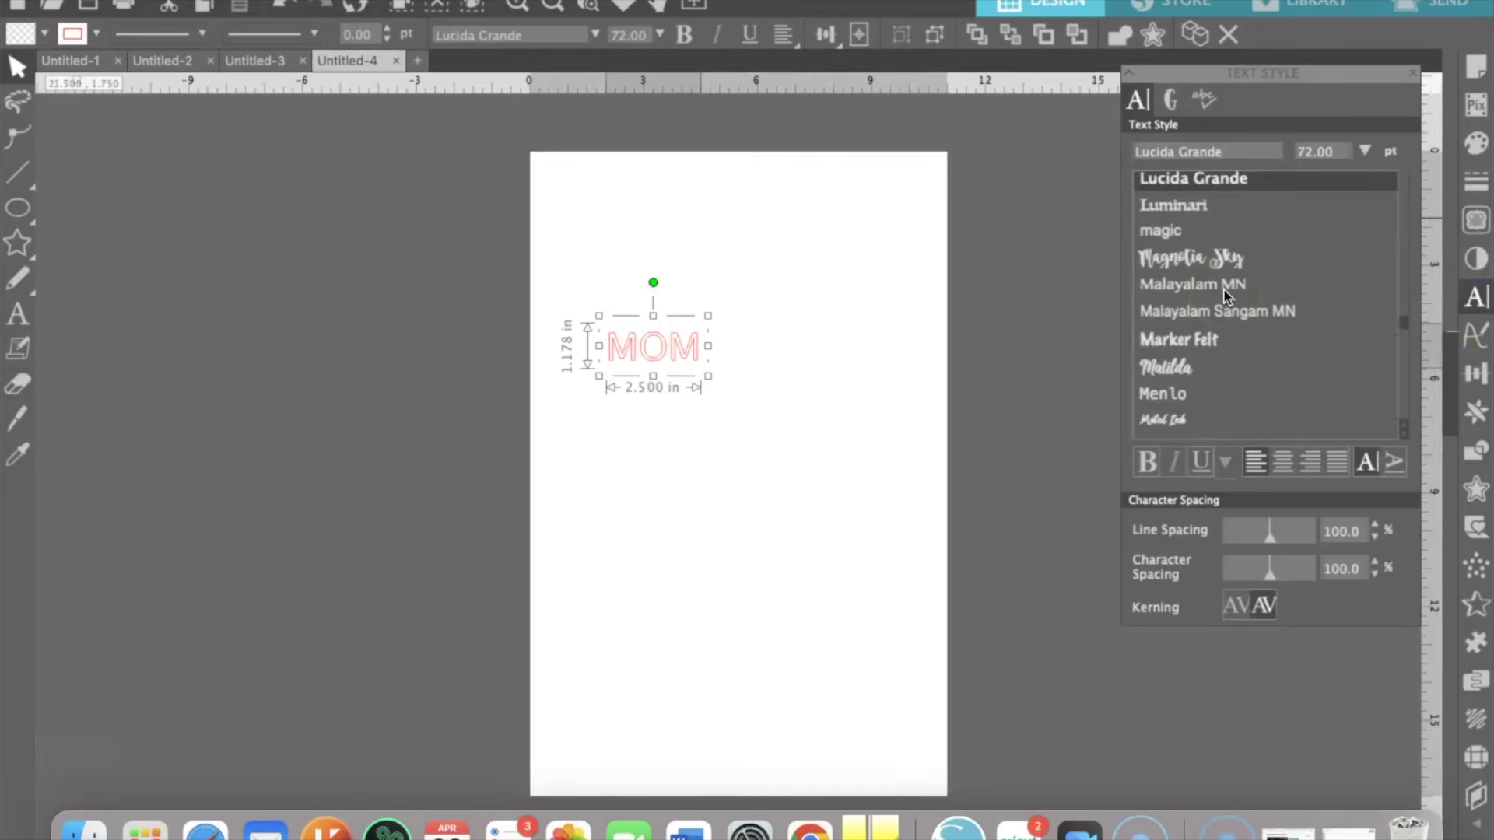
scroll(1223, 291, down, 10)
scroll(1223, 291, down, 1)
scroll(1223, 291, up, 2)
scroll(1224, 291, up, 15)
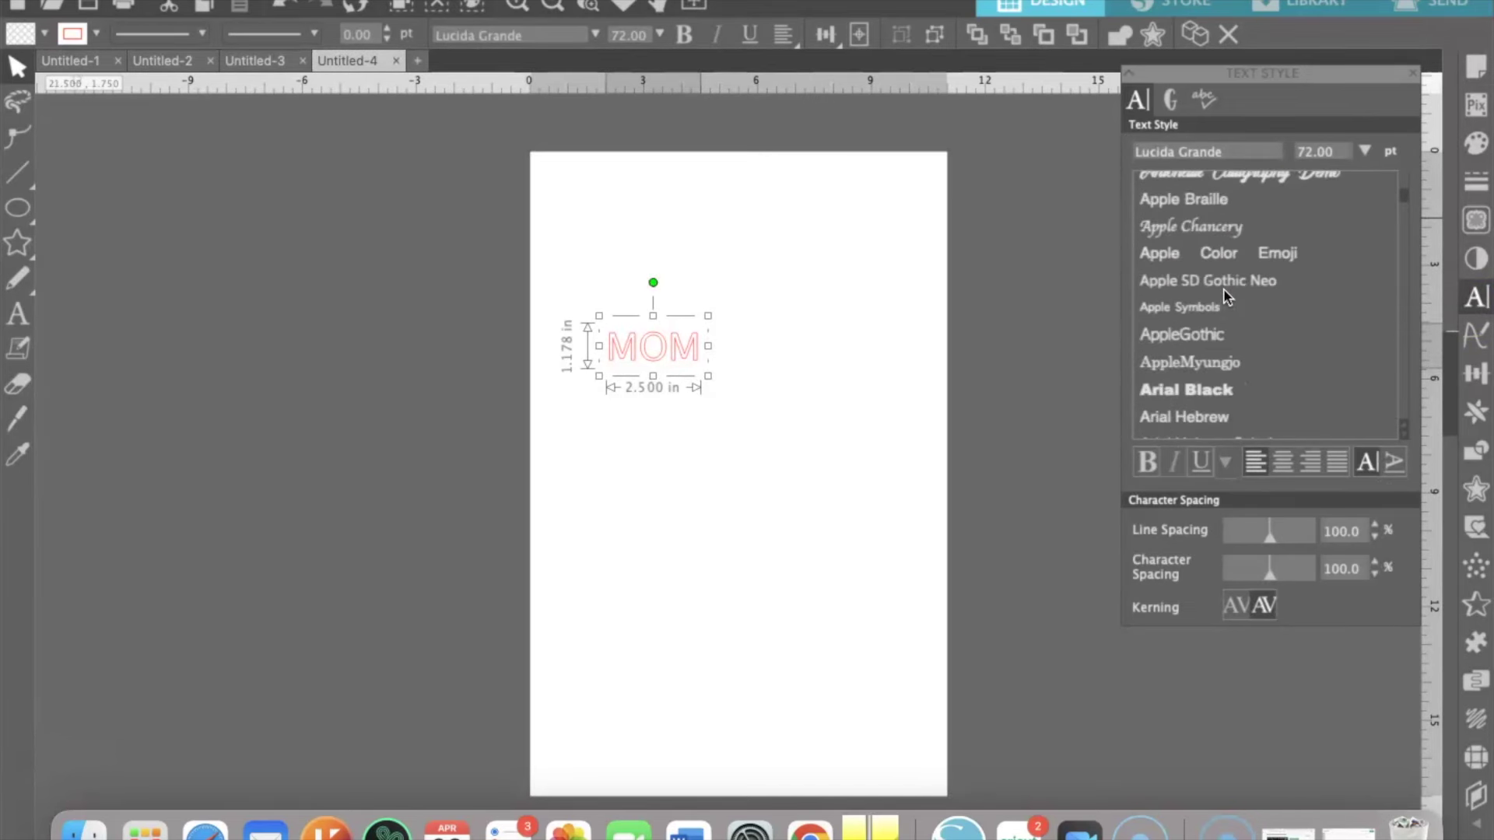
scroll(1223, 297, down, 4)
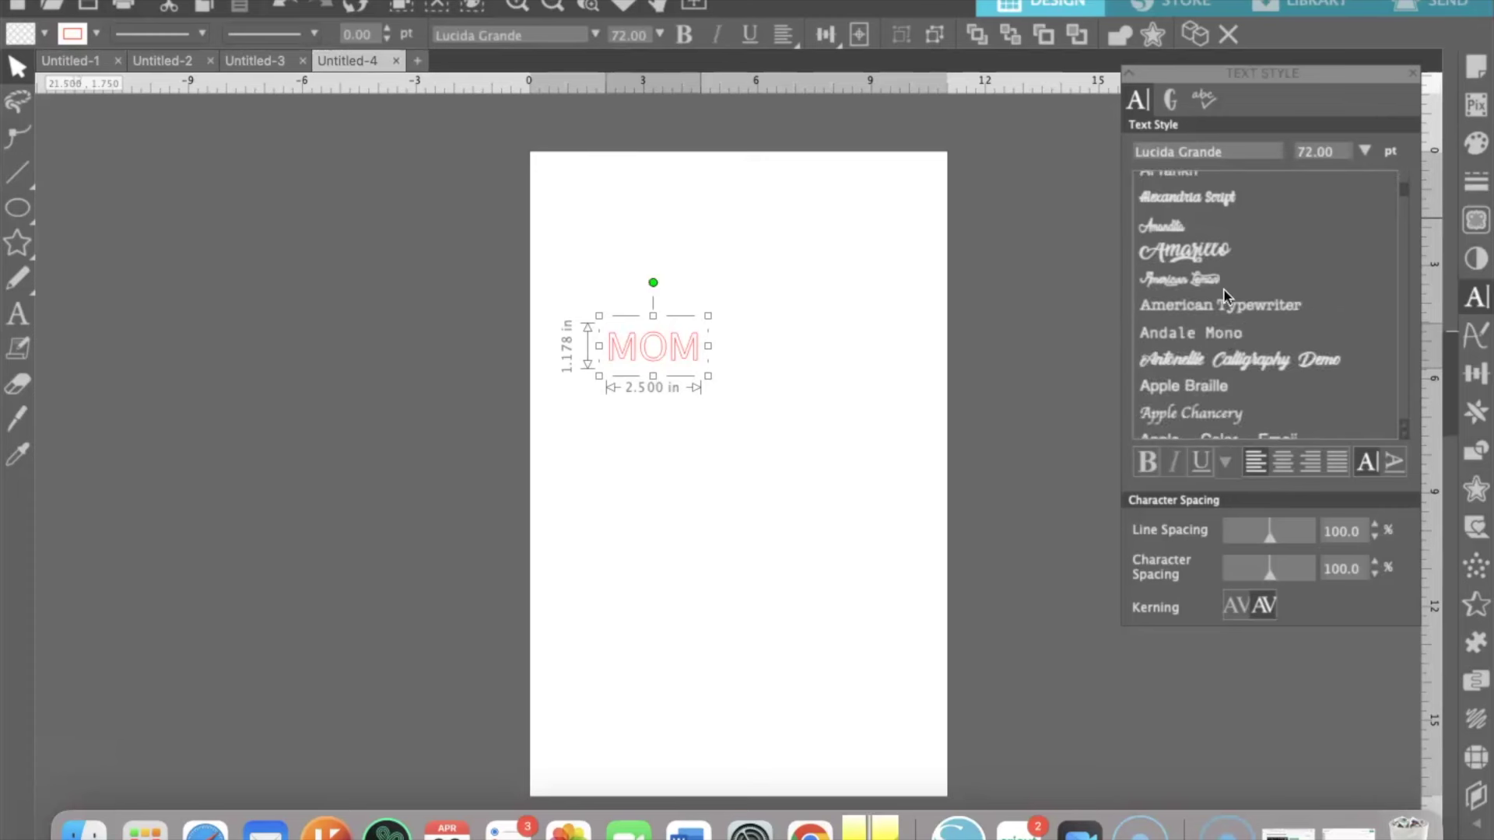
scroll(1223, 296, down, 7)
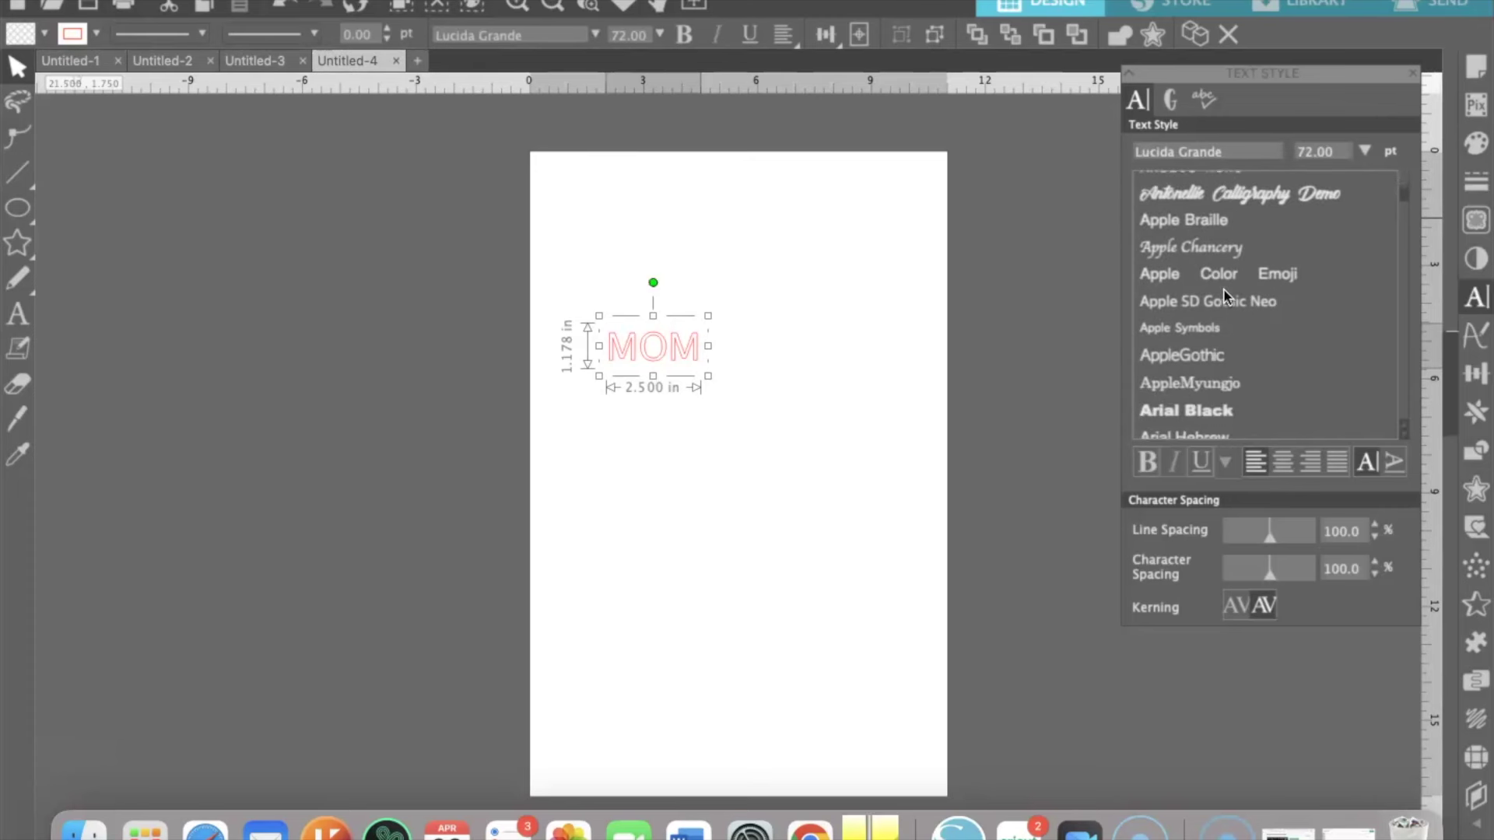
click(1216, 315)
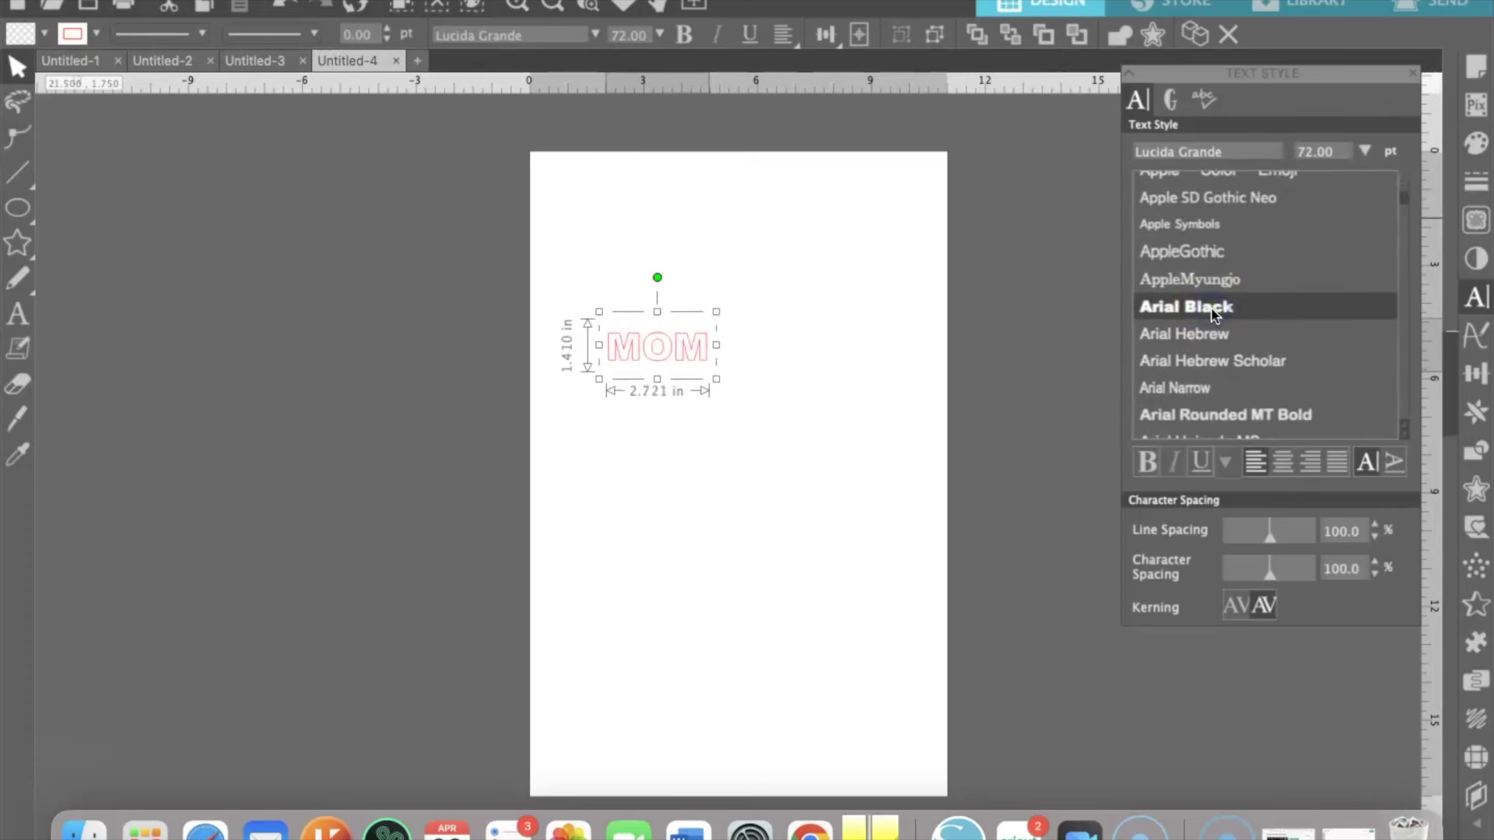
Change the outline colour of the MOM text to black.
click(72, 34)
click(69, 37)
click(797, 391)
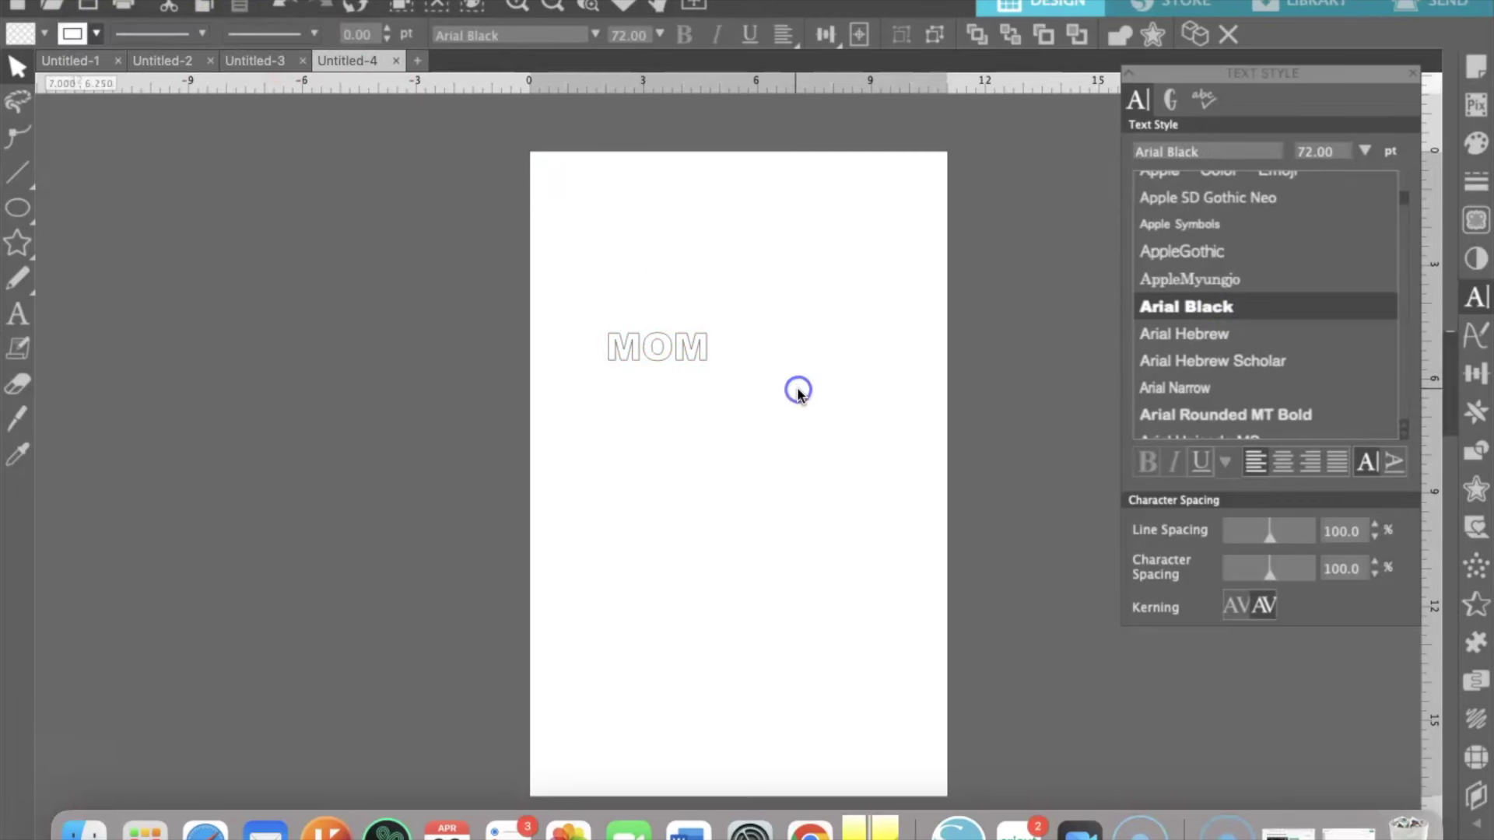
Enlarge the MOM text proportionally to about 6.2 in wide by 3.2 in high.
click(693, 350)
drag(716, 381, 851, 451)
click(727, 520)
click(692, 457)
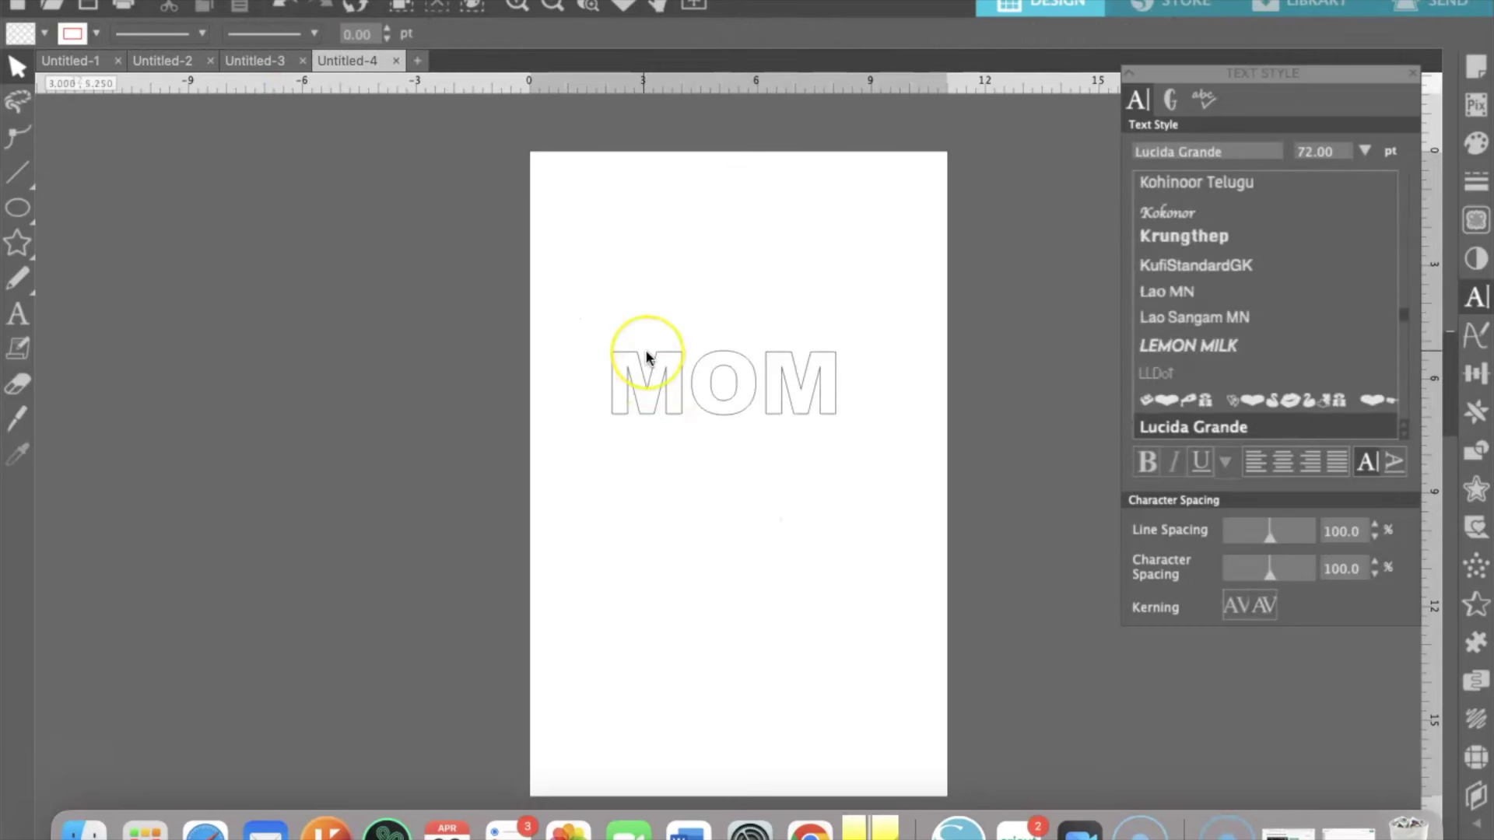
Try filling the MOM text with the staggered rhinestone effect, and undo the fill.
drag(594, 293, 659, 460)
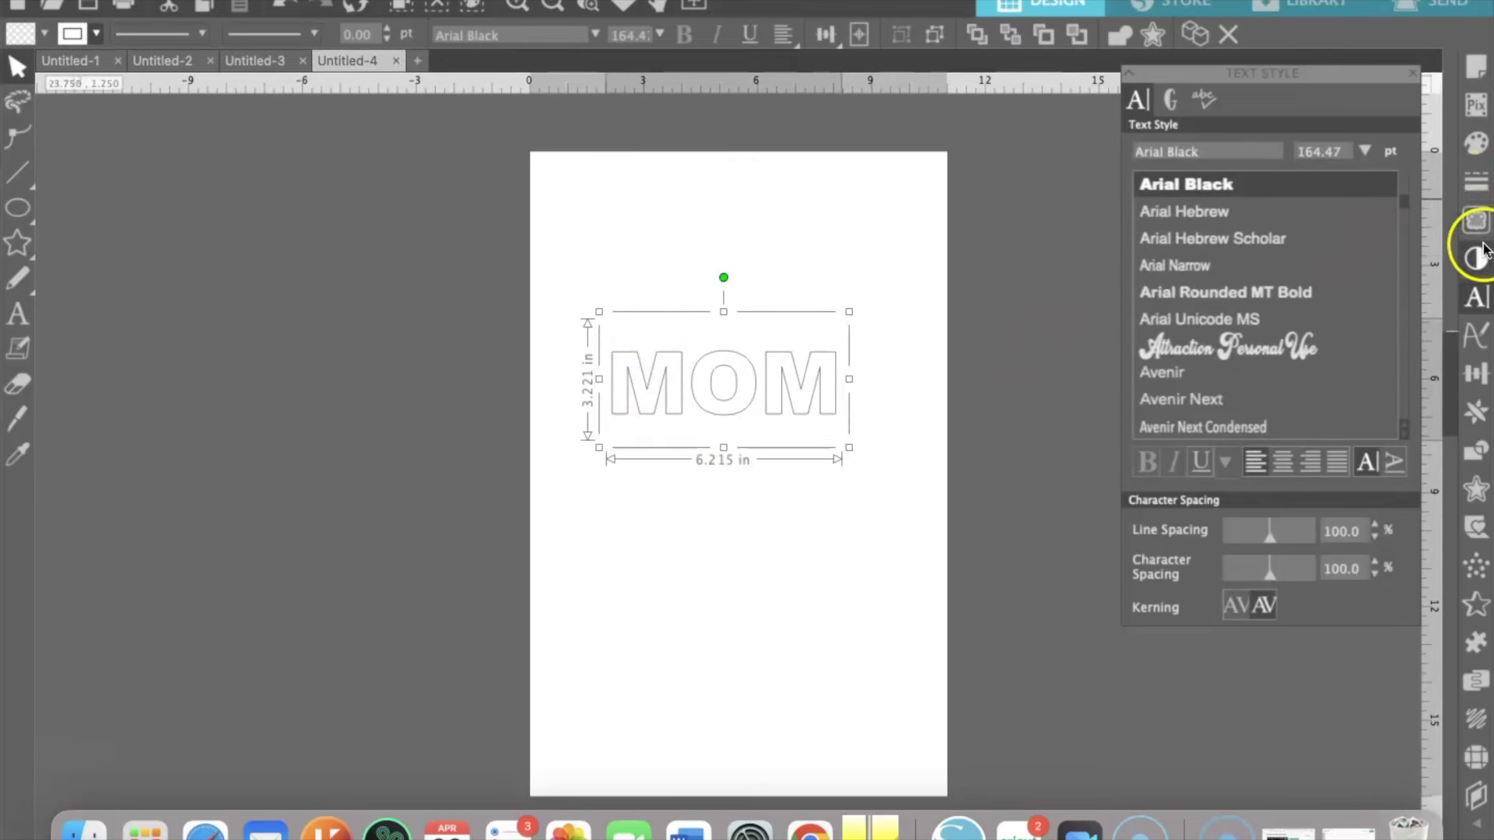
click(1476, 759)
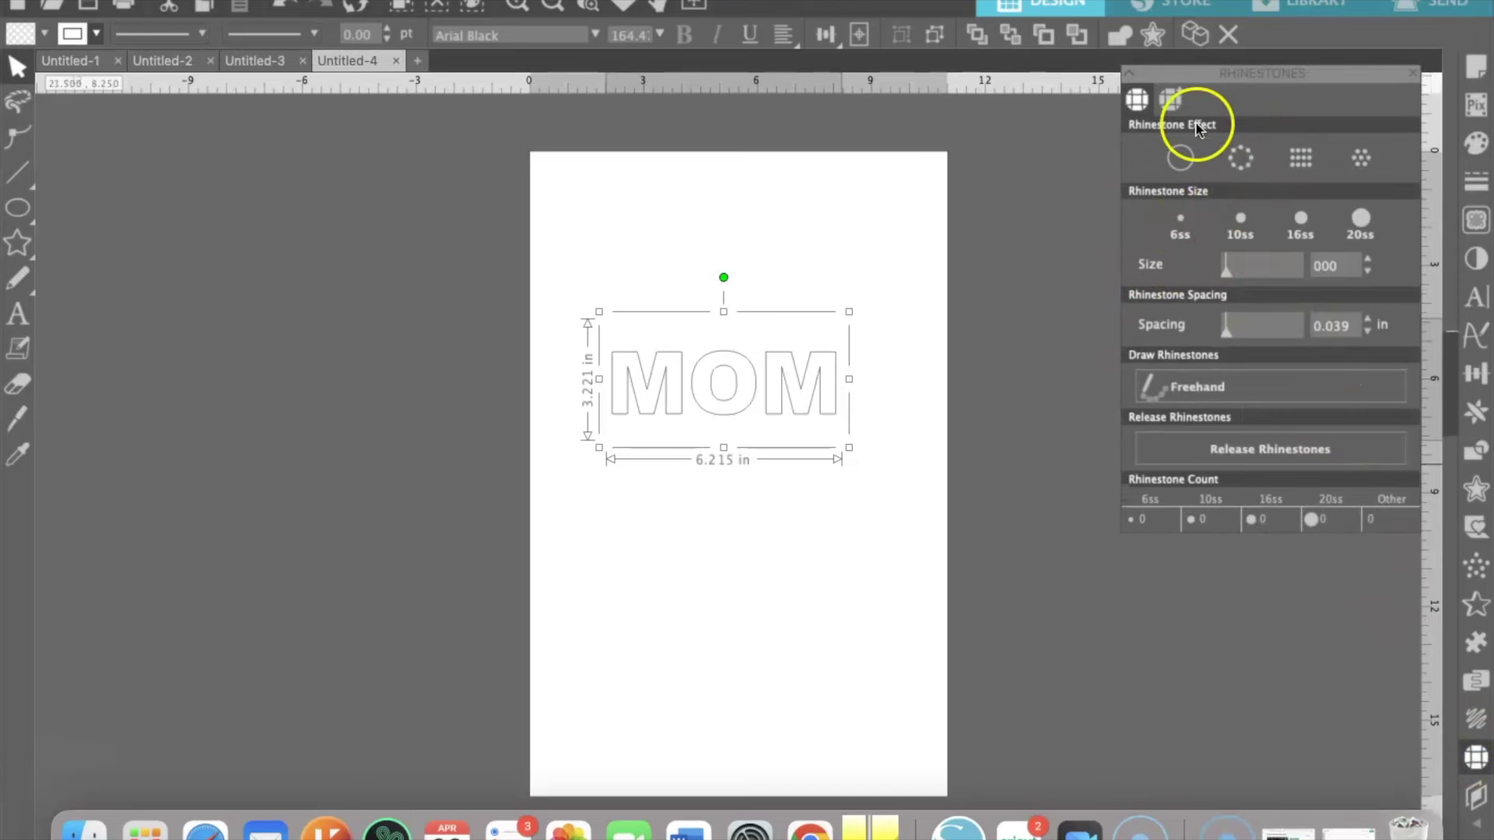
click(1220, 150)
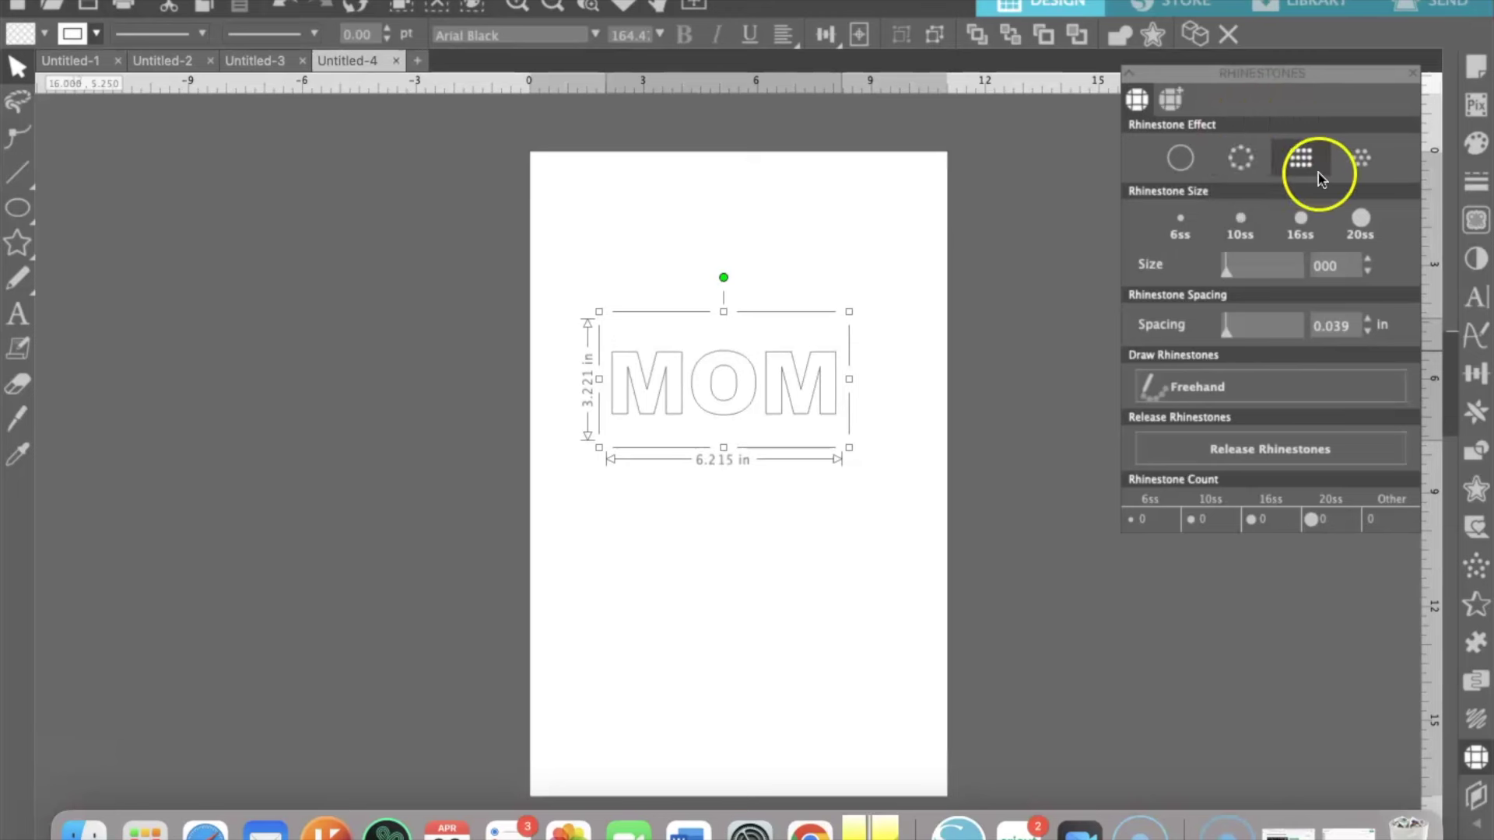
click(1363, 162)
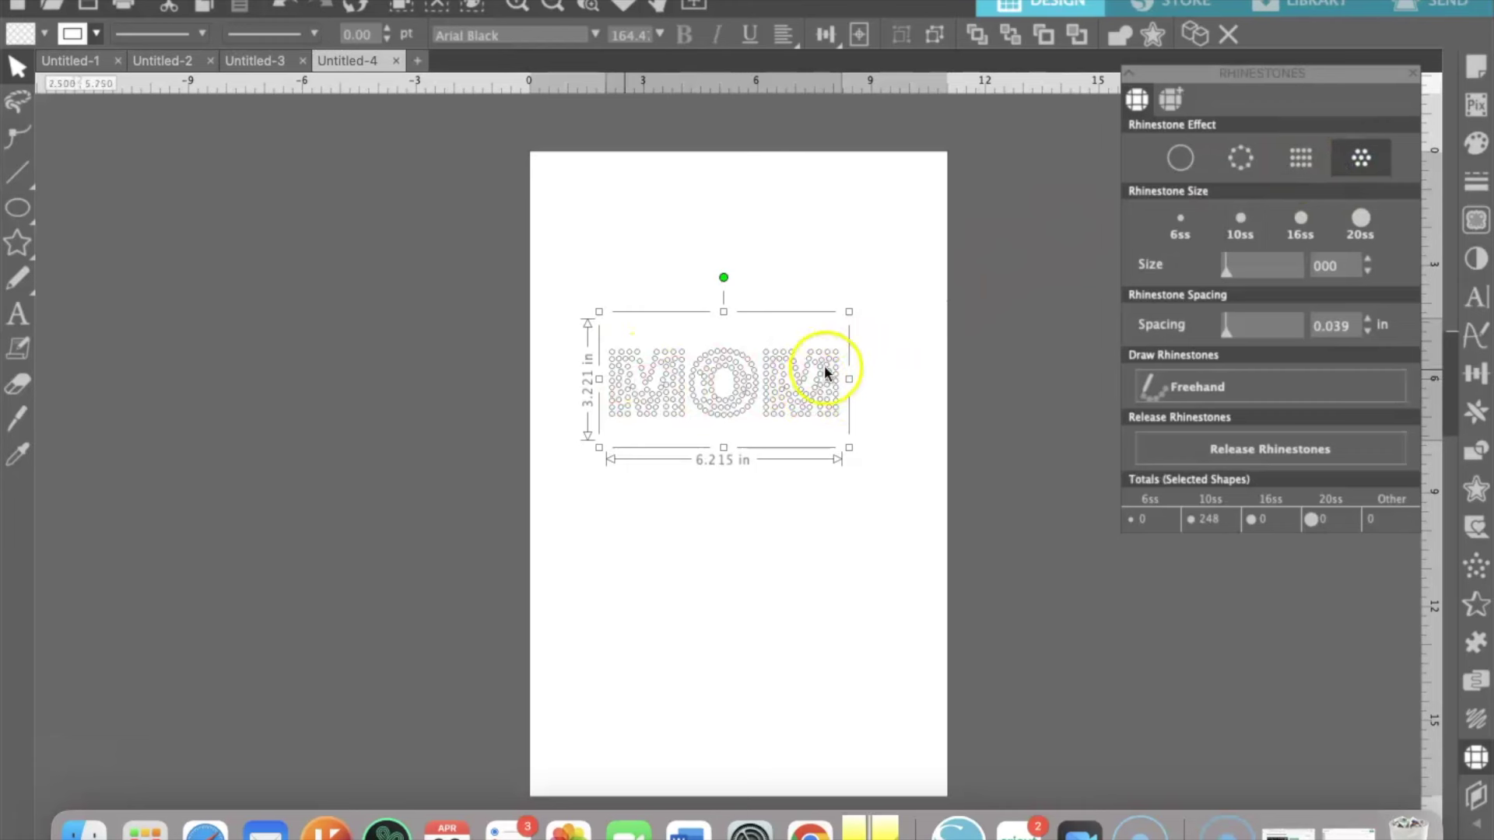
click(283, 7)
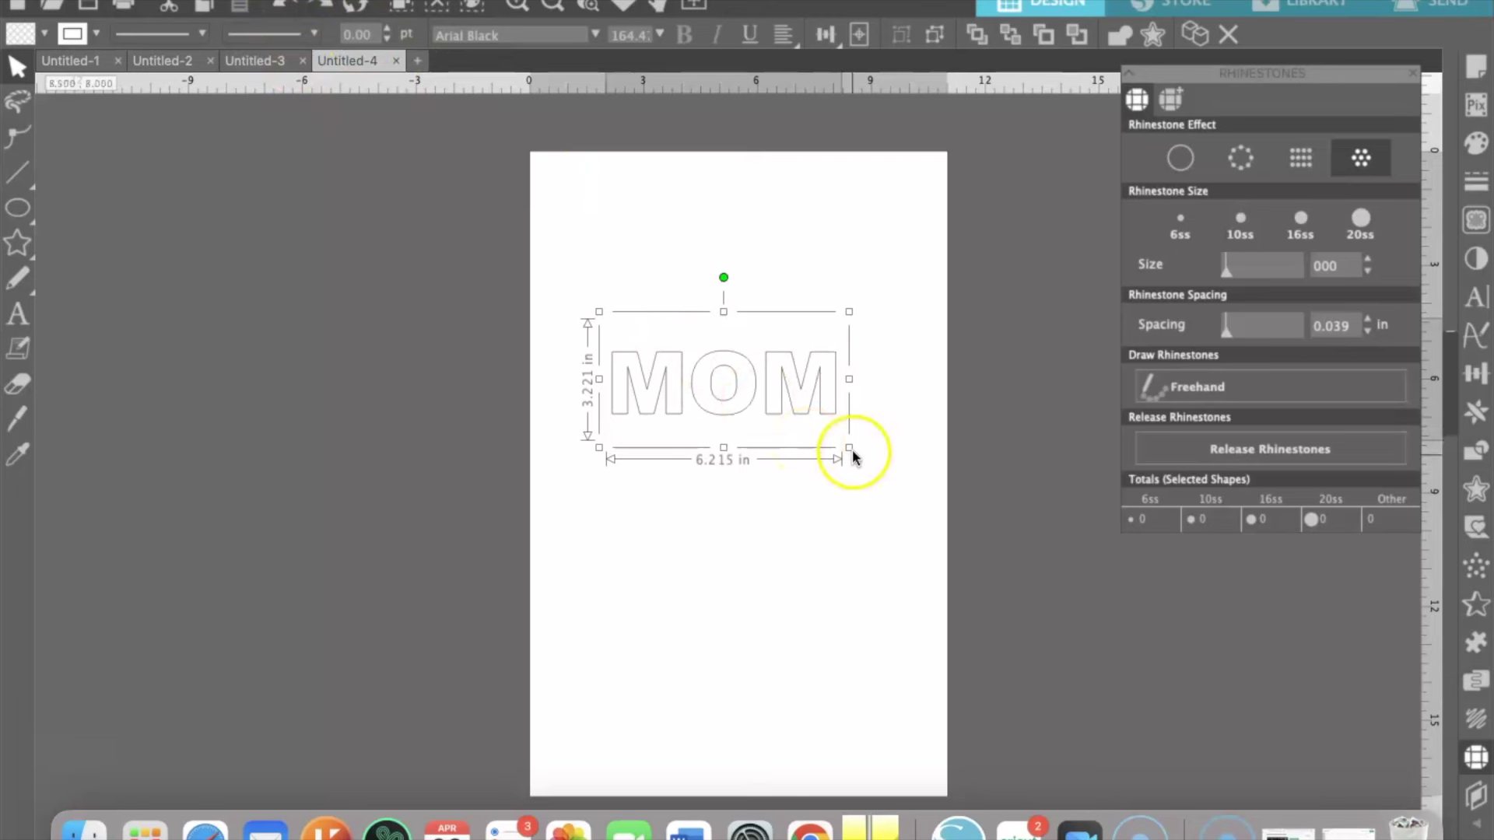
Enlarge the MOM text proportionally to about 8.2 in wide by 4.3 in high.
drag(850, 448, 924, 487)
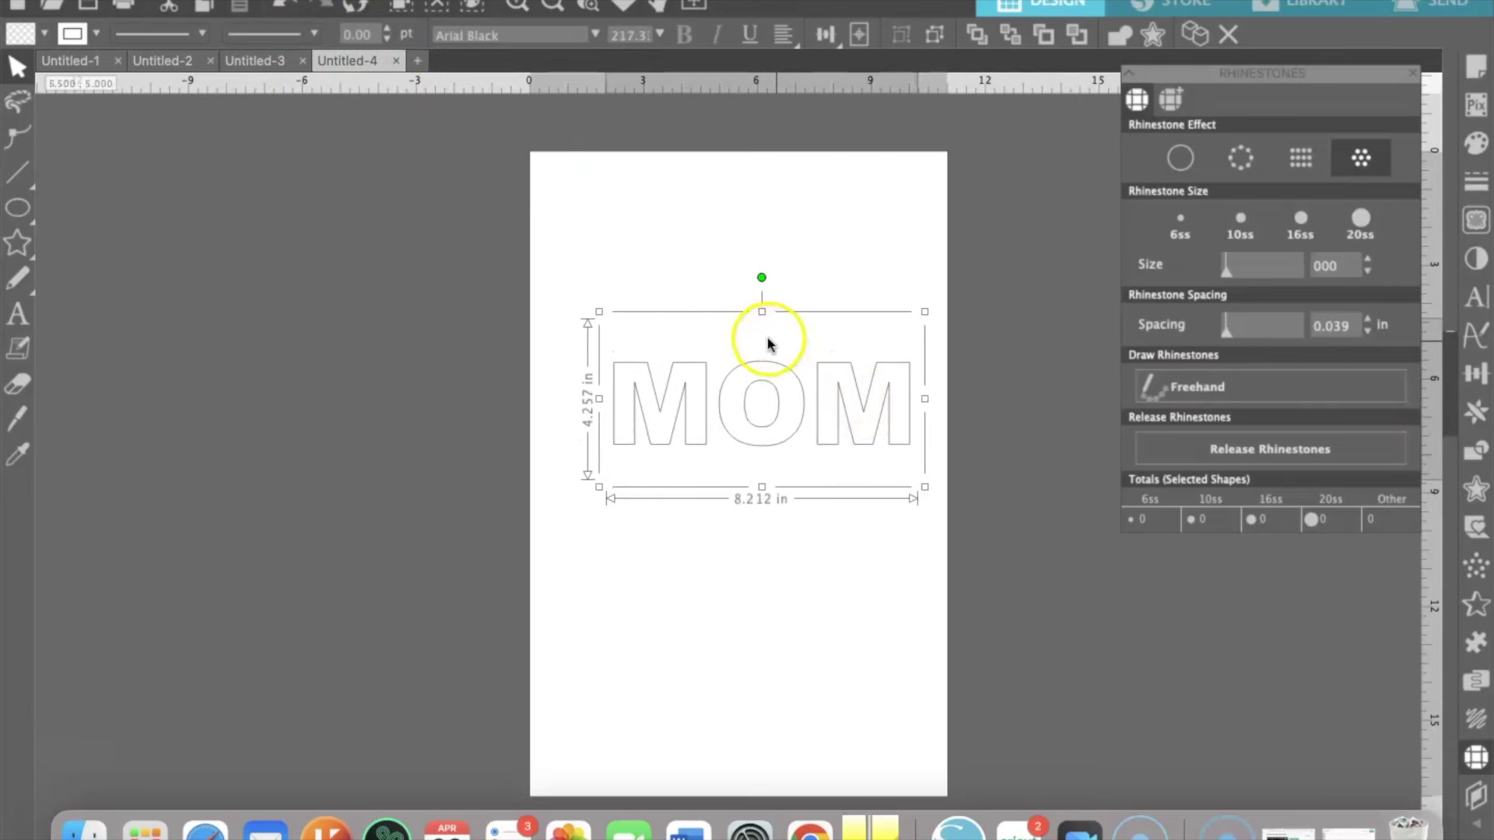
click(725, 327)
click(757, 411)
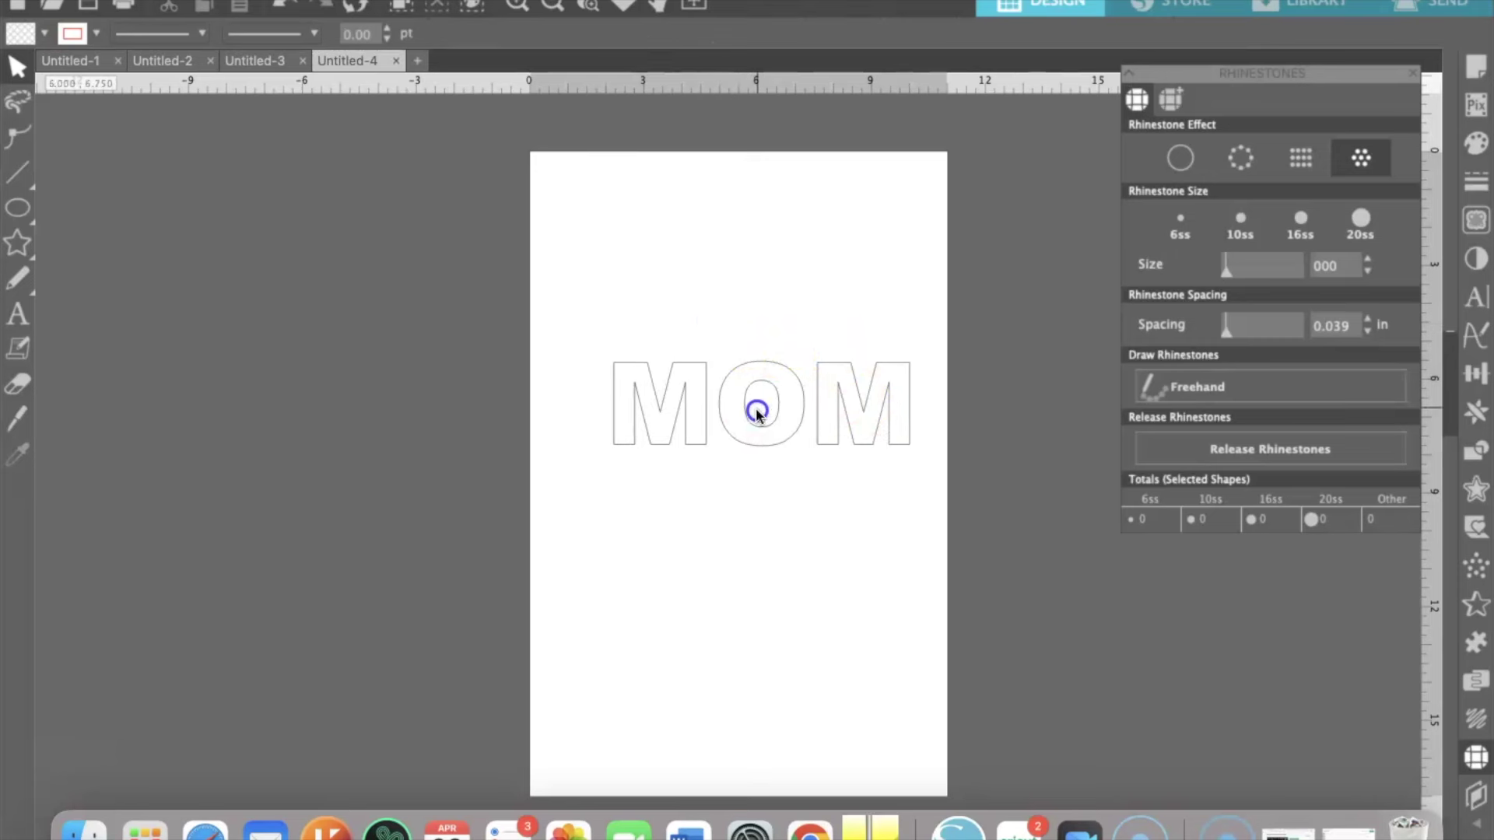
Fill the MOM text with 10ss rhinestones using the straight-row grid effect.
click(691, 436)
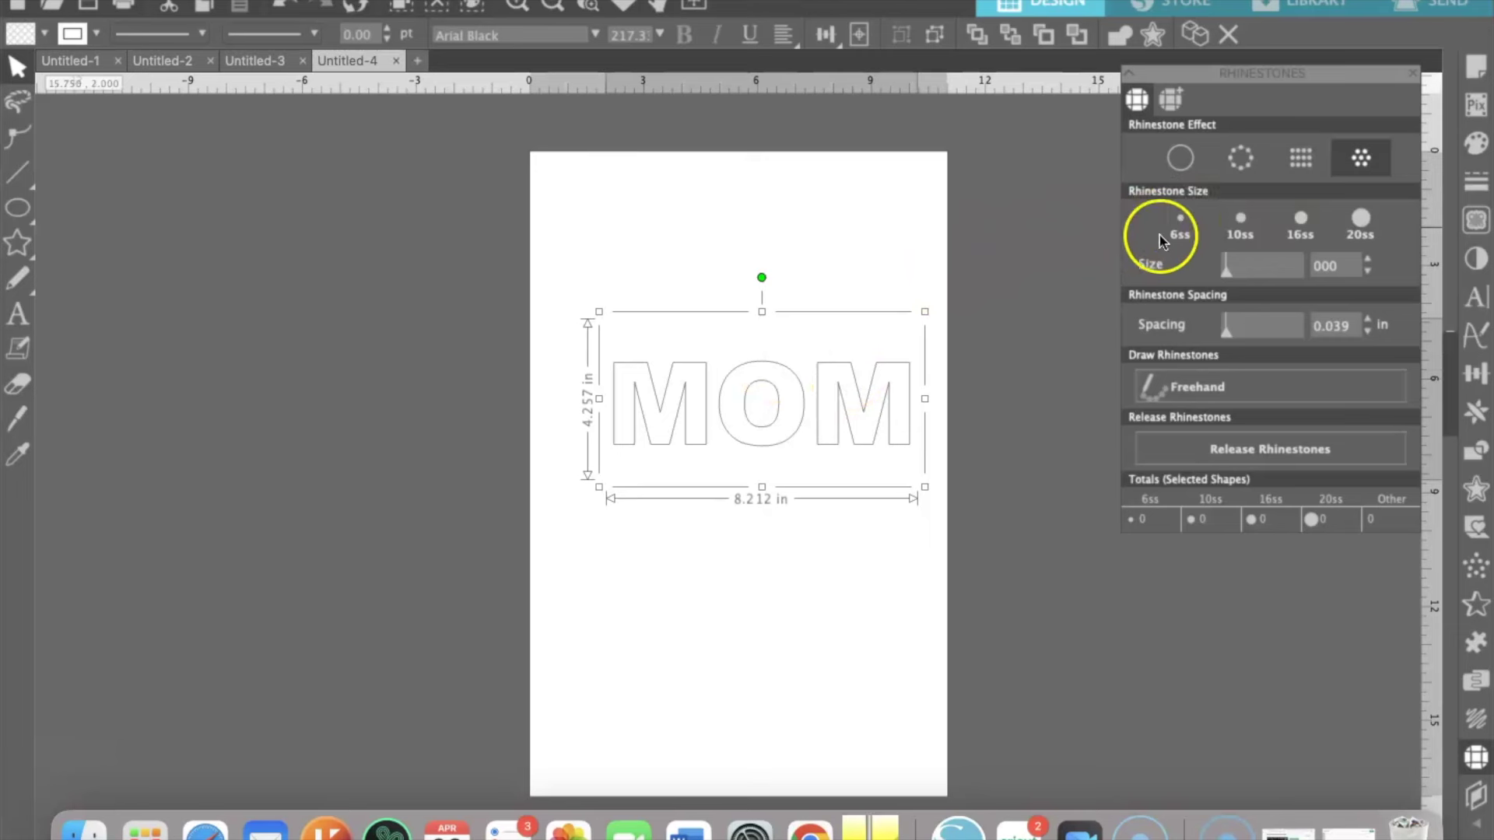
click(1242, 219)
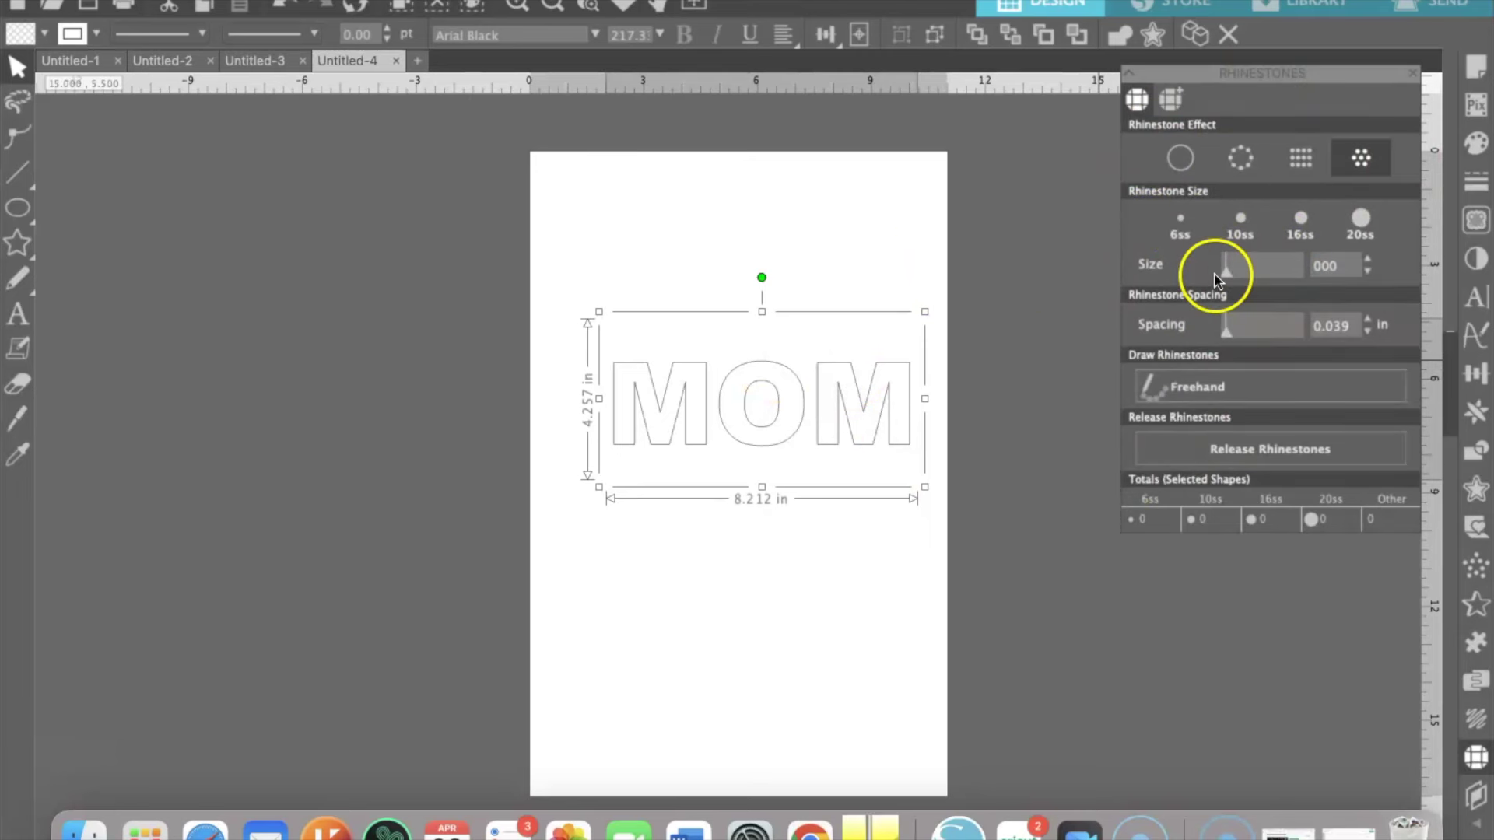
click(1240, 224)
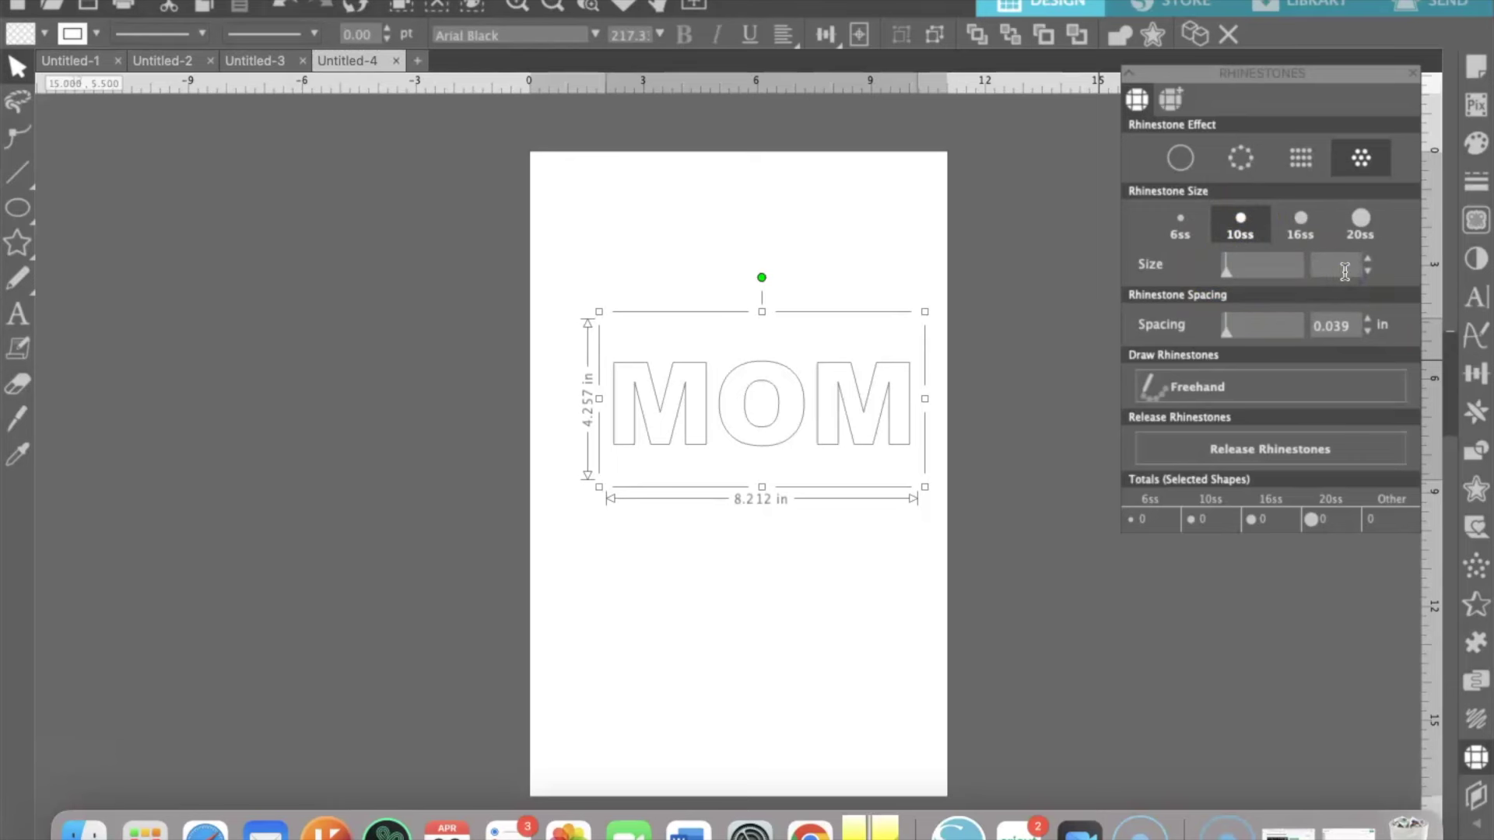
click(1240, 265)
click(1319, 341)
click(1320, 288)
click(1302, 162)
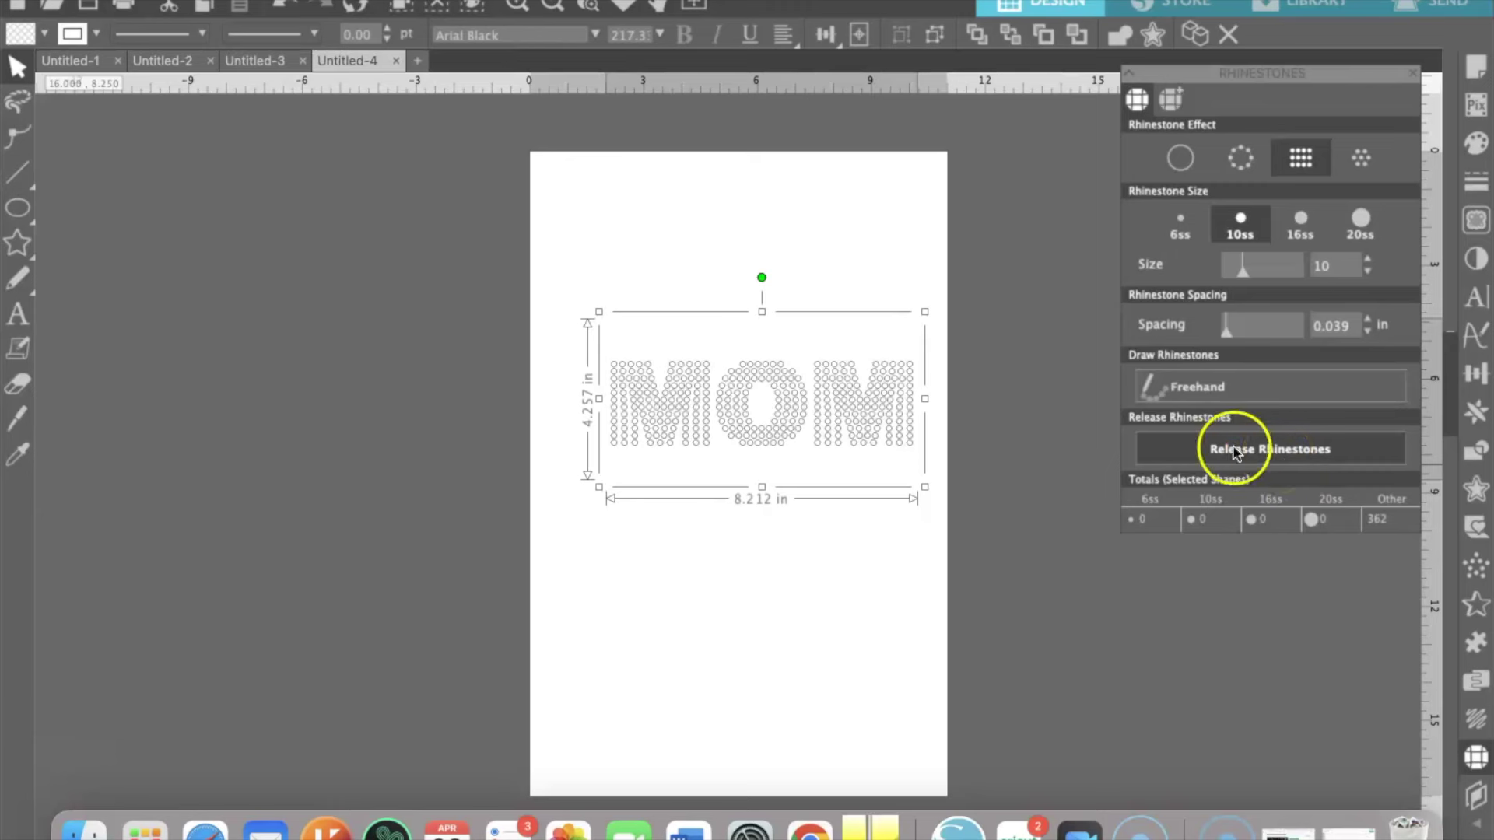
click(895, 413)
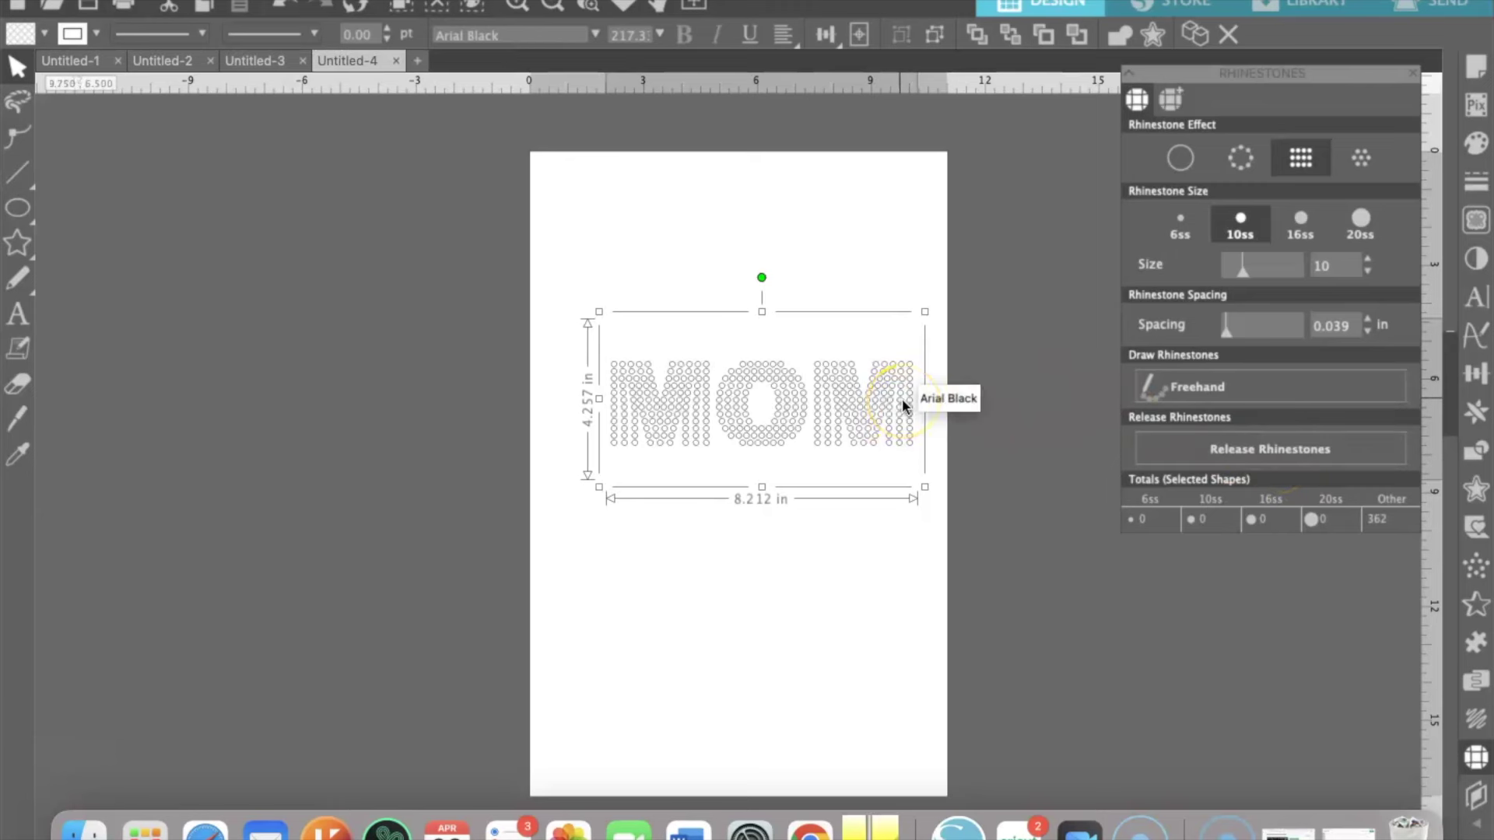
Try a rhinestone spacing of 0.125 in on the MOM text, and set the spacing to 0.000 in.
click(1368, 333)
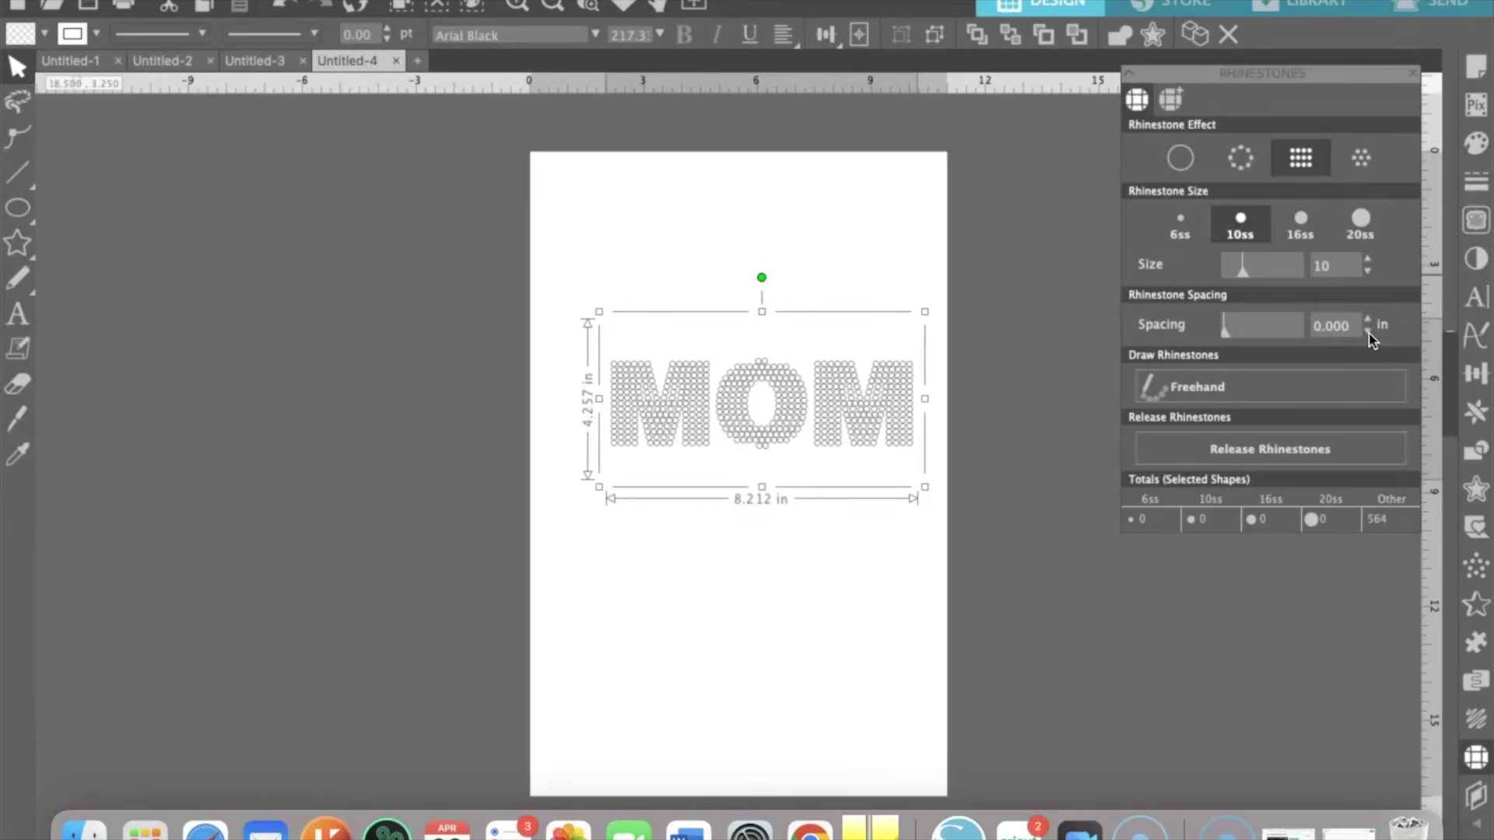
click(1368, 319)
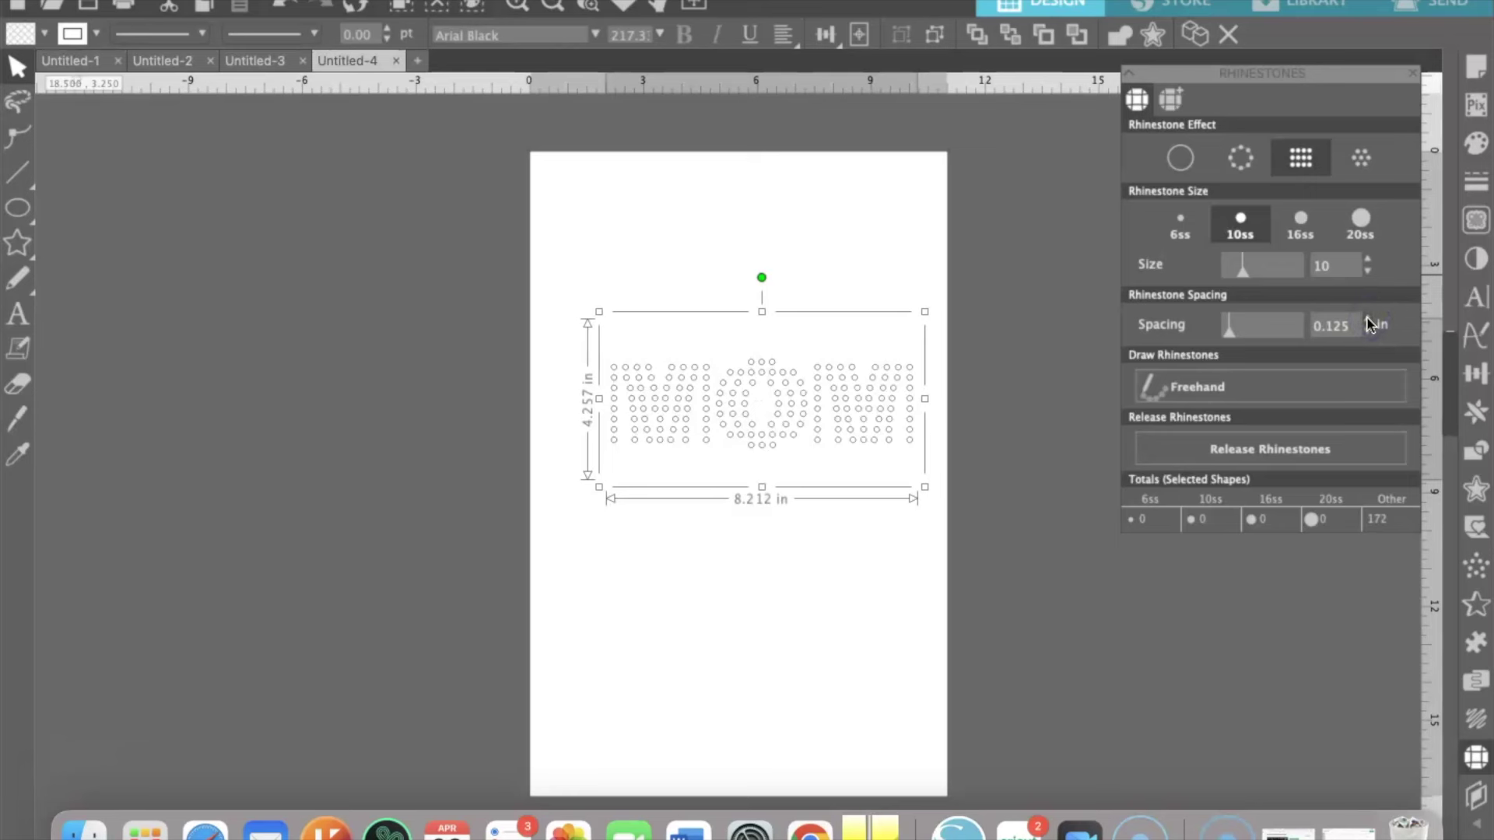
click(1368, 333)
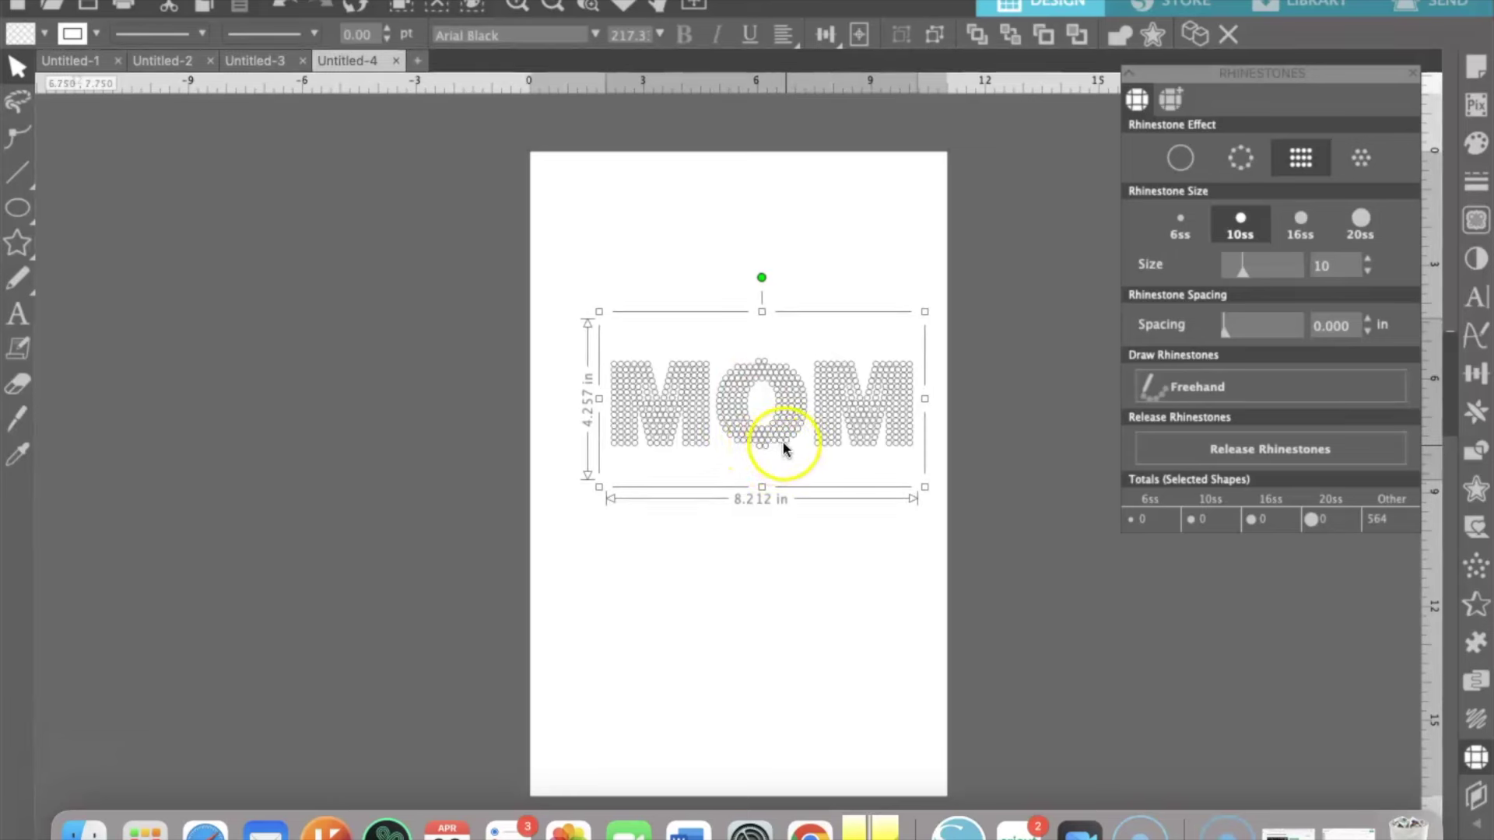
drag(740, 442, 753, 366)
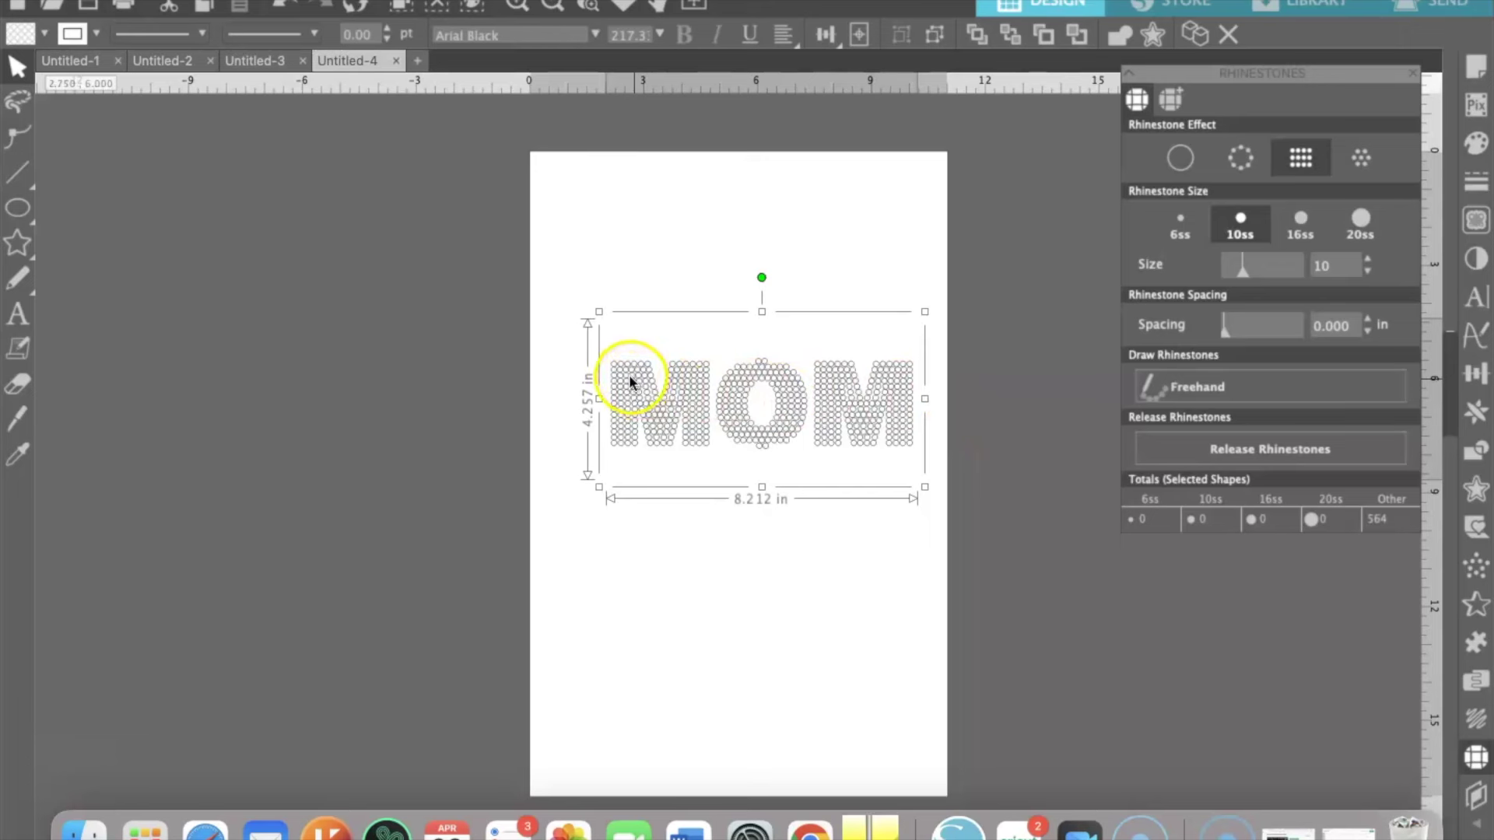
Try wider rhinestone spacing on the MOM text, including 0.375 in, and return it to 0.000 in.
click(1368, 320)
click(1368, 320)
click(1368, 332)
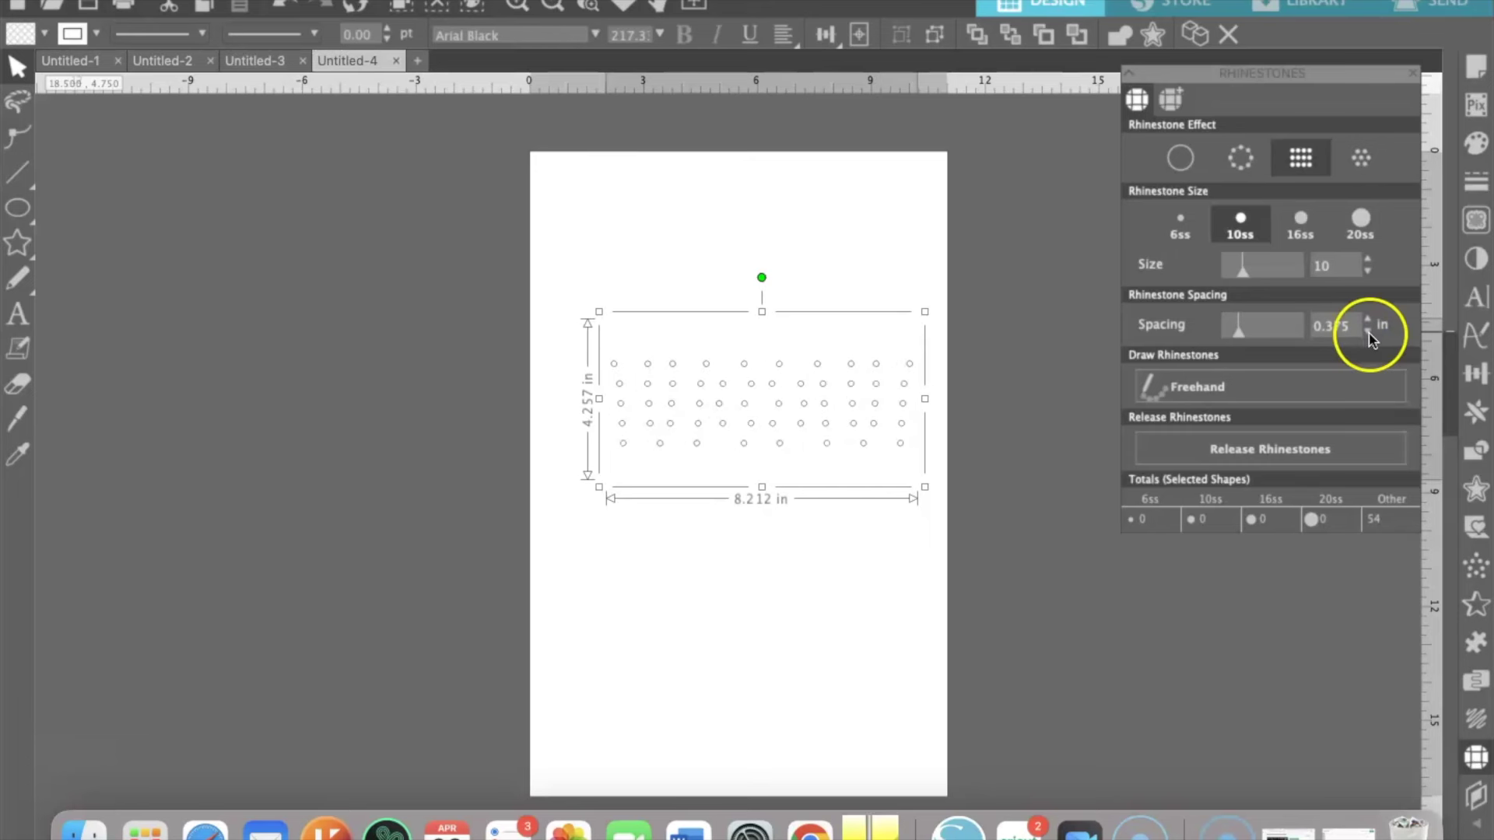
click(1368, 332)
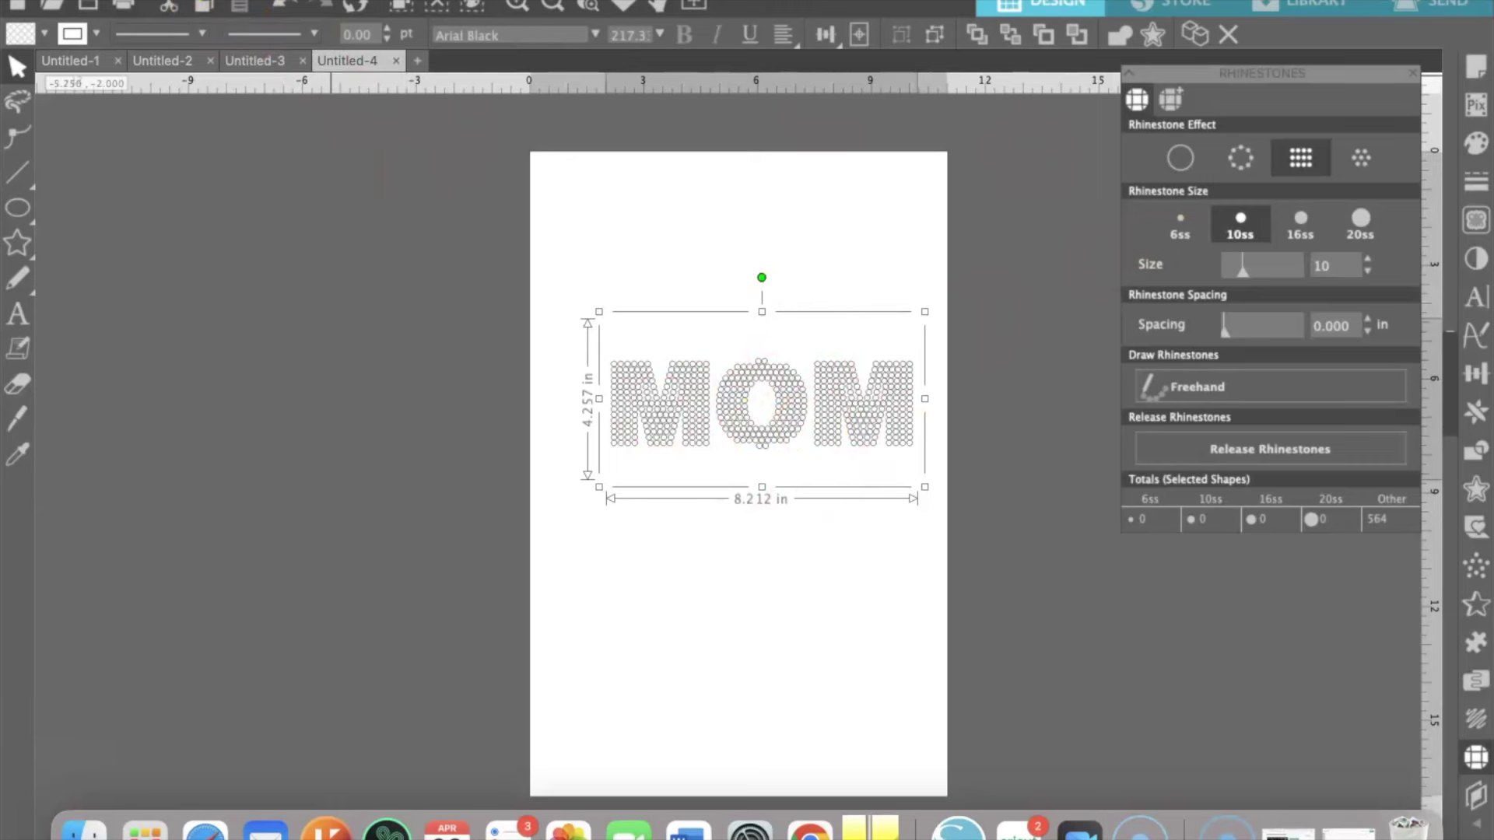
Check which file formats are offered for saving the MOM rhinestone design to the hard drive, and close without saving.
click(208, 1)
mouse_move(219, 170)
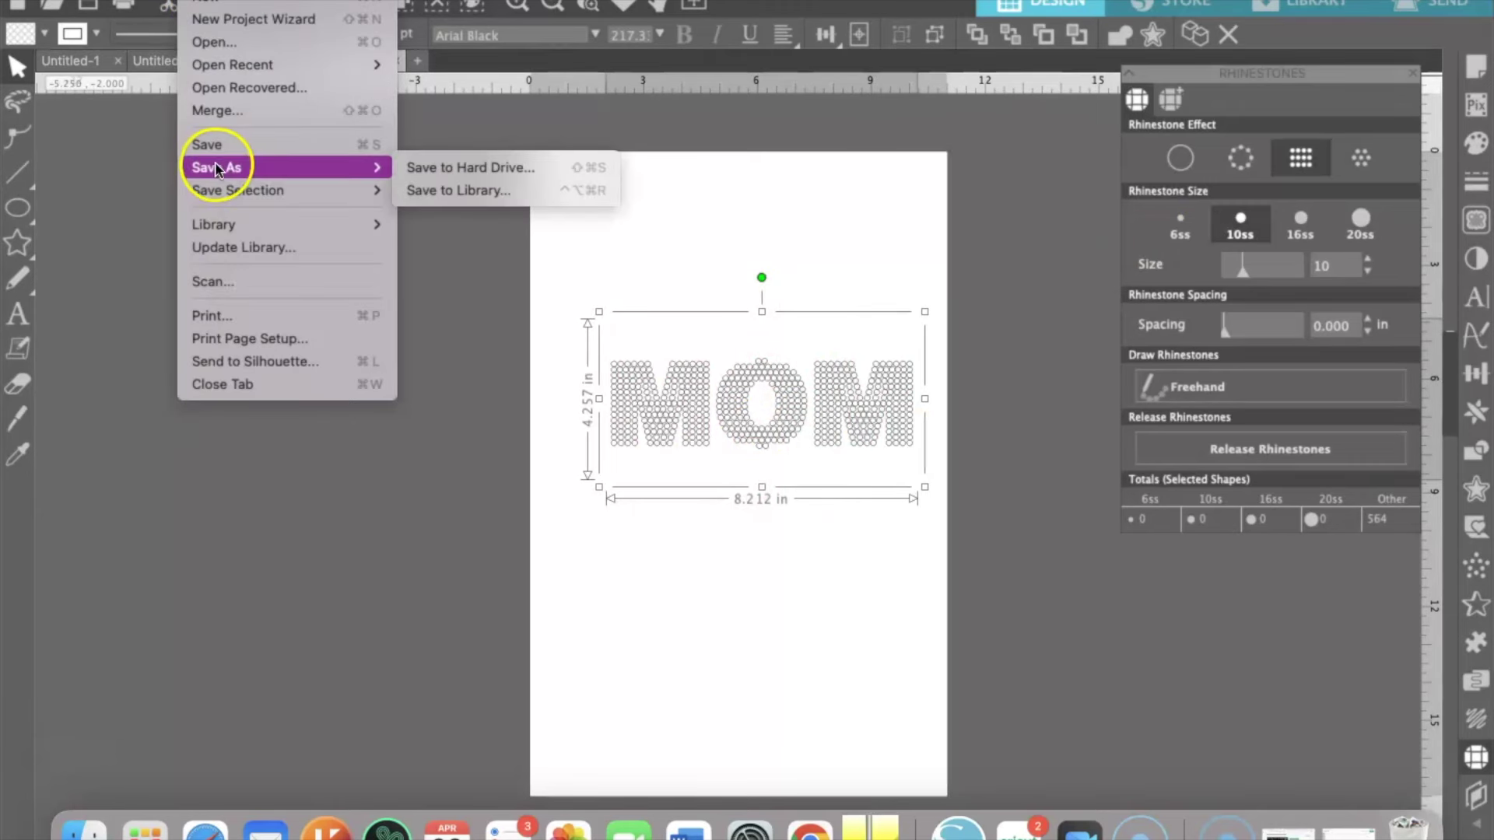
click(444, 170)
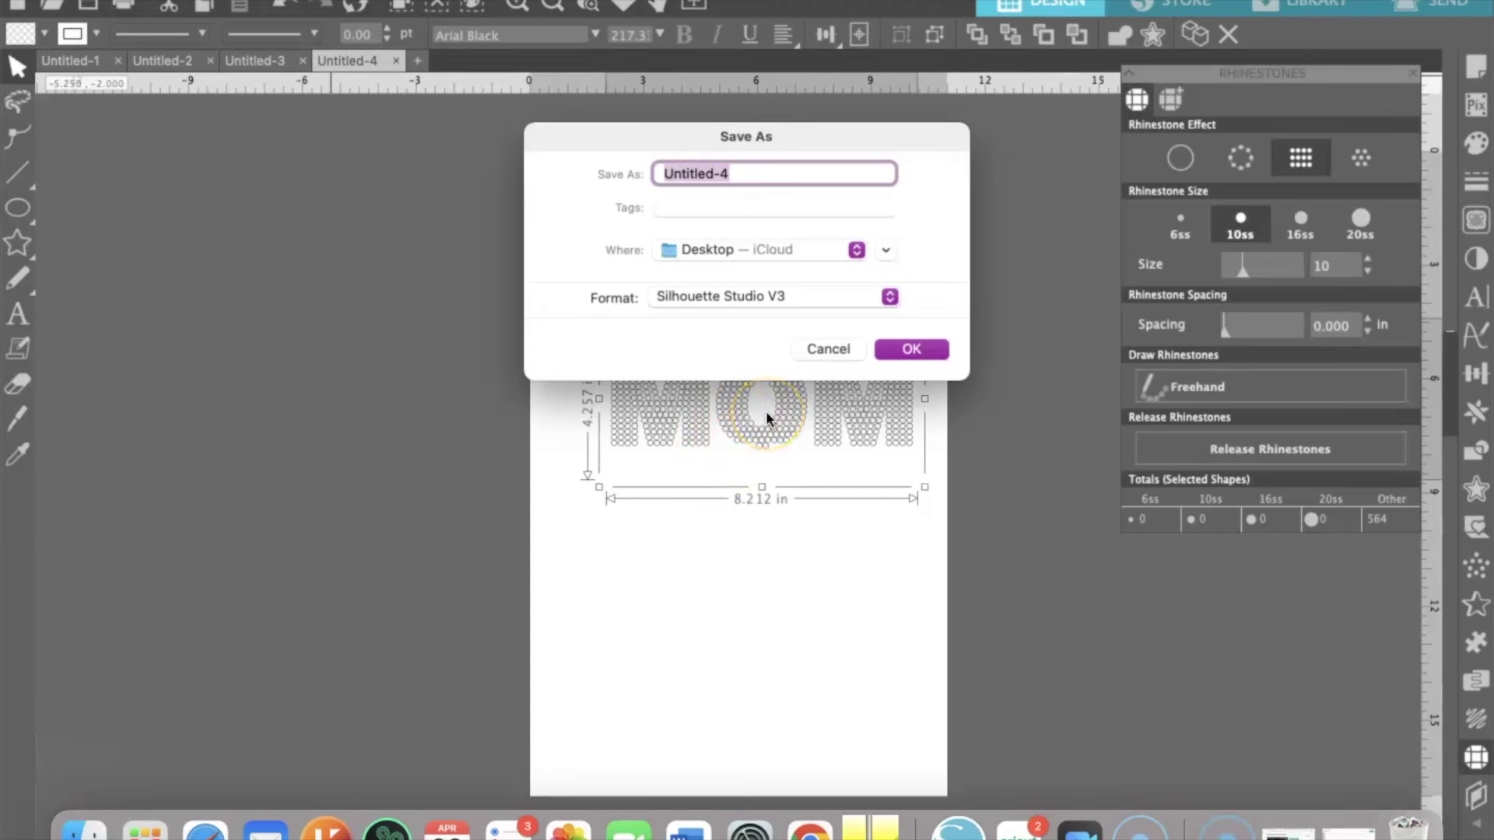
click(887, 296)
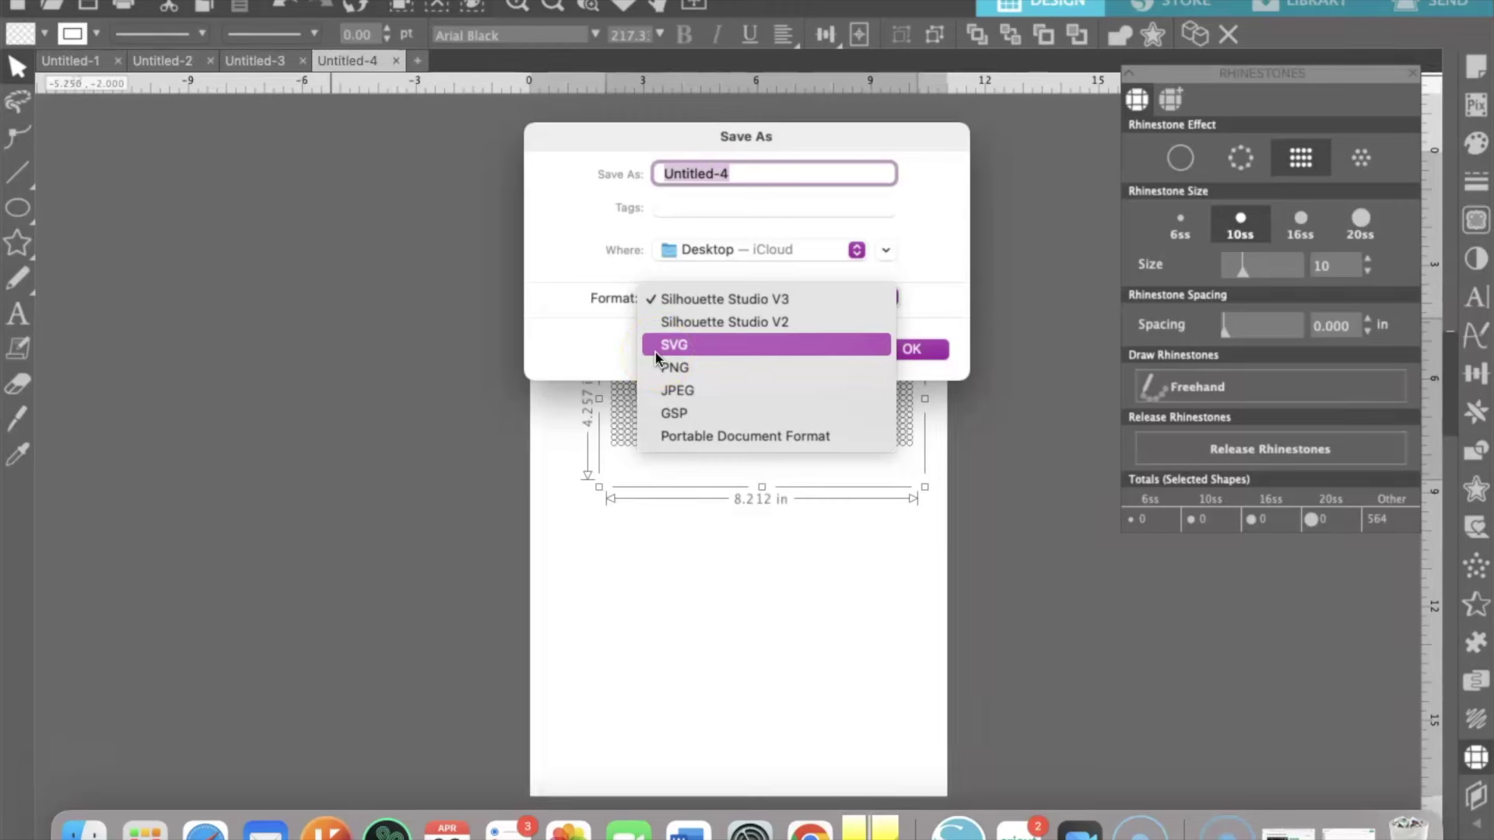
click(607, 553)
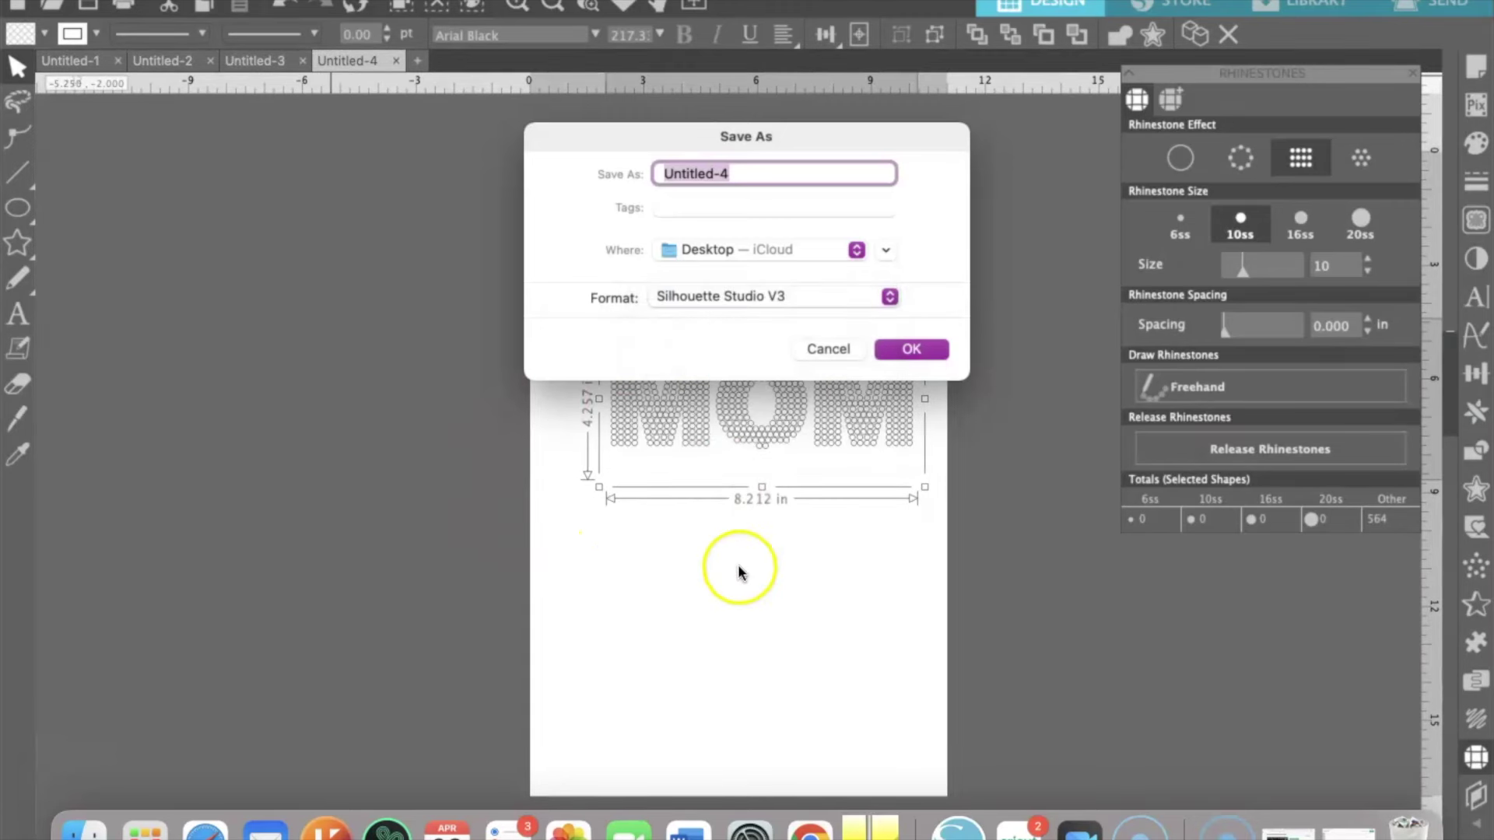
click(828, 350)
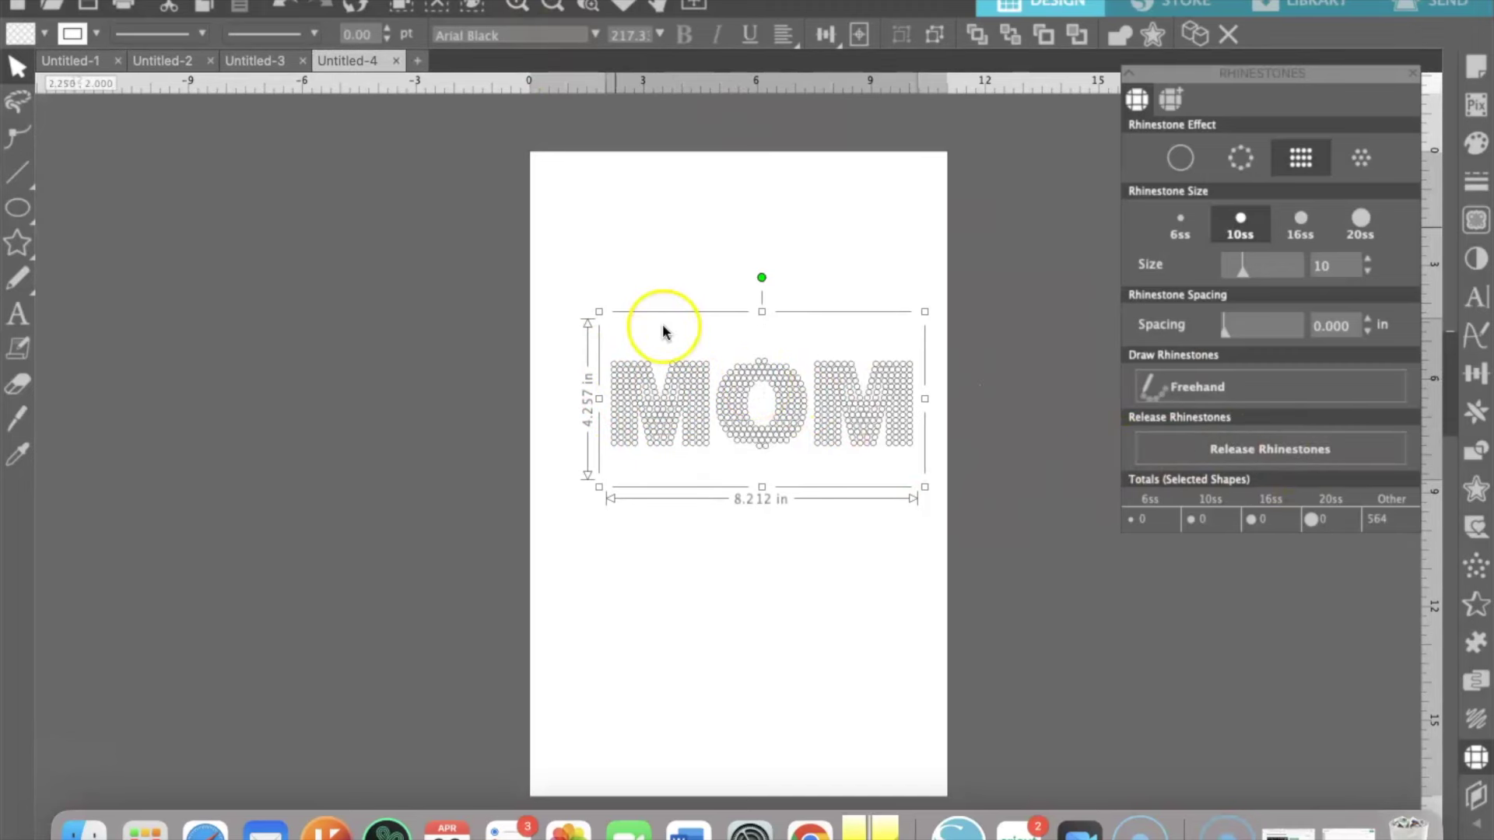
click(827, 421)
right_click(827, 421)
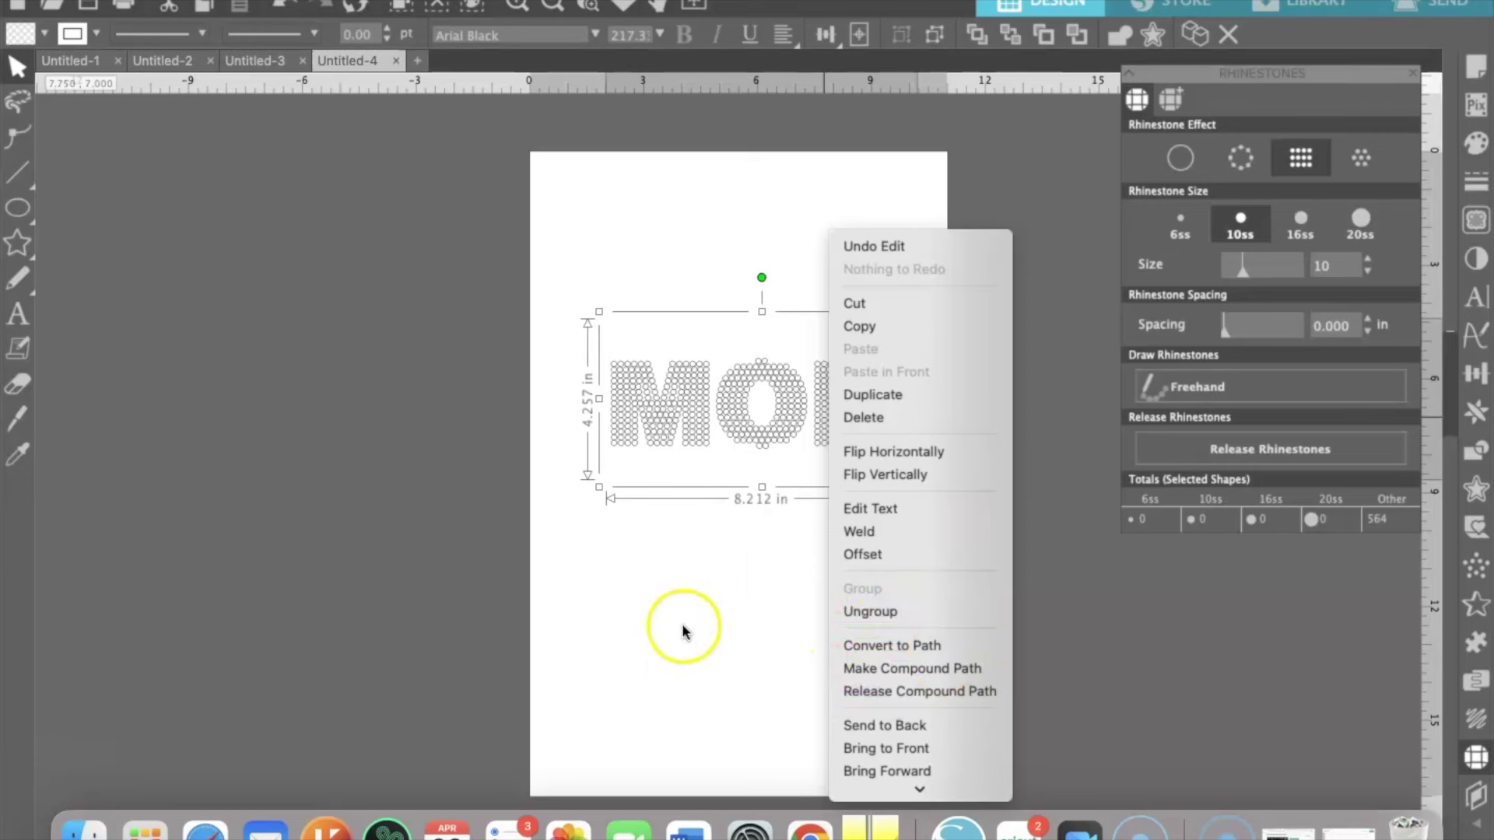
click(672, 654)
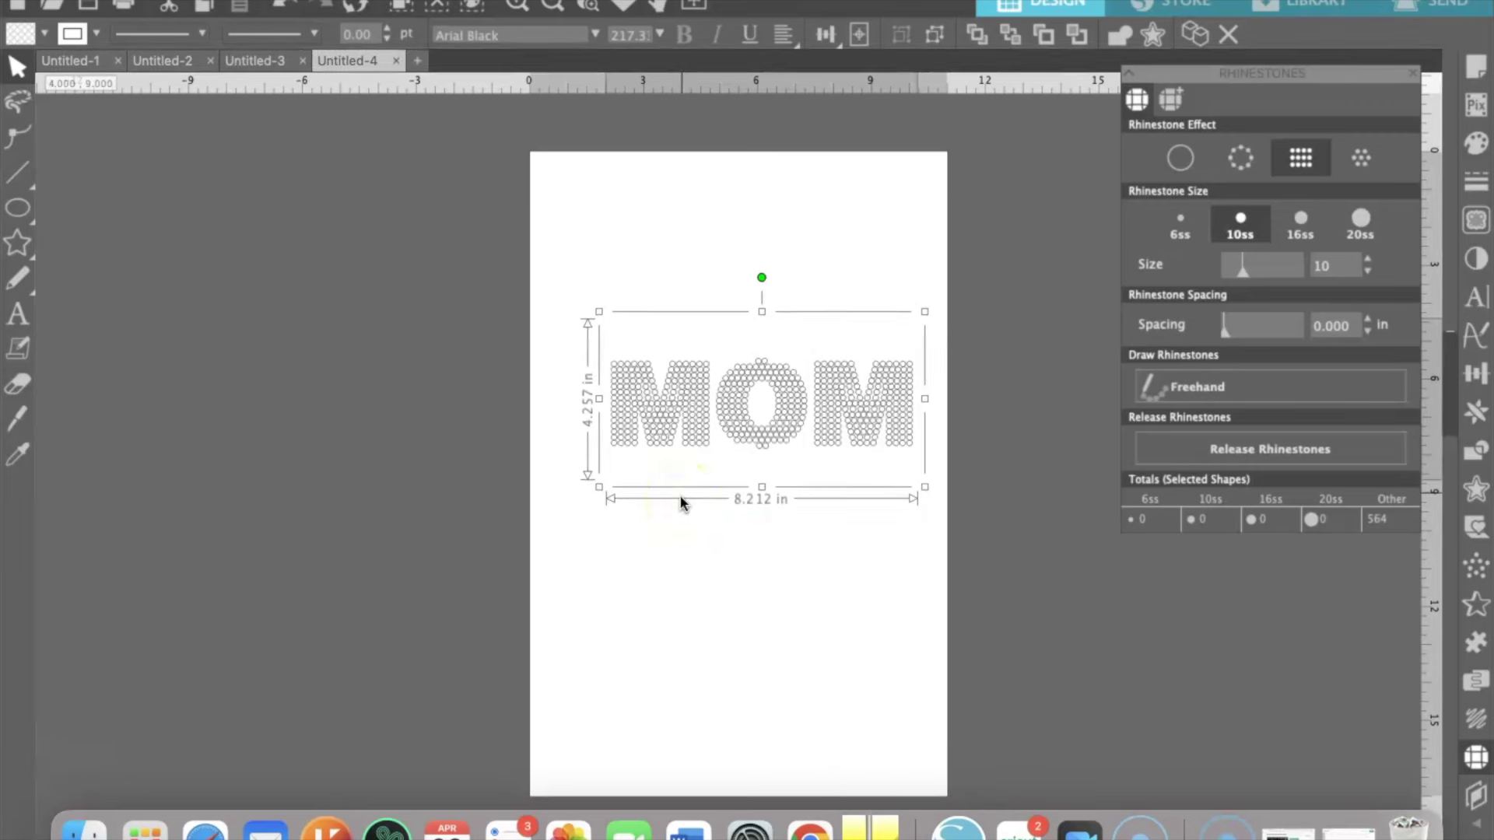
click(677, 400)
click(734, 250)
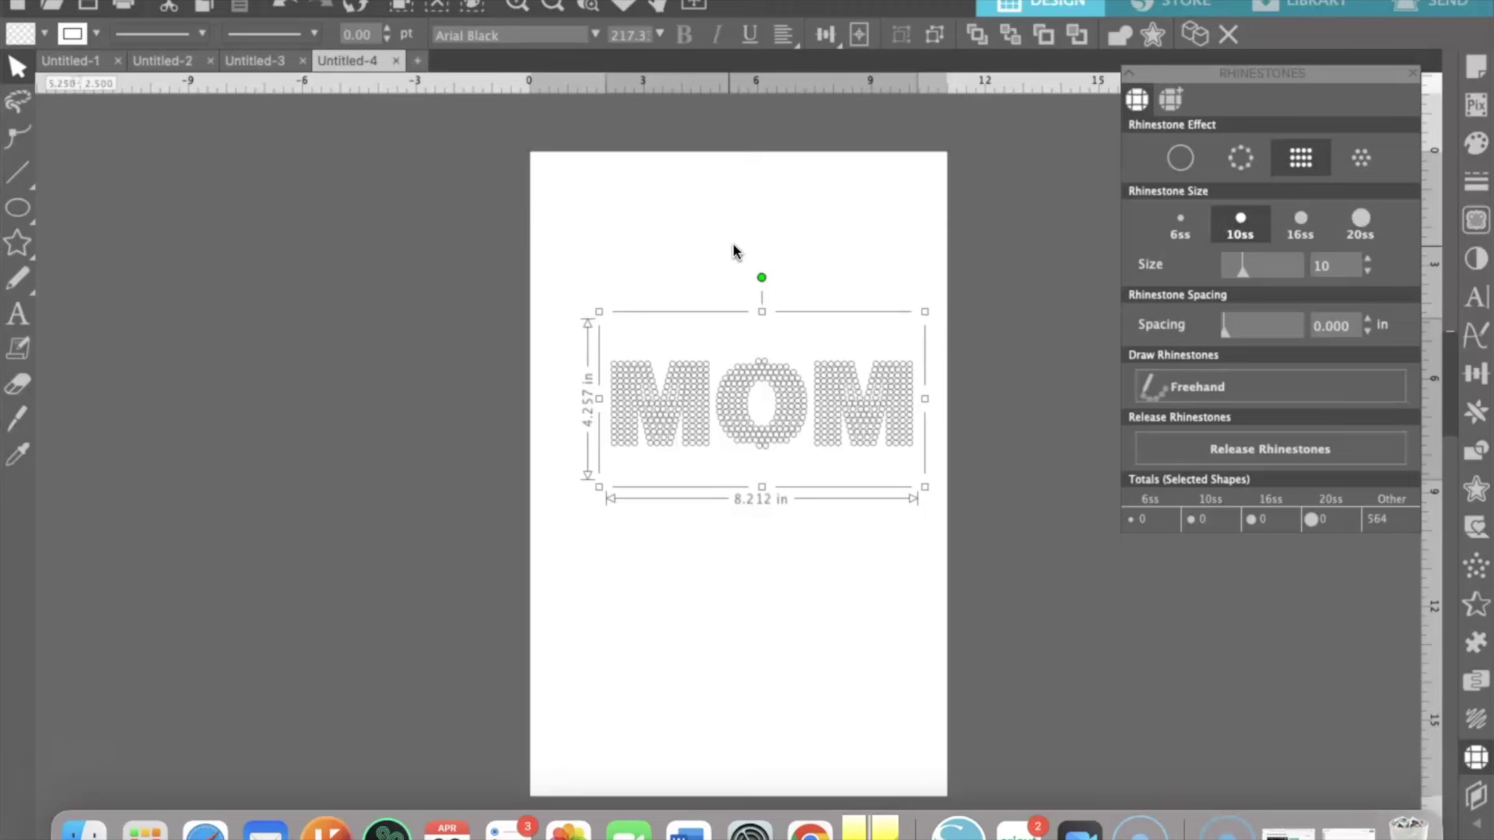
click(740, 93)
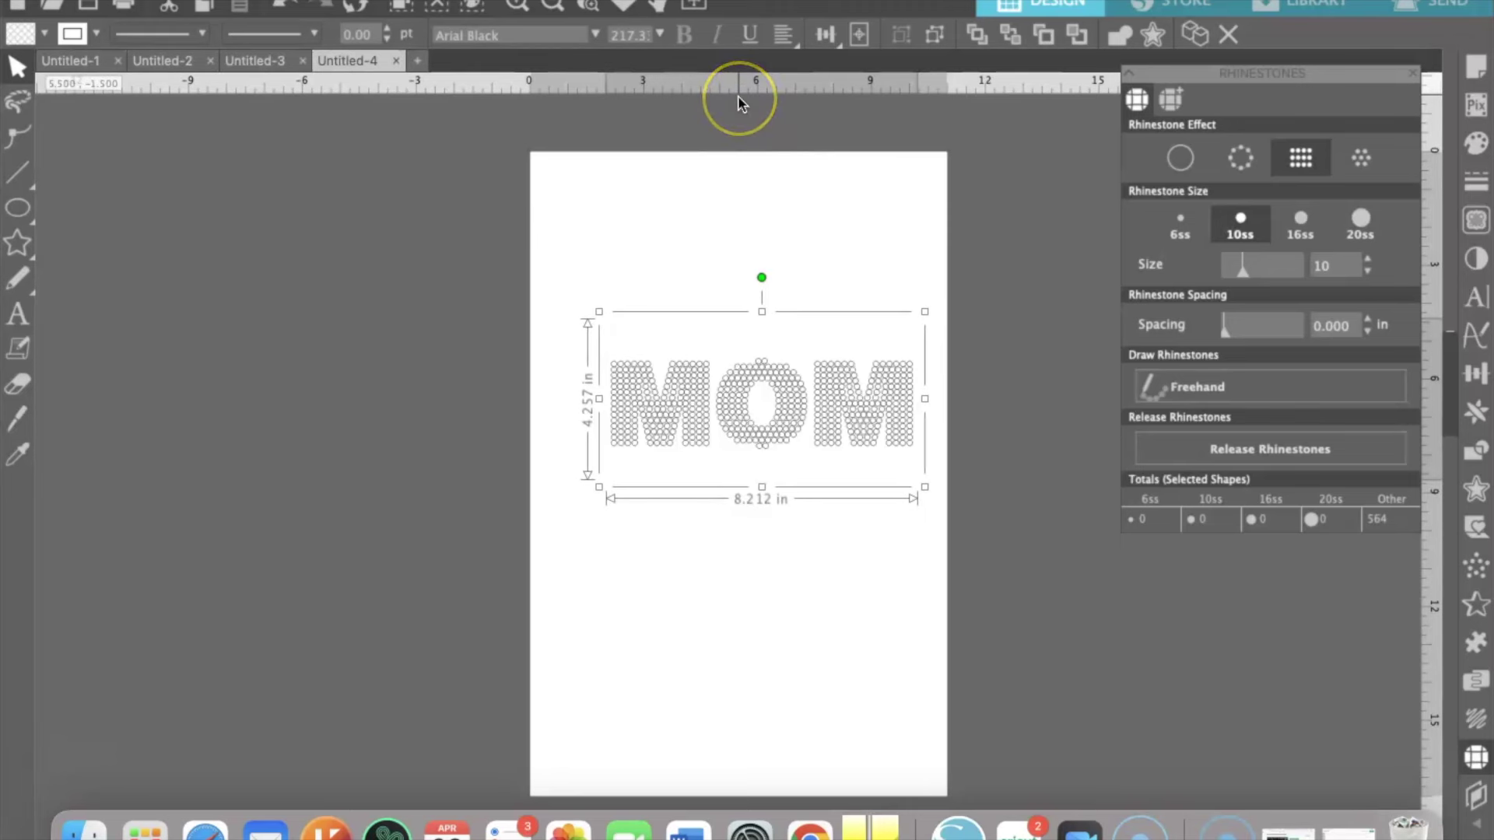